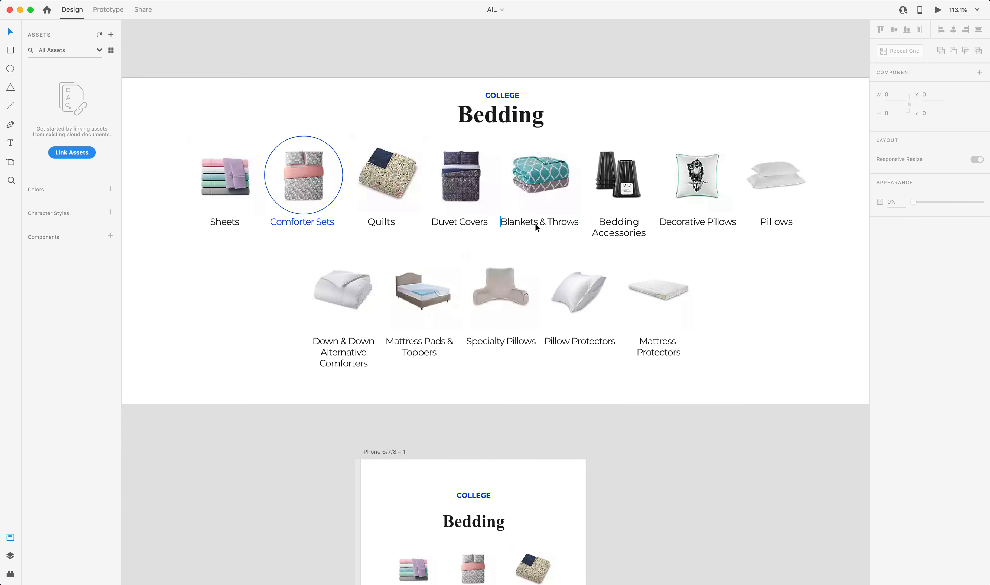
Draw a rectangle about 1058 by 408 over the desktop artboard's category items and fill it light red.
scroll(424, 118, "down", 3)
scroll(328, 144, "up", 2)
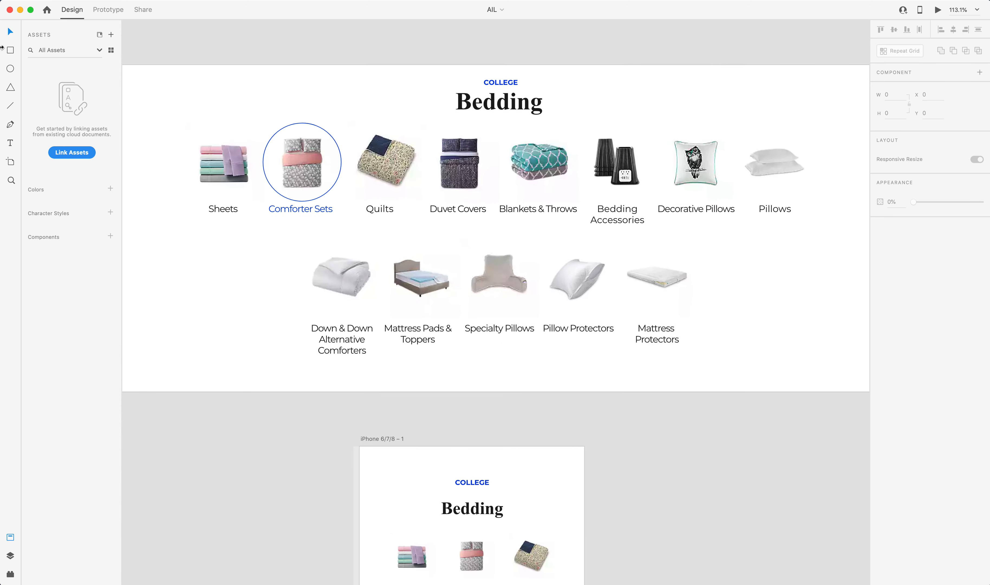
left_click(10, 50)
mouse_move(195, 121)
left_mouse_down()
mouse_move(426, 153)
mouse_move(834, 347)
mouse_move(812, 358)
left_mouse_up()
left_click(896, 292)
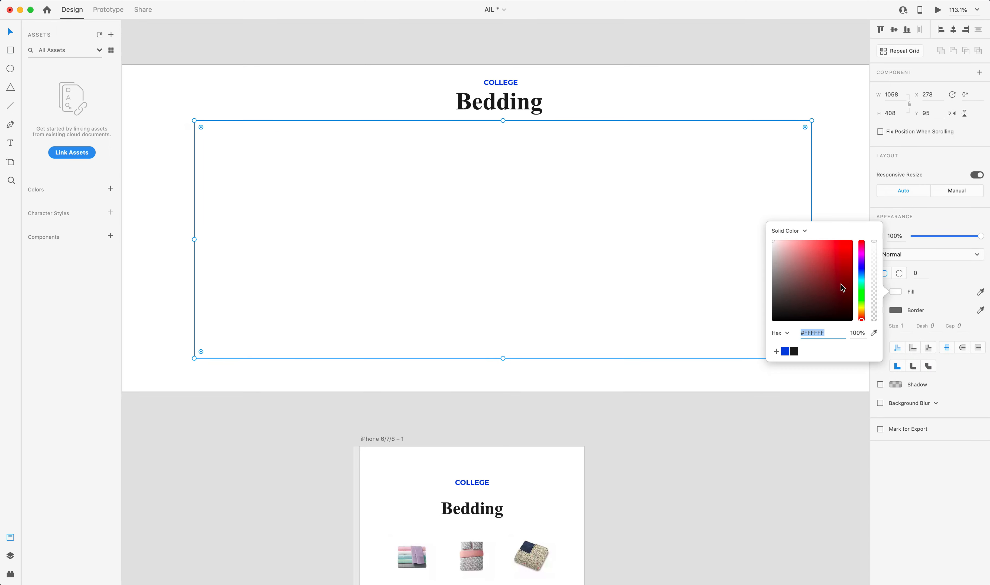
left_click(808, 248)
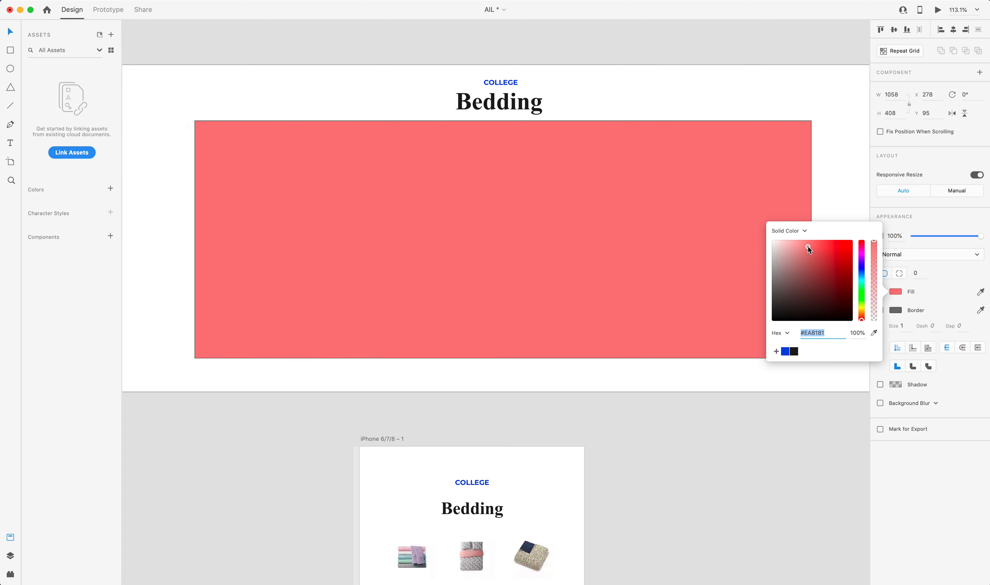
Set the rectangle's opacity to 40% and deselect it.
left_click(292, 190)
key("4")
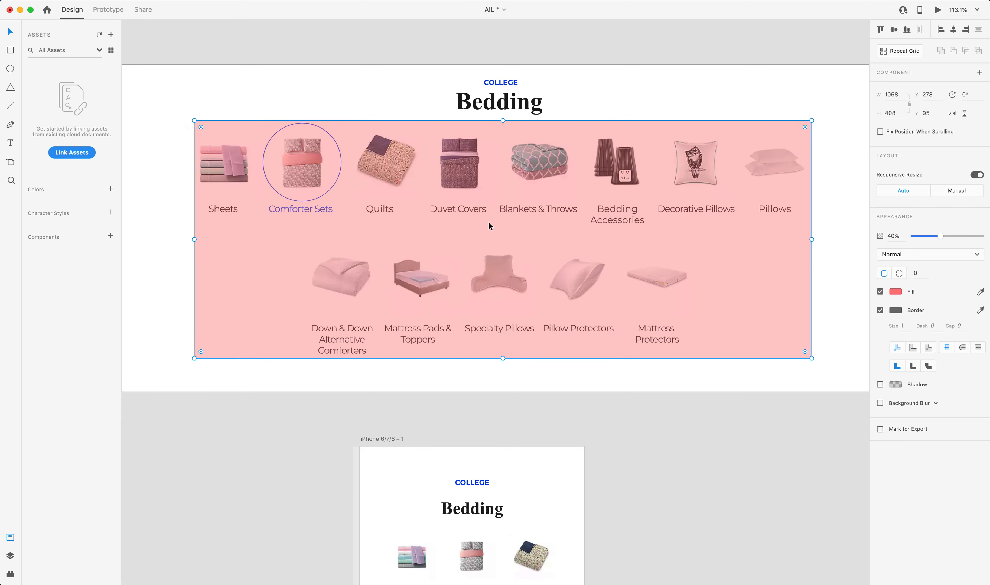
left_click(261, 98)
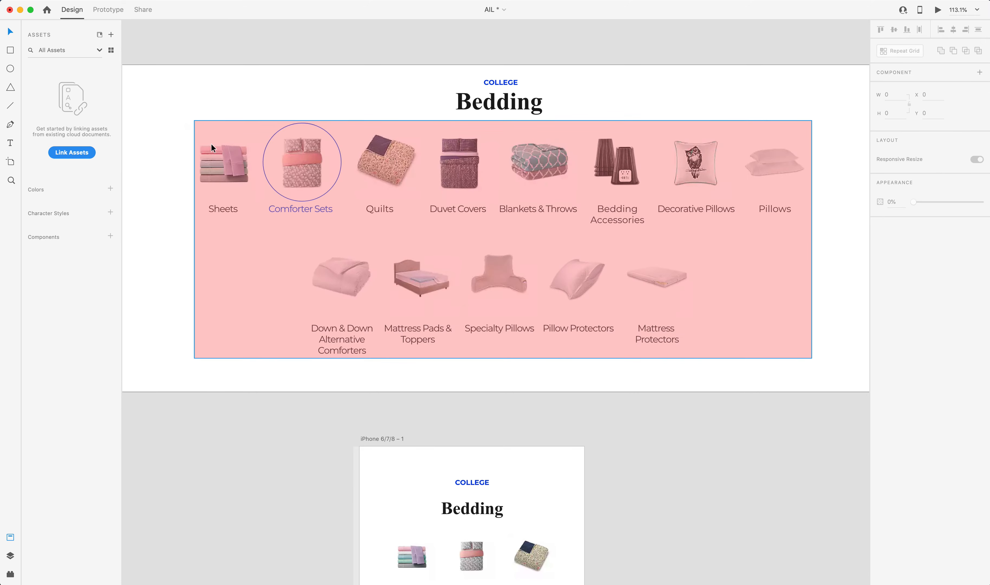
Move the translucent rectangle down to about Y 377, below the first row of categories, checking its distance to the Comforter Sets circle.
scroll(213, 133, "down", 2)
scroll(235, 143, "up", 7)
left_click_drag(387, 209, 393, 542)
key("alt")
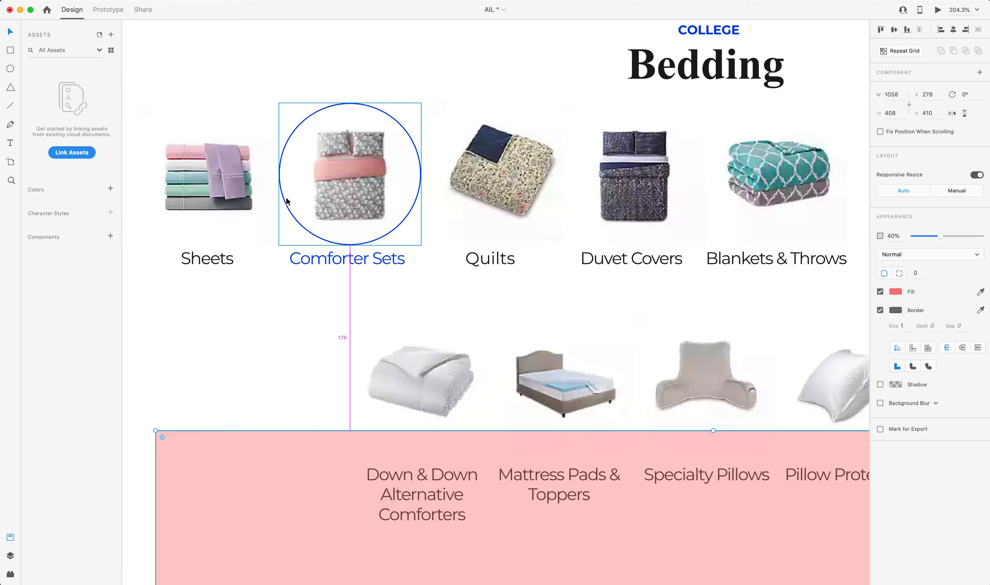
scroll(286, 197, "up", 5)
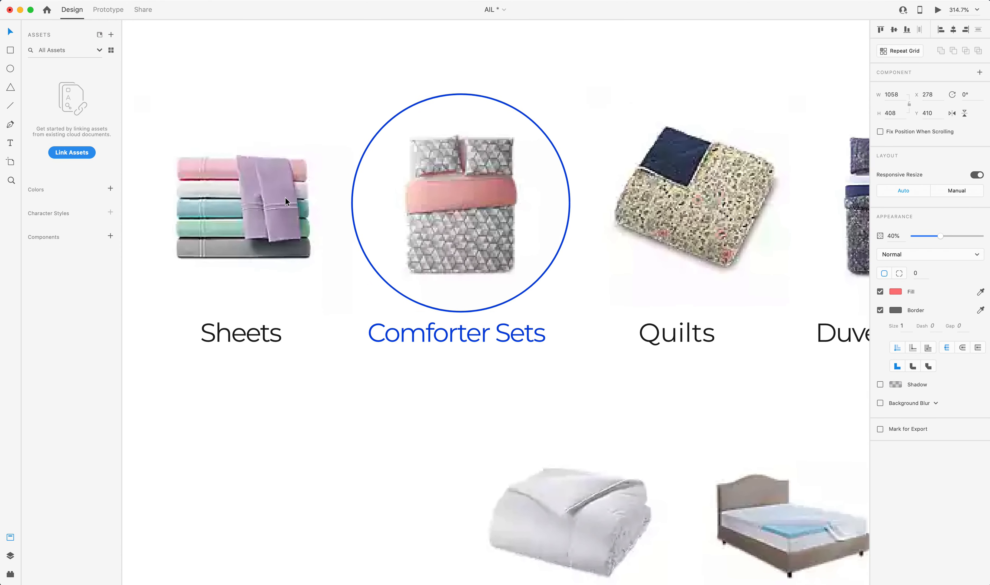
scroll(285, 196, "down", 2)
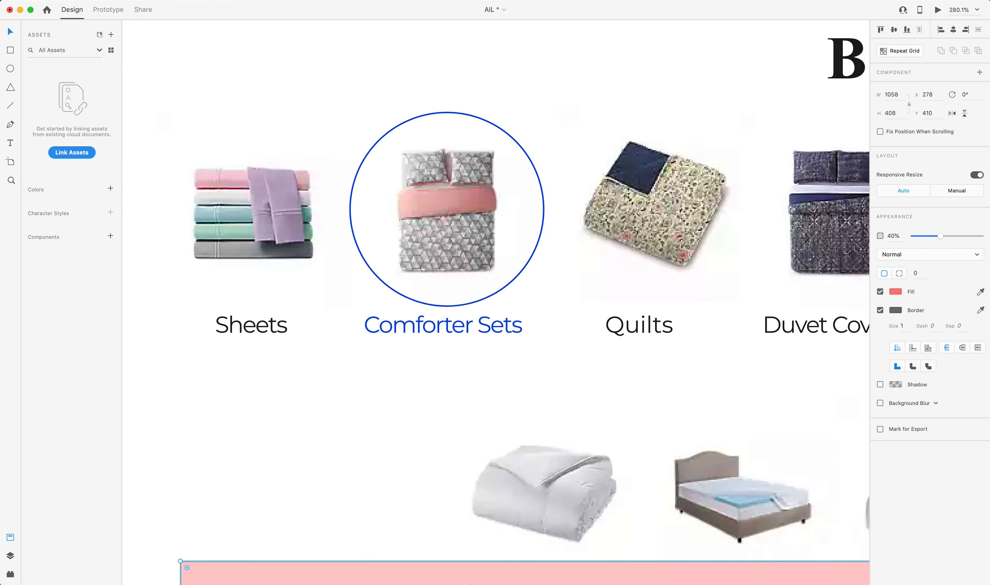
left_click_drag(471, 583, 466, 534)
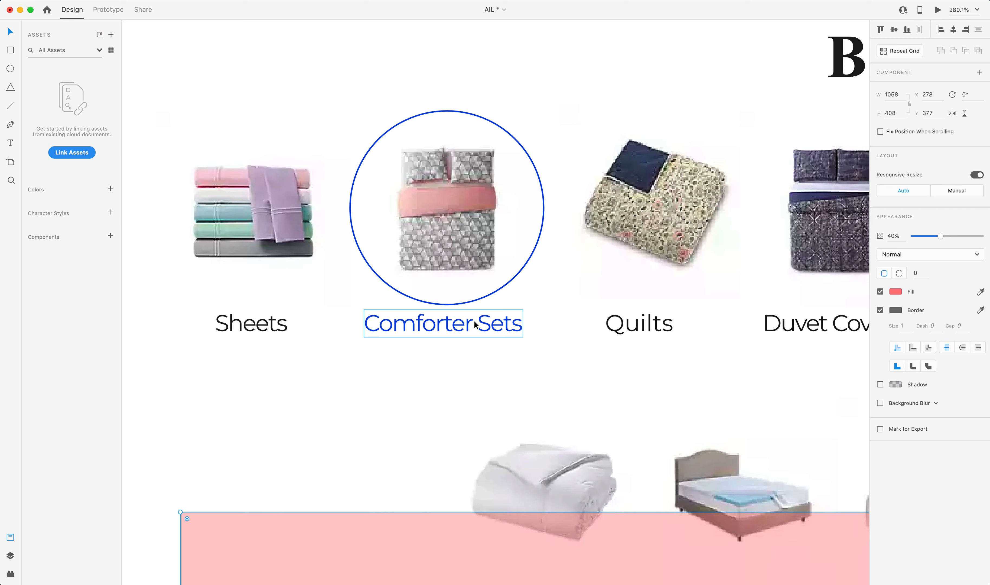
Inspect the fill colour of the desktop Comforter Sets label.
left_click(409, 325)
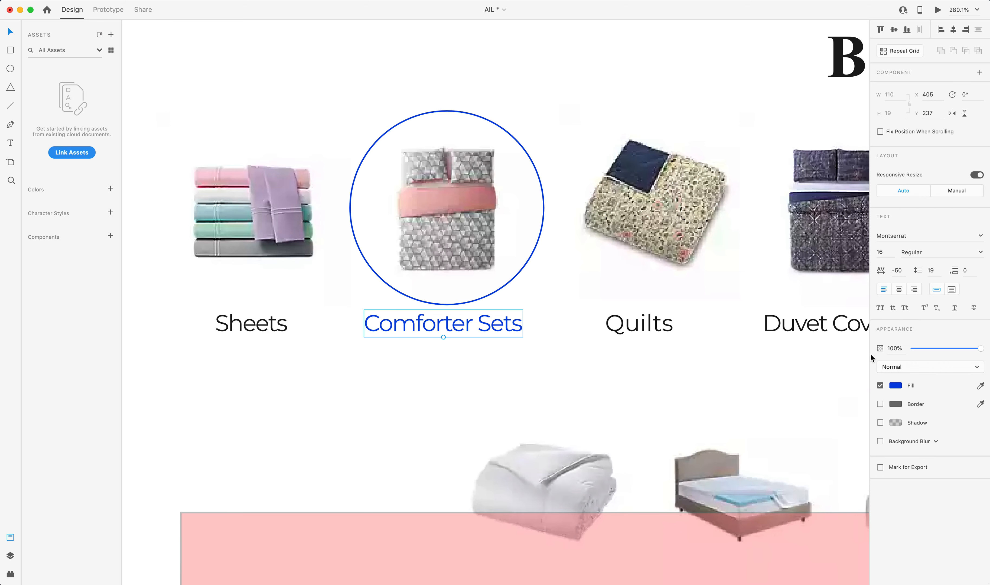
left_click(896, 387)
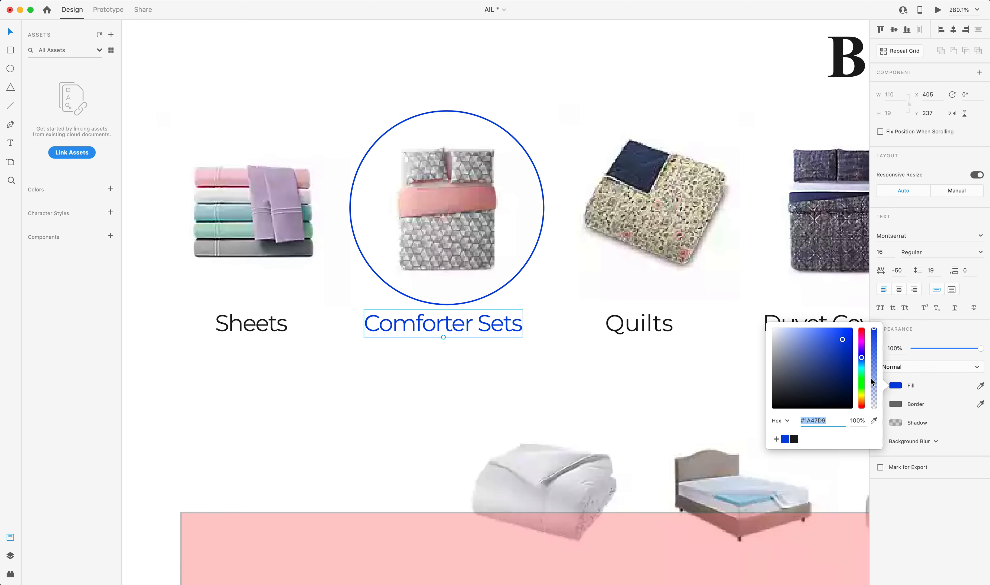
left_click(603, 389)
scroll(576, 388, "down", 5)
scroll(576, 389, "right", 5)
scroll(576, 388, "down", 5)
left_click(583, 348)
key("Delete")
scroll(583, 349, "down", 5)
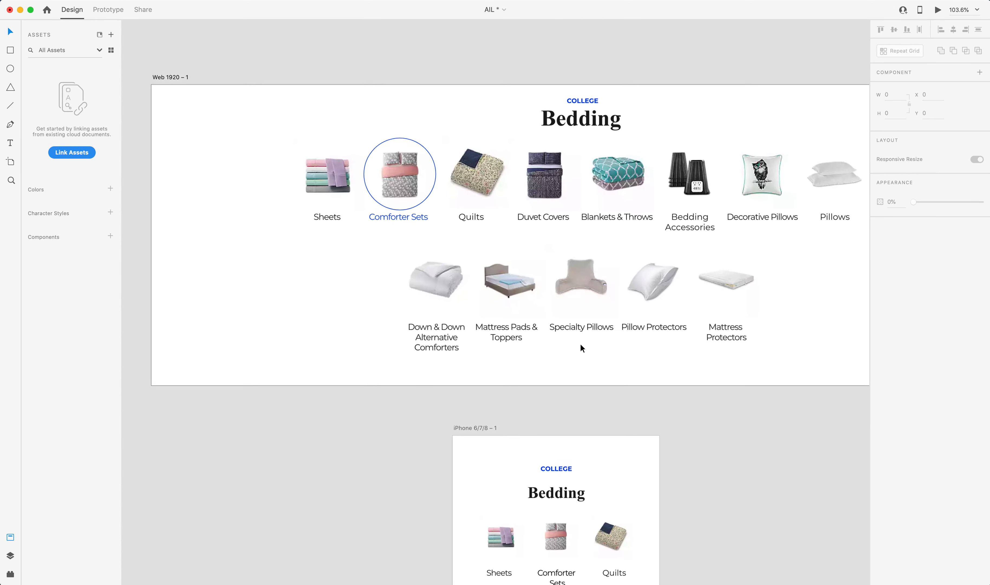
key("super+z")
Fit the translucent rectangle over the College Bedding heading, about 87 high at Y 8, and delete it.
left_click_drag(591, 353, 573, 155)
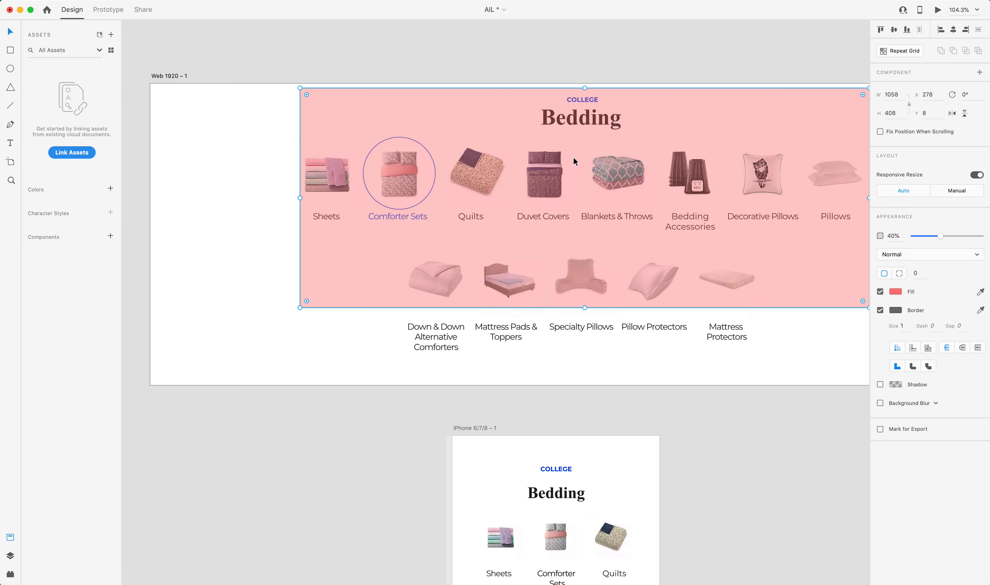
left_click_drag(587, 308, 586, 135)
scroll(620, 86, "up", 5)
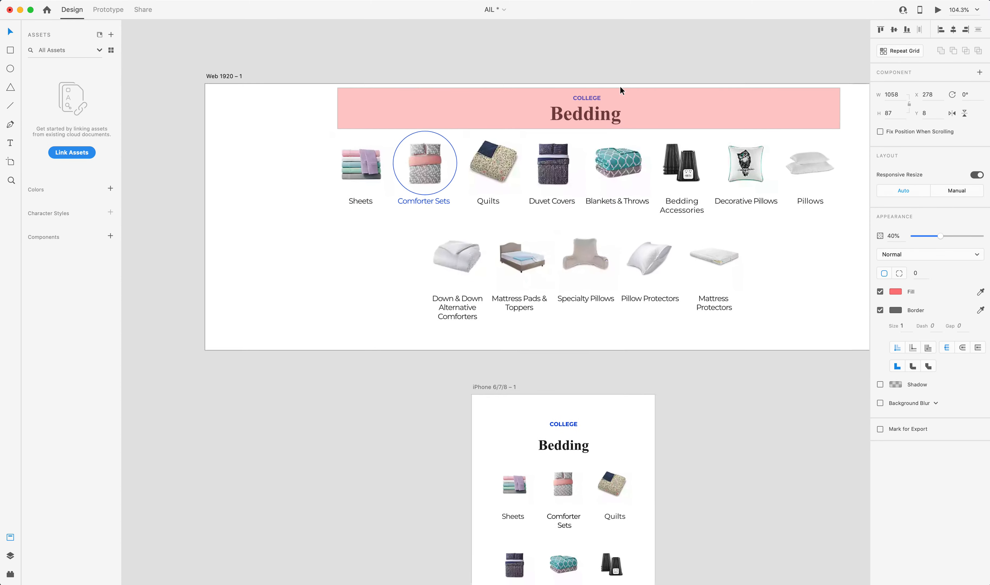
scroll(620, 86, "right", 2)
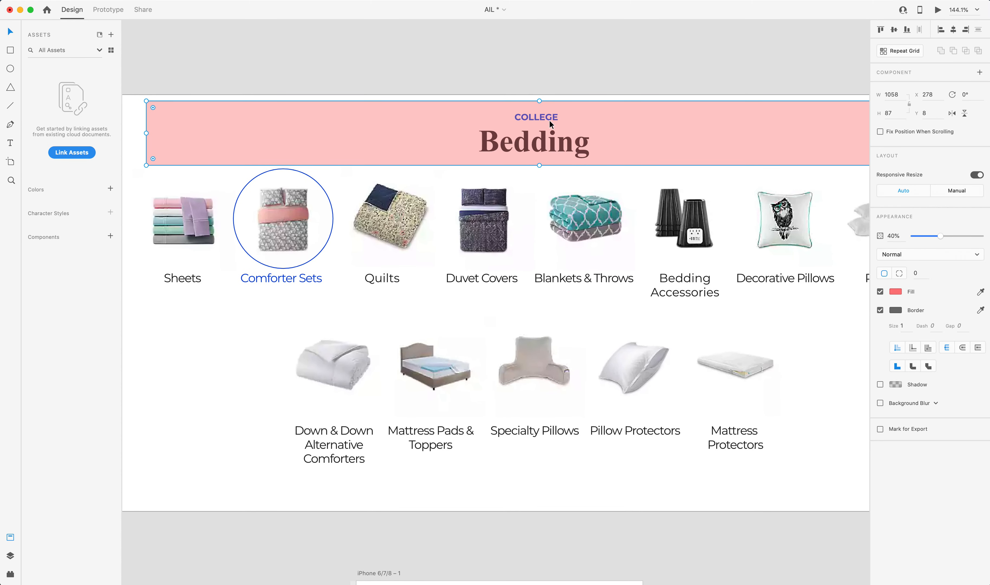
scroll(516, 125, "up", 5)
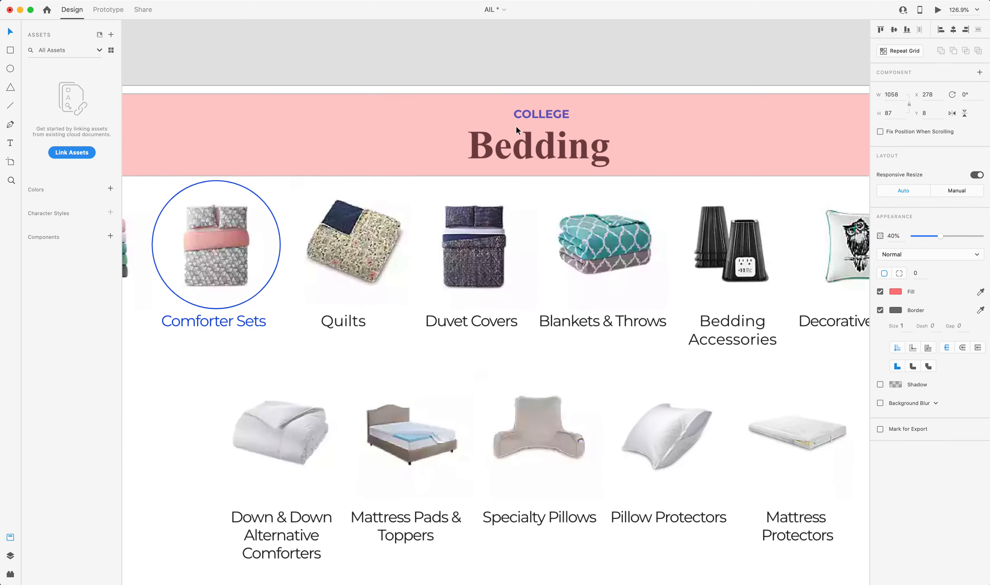
key("Delete")
Examine the mobile artboard's heading, two rows of three categories and Show More button.
scroll(526, 141, "down", 5)
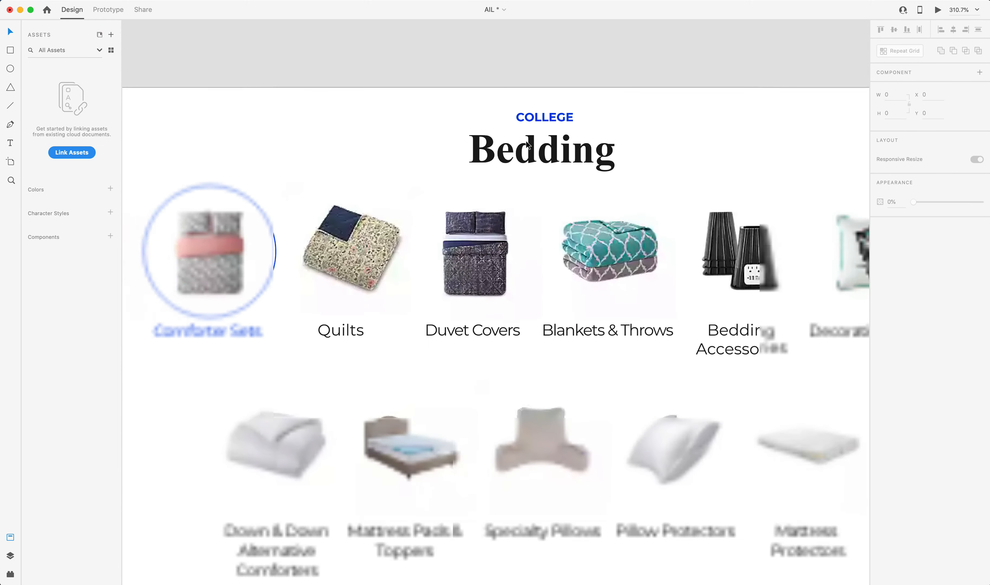
scroll(526, 141, "down", 10)
scroll(526, 140, "up", 3)
scroll(526, 141, "up", 3)
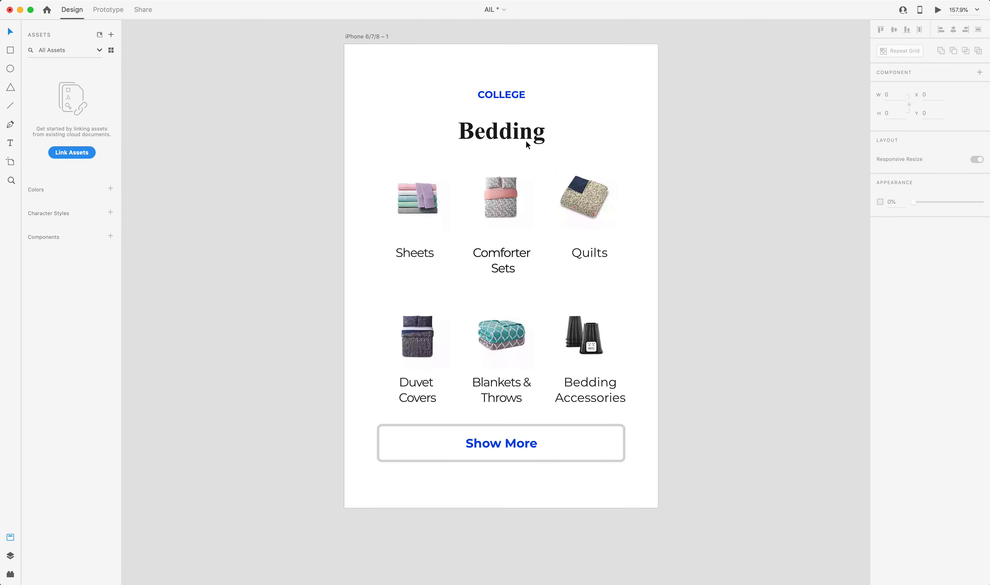
scroll(526, 141, "down", 3)
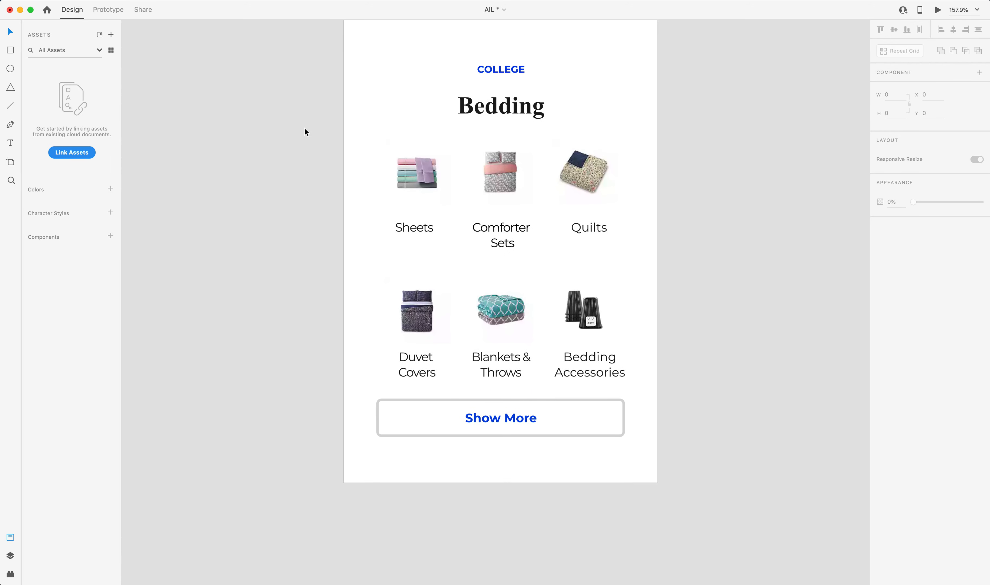
left_click_drag(305, 128, 698, 386)
left_click(701, 314)
scroll(477, 224, "down", 2)
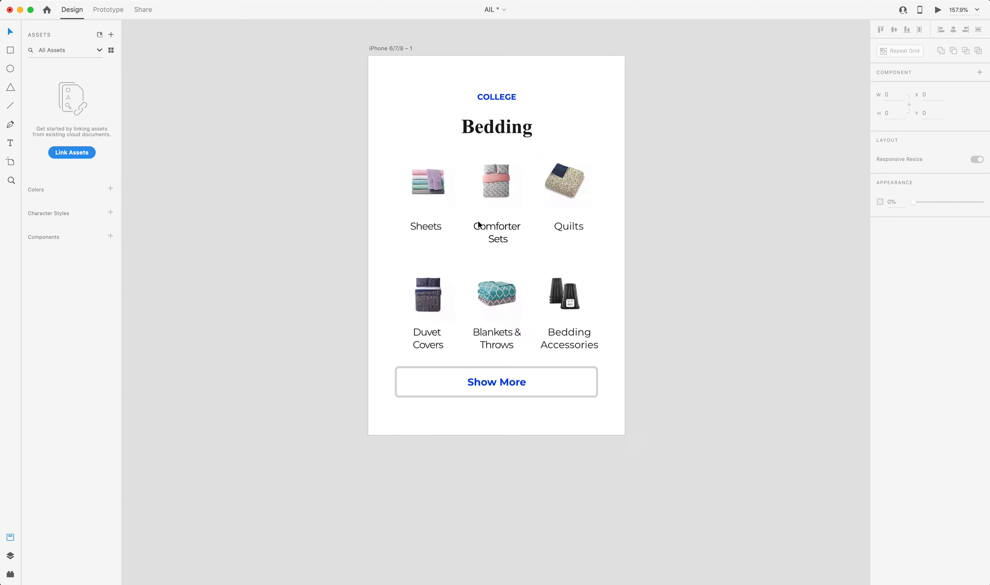
scroll(478, 225, "up", 4)
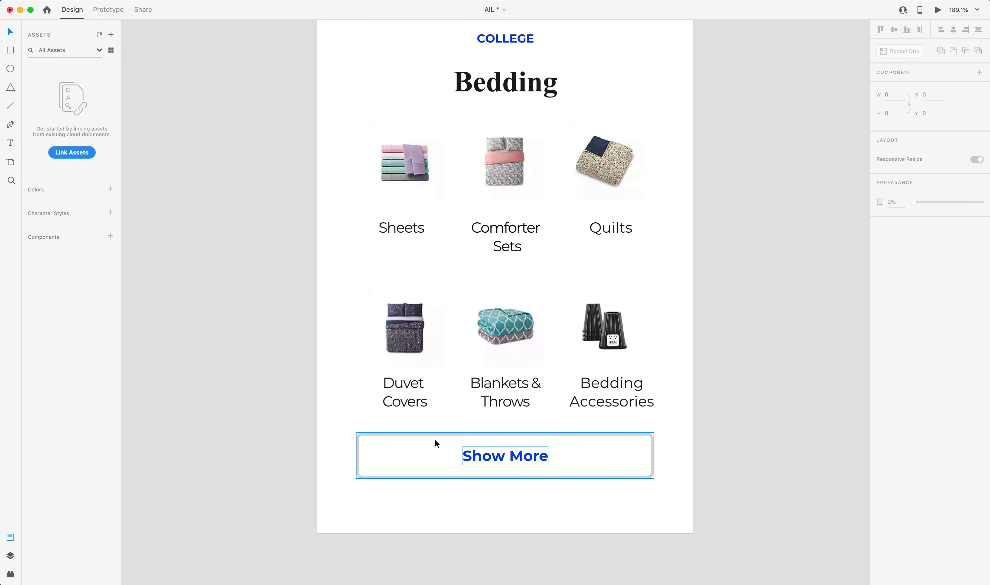
scroll(492, 466, "up", 1)
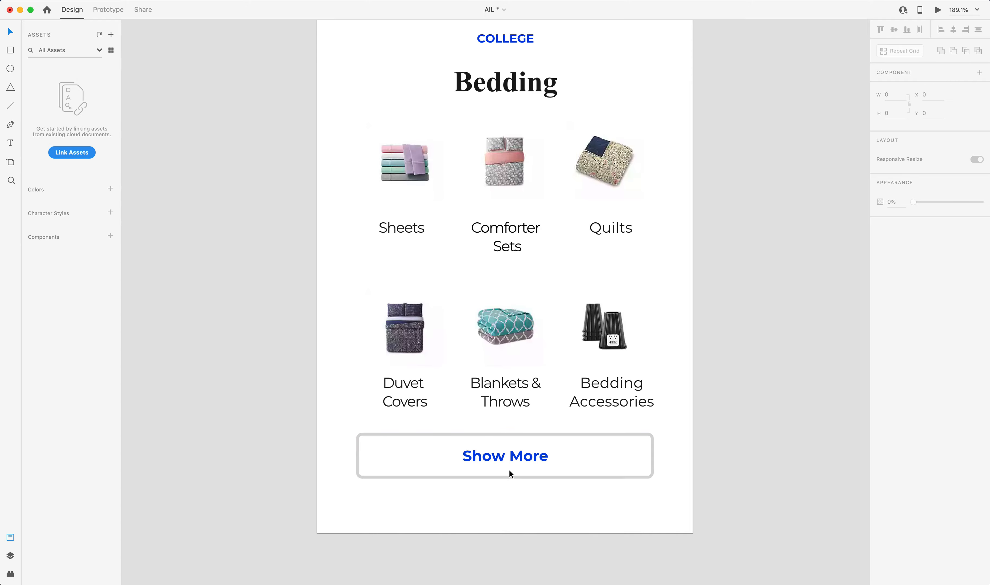
Review the desktop artboard's two rows of bedding categories.
scroll(629, 290, "down", 4)
scroll(630, 290, "up", 5)
scroll(630, 290, "up", 3)
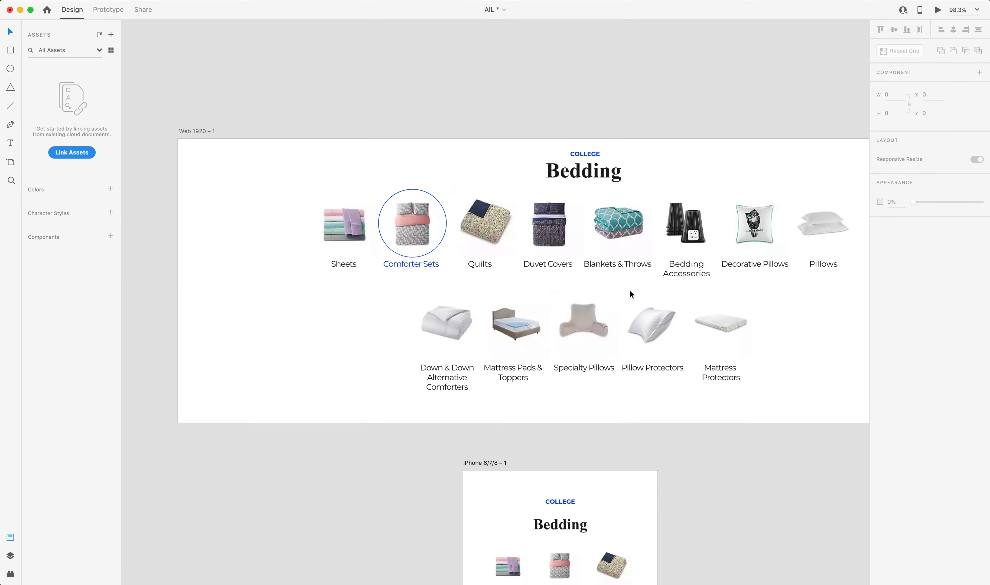
scroll(630, 290, "down", 2)
scroll(629, 290, "up", 2)
scroll(629, 291, "up", 2)
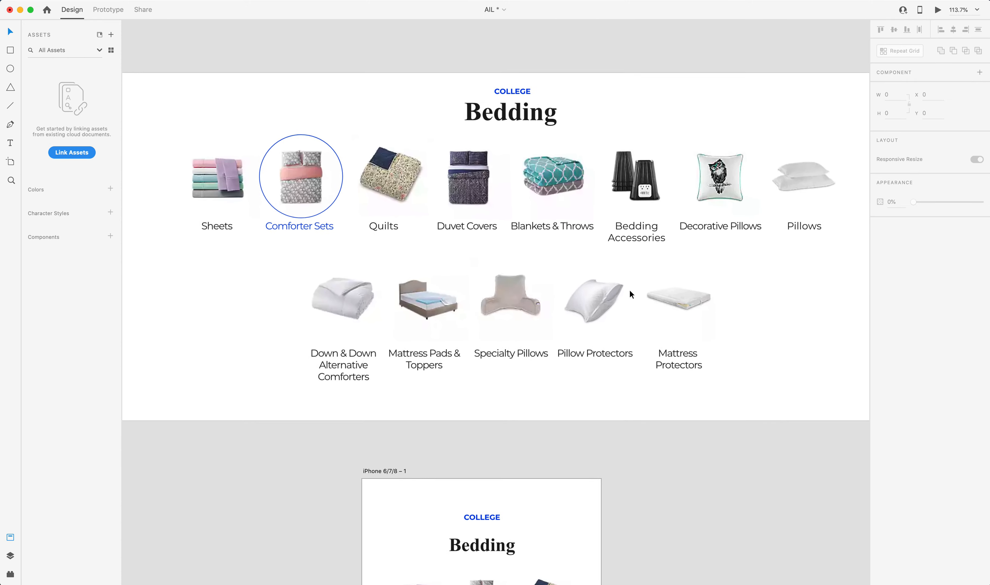
scroll(630, 291, "right", 1)
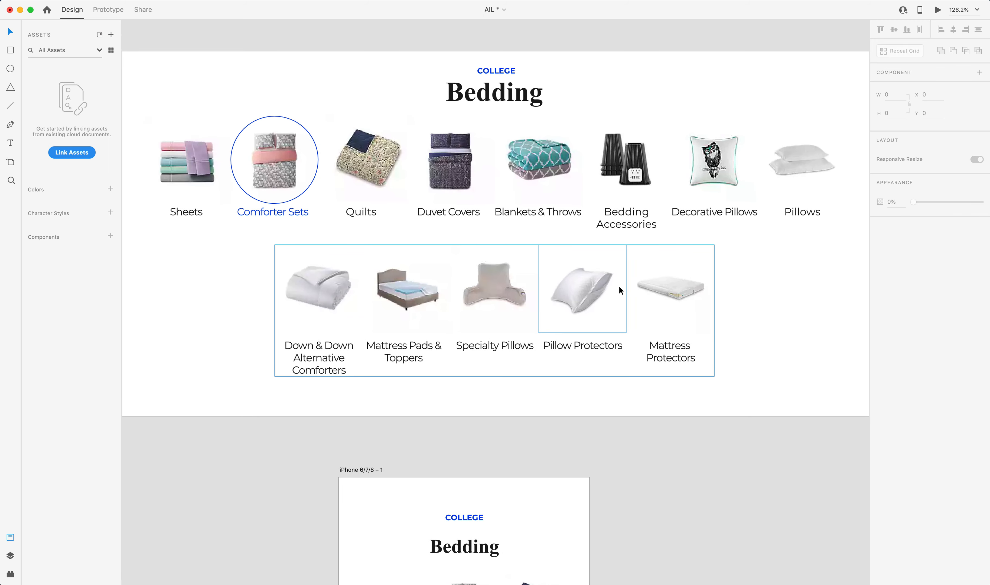
Compare the desktop category layout with the mobile artboard's shortened grid and Show More button.
scroll(398, 269, "down", 10)
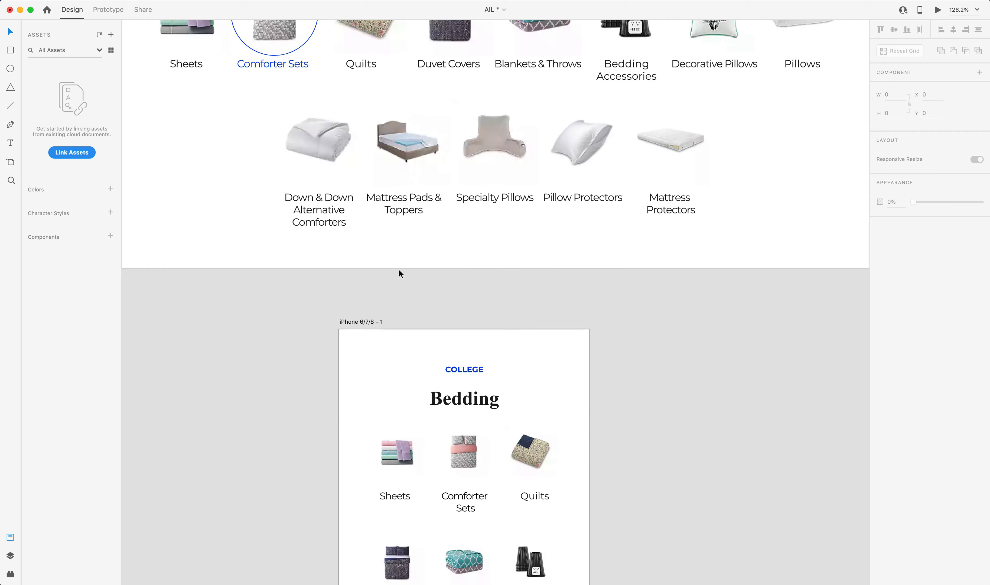
scroll(398, 269, "up", 3)
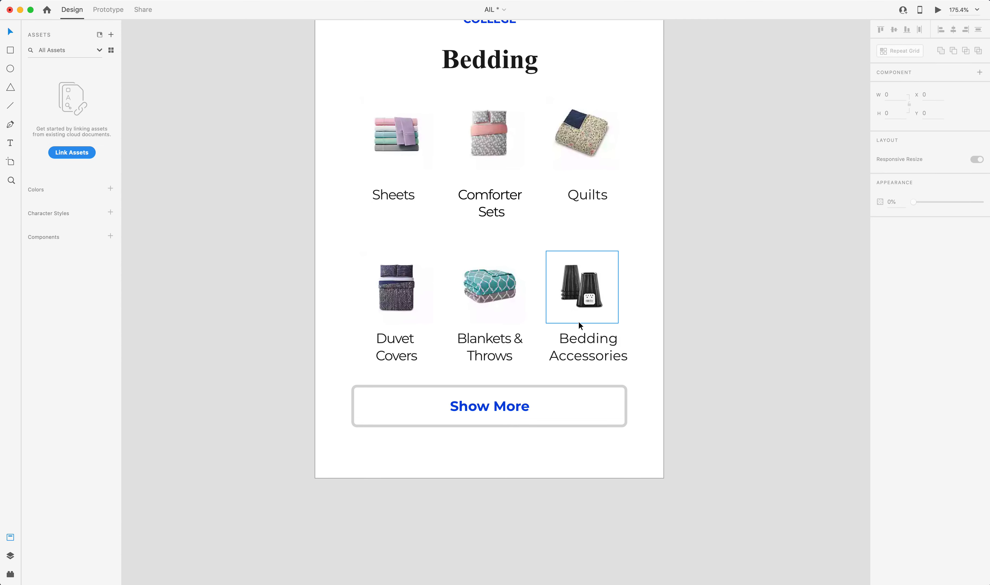
scroll(578, 318, "down", 3)
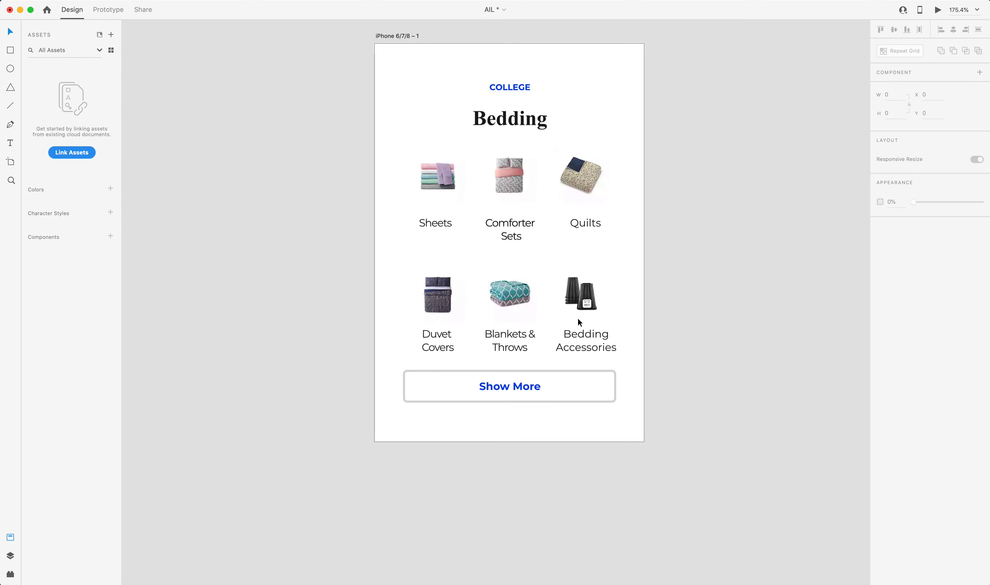
scroll(578, 319, "up", 7)
scroll(578, 318, "up", 5)
scroll(578, 318, "down", 10)
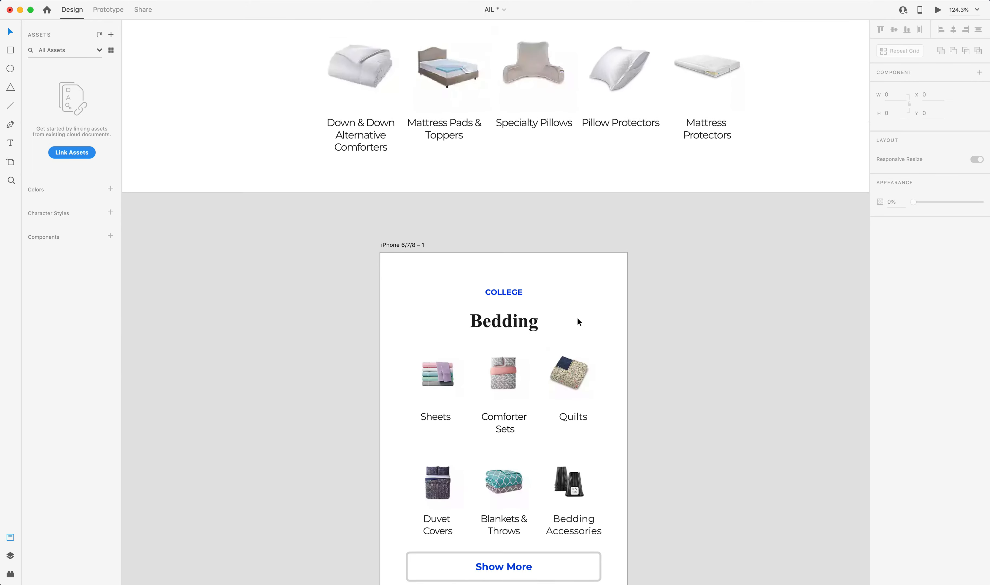
scroll(489, 366, "up", 3)
scroll(489, 366, "up", 1)
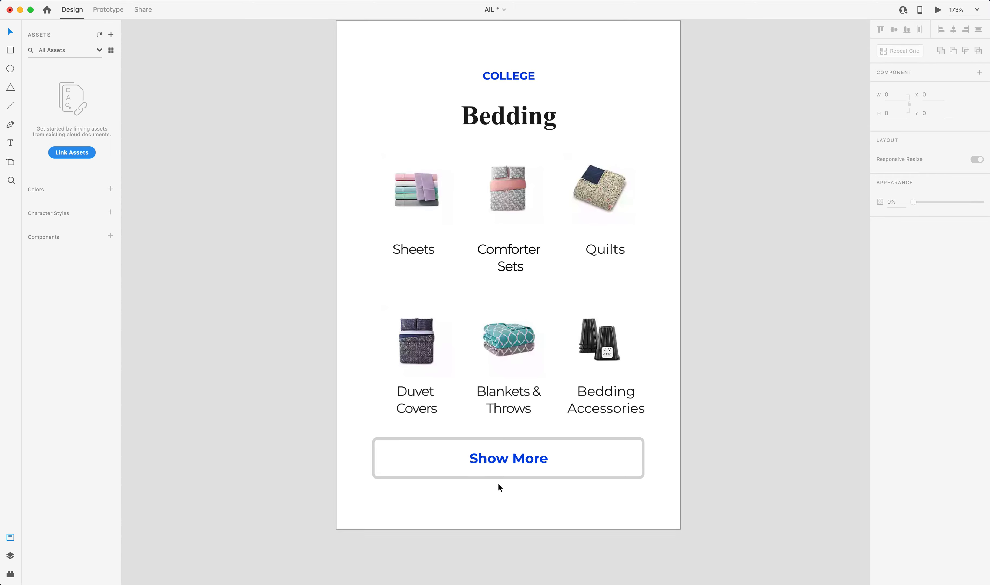
scroll(498, 483, "up", 5)
scroll(458, 430, "down", 10)
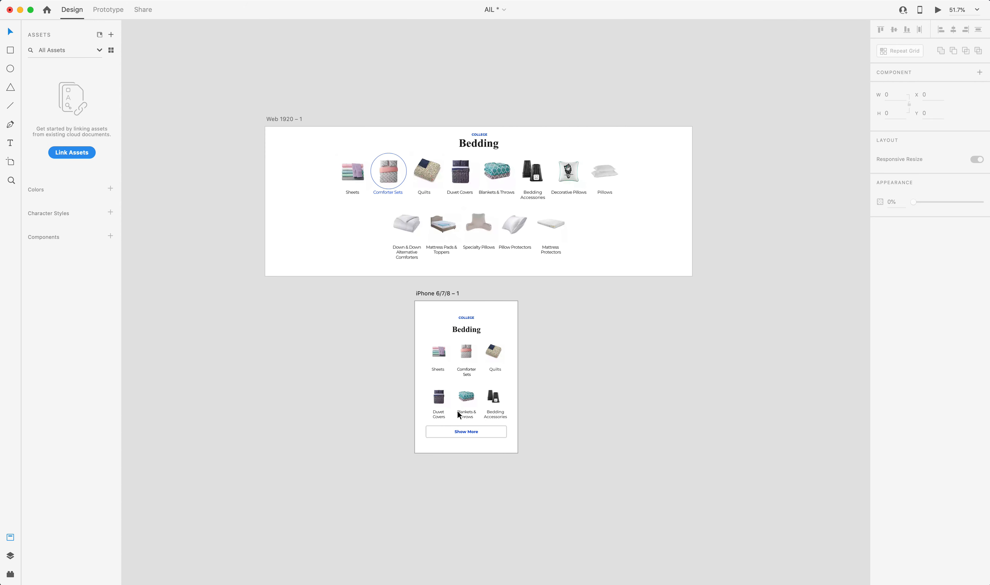
scroll(458, 410, "up", 4)
scroll(458, 410, "up", 5)
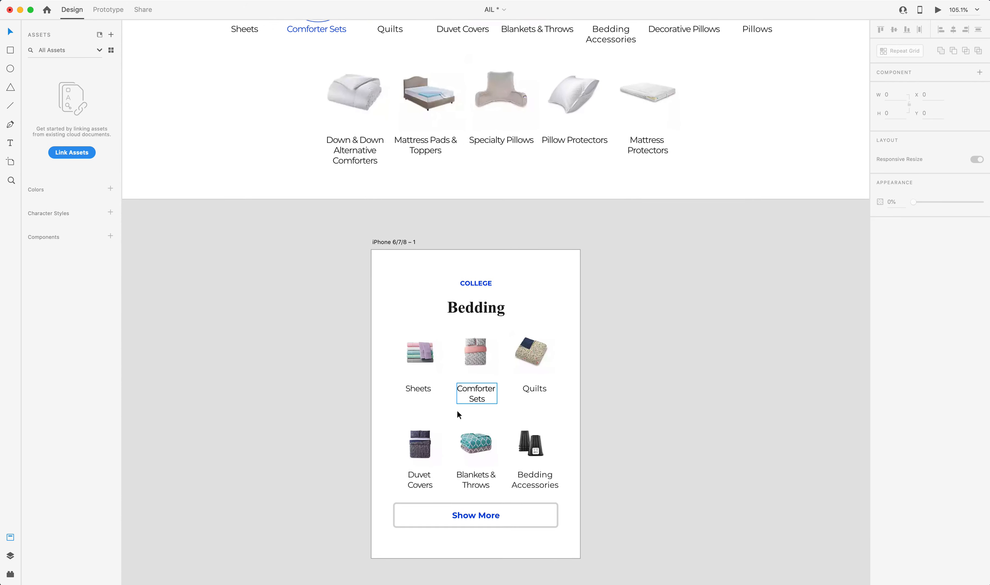
scroll(457, 411, "down", 5)
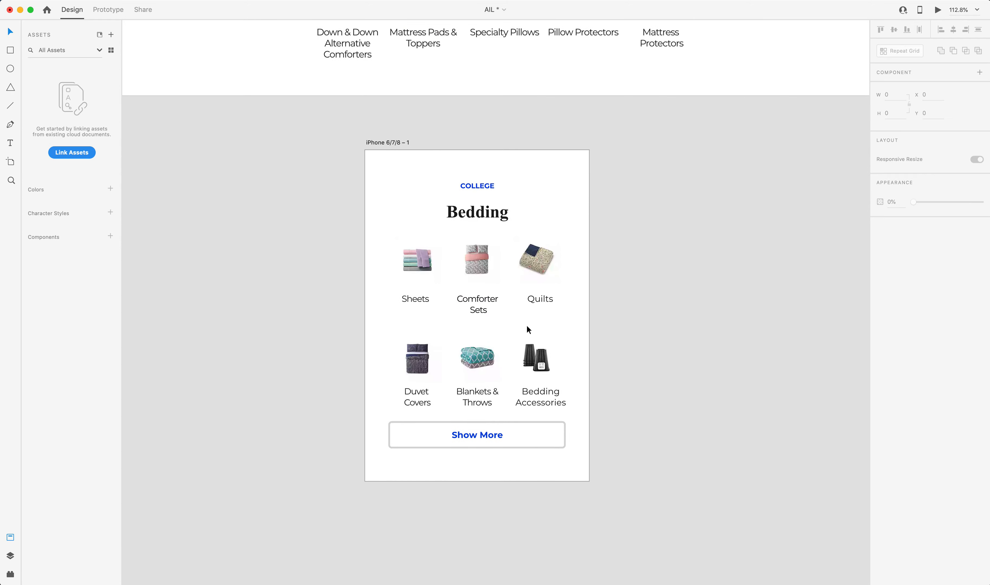
Switch to the Webflow dashboard and create a blank project named AIL.
key("ctrl+Up")
left_click(480, 246)
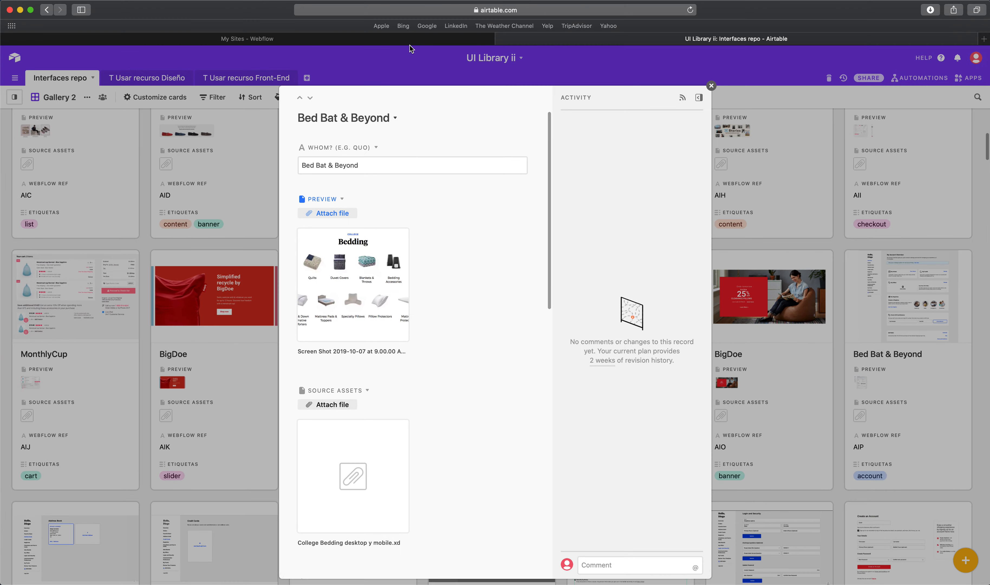
left_click(401, 39)
left_click(741, 98)
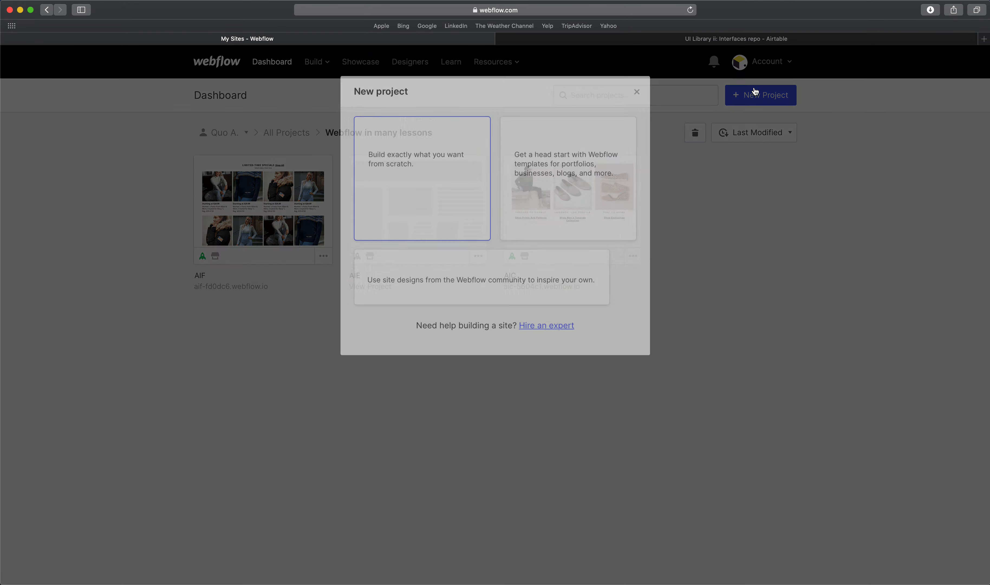
left_click(432, 213)
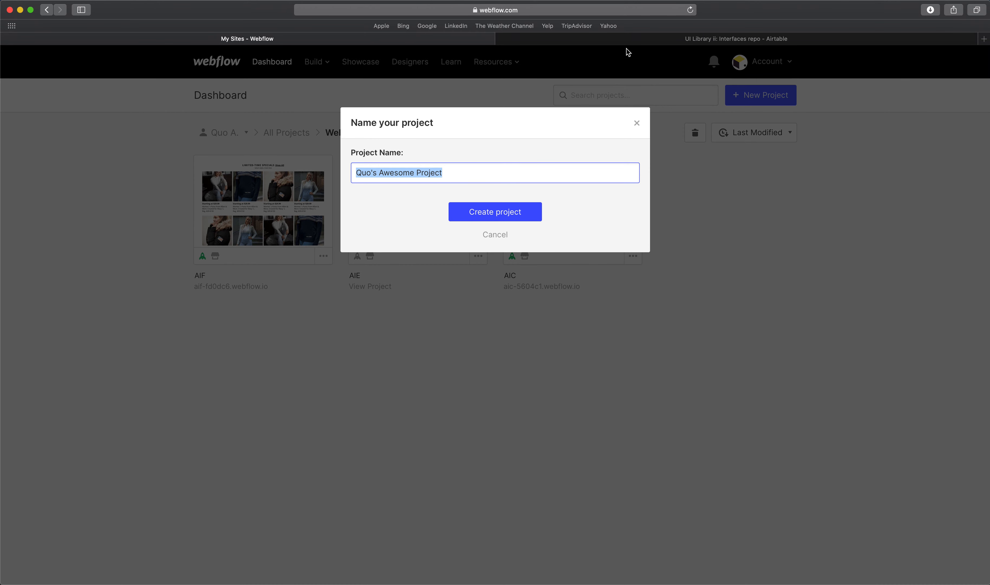
type("A")
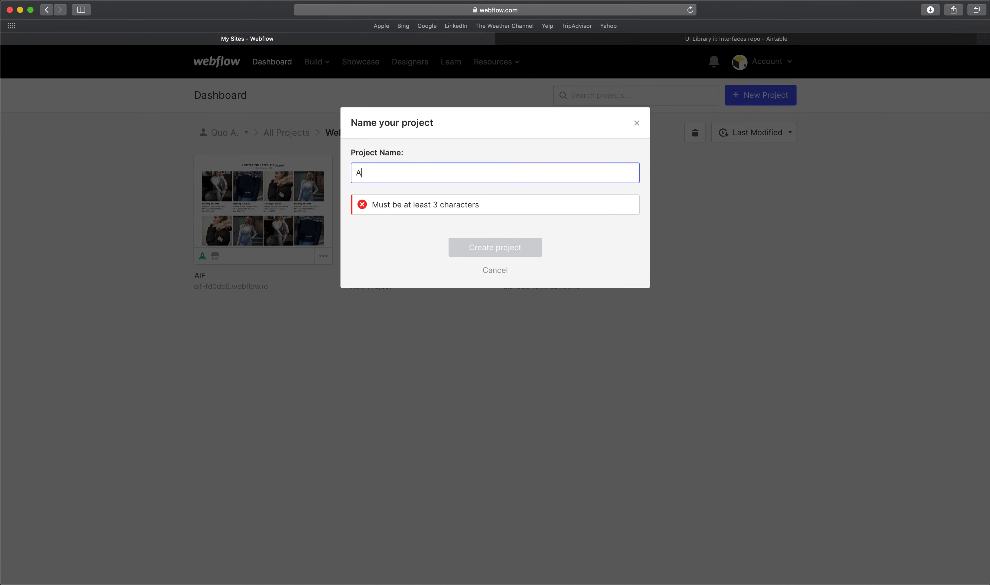
type("I")
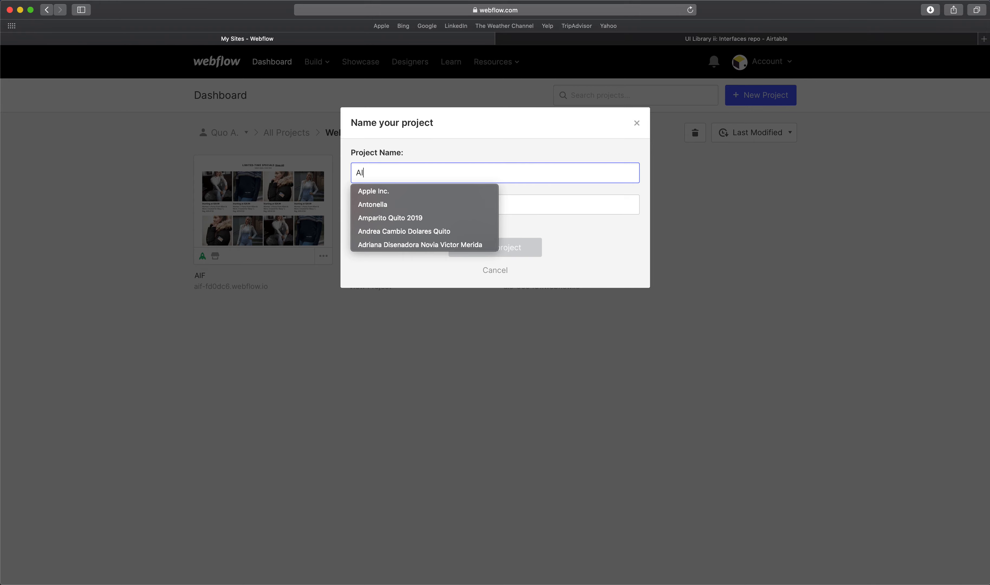
type("L")
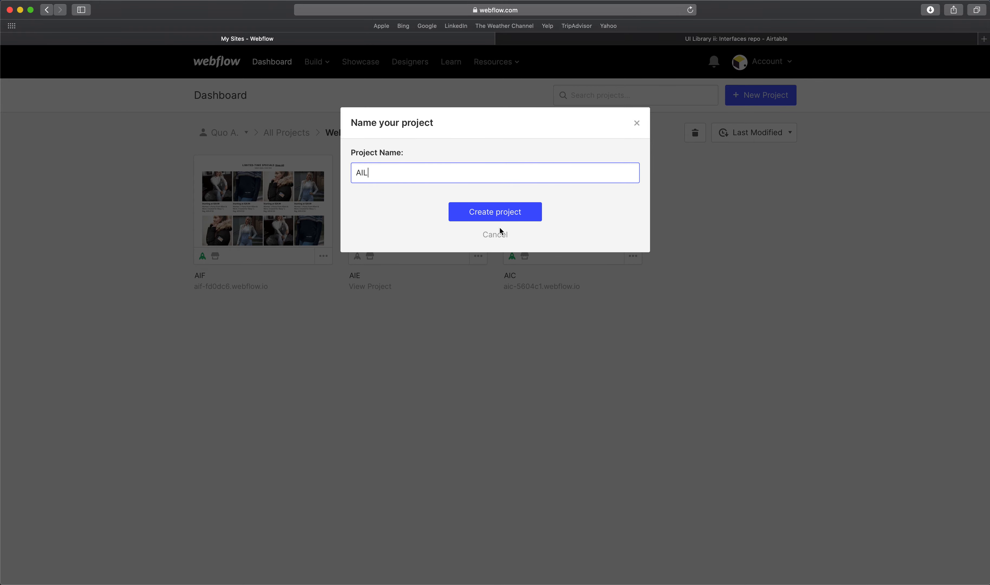
left_click(502, 214)
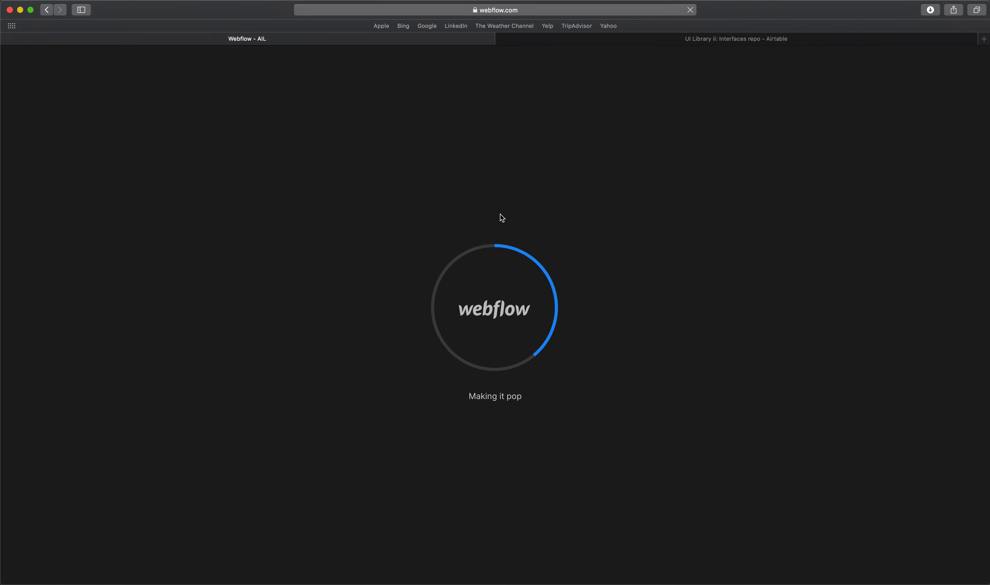
Switch to Adobe XD and draw a rectangle over the desktop artboard's first category row, about 1058 wide and 235 high.
key("ctrl+Up")
left_click(327, 405)
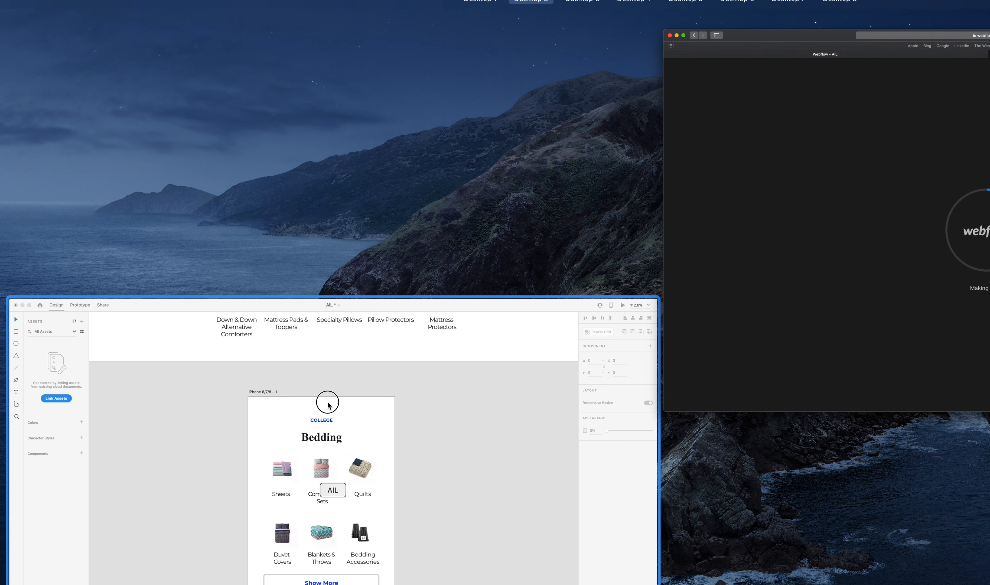
scroll(497, 255, "up", 10)
scroll(494, 255, "down", 5)
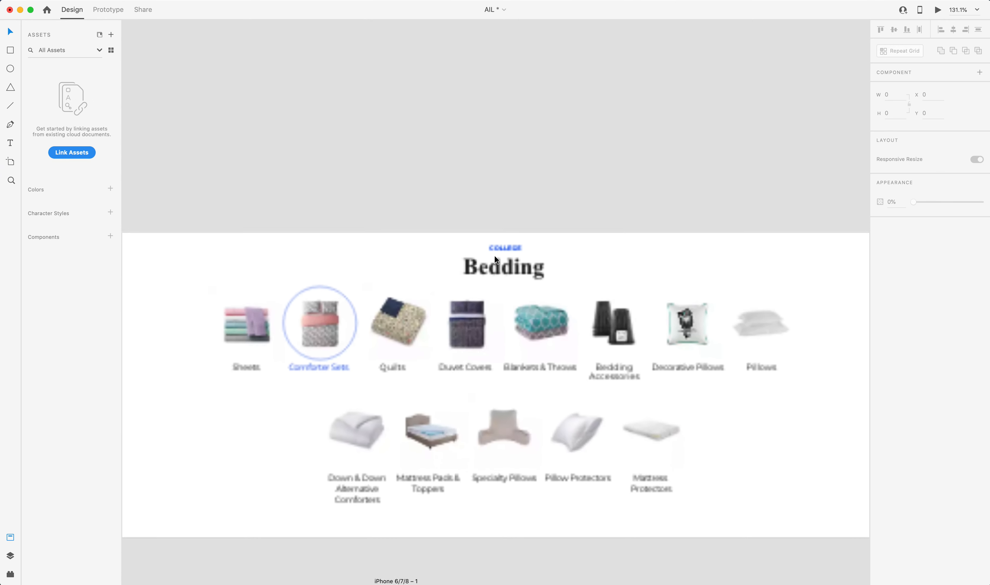
left_click(10, 50)
left_click_drag(248, 191, 414, 305)
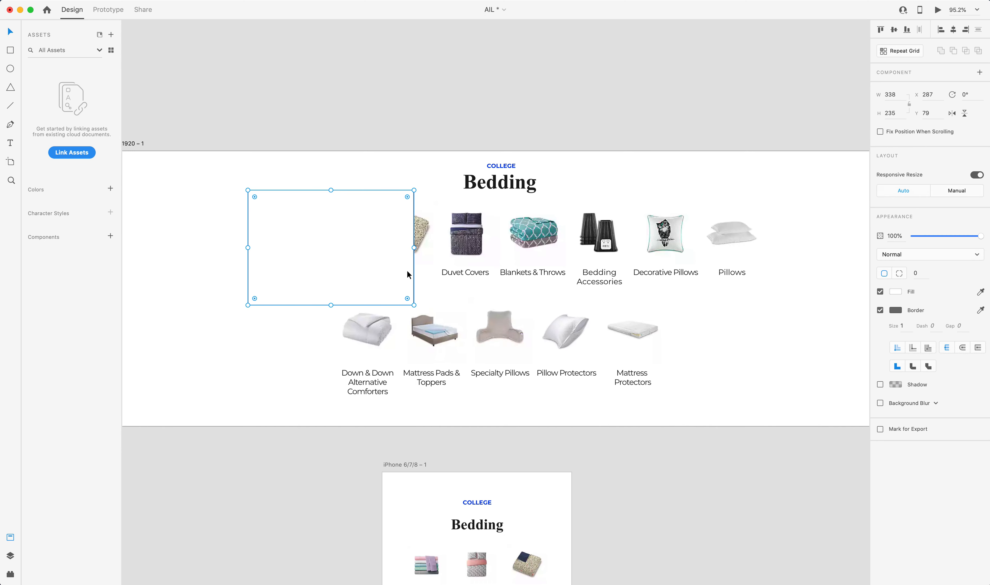
left_click_drag(415, 247, 768, 247)
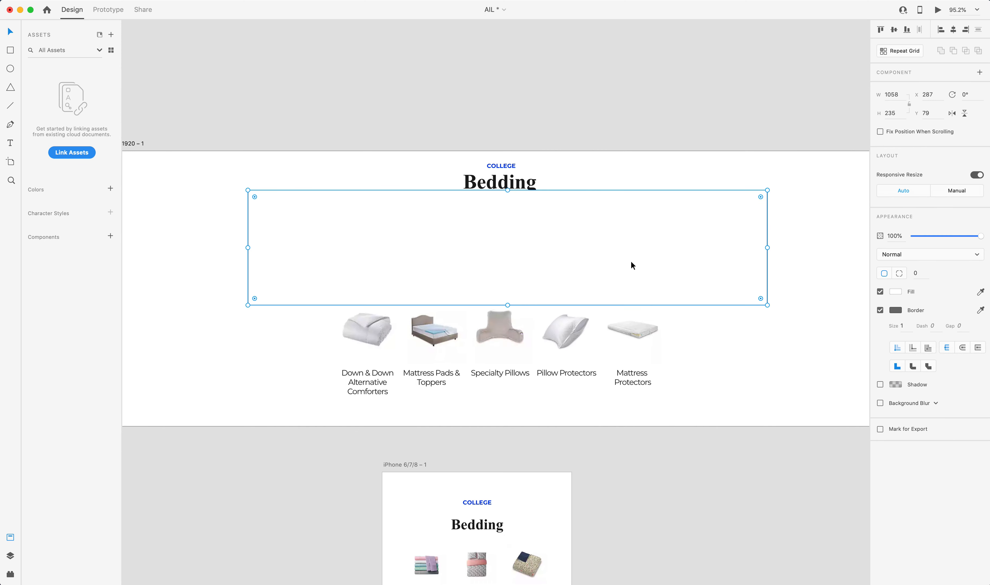
Adjust the rectangle's sides to about 1072 wide, move it down to Y 202 and centre it horizontally on the artboard.
left_click_drag(247, 248, 235, 247)
left_click_drag(767, 247, 763, 248)
left_click_drag(617, 257, 616, 316)
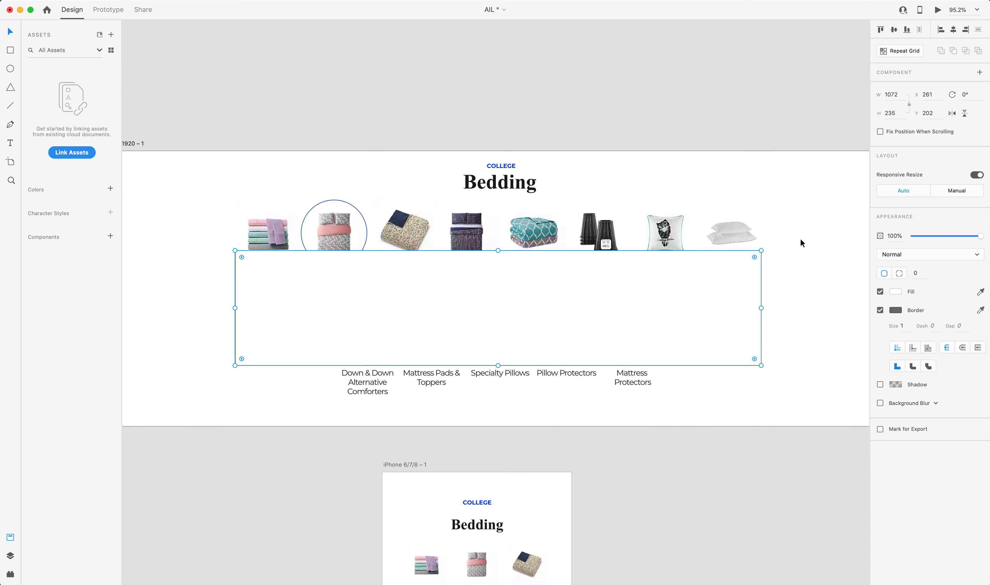
left_click(953, 29)
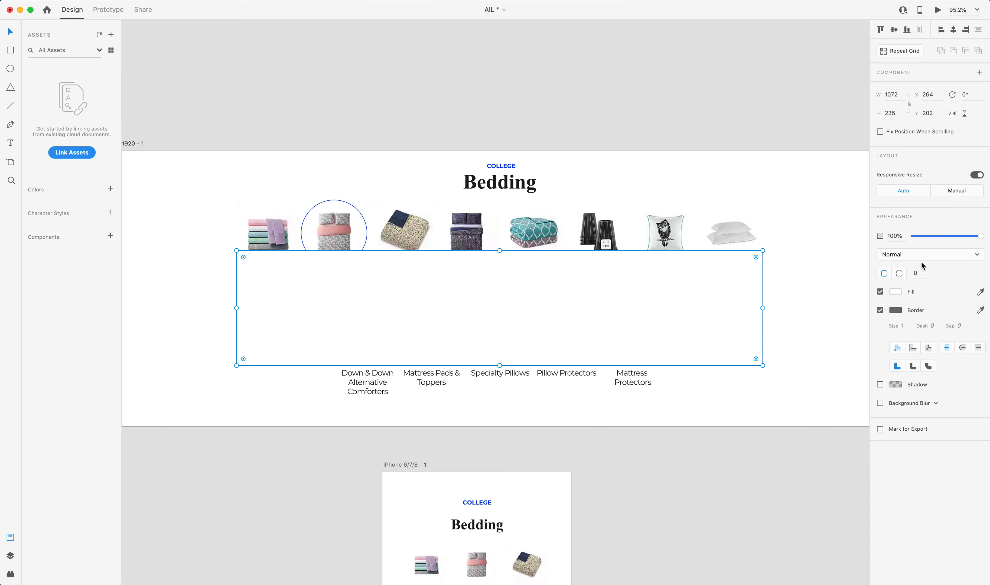
Fill the rectangle with the dark red #9A4D4D.
left_click(896, 292)
left_click(811, 275)
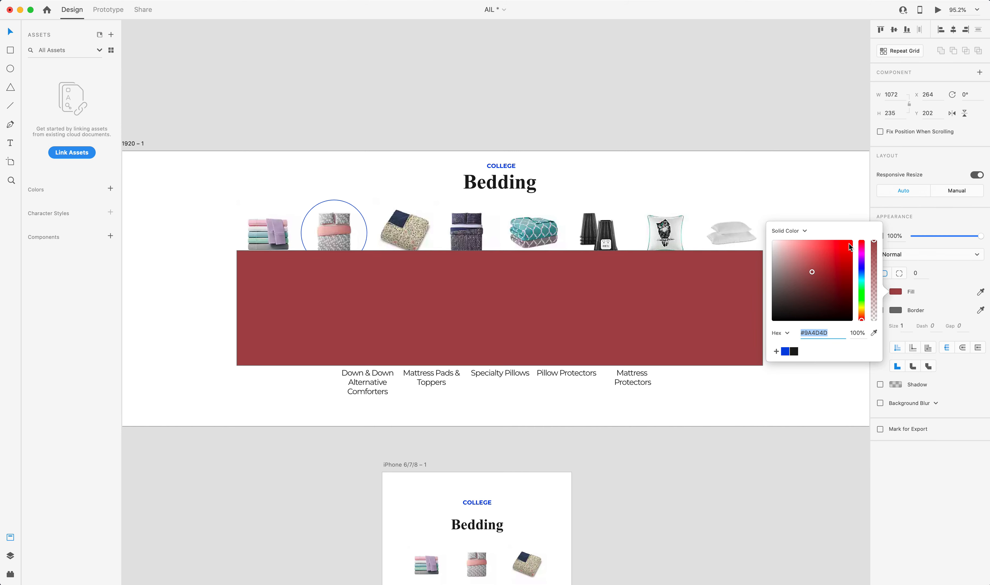
key("Escape")
key("Escape")
left_click(739, 299)
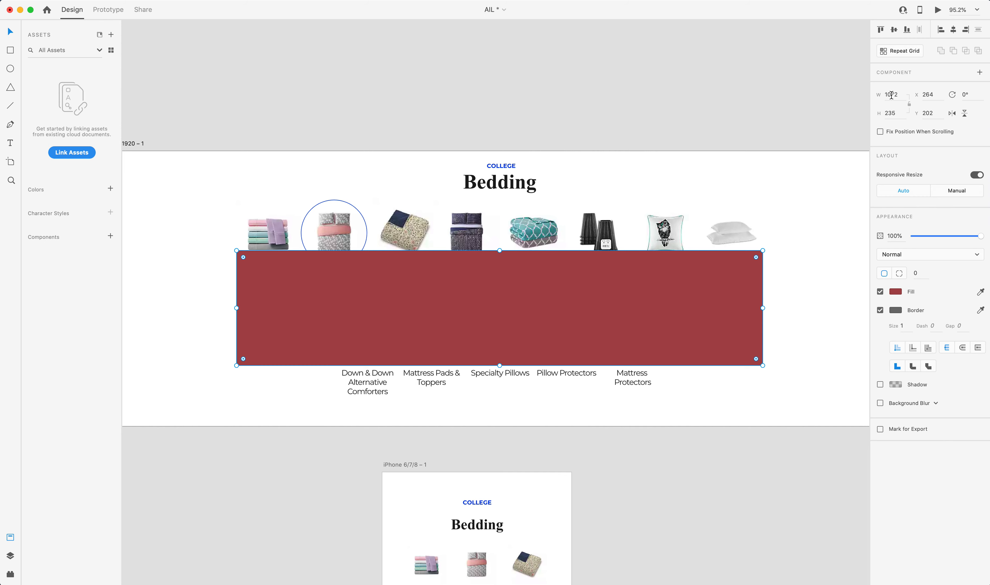
Fit the dark red rectangle to 1080 wide at X 260, and delete it.
left_click_drag(889, 95, 929, 94)
key("Return")
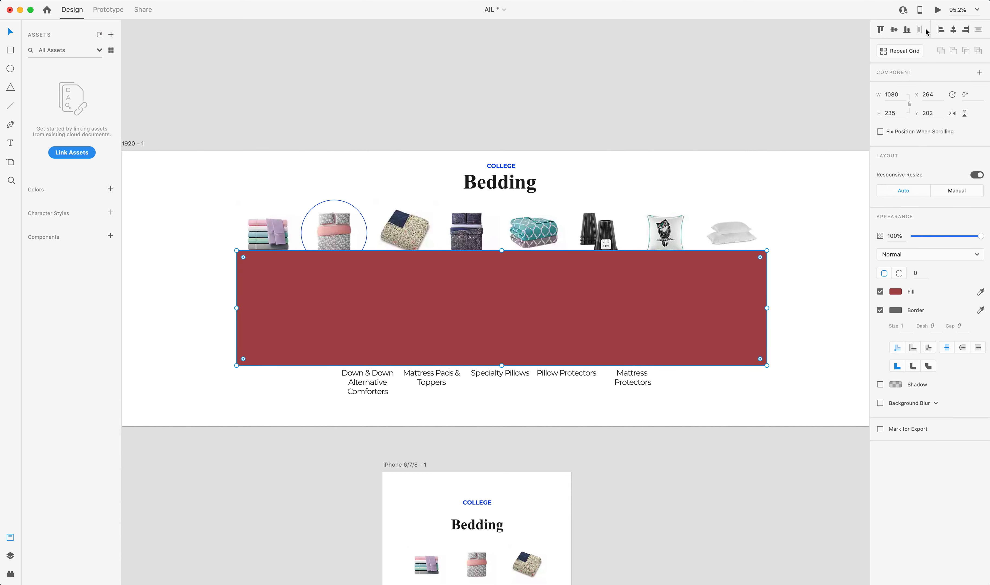
key("Left")
key("Left")
key("Left")
key("Left")
left_click(562, 139)
left_click(496, 308)
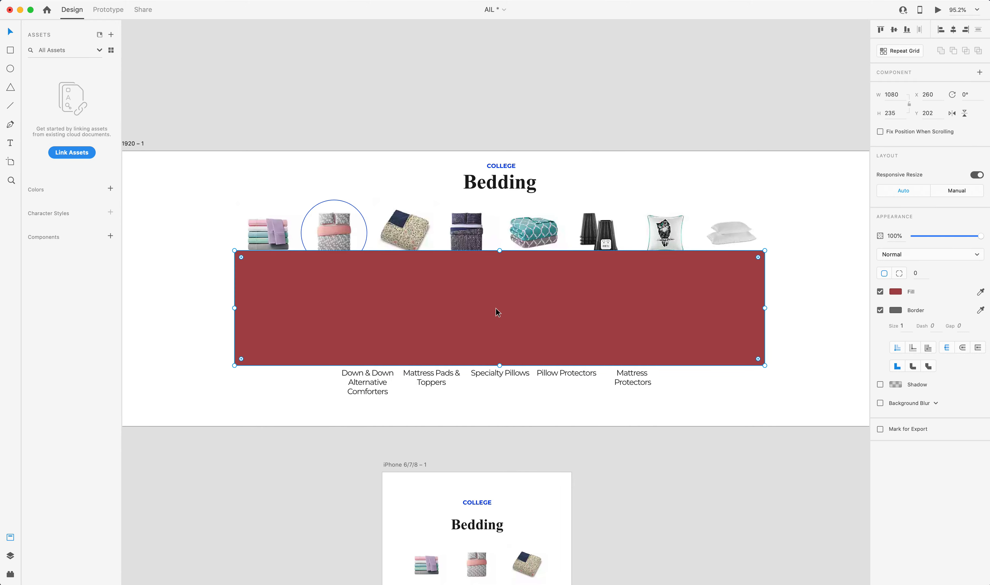
key("Delete")
scroll(496, 308, "right", 2)
Switch to the Webflow AIL project and add a div block to the body with the class section-ail-1.
key("ctrl+Up")
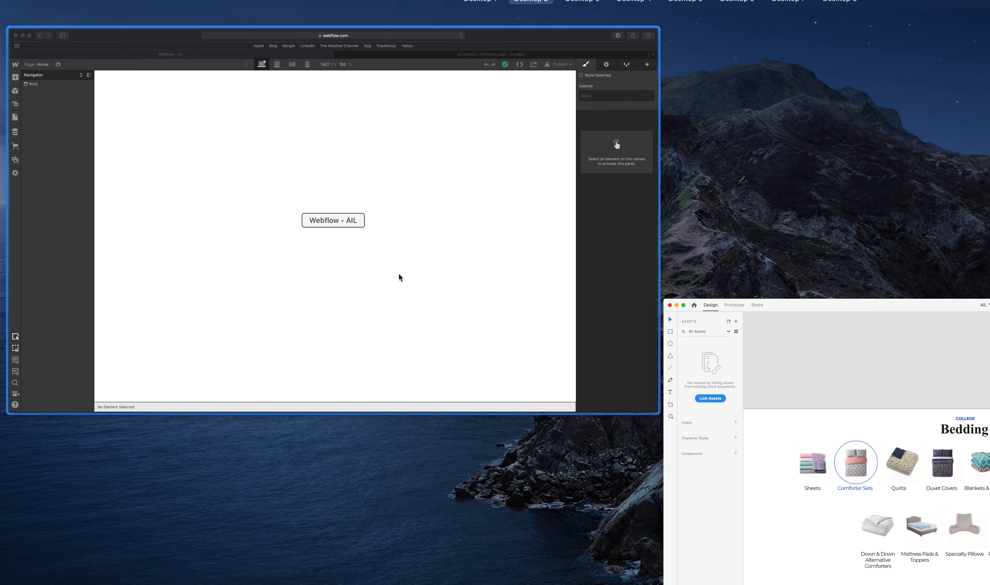
left_click(400, 277)
left_click(352, 287)
left_click(9, 73)
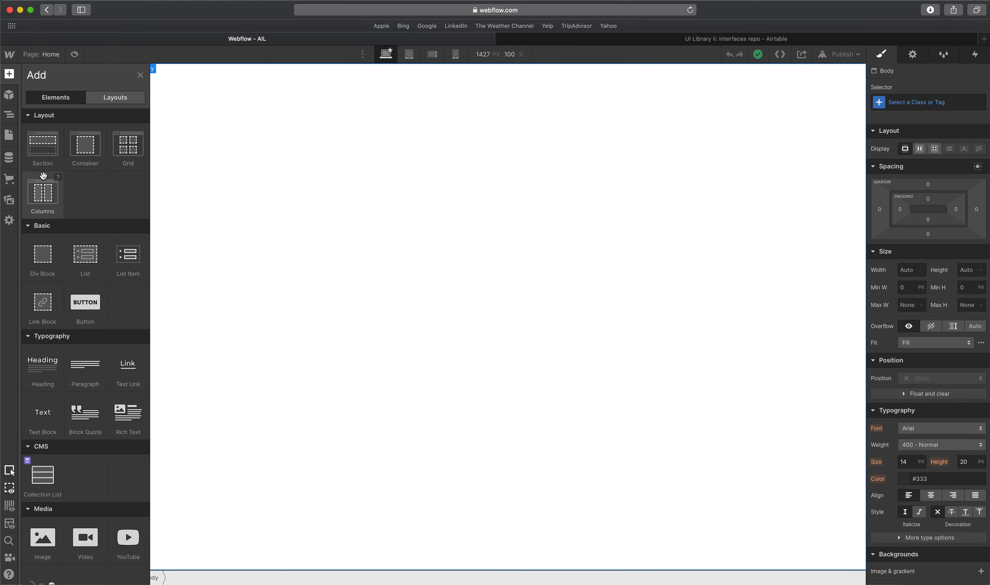
left_click_drag(42, 254, 134, 263)
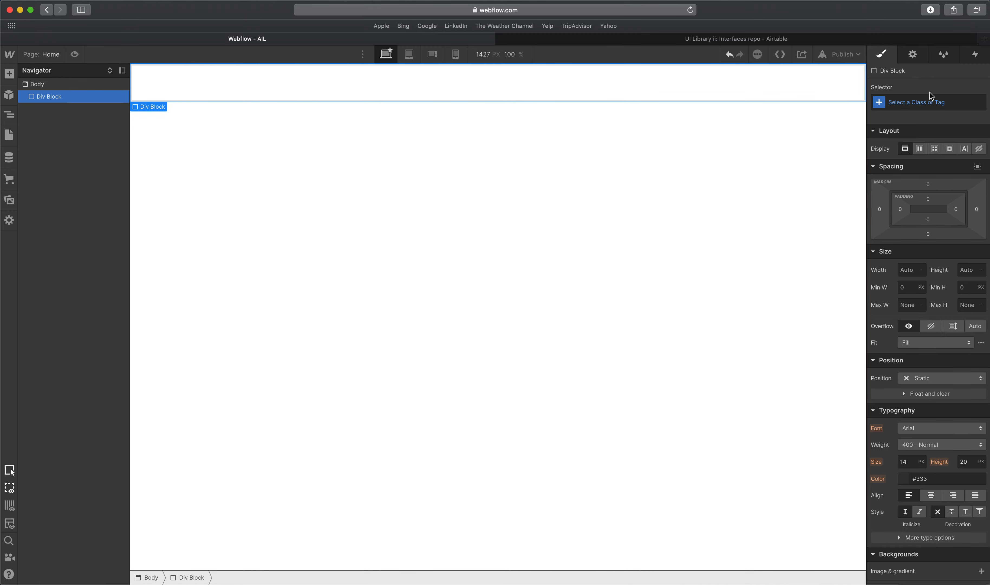
left_click(921, 103)
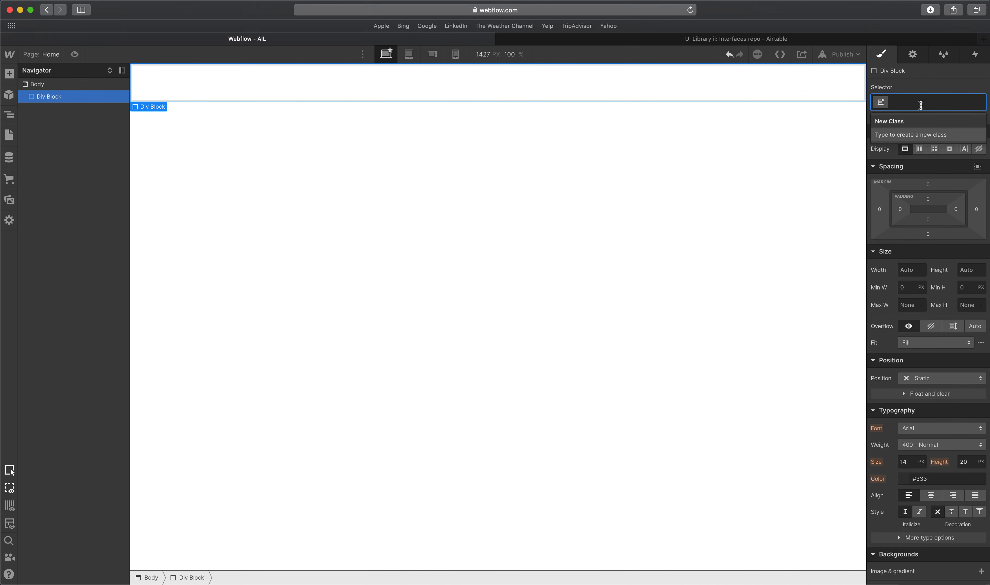
type("section-ail-1")
key("Return")
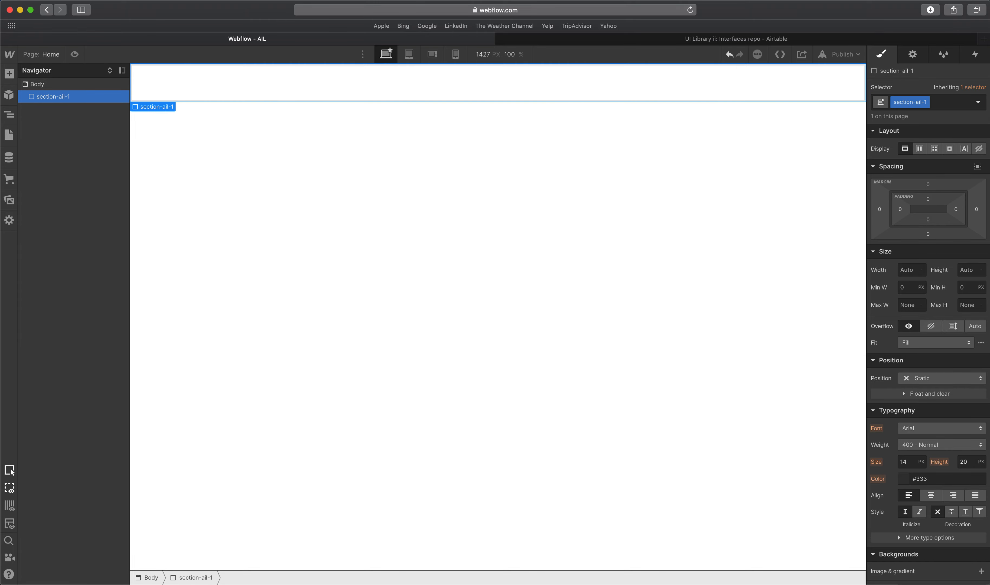
Nest a div block with the class container-ail-1 inside section-ail-1 and set the section's display to flex.
left_click(9, 73)
left_click_drag(42, 257, 503, 100)
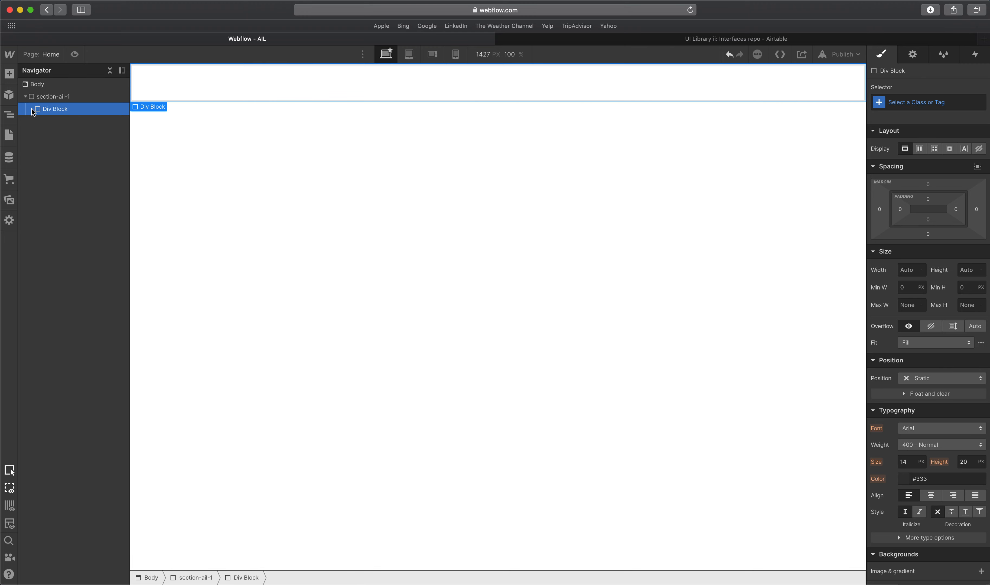
left_click(948, 103)
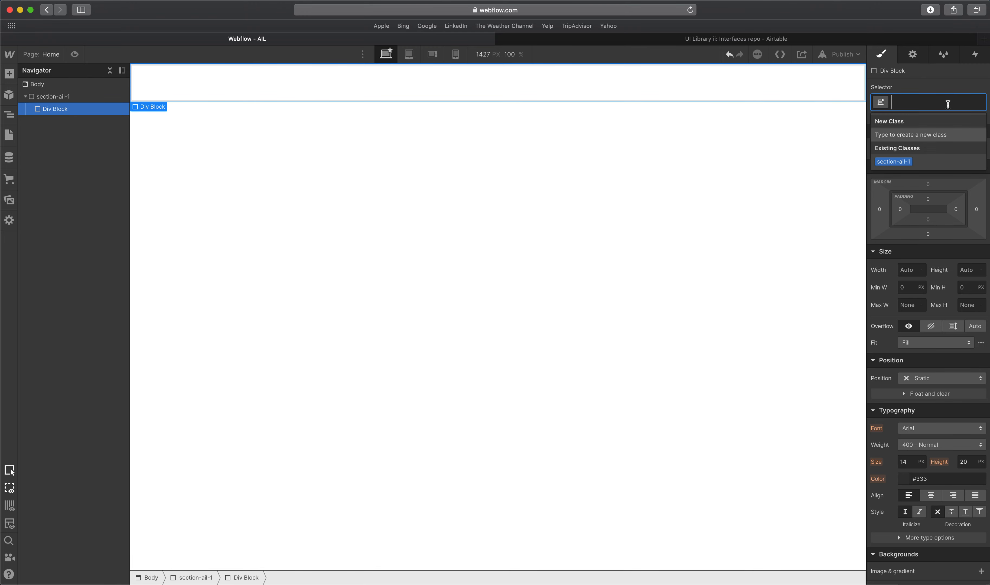
type("container-ail")
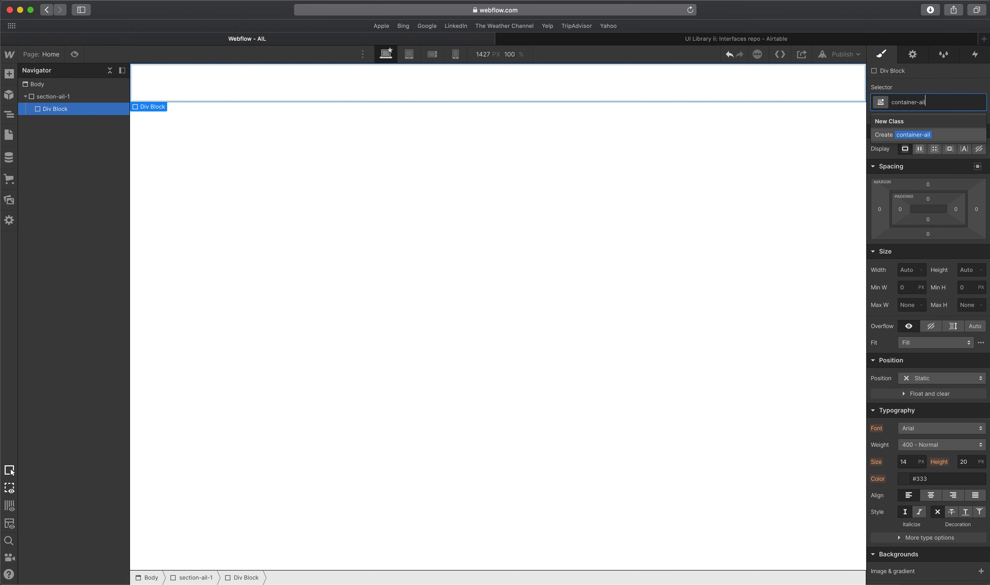
key("Return")
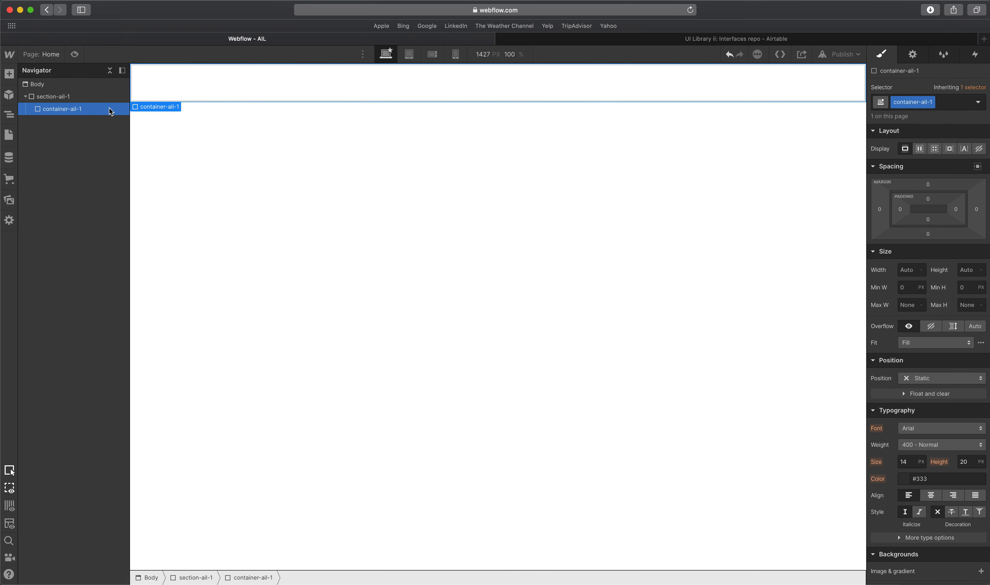
left_click(72, 96)
left_click(922, 150)
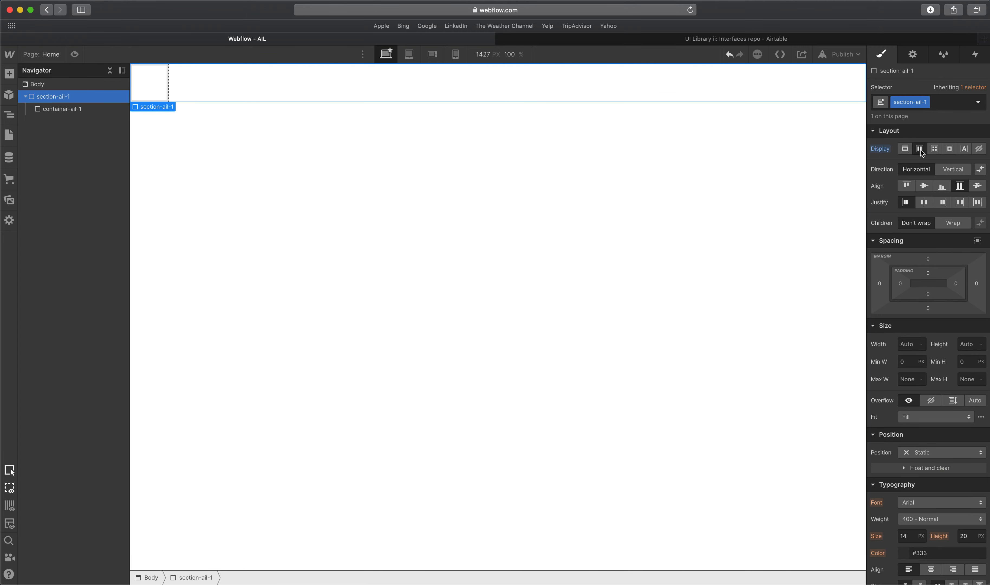
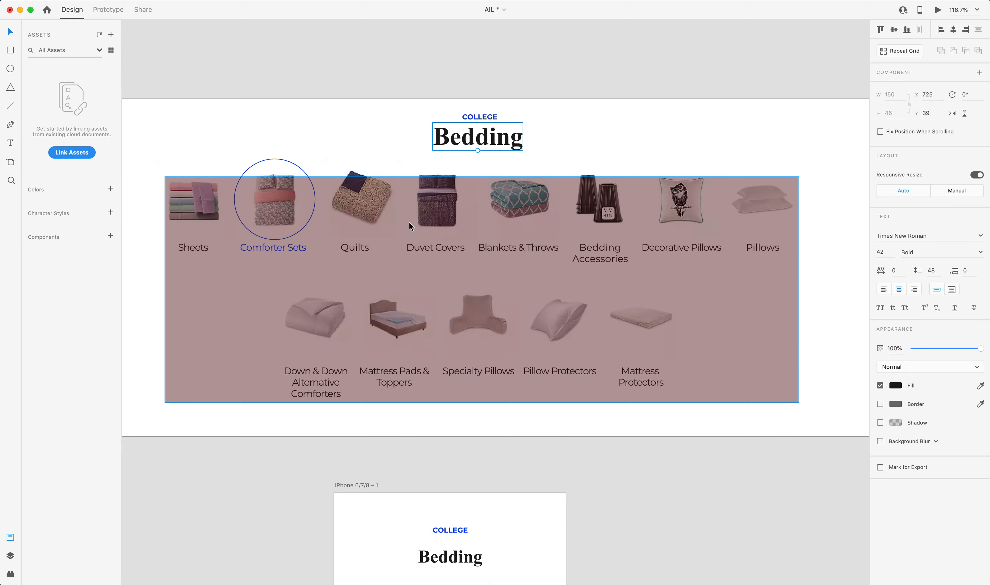
Compare the XD heading design with headline-ail-1 in Webflow and inspect the desktop COLLEGE text's settings in Adobe XD.
scroll(409, 221, "up", 2)
scroll(410, 221, "down", 8)
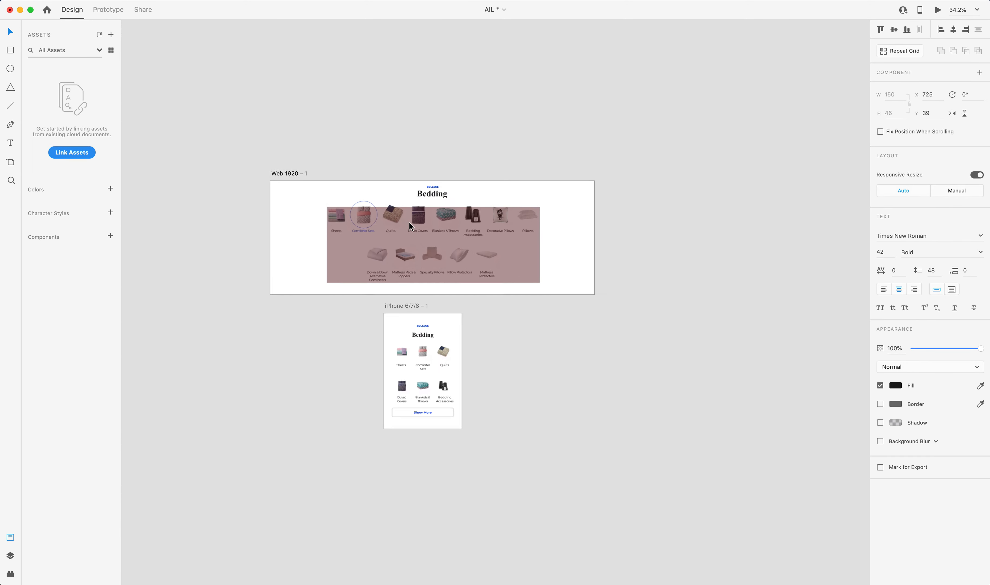
scroll(409, 222, "up", 8)
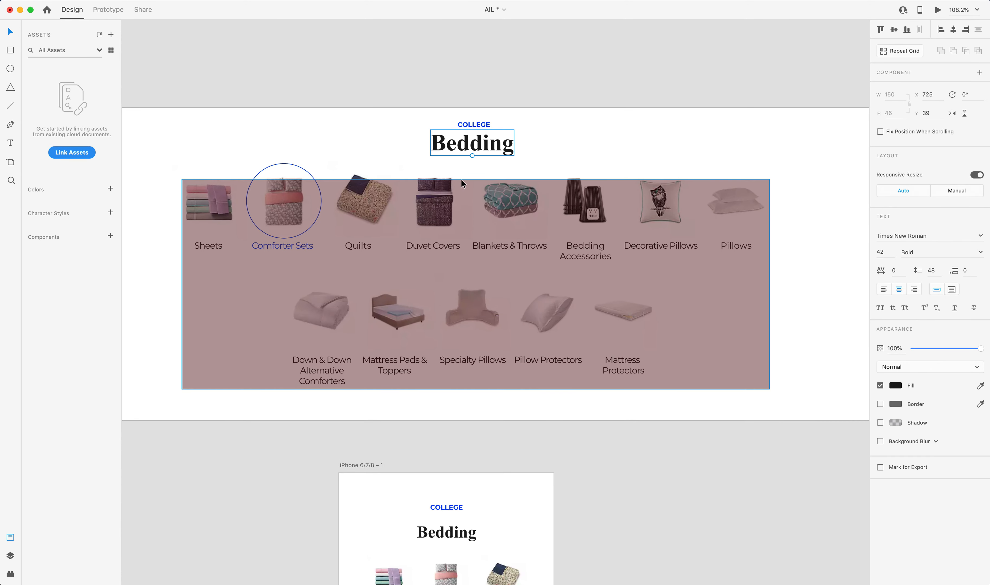
key("ctrl+Up")
left_click(743, 209)
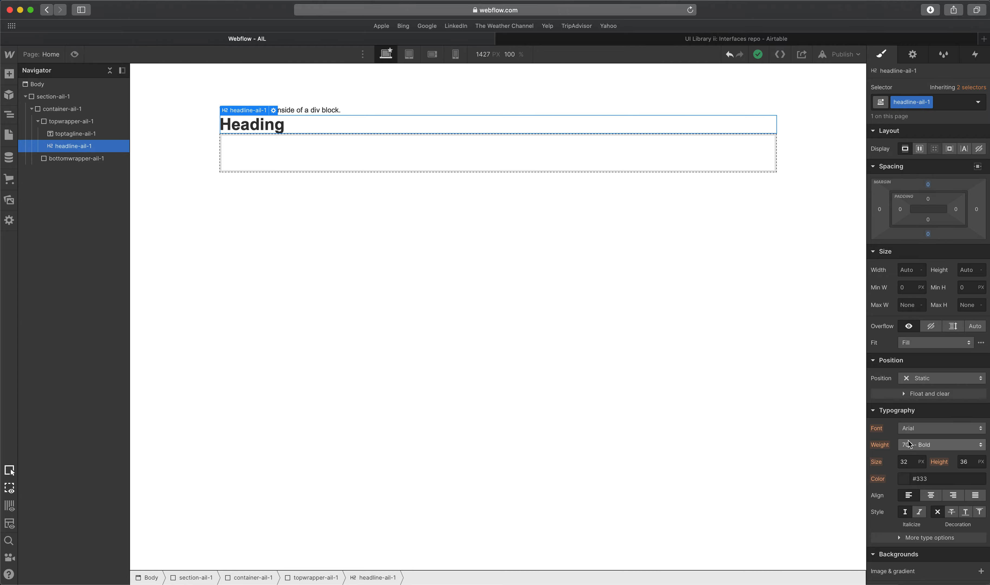
key("ctrl+Up")
left_click(346, 480)
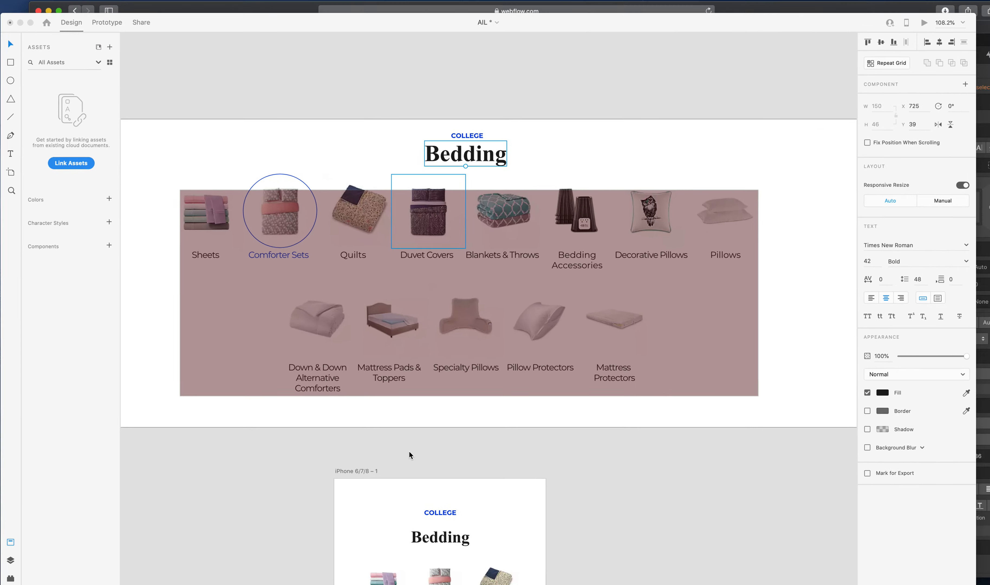
left_click(478, 122)
scroll(357, 174, "up", 3)
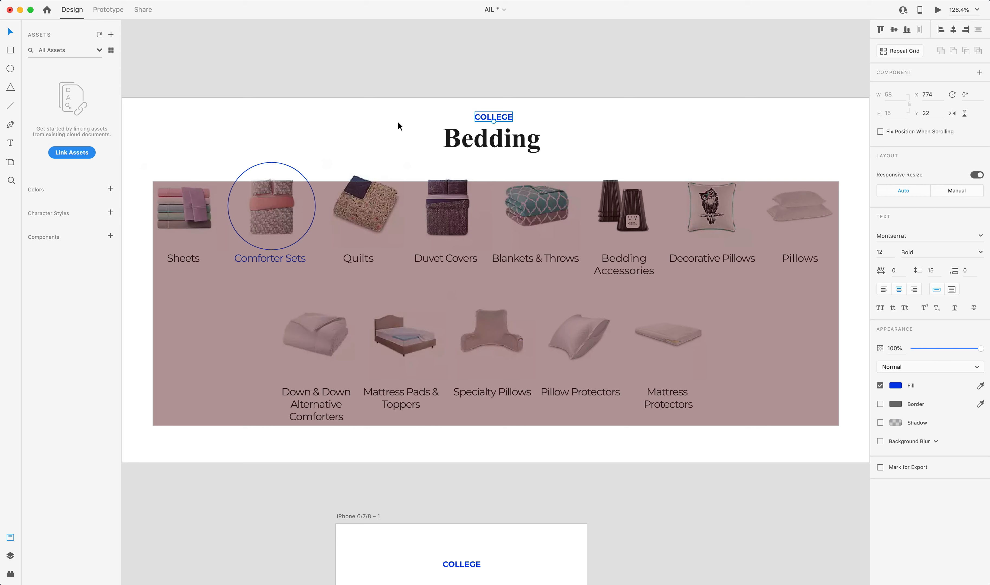
Extend the translucent red rectangle's top edge upward to cover the whole first row of category pictures.
left_click(415, 220)
left_click_drag(496, 182, 497, 163)
Examine the font, size, weight and line spacing of the desktop artboard's COLLEGE and Bedding texts.
left_click(493, 118)
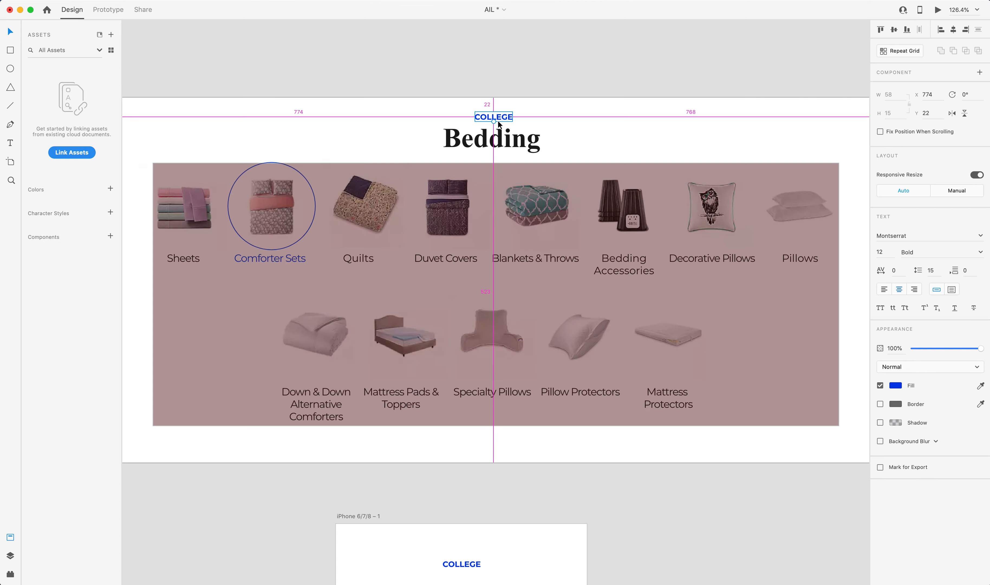
scroll(499, 124, "up", 2)
left_click(497, 138)
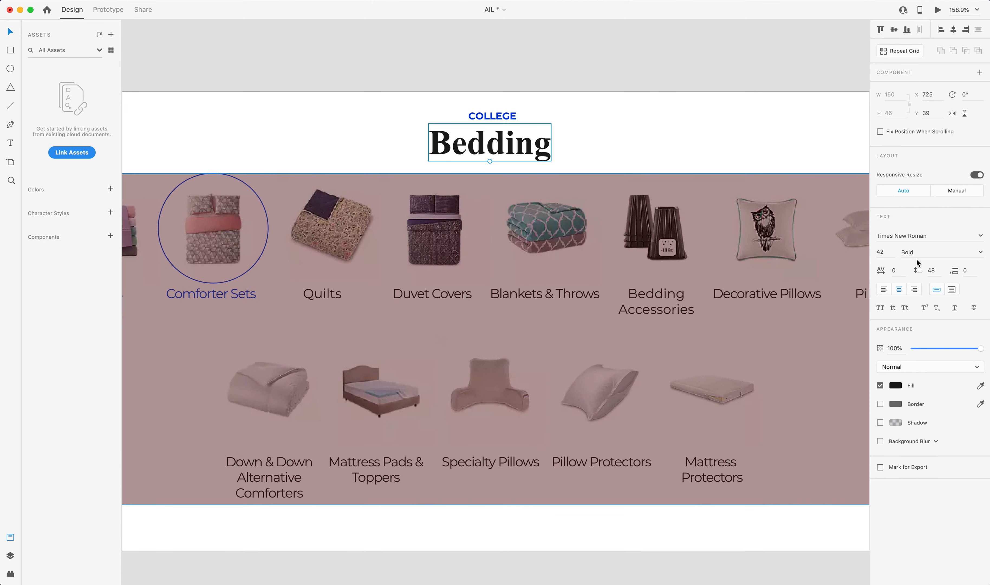
Check the Bedding text's settings, switch to Webflow and set the headline-ail-1 font to Times New Roman.
key("alt")
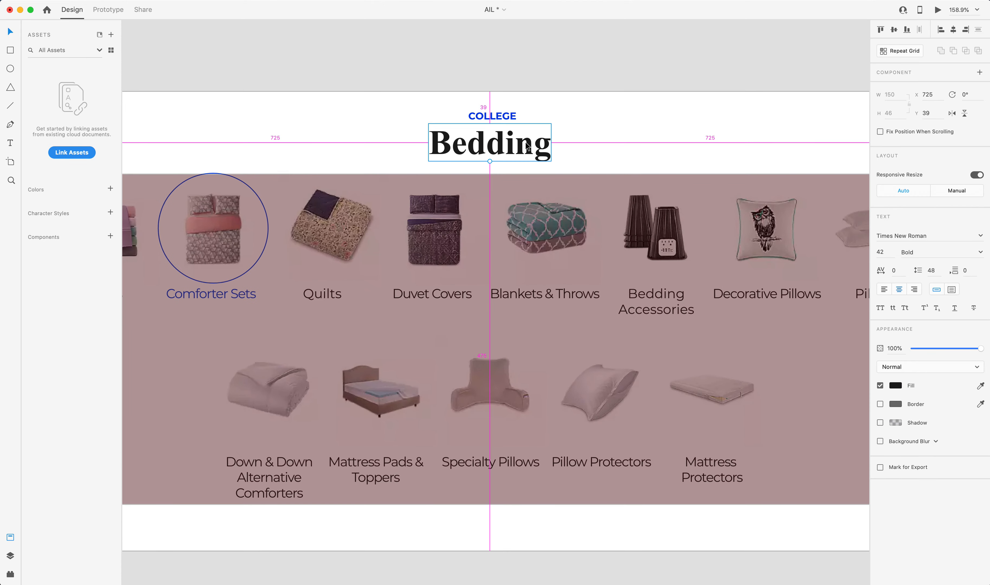
scroll(527, 147, "up", 2)
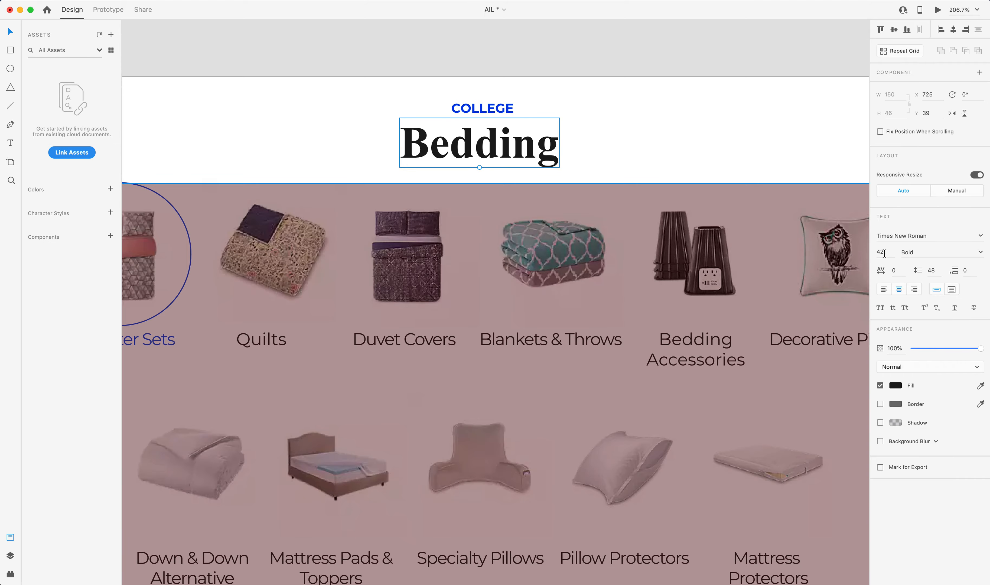
key("ctrl+Up")
left_click(515, 266)
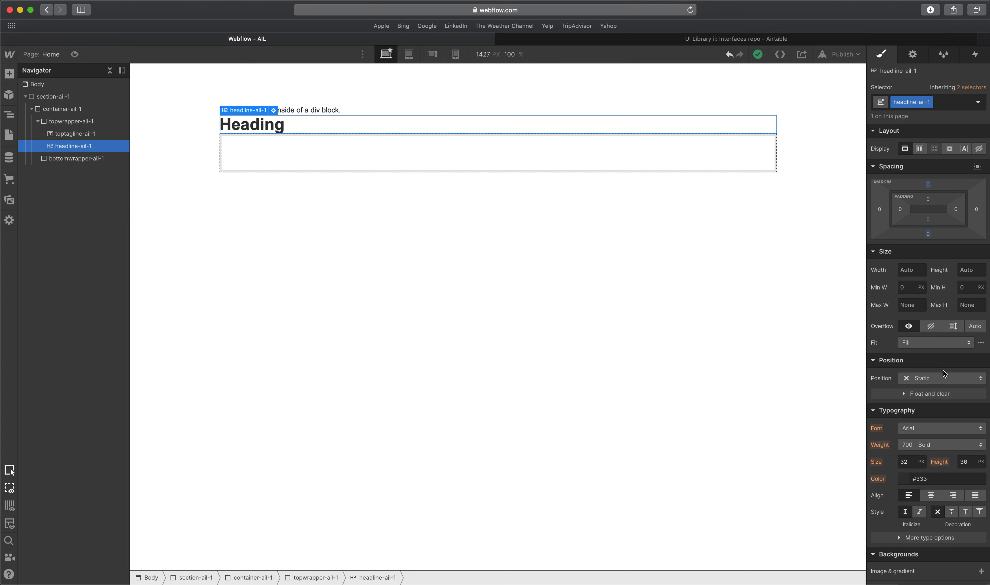
left_click(928, 428)
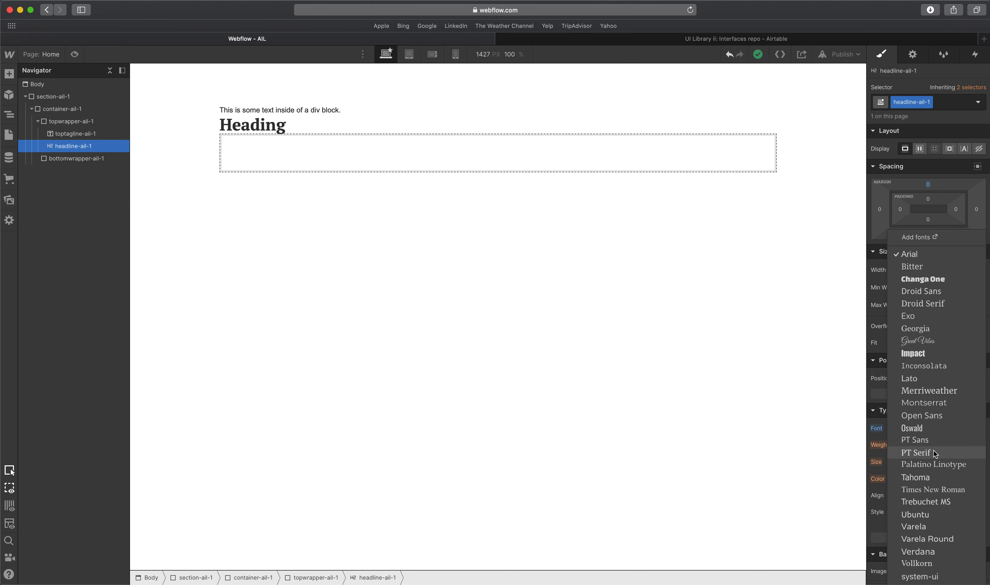
left_click(934, 490)
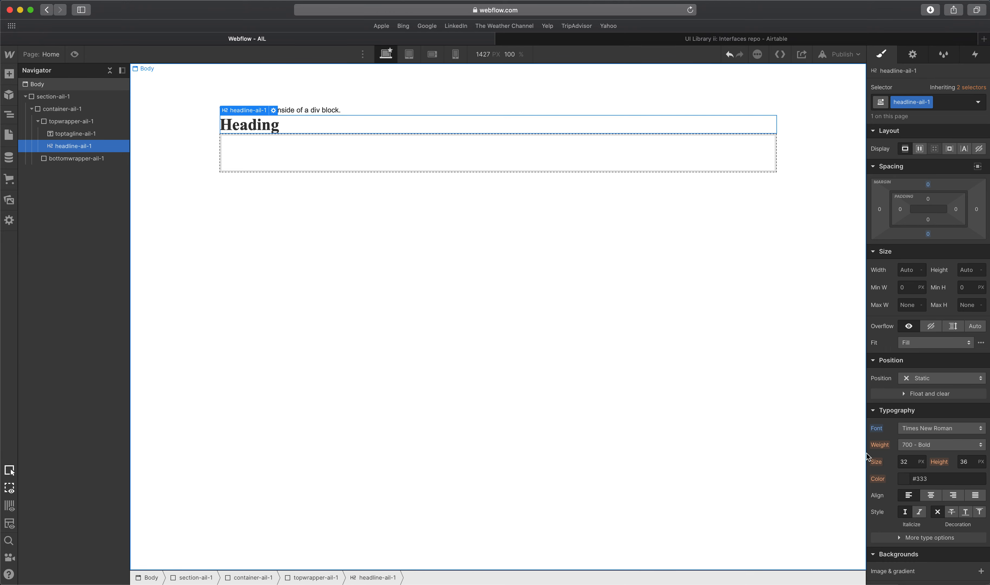
Set the headline-ail-1 font size to 42 px and its line height to 1.3em.
left_click(916, 465)
type("4")
key("Tab")
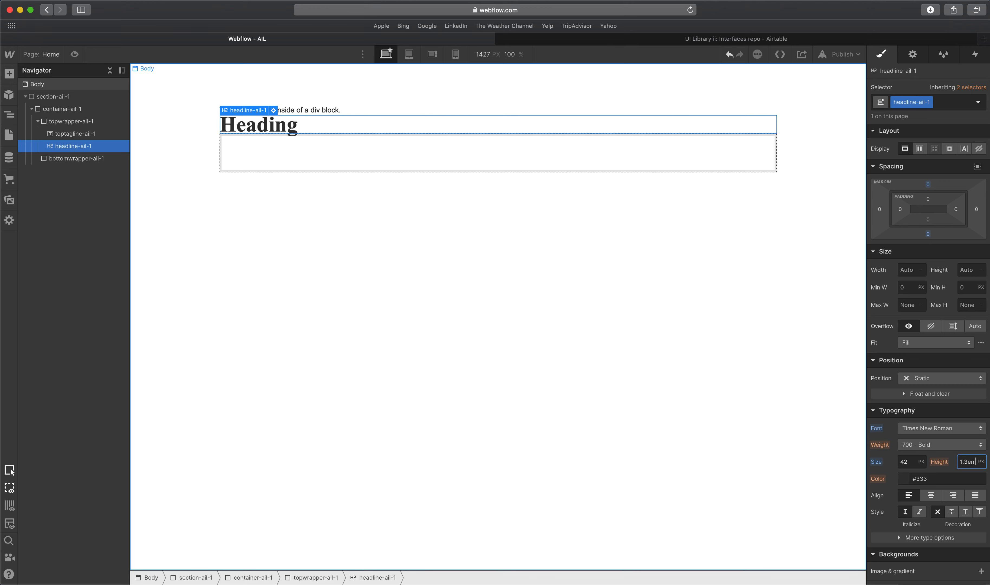
key("Tab")
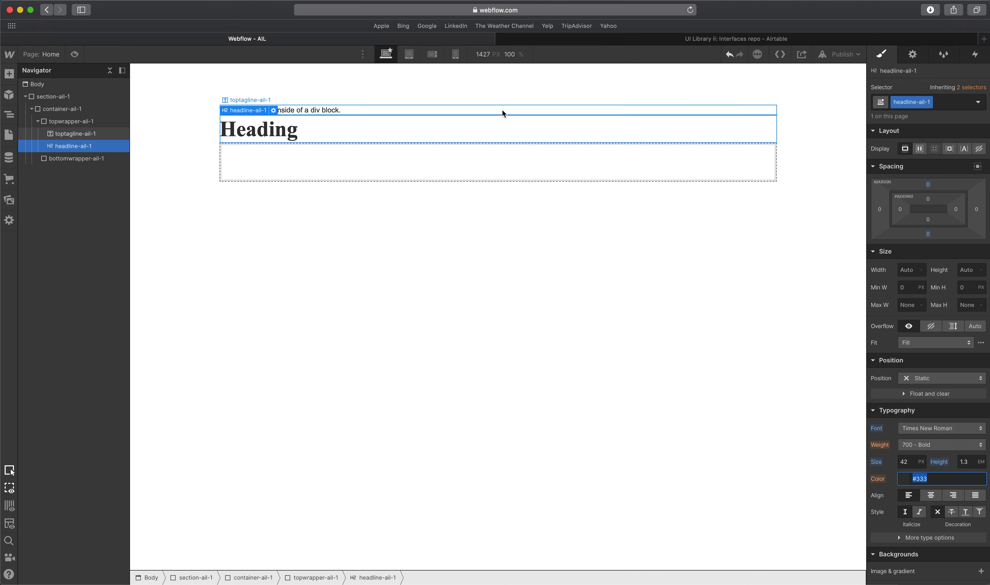
Try a 22 px font size on headline-ail-1 at the mobile portrait breakpoint and reset it.
left_click(449, 57)
left_click(911, 463)
type("22")
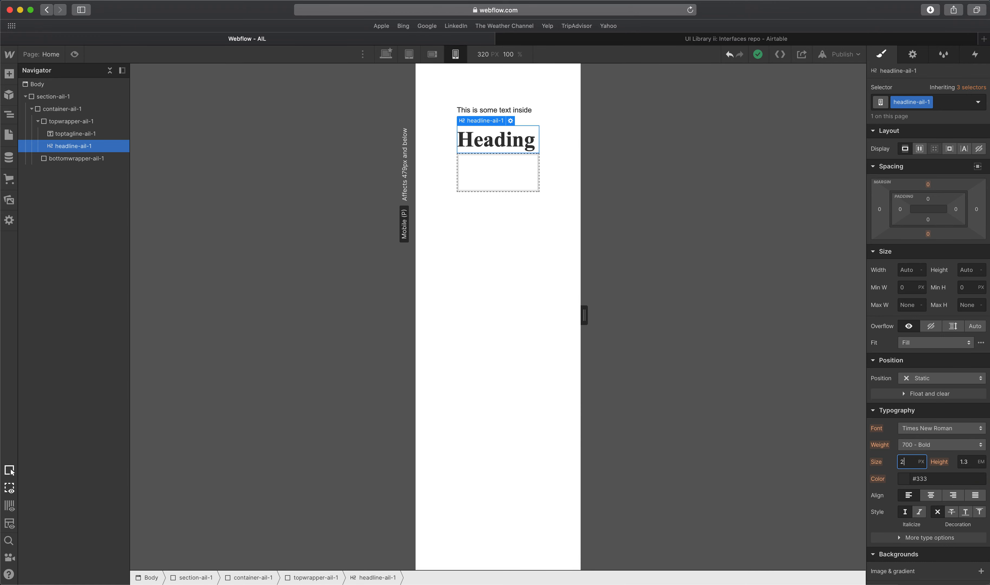
key("Return")
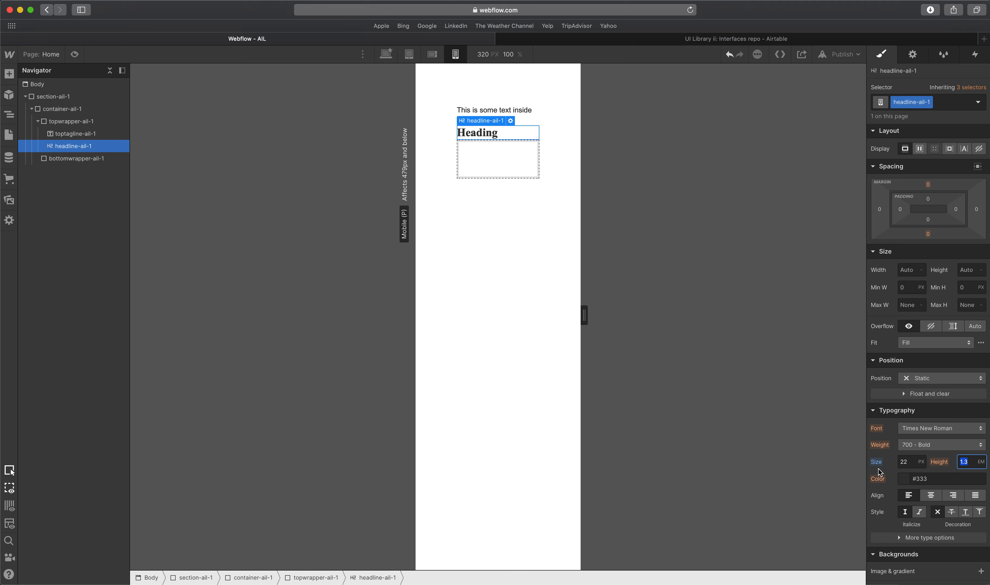
left_click(958, 465)
left_click(882, 463, "alt")
left_click(904, 462)
type("22")
key("Tab")
left_click(881, 463, "alt")
Center headline-ail-1 at the desktop breakpoint and set its text color to #1D1D1D, copied from the Bedding text in Adobe XD.
left_click(387, 54)
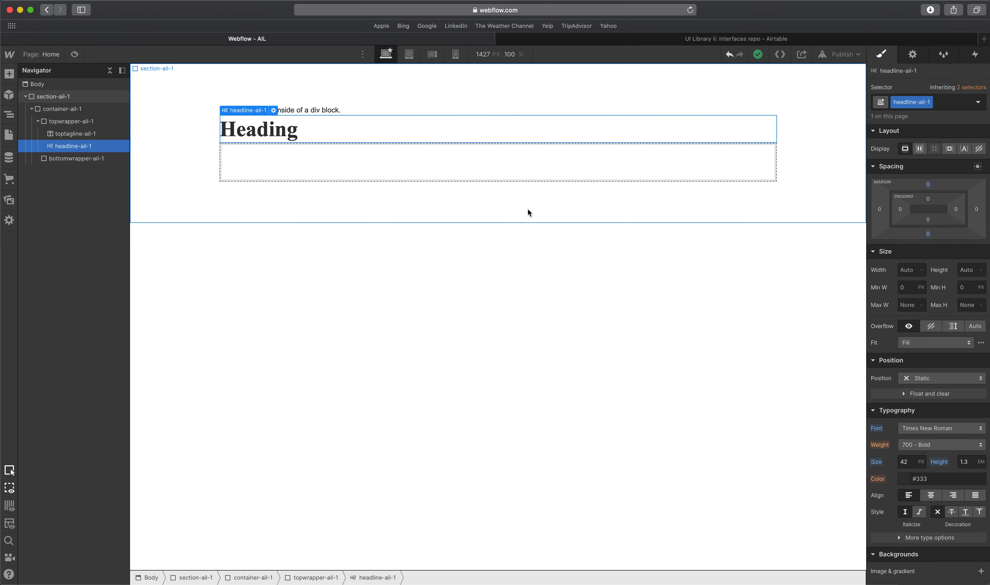
left_click(929, 498)
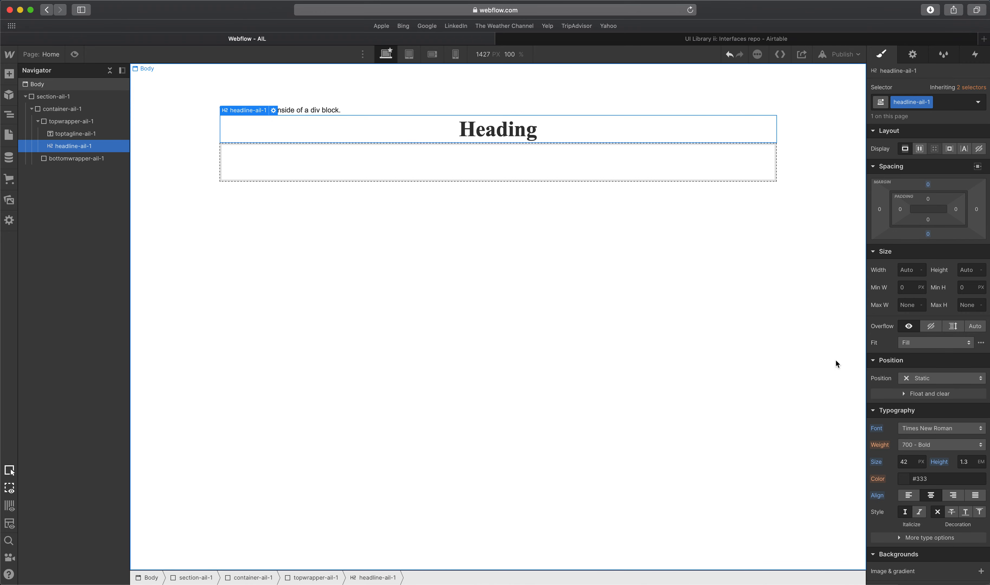
key("ctrl+Up")
left_click(453, 385)
left_click(890, 387)
key("super+c")
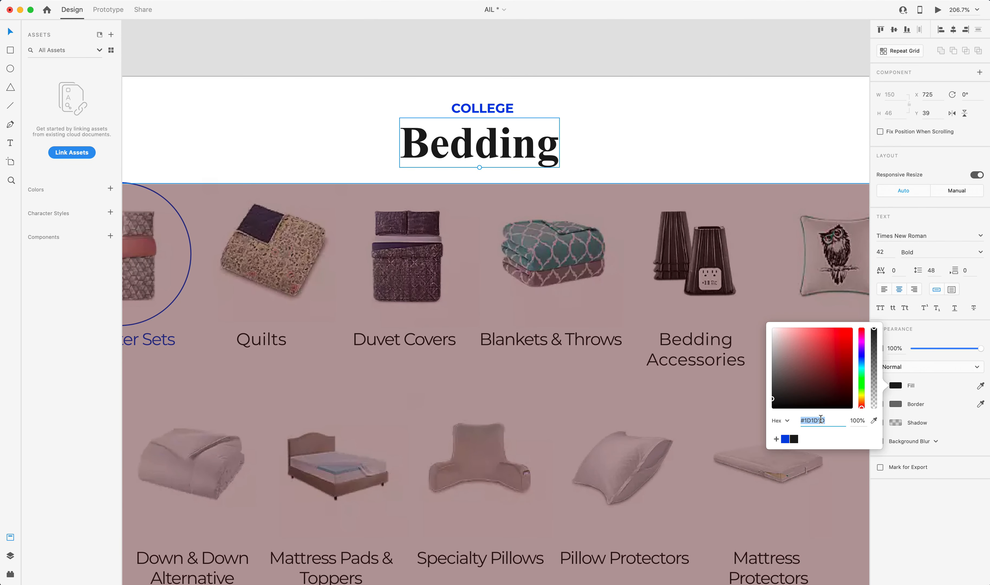
left_click(725, 62)
key("ctrl+Up")
left_click(620, 183)
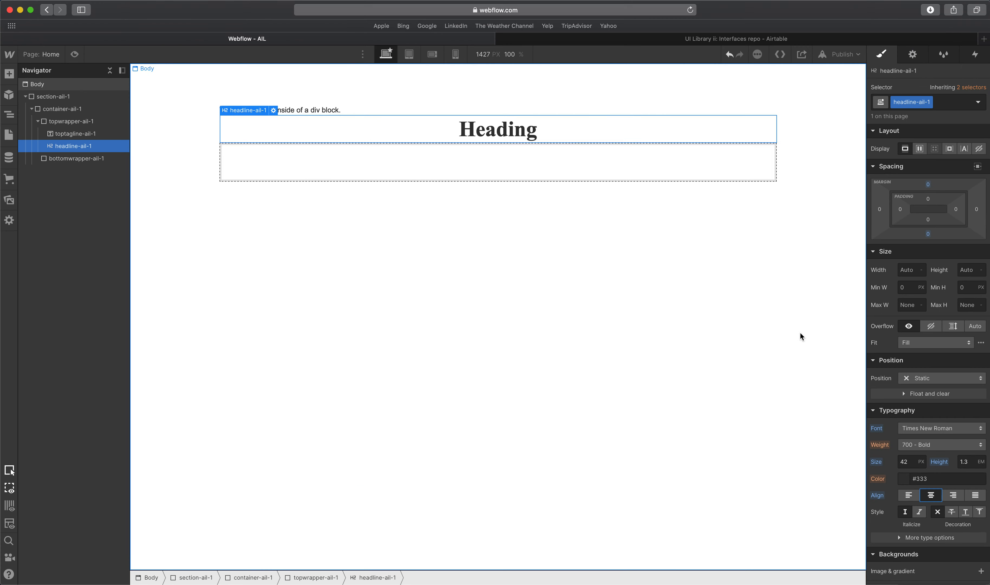
triple_click(925, 480)
key("super+v")
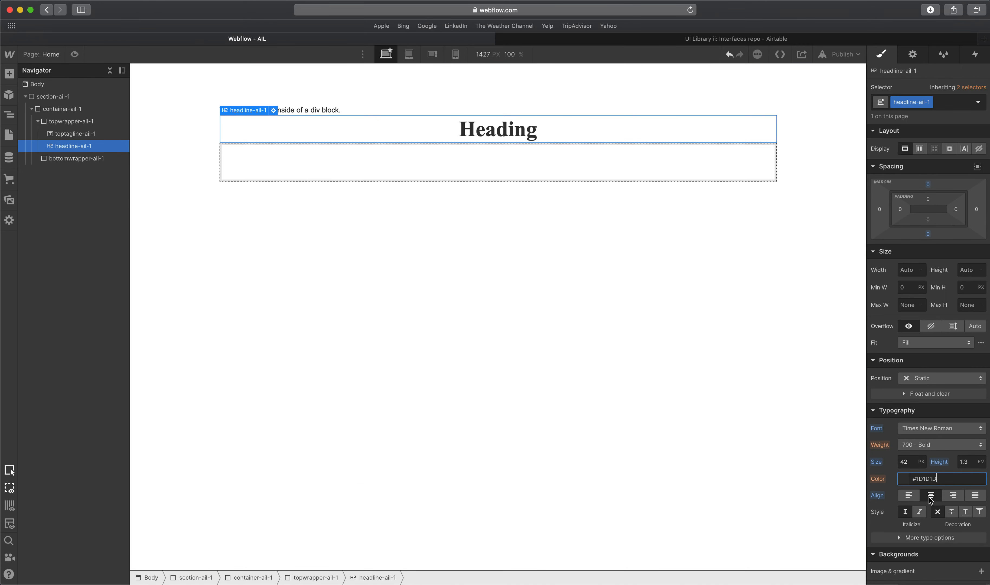
Save the headline's #1D1D1D text color as a global swatch named Black.
left_click(902, 480)
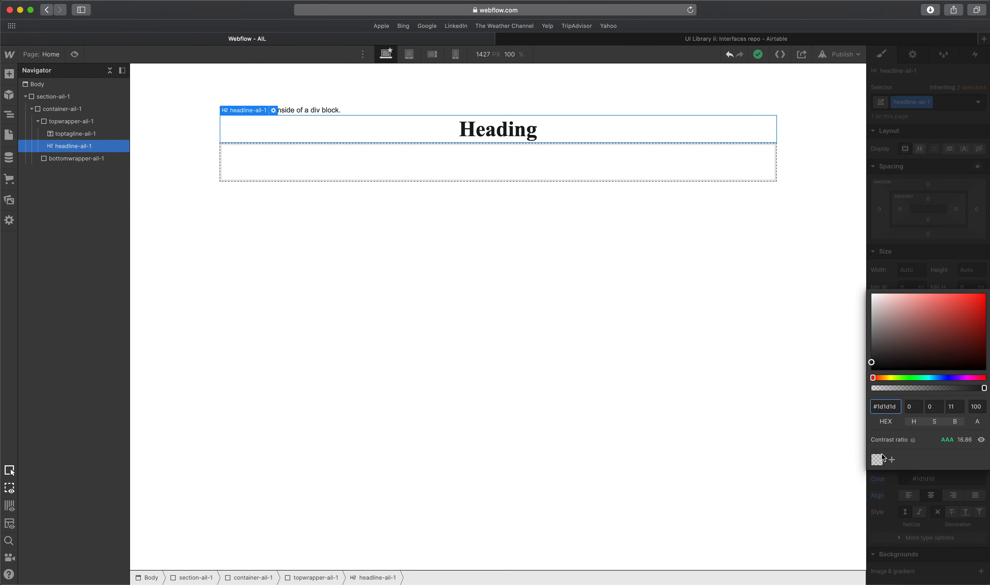
left_click(892, 459)
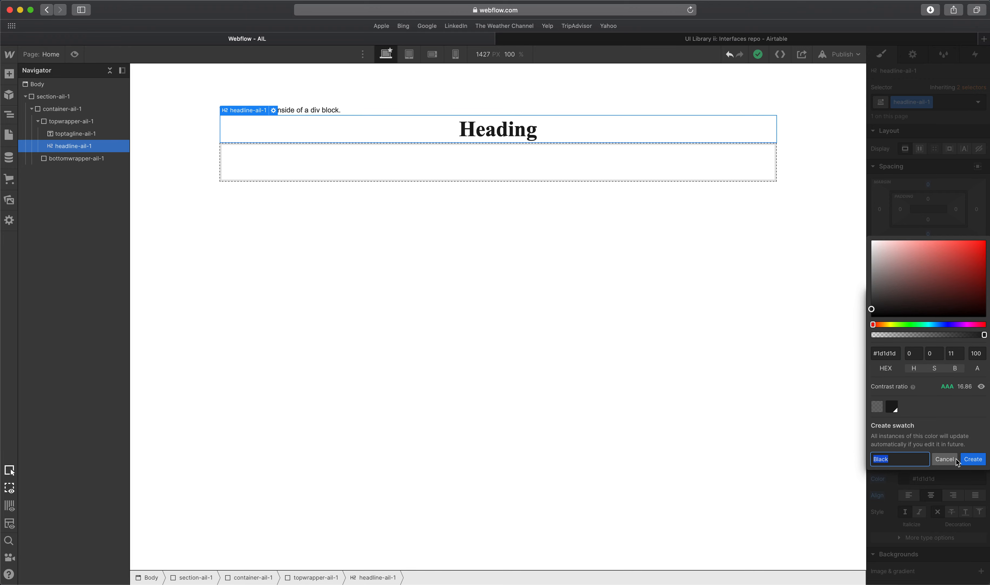
left_click(974, 459)
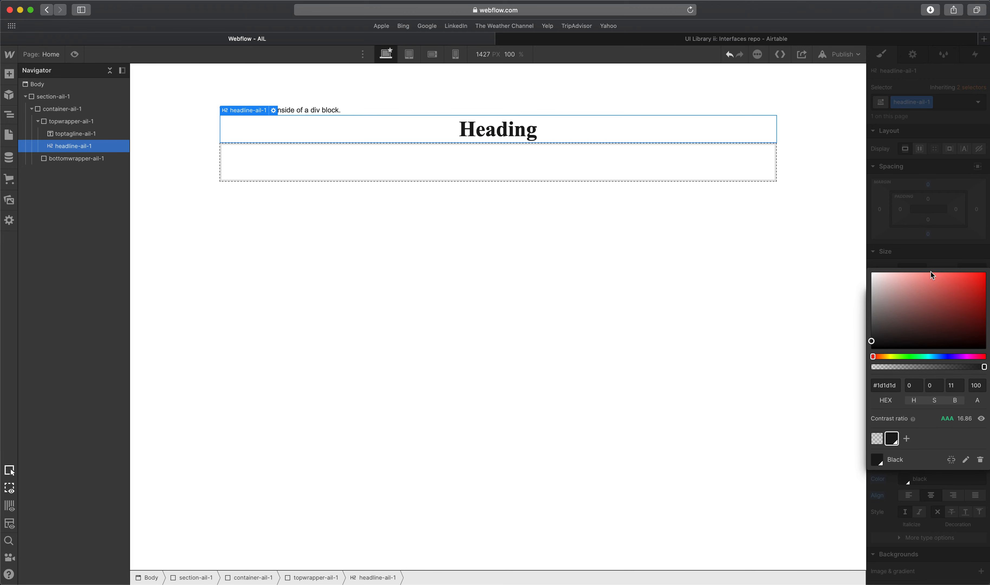
left_click(945, 254)
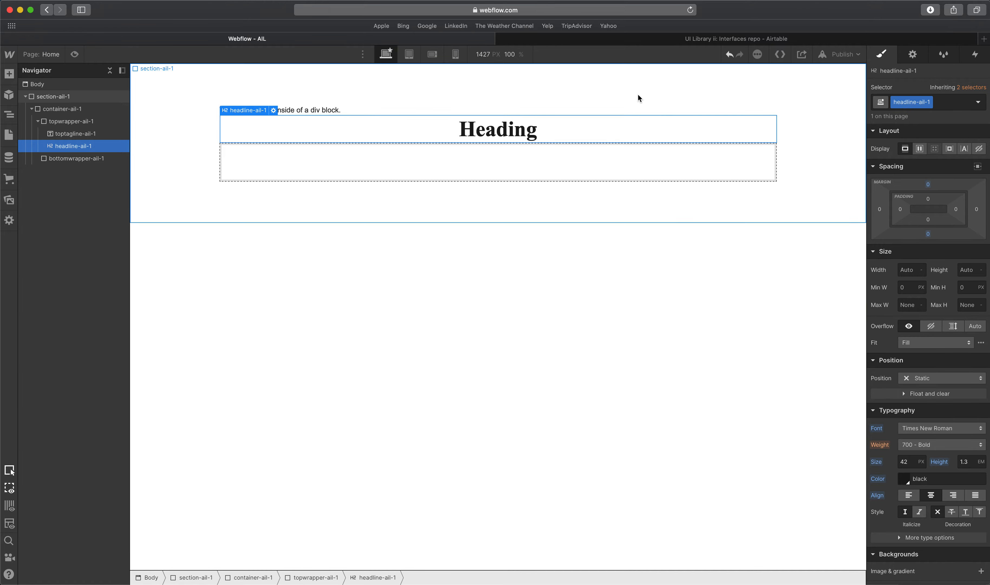
Copy the word Bedding from the Adobe XD design and replace the headline-ail-1 placeholder text with it in Webflow.
key("ctrl+Up")
left_click(471, 389)
double_click(522, 158)
left_click(522, 158)
double_click(522, 158)
key("super+c")
key("ctrl+Up")
left_click(492, 205)
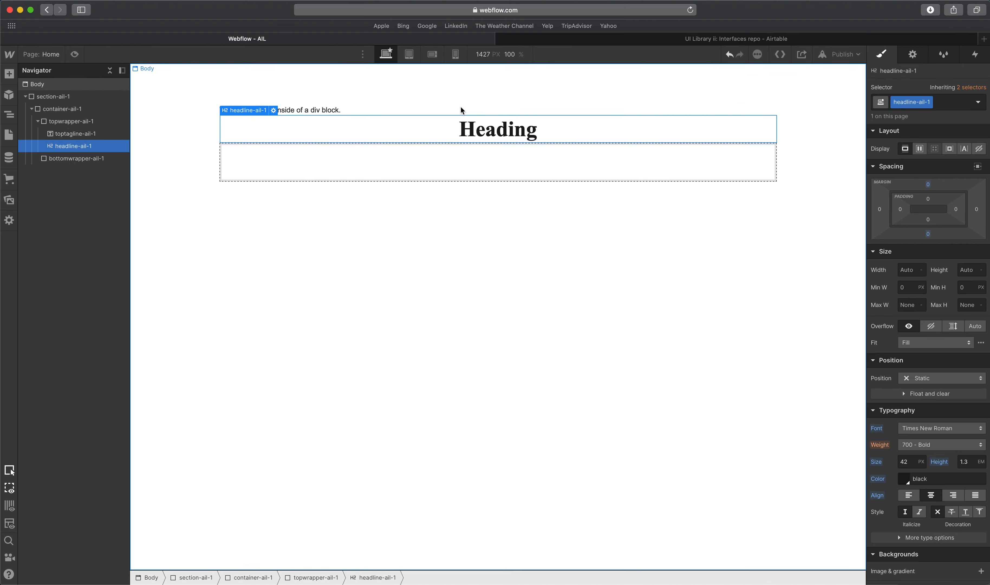
double_click(463, 125)
key("super+a")
key("super+v")
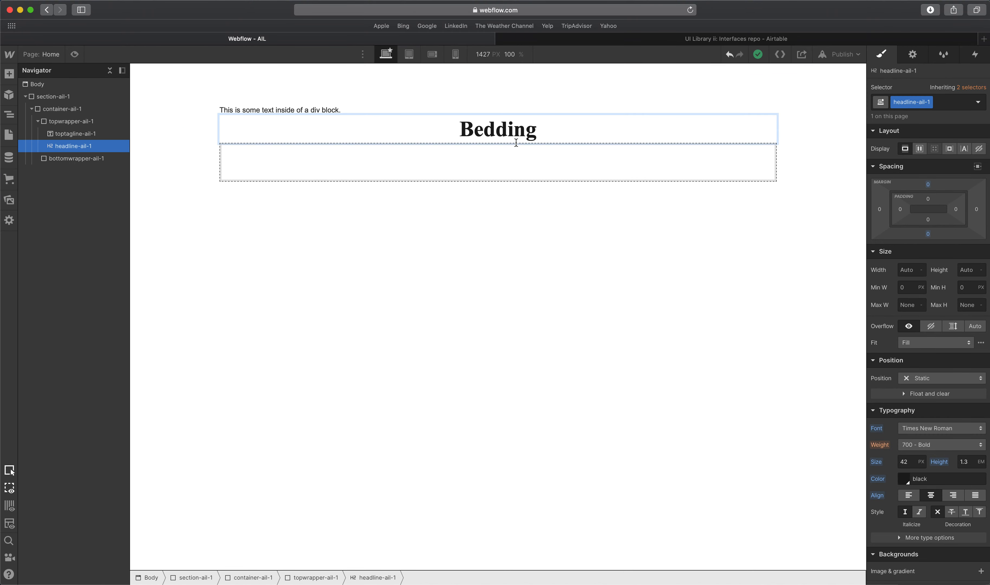
Leave text editing on Bedding in Adobe XD and compare its weight with the headline-ail-1 typography in Webflow.
key("ctrl+Up")
left_click(360, 275)
key("ctrl+Up")
left_click(402, 318)
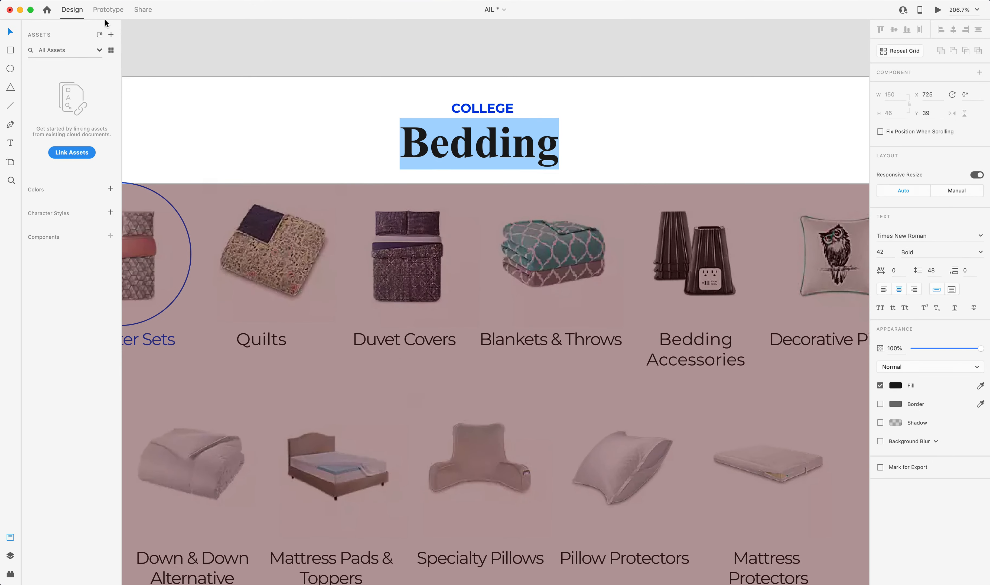
key("Escape")
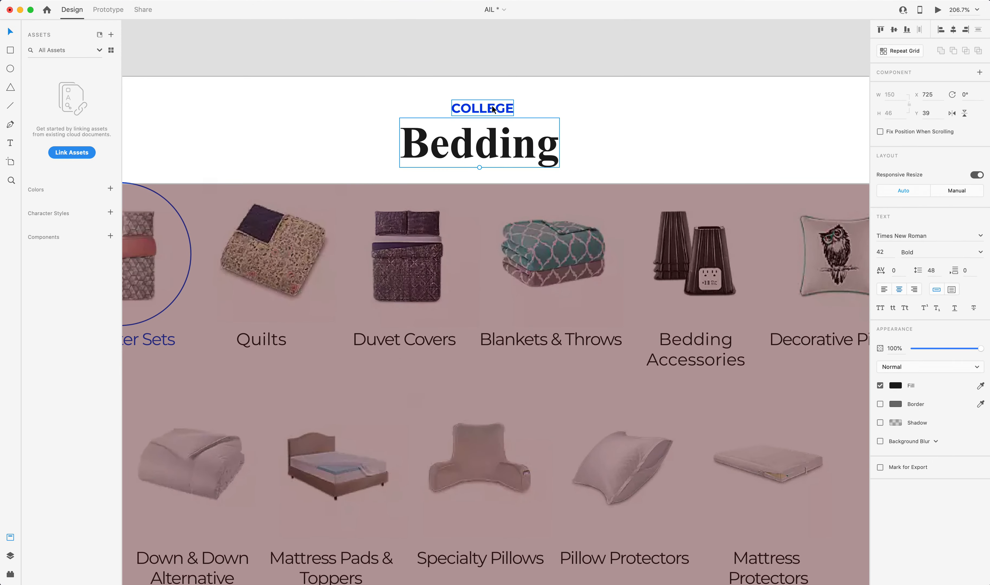
key("ctrl+Up")
left_click(479, 257)
left_click(522, 112)
left_click(527, 129)
left_click(930, 446)
left_click(932, 443)
Switch to Adobe XD and inspect the COLLEGE text's font, size, weight and line spacing.
key("ctrl+Up")
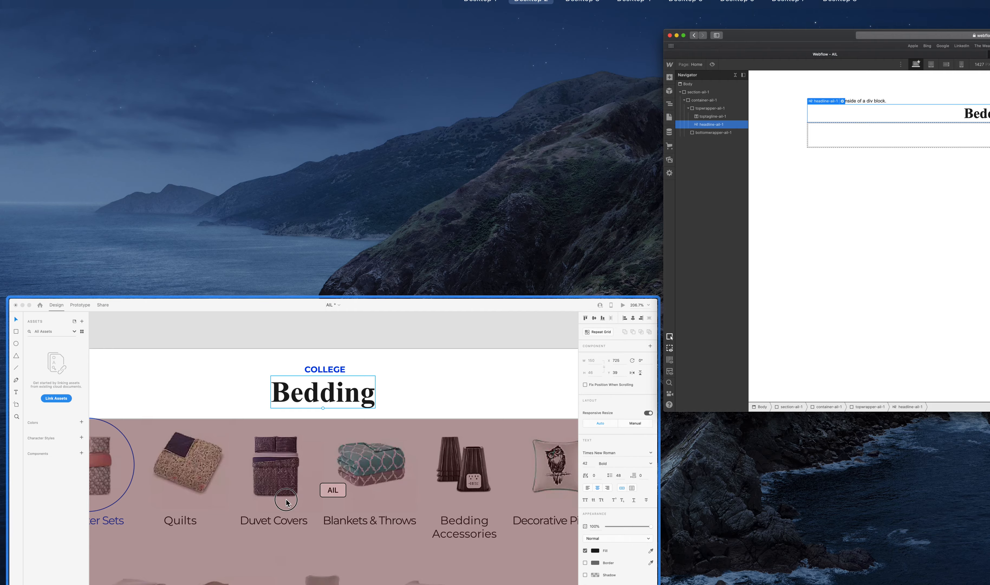
left_click(333, 490)
double_click(481, 105)
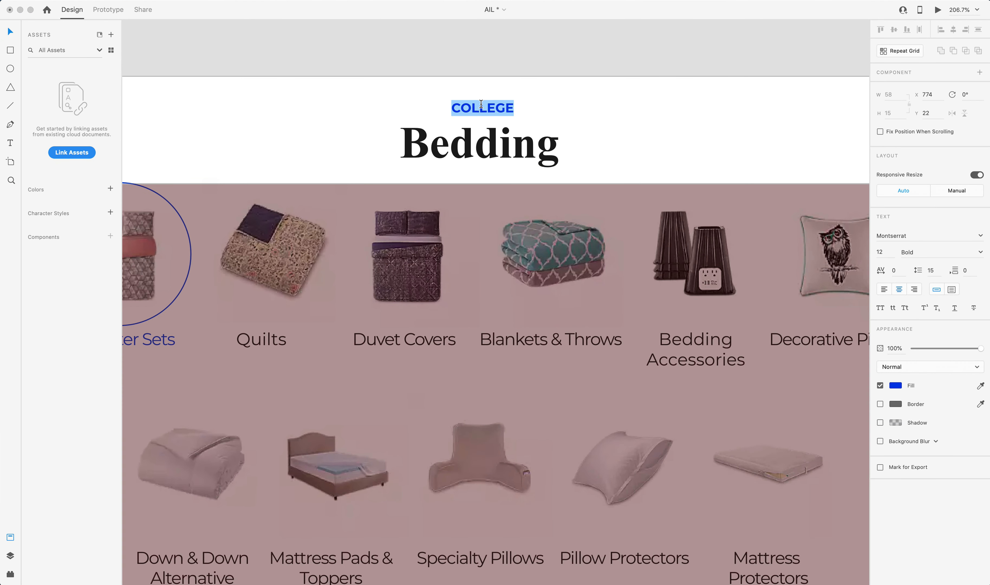
key("Escape")
key("Escape")
left_click(516, 129)
left_click(509, 113)
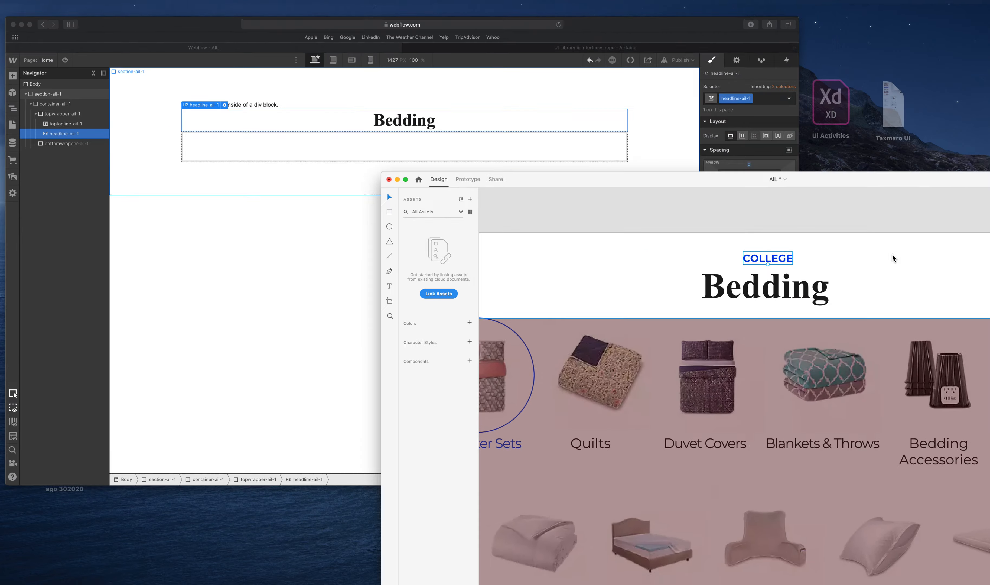
Switch to Webflow and set the toptagline-ail-1 text to 12 px in the Montserrat font.
left_click(469, 270)
left_click(388, 110)
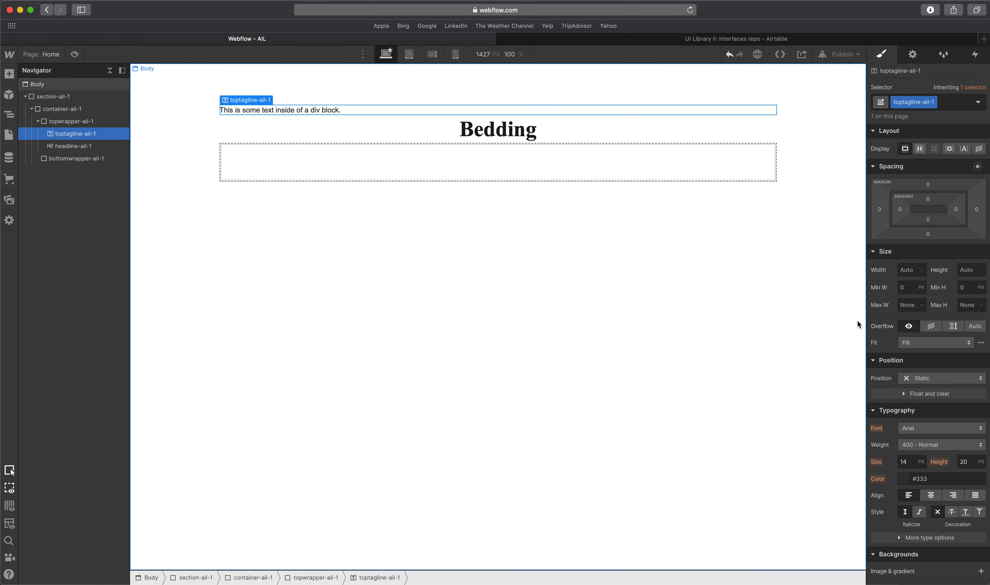
left_click(911, 464)
type("12")
key("Tab")
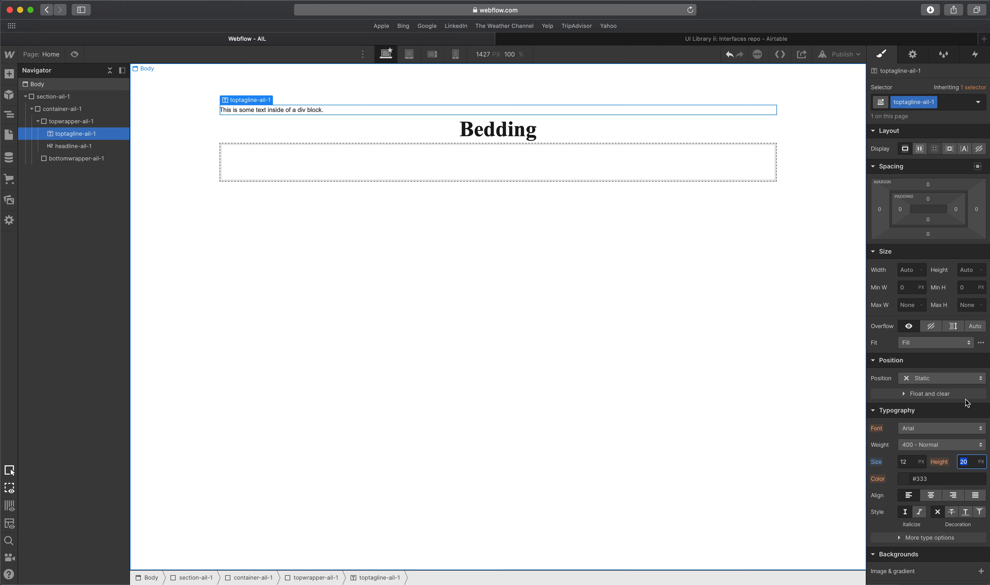
left_click(942, 429)
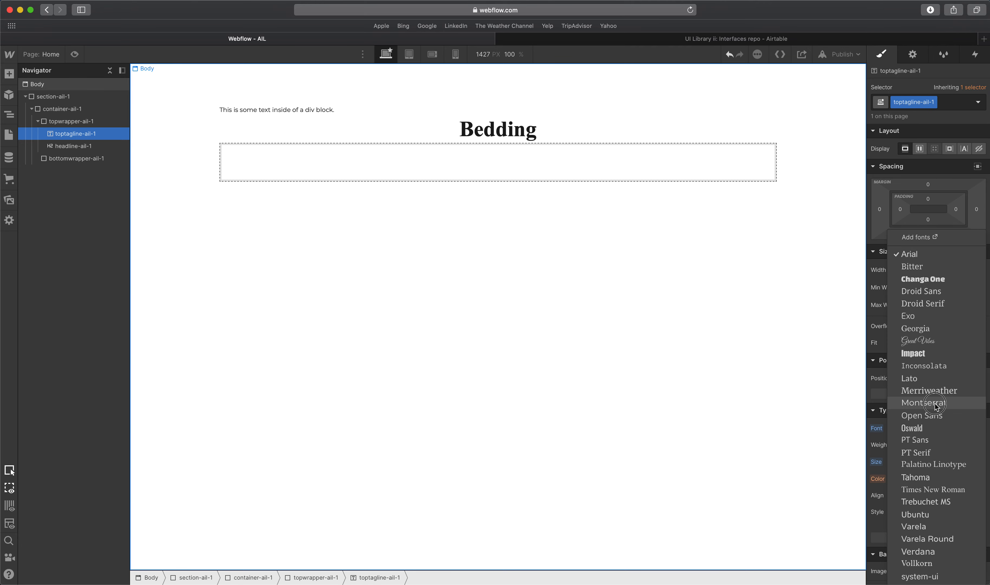
left_click(936, 404)
Set the toptagline-ail-1 line height to 1.3em and its weight to 700 - Bold.
left_click(965, 466)
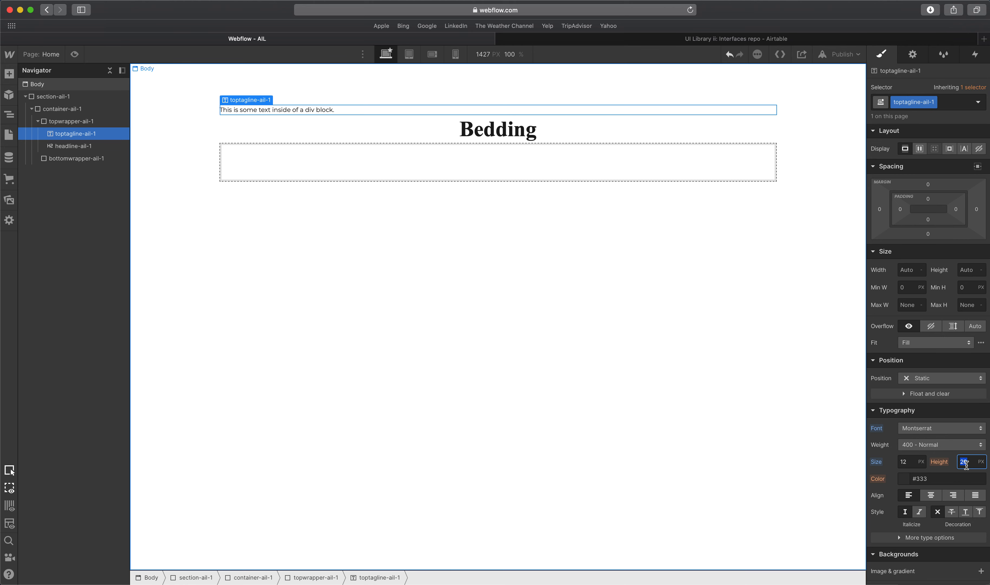
type("1.3em")
key("Tab")
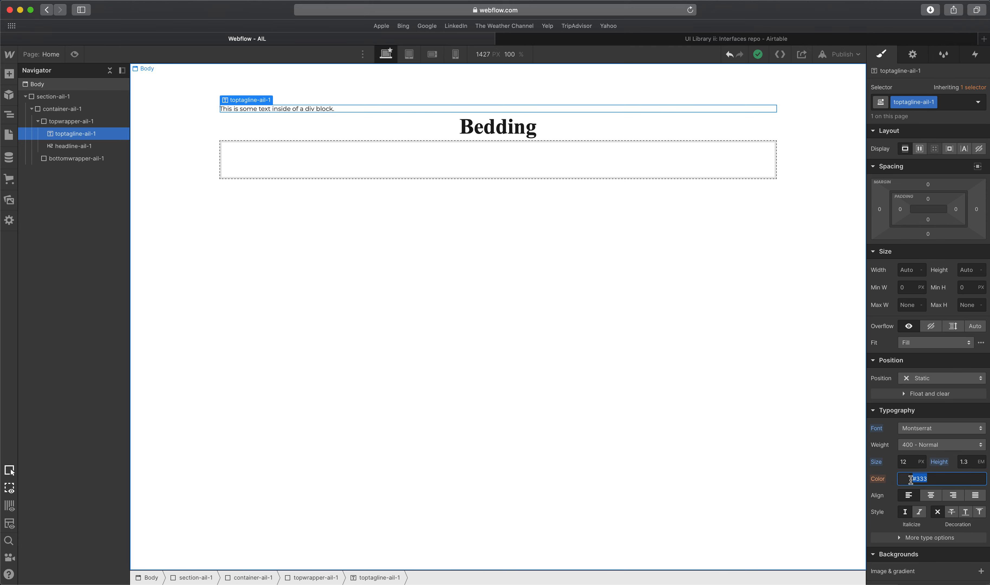
left_click(919, 446)
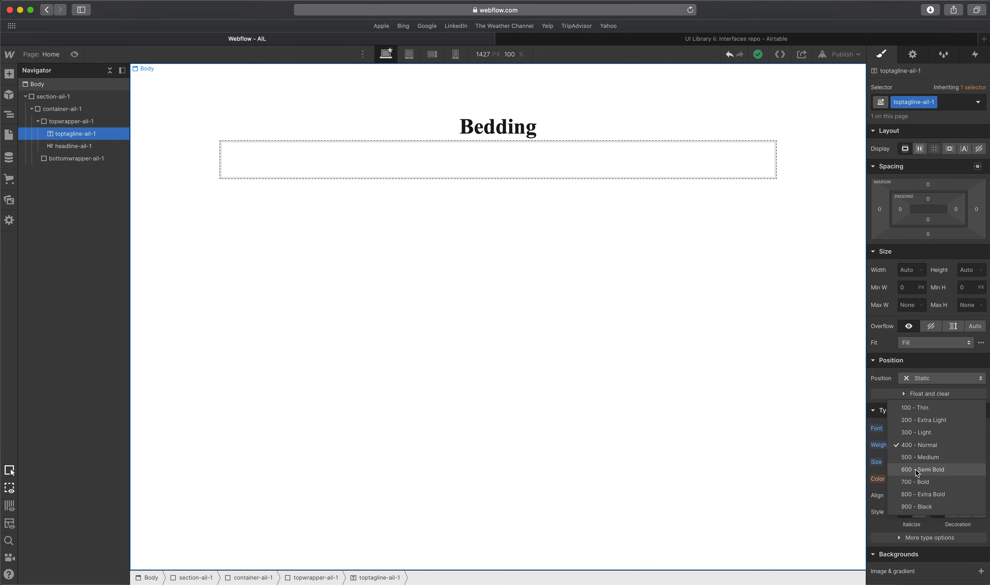
left_click(913, 478)
Check the COLLEGE text in Adobe XD, then set the toptagline-ail-1 text to all uppercase in Webflow.
key("ctrl+Up")
left_click(542, 393)
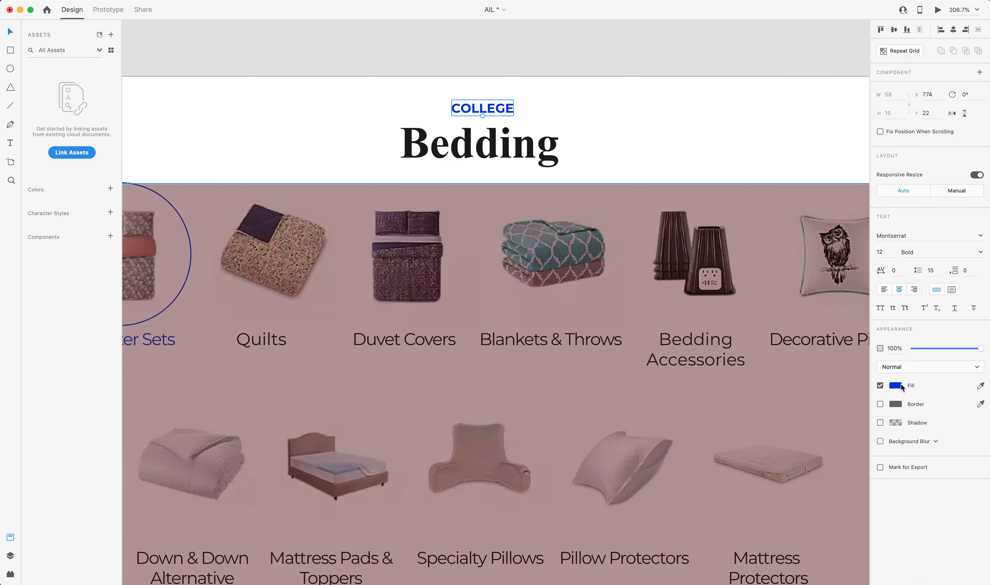
key("ctrl+Up")
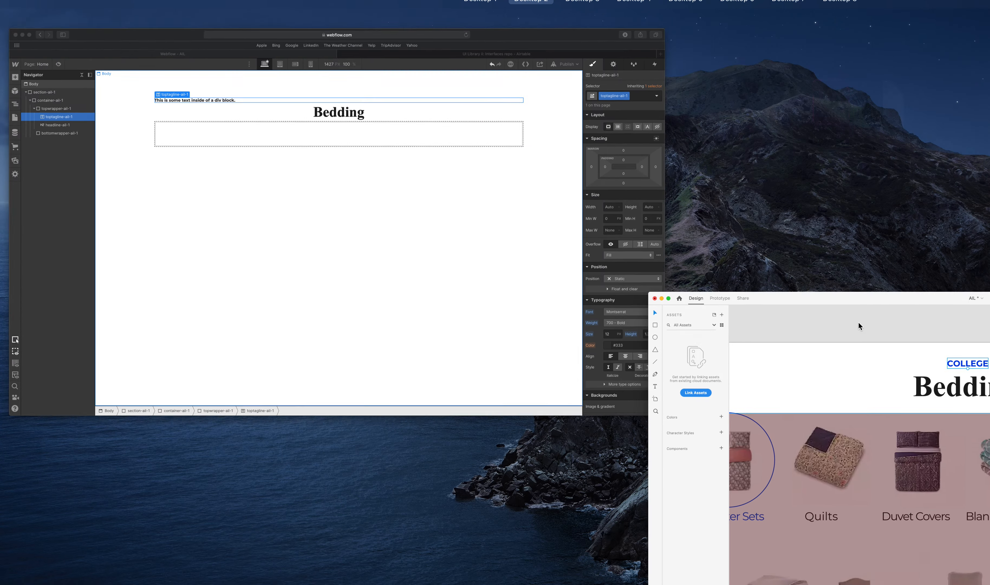
left_click(471, 346)
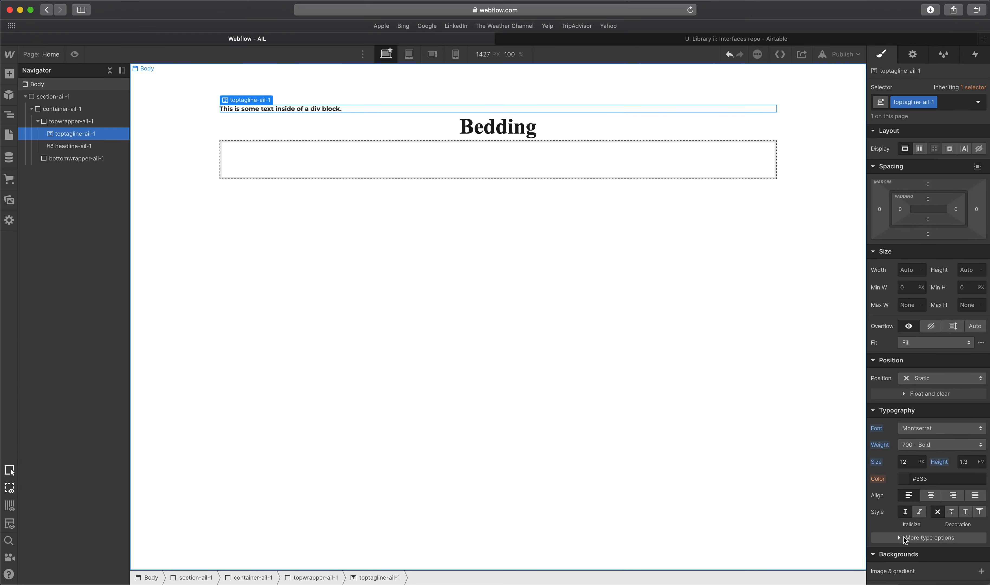
left_click(904, 539)
left_click(899, 485)
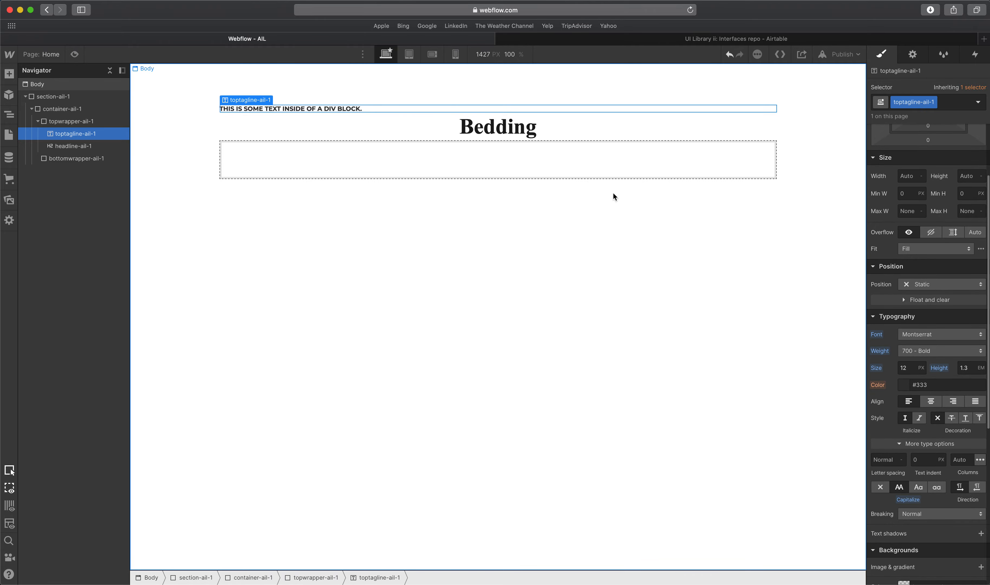
Replace the placeholder text of toptagline-ail-1 with "college".
key("ctrl+Up")
left_click(849, 177)
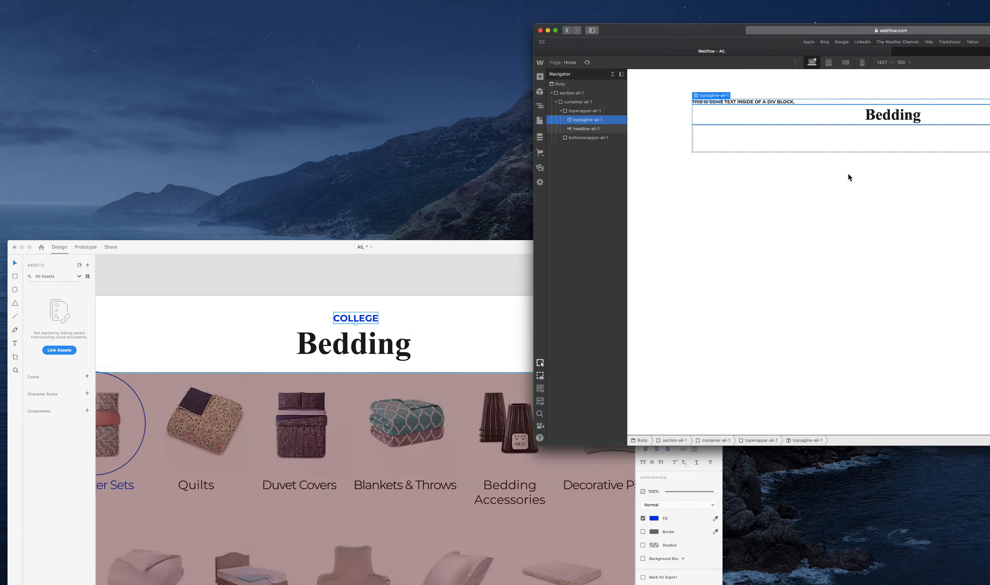
double_click(335, 108)
triple_click(335, 108)
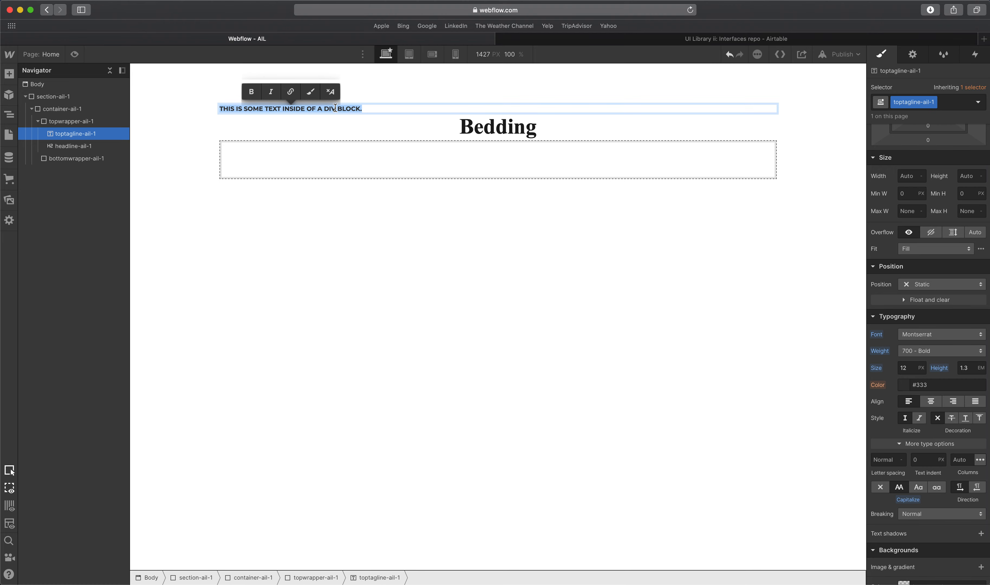
type("colleg")
key("ctrl+Up")
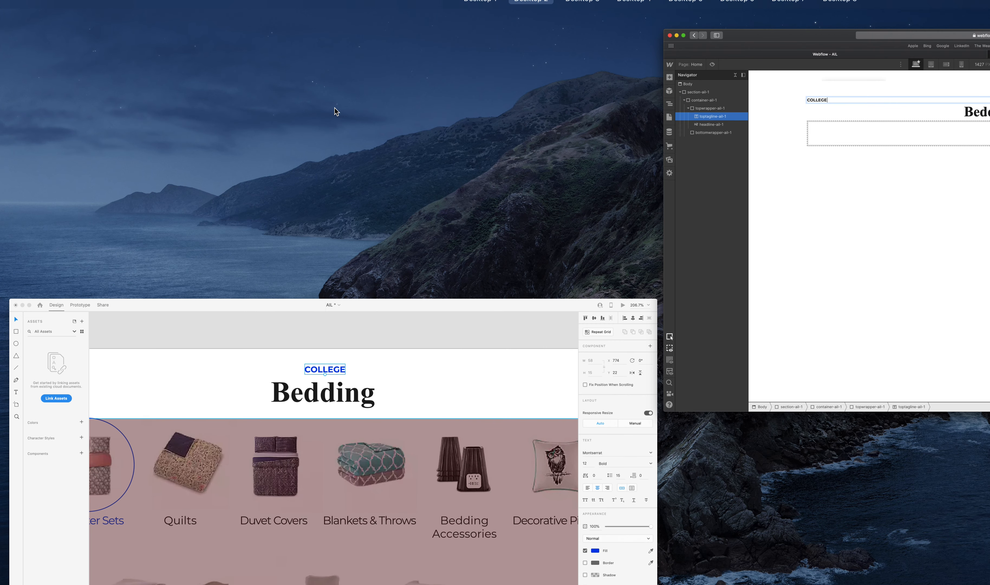
left_click(683, 177)
left_click(705, 181)
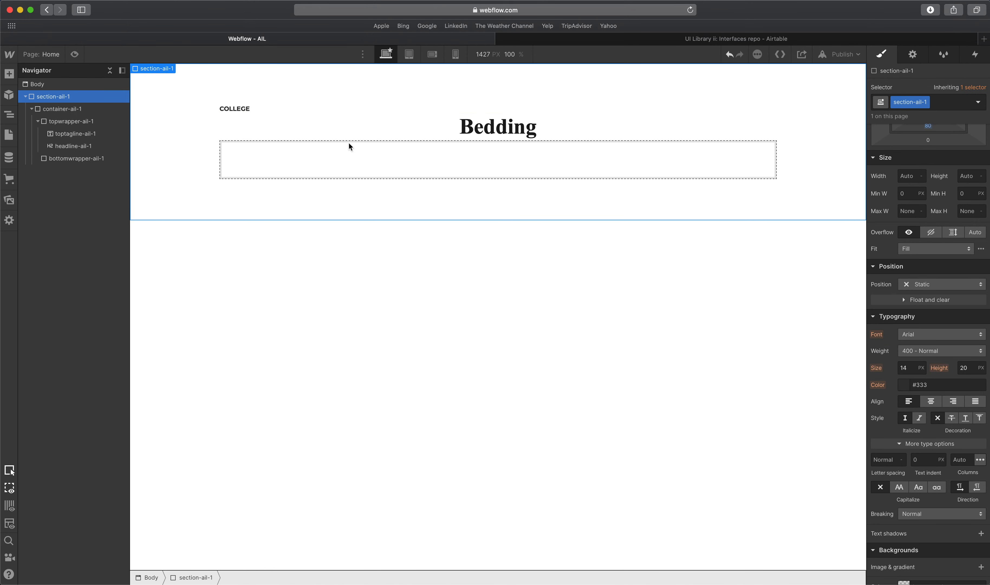
Center-align the toptagline-ail-1 text and set its color to #0740DE, the fill of the COLLEGE text in Adobe XD.
left_click(267, 108)
left_click(930, 402)
left_click(904, 385)
key("ctrl+Up")
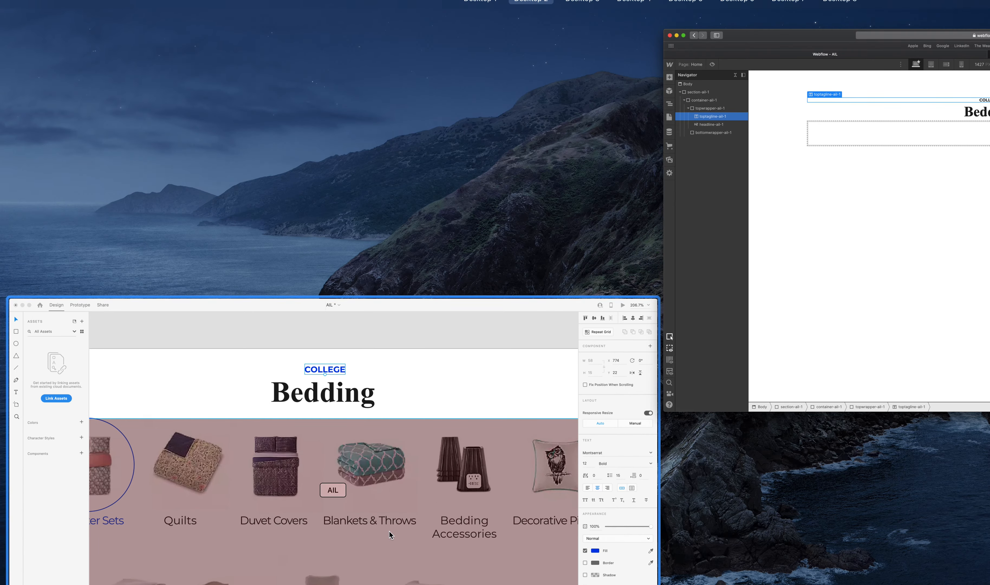
left_click(389, 532)
left_click(895, 386)
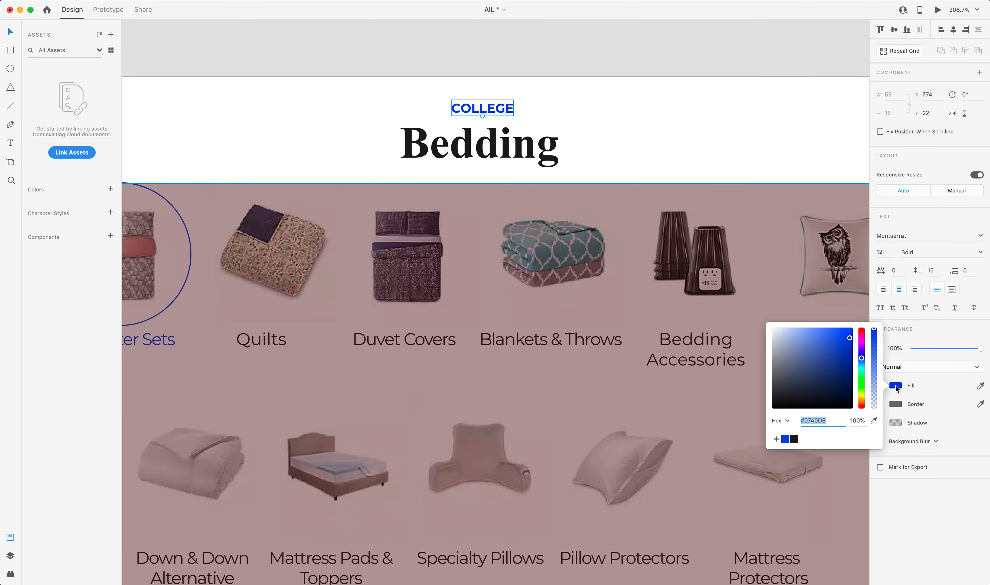
key("ctrl+Up")
left_click(552, 318)
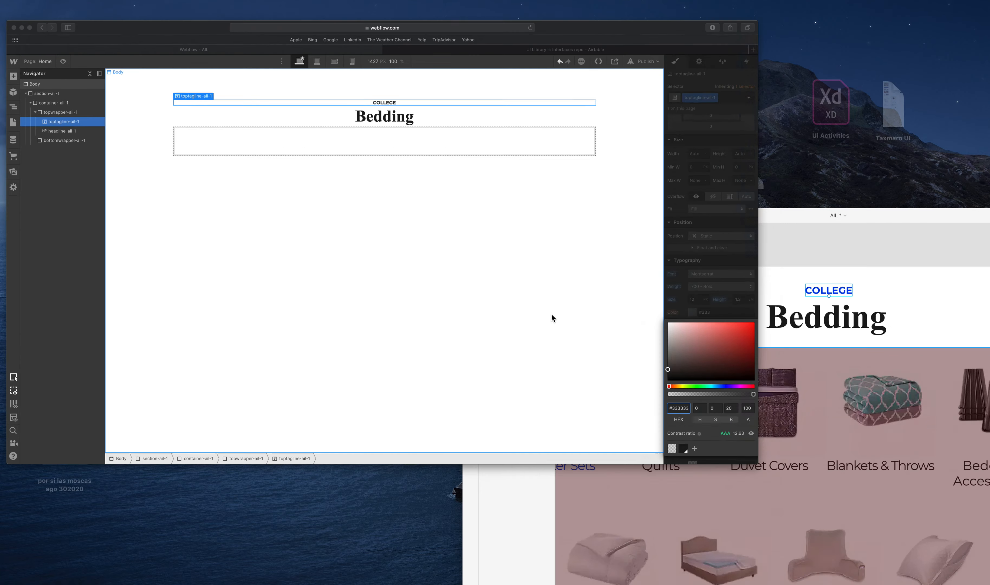
key("Return")
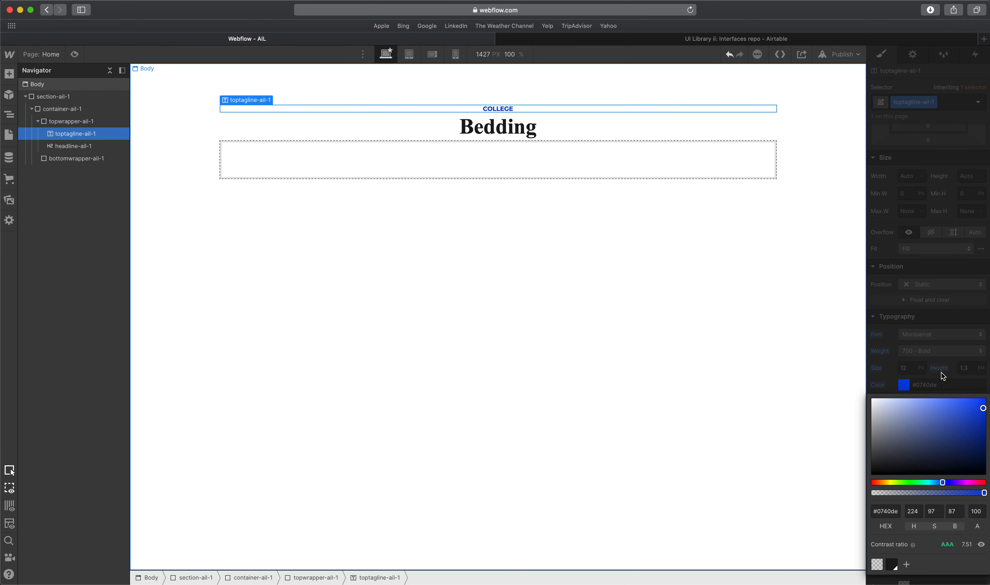
left_click(906, 387)
Compare the COLLEGE tagline and Bedding headline with the Adobe XD design.
left_click(537, 159)
left_click(502, 99)
left_click(349, 403)
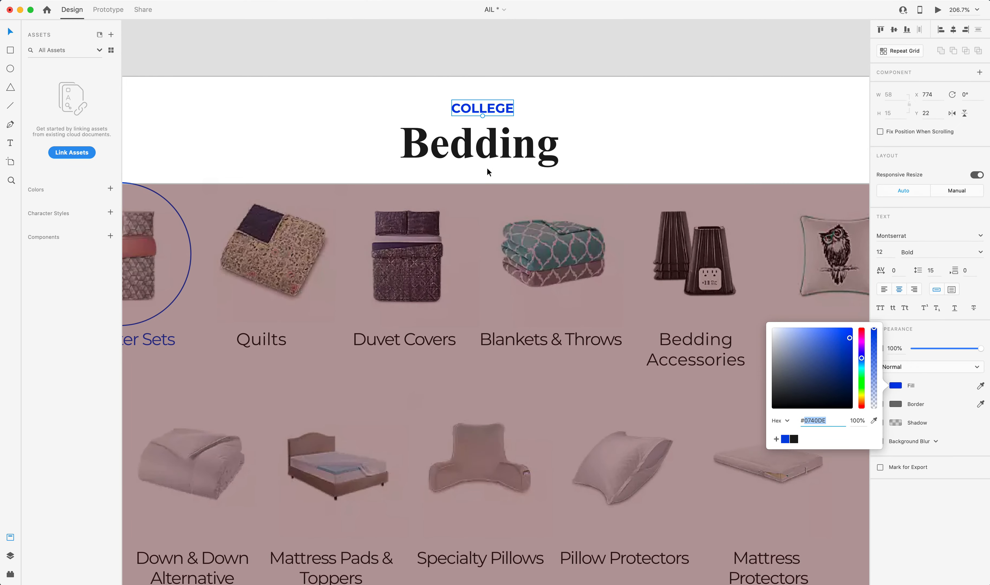
left_click(507, 91)
left_click(507, 89)
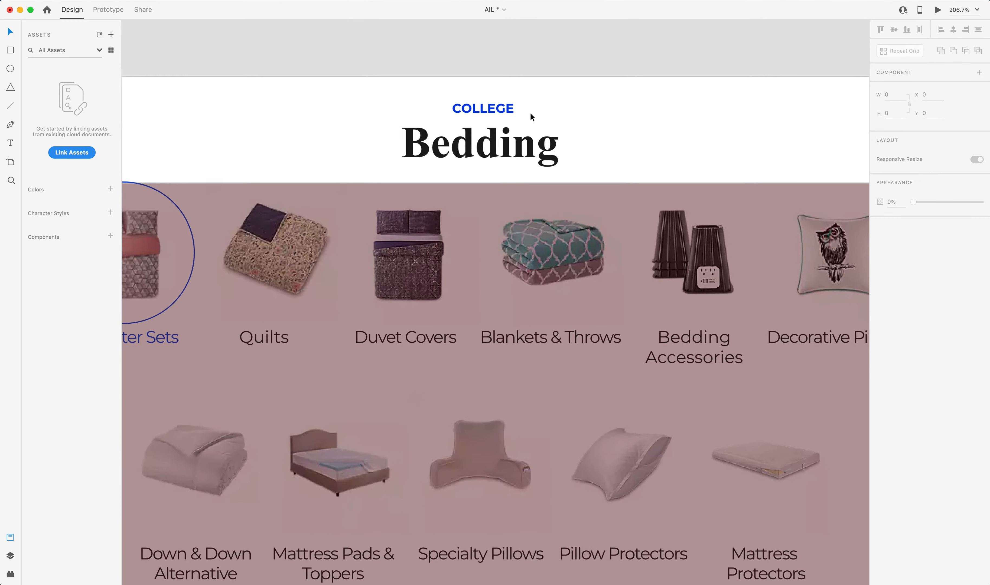
key("ctrl+Up")
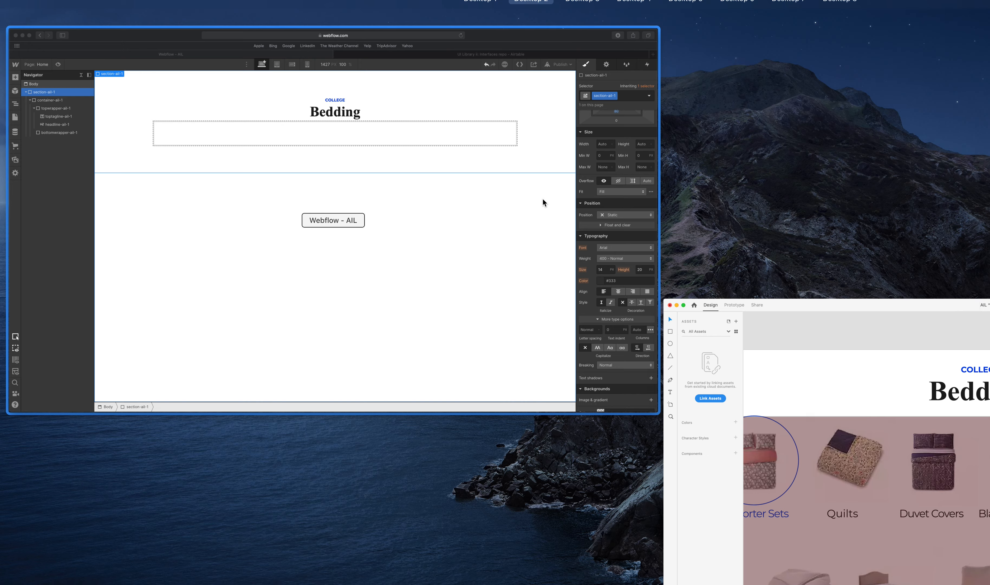
In Adobe XD, move the tinted overlay rectangle off the category grid to above the artboard, then select the Sheets image.
left_click(727, 338)
scroll(439, 67, "down", 5)
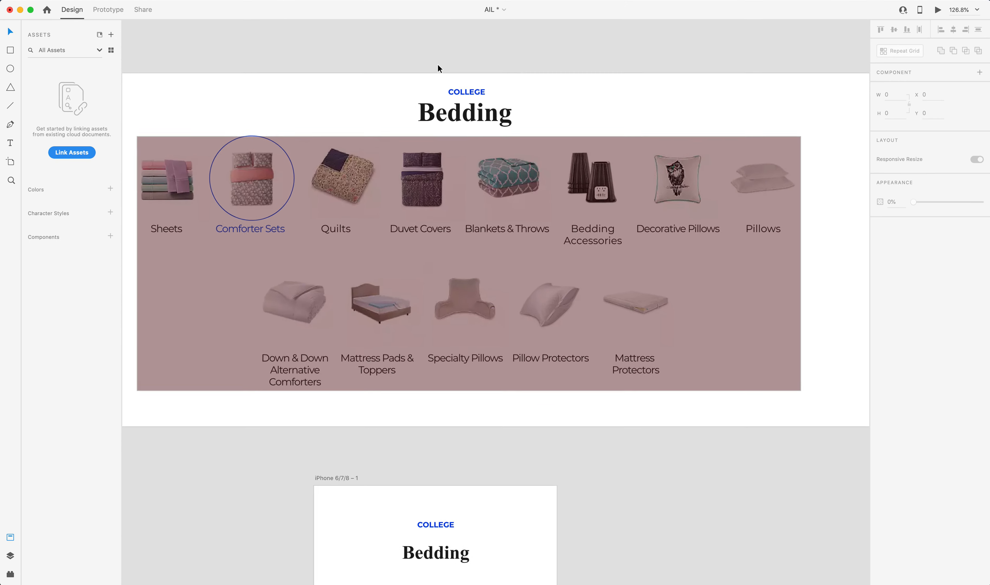
scroll(434, 66, "up", 2)
left_click_drag(520, 306, 519, 11)
left_click_drag(527, 48, 530, 124)
left_click(573, 196)
scroll(573, 196, "down", 5)
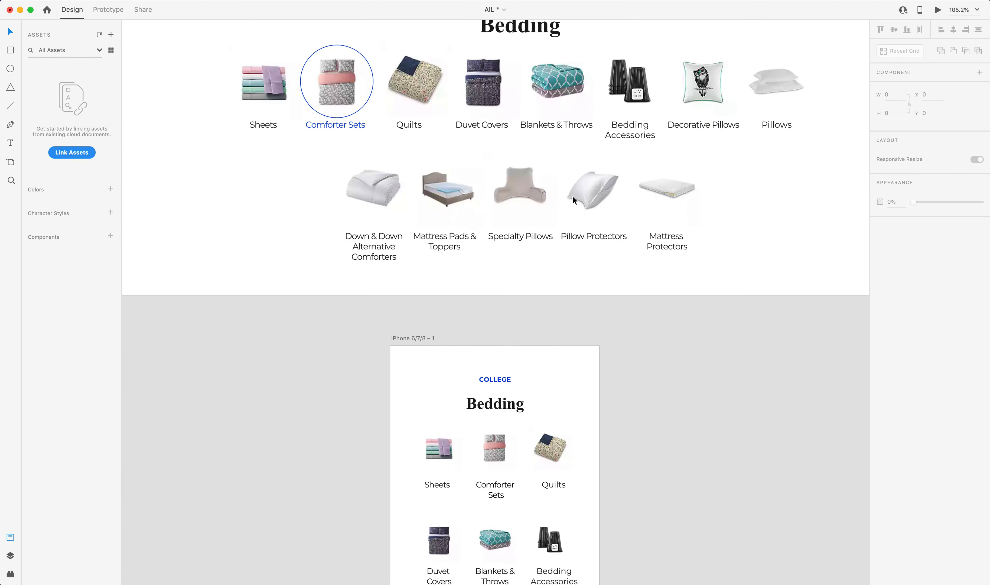
scroll(585, 149, "down", 2)
scroll(585, 149, "up", 5)
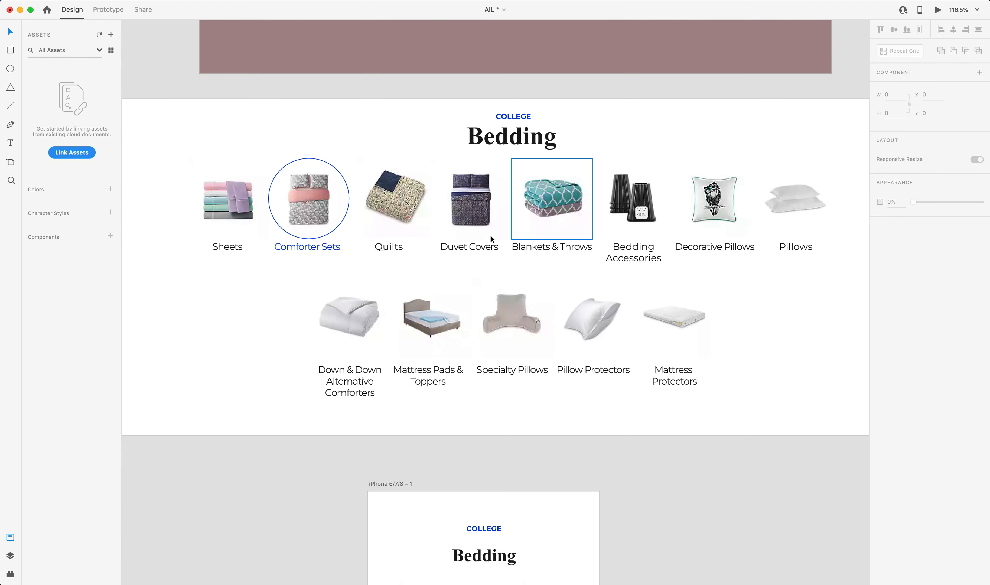
left_click(241, 213)
Switch to Webflow and add a div block inside bottomwrapper-ail-1.
key("ctrl+Up")
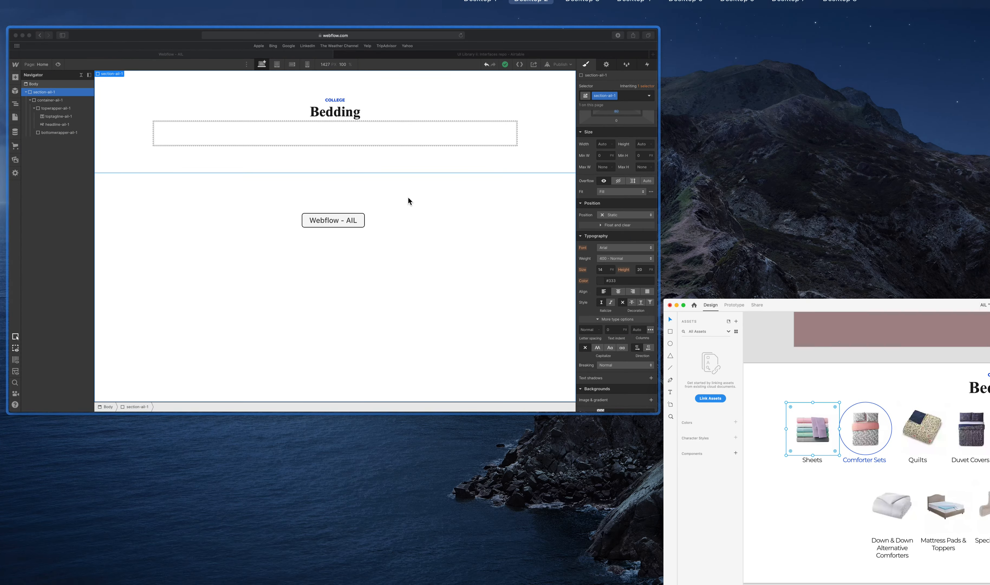
left_click(402, 198)
left_click(314, 167)
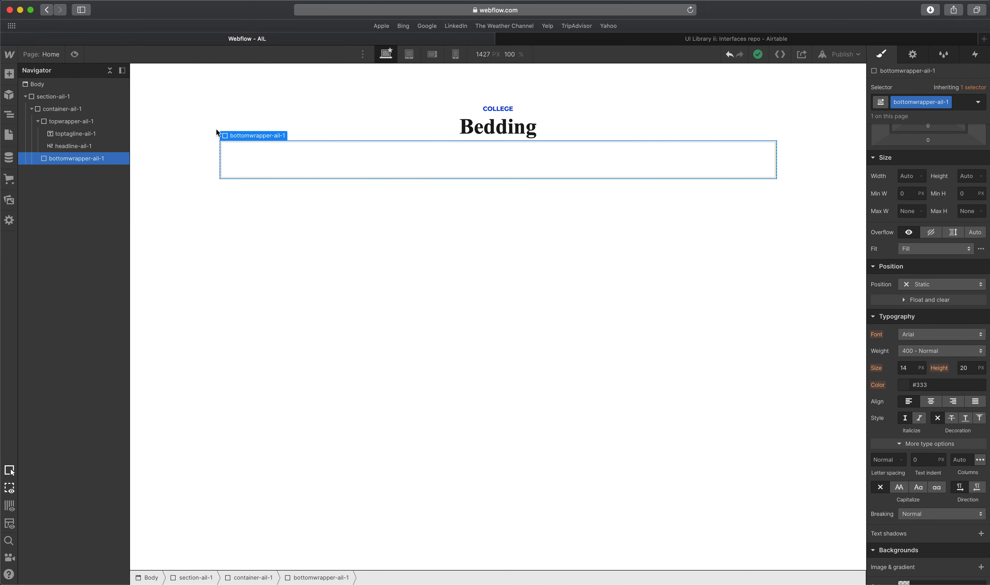
left_click(9, 73)
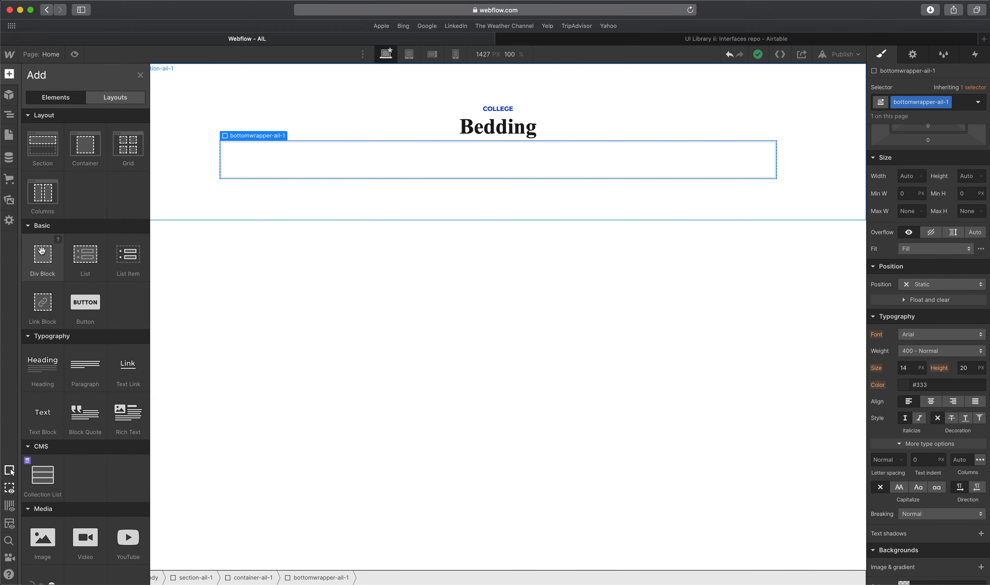
left_click_drag(42, 256, 237, 157)
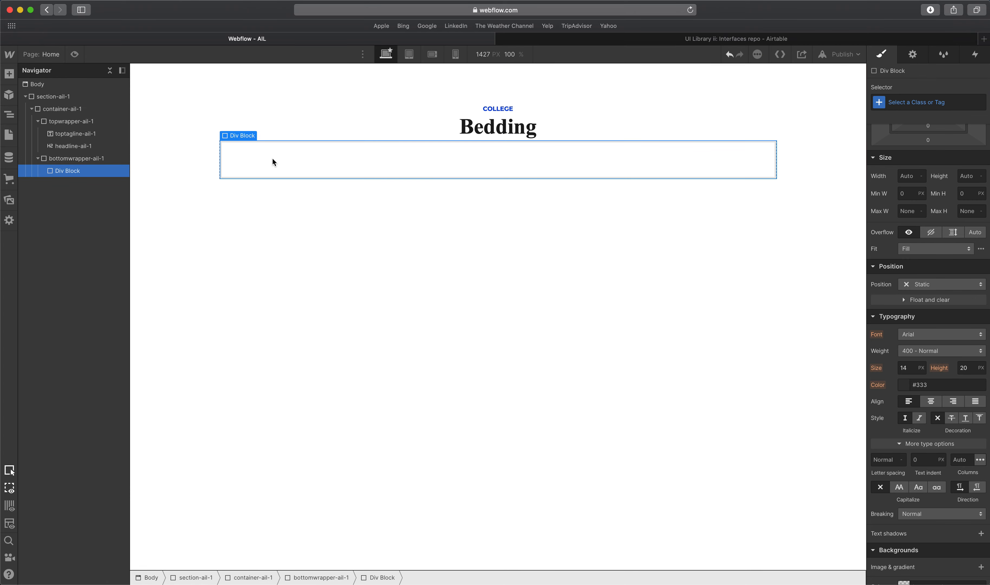
Give the new div block in bottomwrapper-ail-1 the class gridbox-ail-1.
left_click(907, 100)
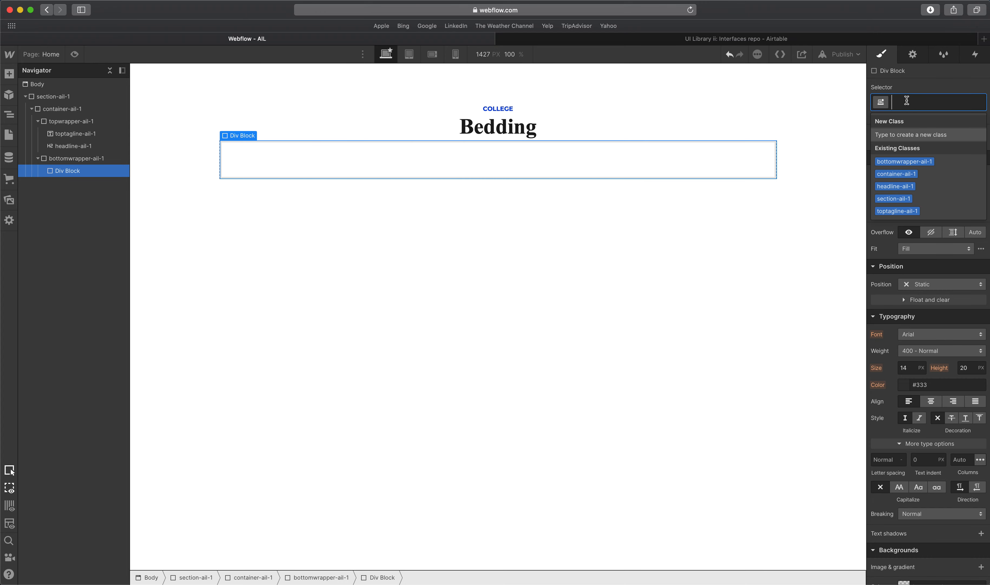
type("grid")
type("con")
key("BackSpace")
key("BackSpace")
type("box-ail-1")
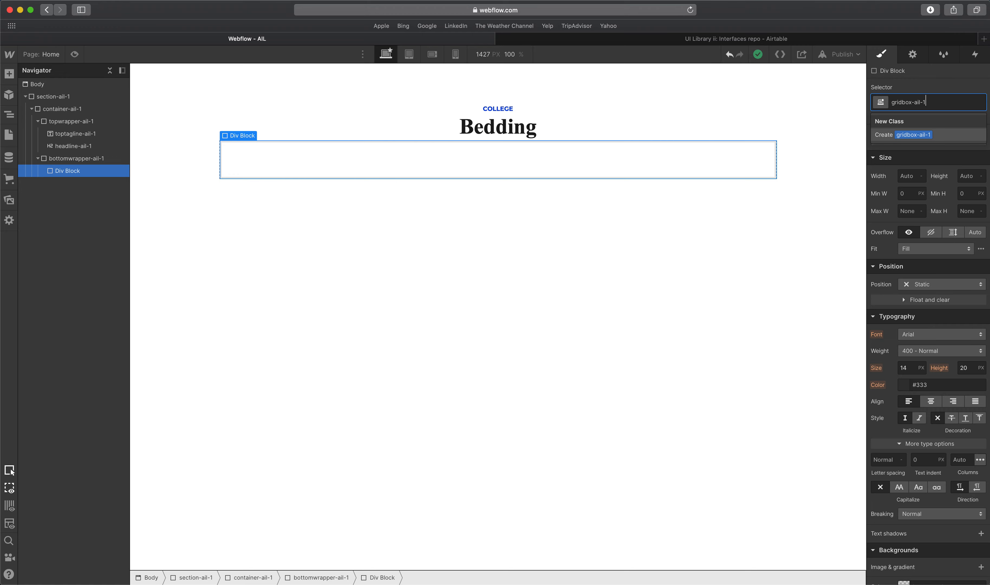
key("Return")
Examine in Adobe XD how the second row of category tiles is arranged beneath the first.
scroll(965, 199, "up", 3)
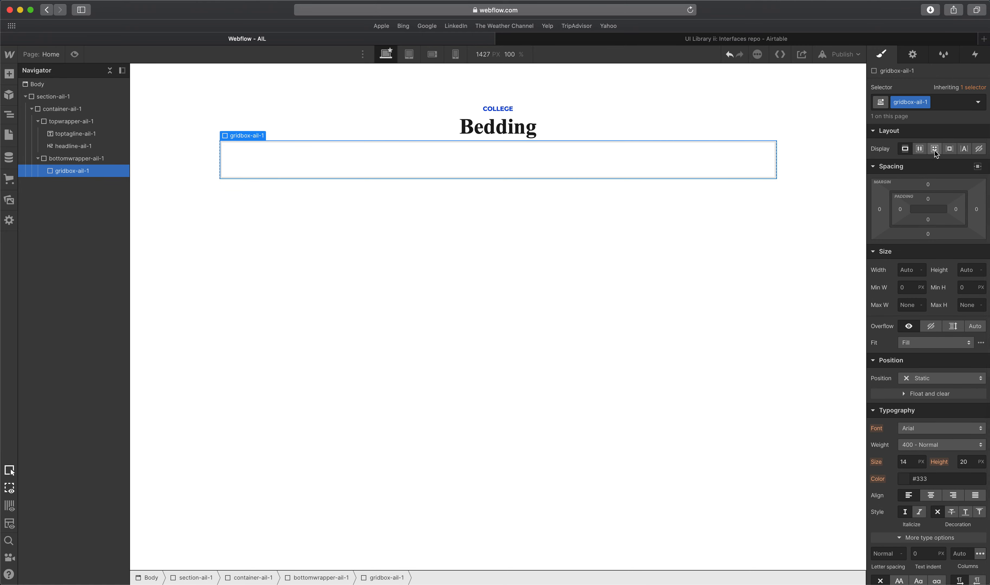
key("ctrl+Up")
key("ctrl+Up")
key("ctrl+Up")
left_click(470, 432)
left_click_drag(244, 458, 751, 260)
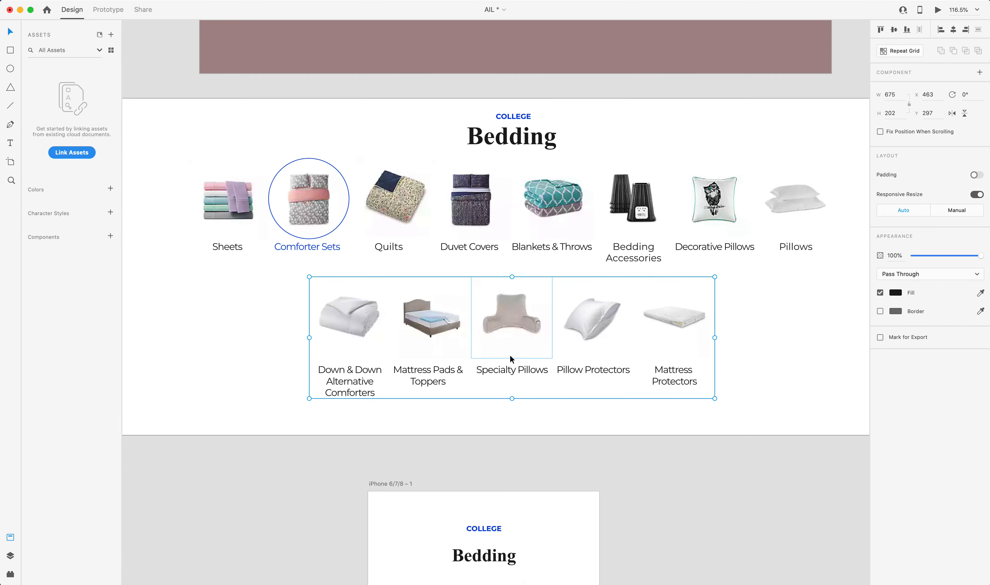
key("ctrl+Up")
left_click(571, 254)
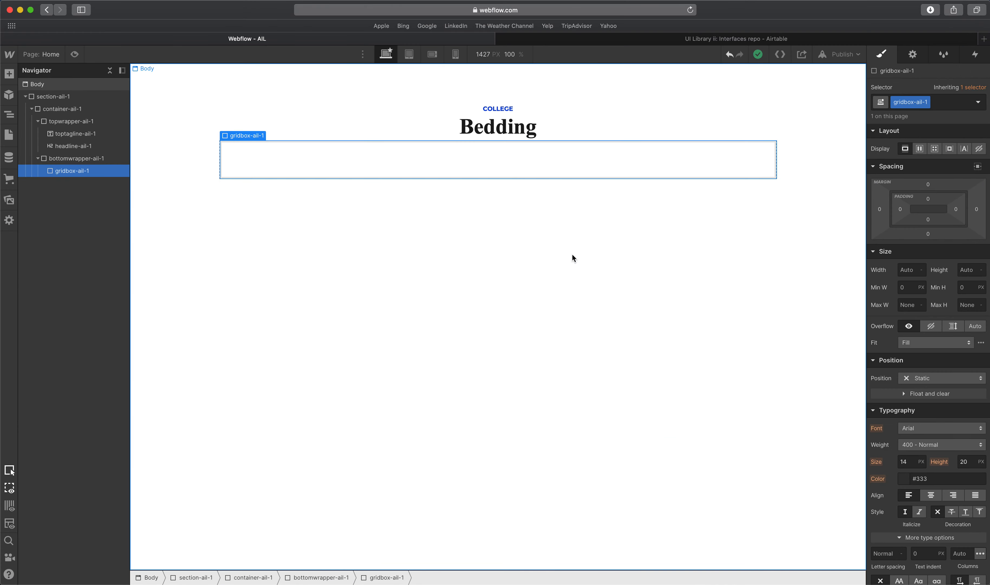
key("ctrl+Up")
left_click(643, 332)
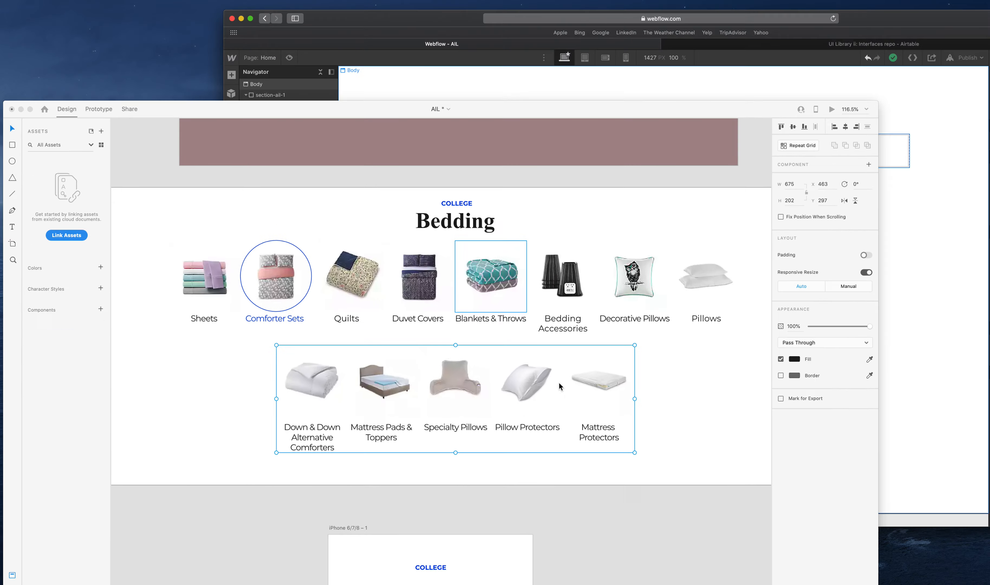
left_click(258, 331)
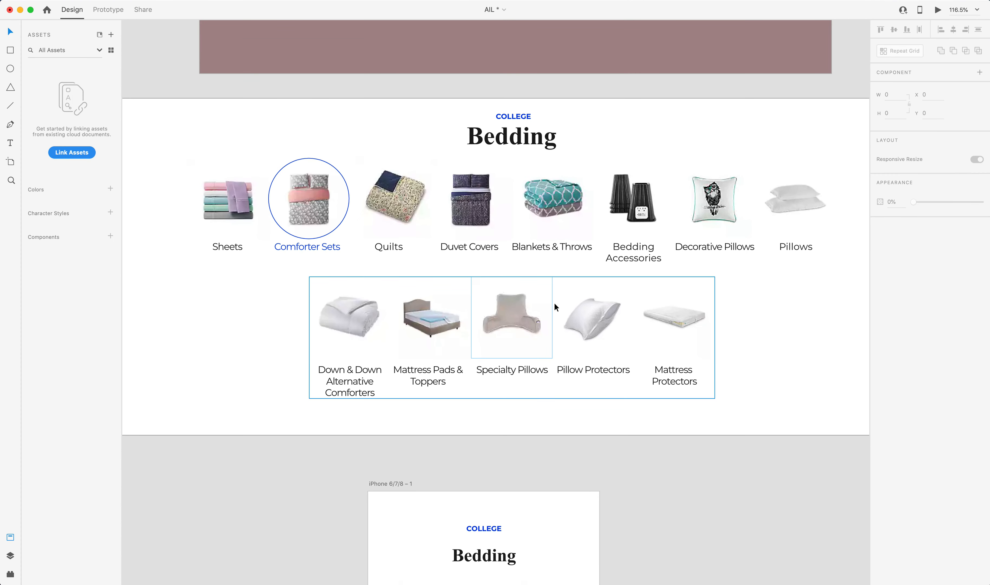
Switch to Webflow and make gridbox-ail-1 a horizontal flex layout, aligned to the start and justified to the center.
key("ctrl+Up")
left_click(371, 255)
left_click(484, 158)
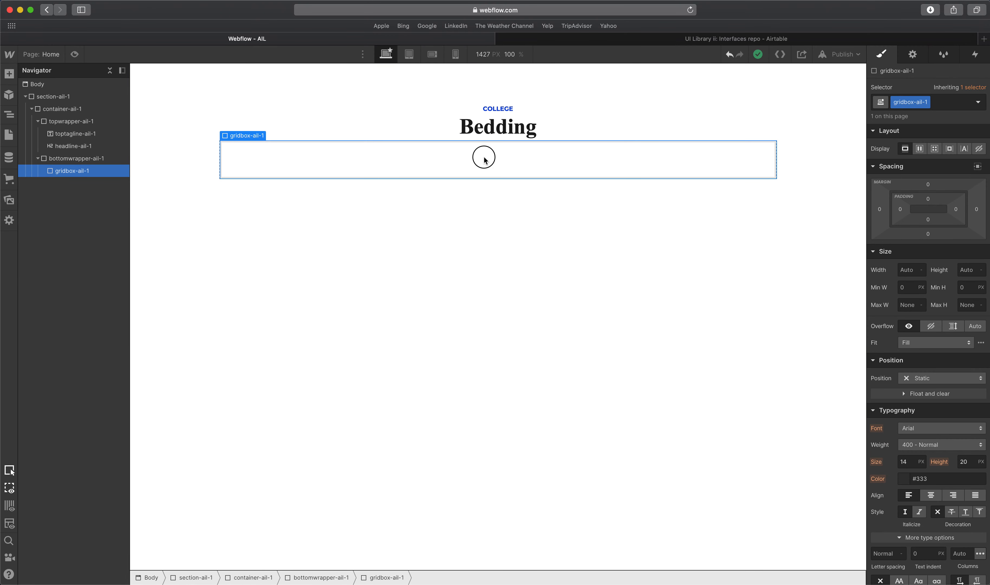
left_click(920, 152)
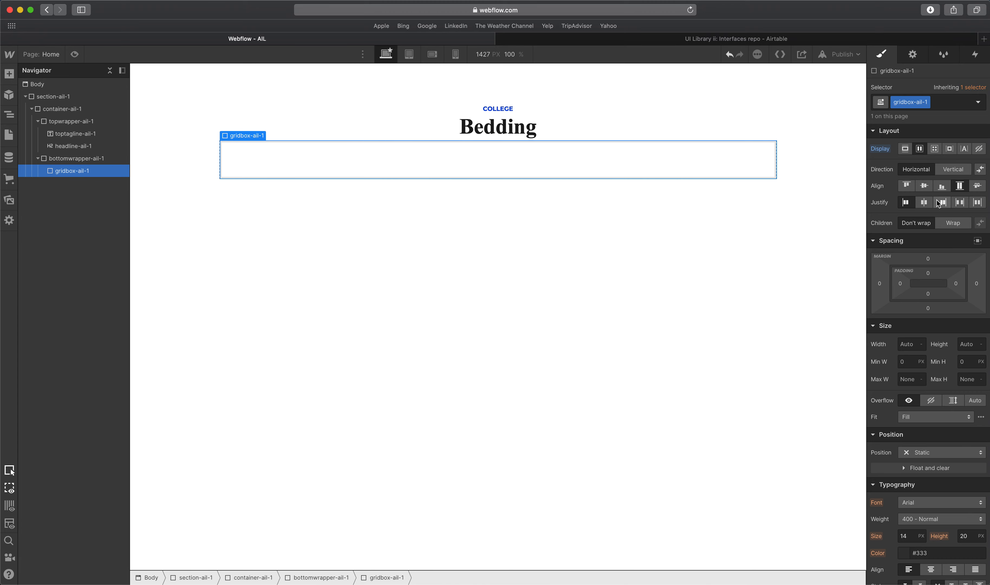
left_click(927, 202)
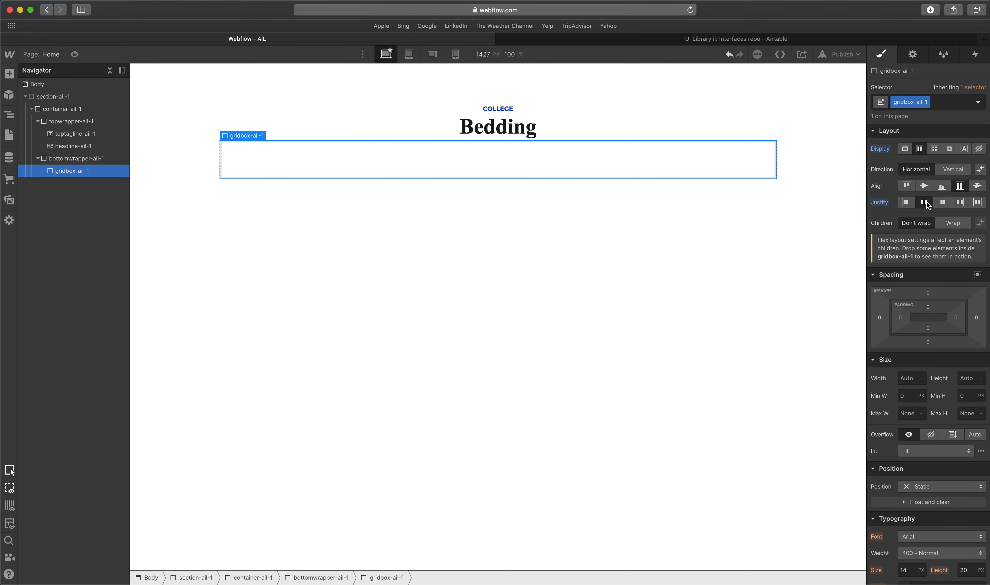
left_click(908, 185)
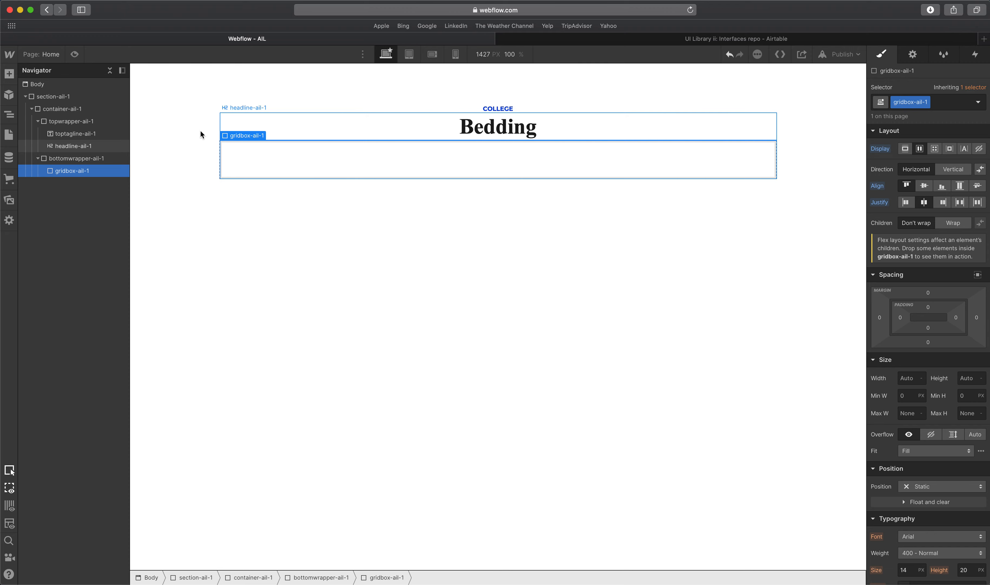
Add a div block inside gridbox-ail-1 and open its class name for editing.
left_click(7, 81)
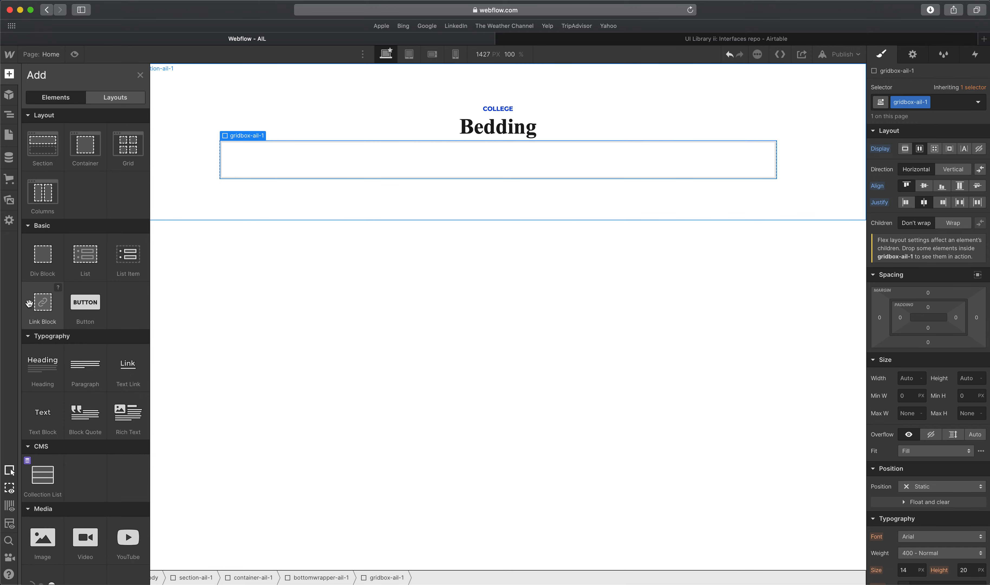
left_click_drag(31, 263, 491, 169)
left_click(945, 101)
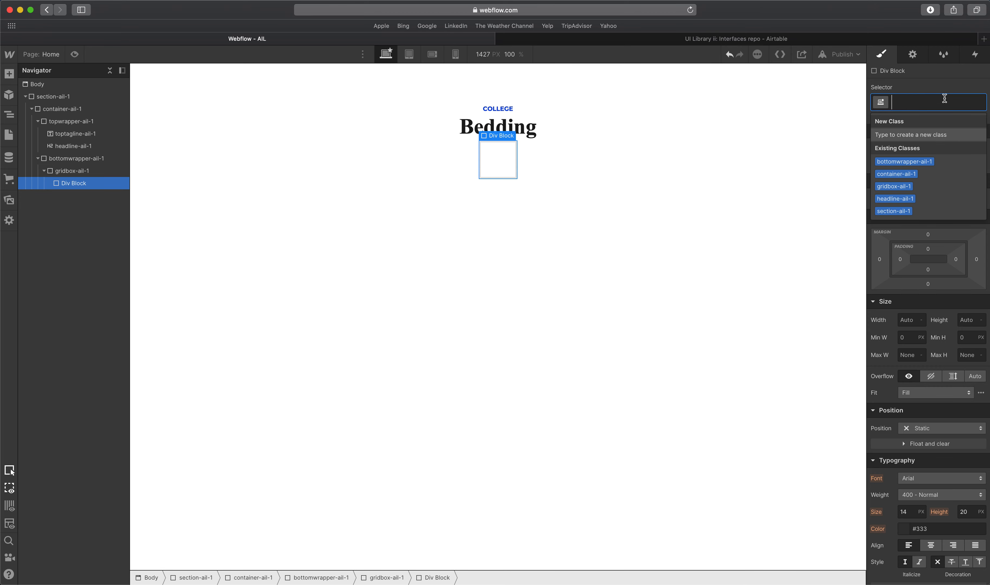
type("tile")
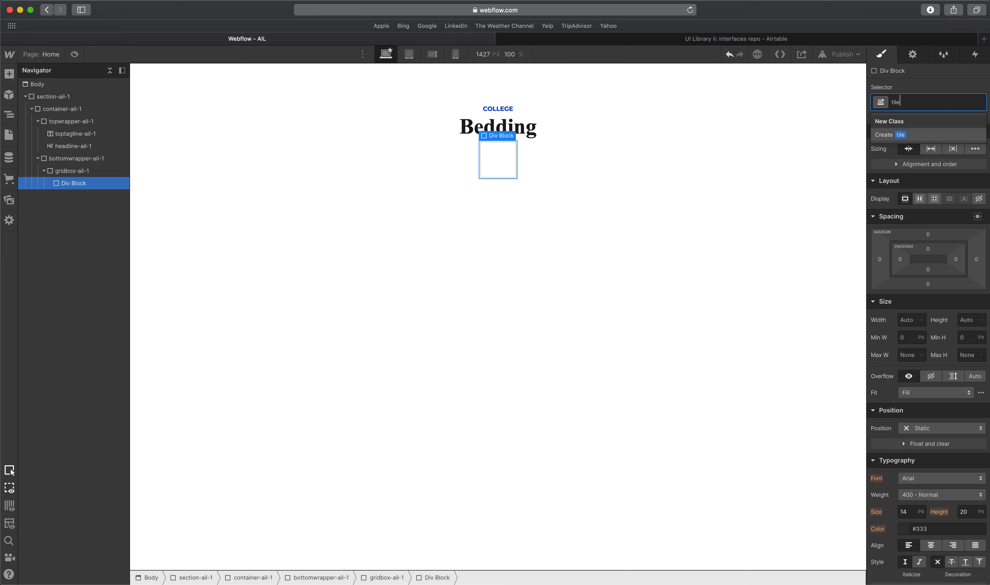
key("BackSpace")
key("BackSpace")
key("BackSpace")
key("BackSpace")
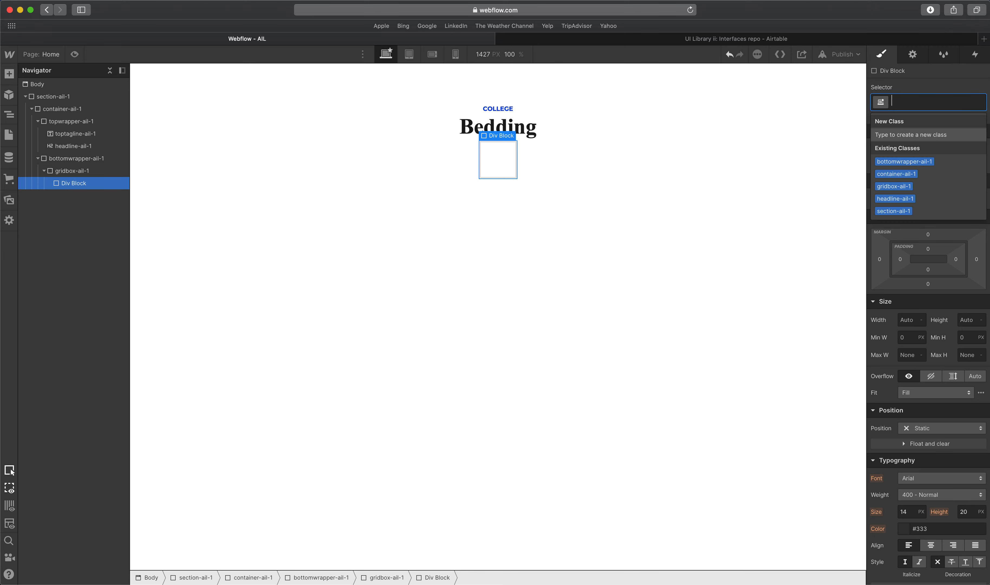
Give the div block inside gridbox-ail-1 the class gridtile-ail-1.
type("gridtile")
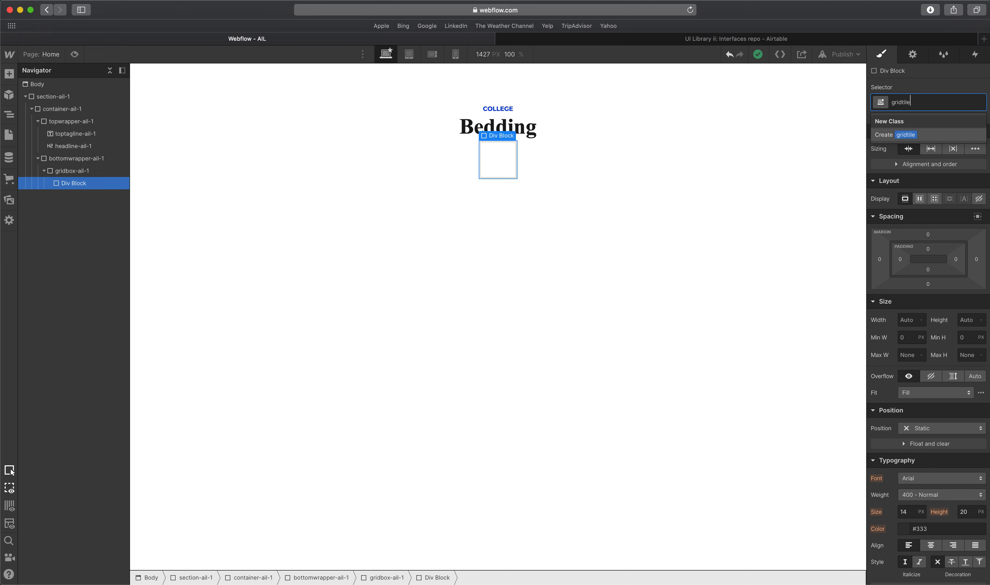
key("BackSpace")
key("BackSpace")
key("BackSpace")
type("le-ail-1")
key("Return")
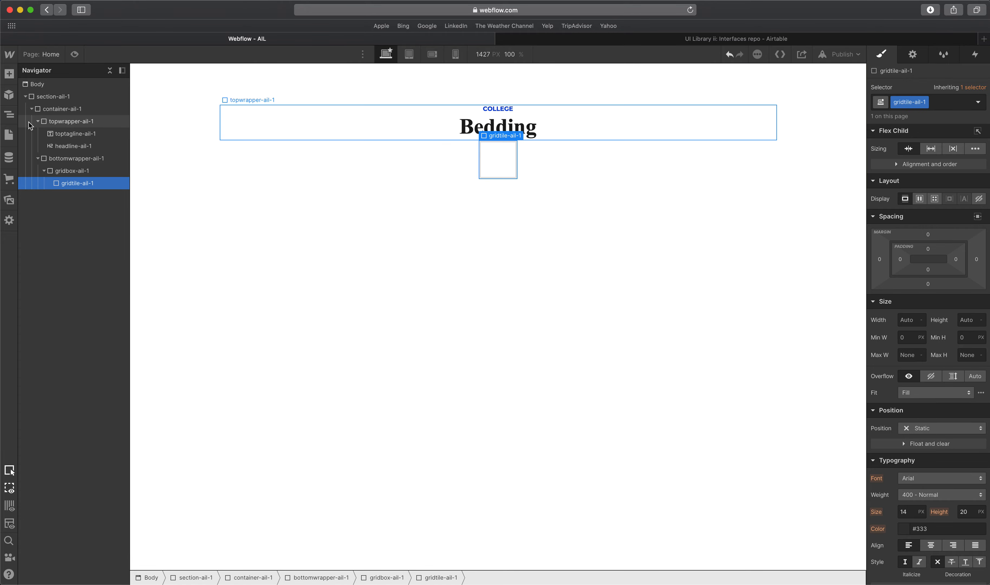
Add a link block inside gridtile-ail-1, and check the Duvet Covers tile in the Adobe XD design.
left_click(8, 73)
left_click(46, 309)
key("ctrl+Up")
left_click(464, 392)
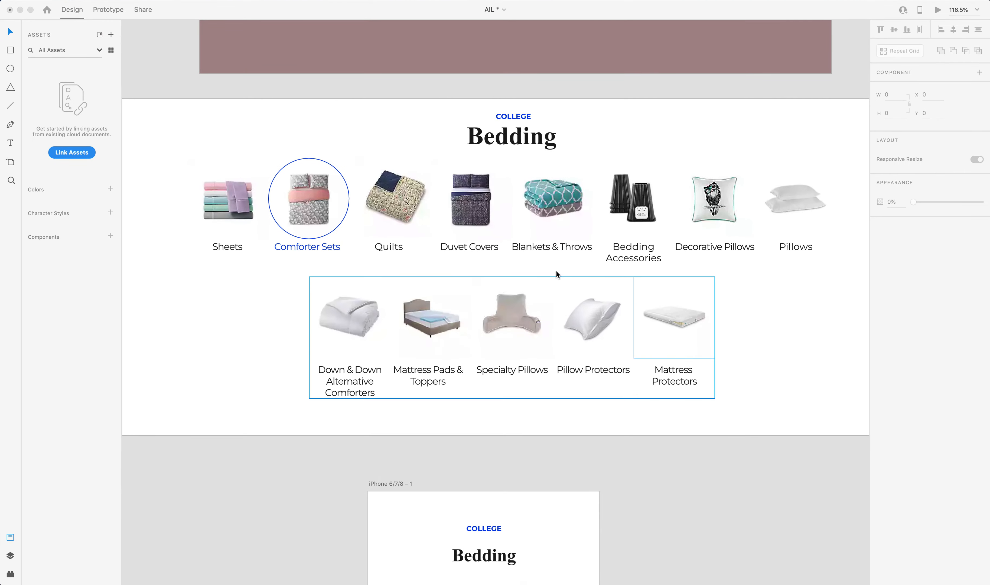
left_click(484, 218)
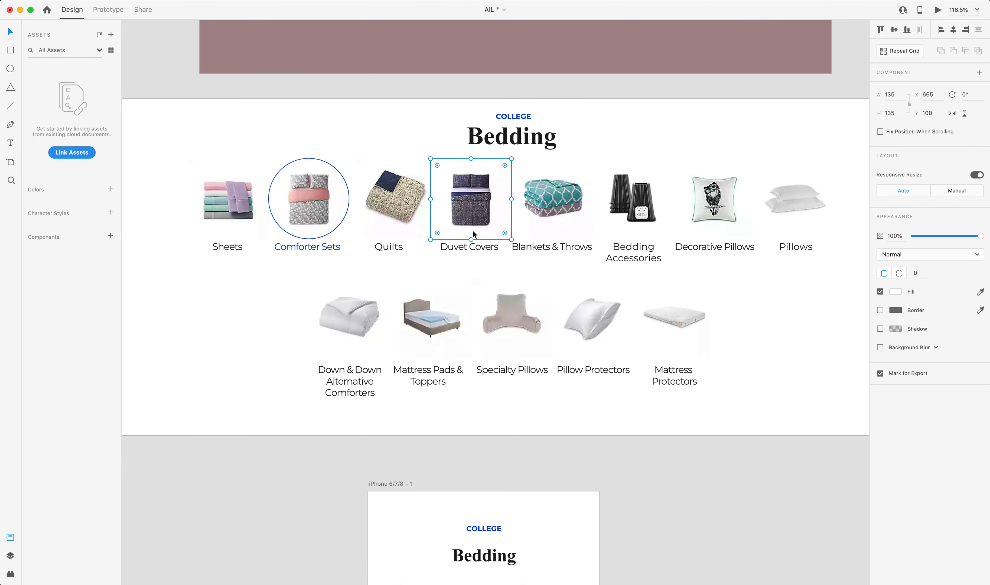
Switch to Webflow, give the new link block the class tilelink-ail-1, and leave it selected with its link settings closed.
key("ctrl+Up")
left_click(471, 241)
left_click(502, 164)
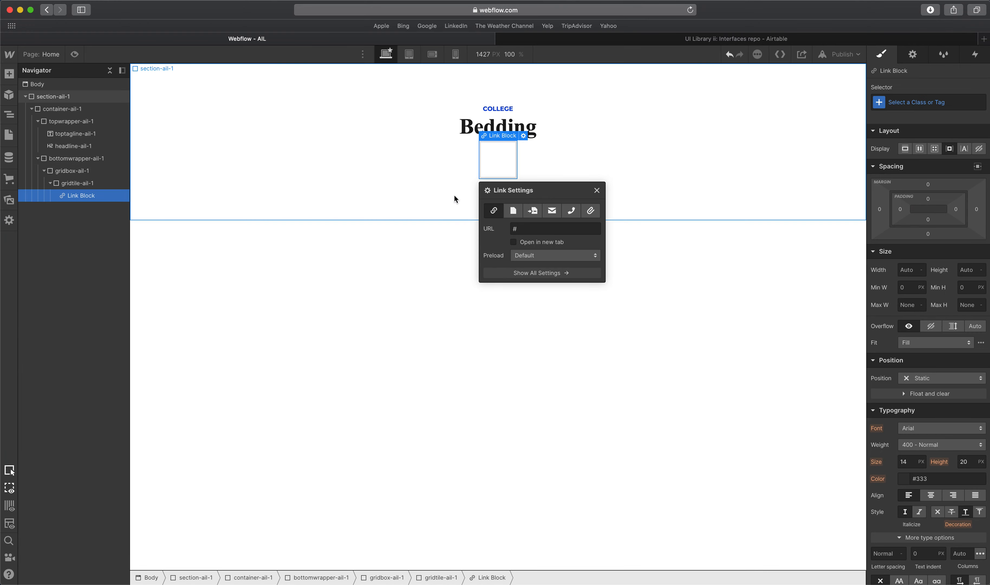
key("ctrl+Up")
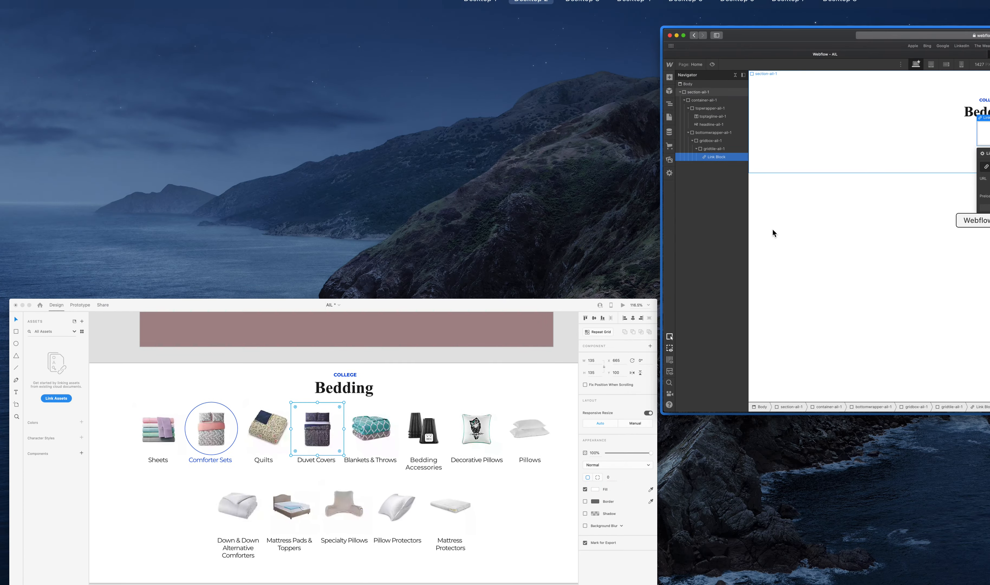
left_click(773, 226)
left_click(911, 102)
type("tilelink-ail-1")
key("Return")
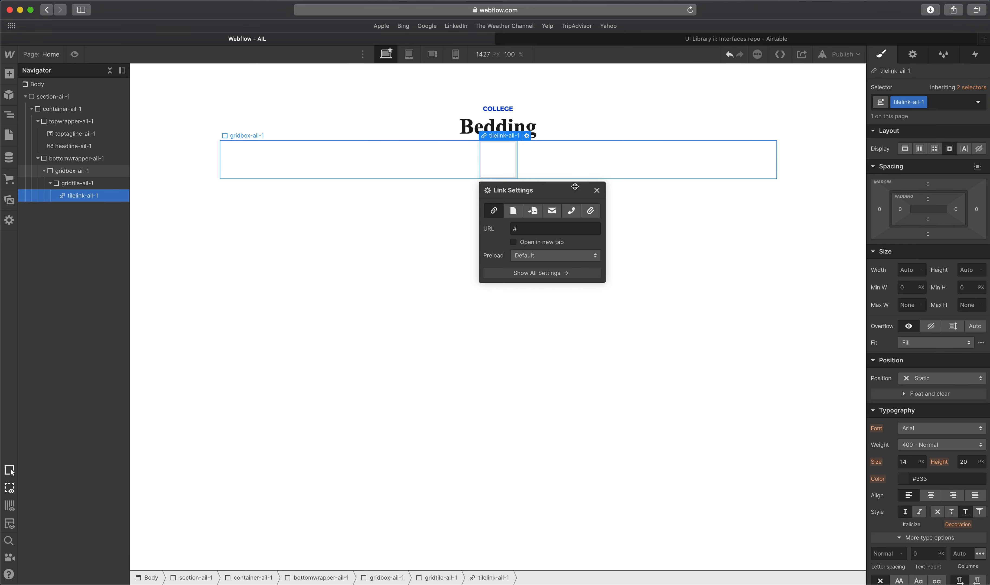
left_click(457, 159)
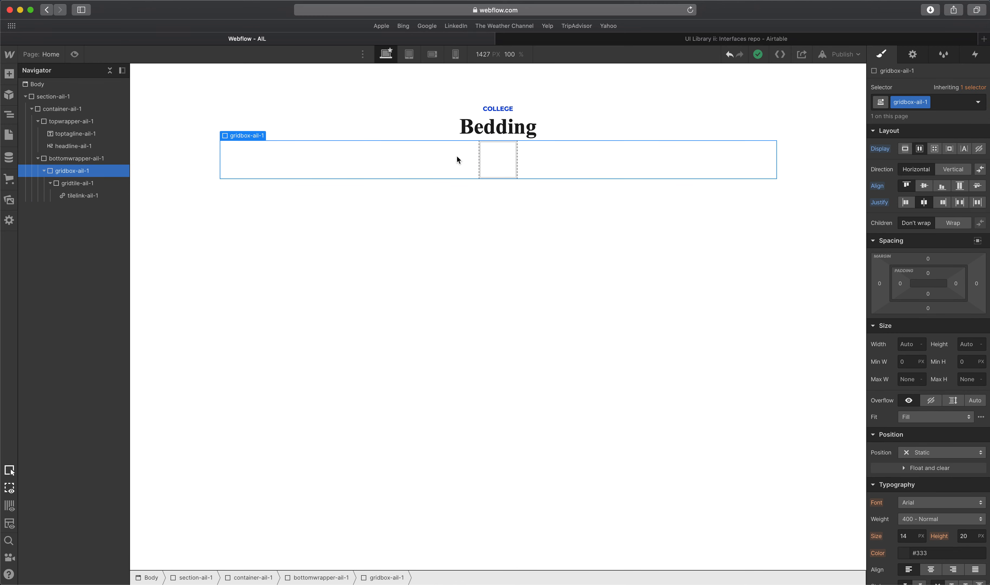
left_click(504, 157)
left_click(443, 164)
left_click(490, 161)
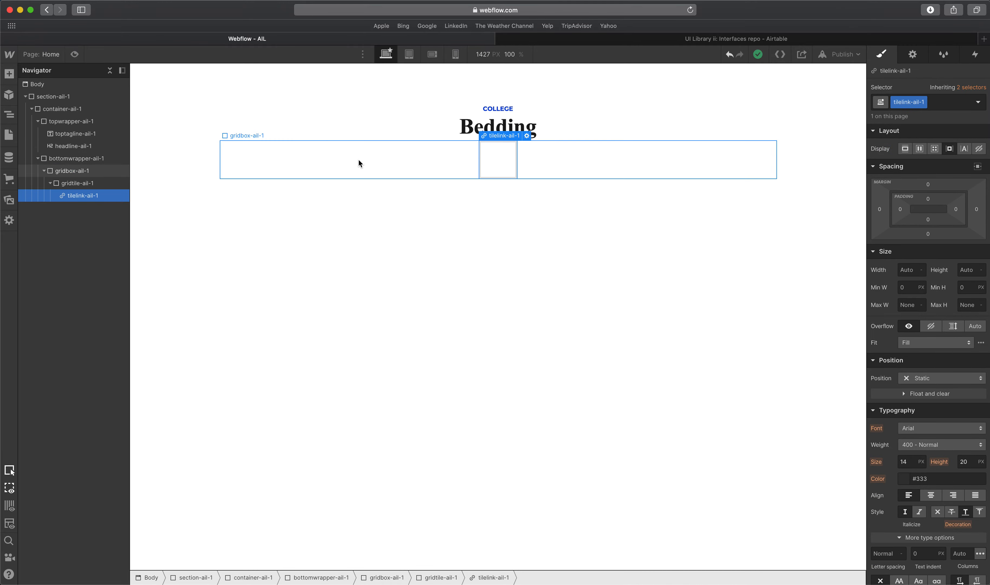
Switch to Adobe XD and examine the Comforter Sets tile's circle and the text label beneath it.
key("ctrl+Up")
left_click(482, 337)
scroll(472, 224, "down", 1)
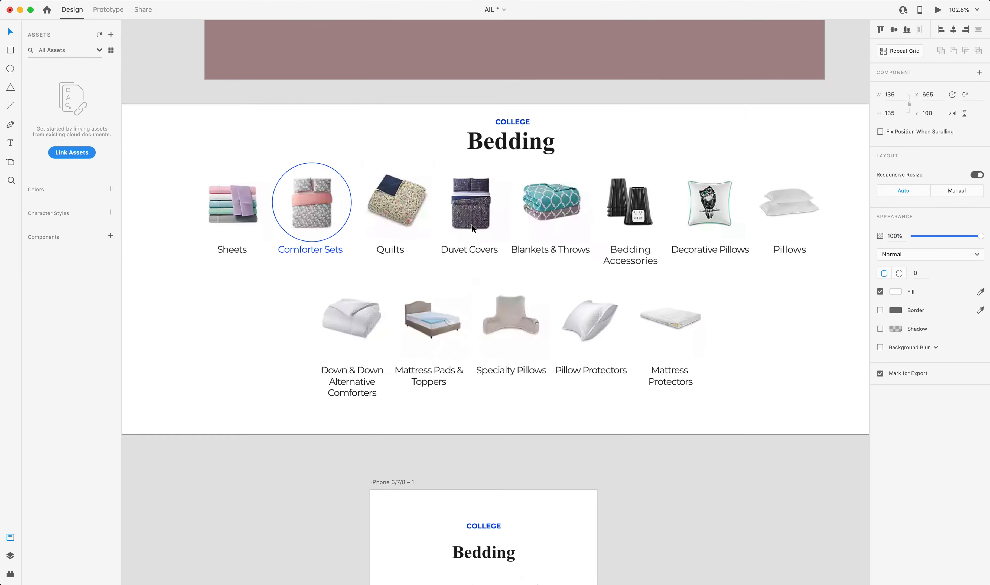
scroll(472, 225, "up", 2)
scroll(471, 224, "left", 5)
scroll(471, 225, "up", 7)
scroll(472, 224, "up", 1)
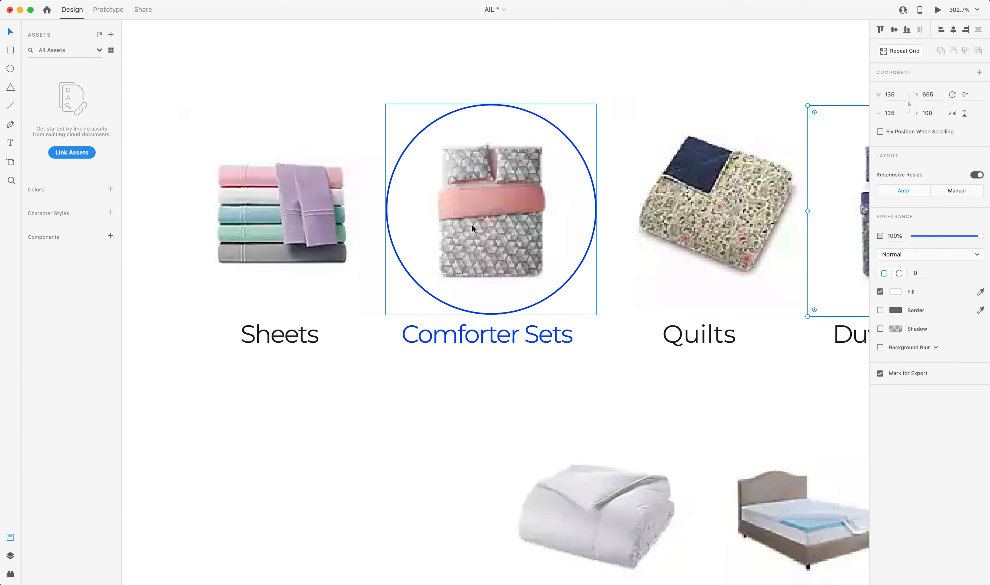
scroll(472, 224, "up", 1)
left_click(472, 224)
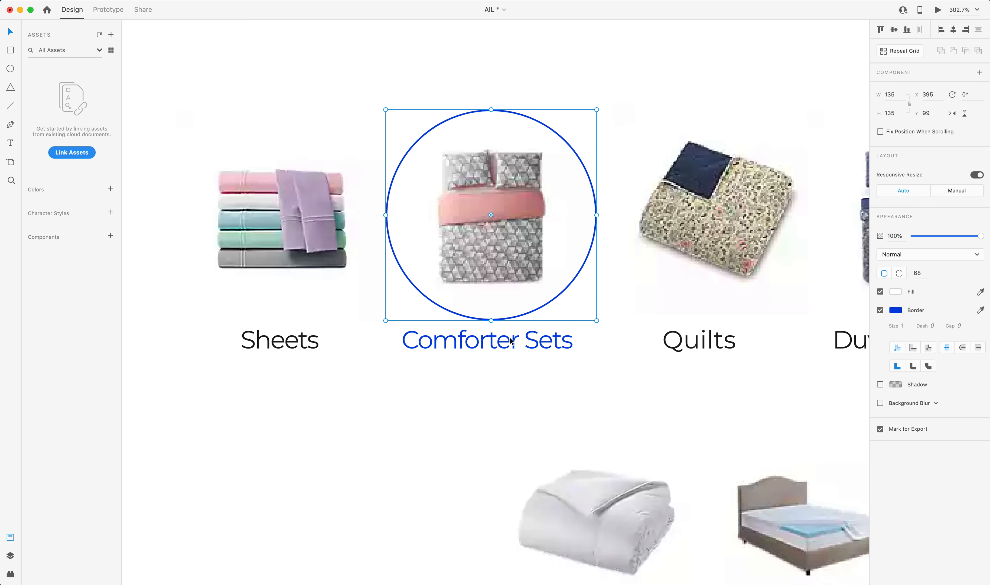
left_click(514, 353)
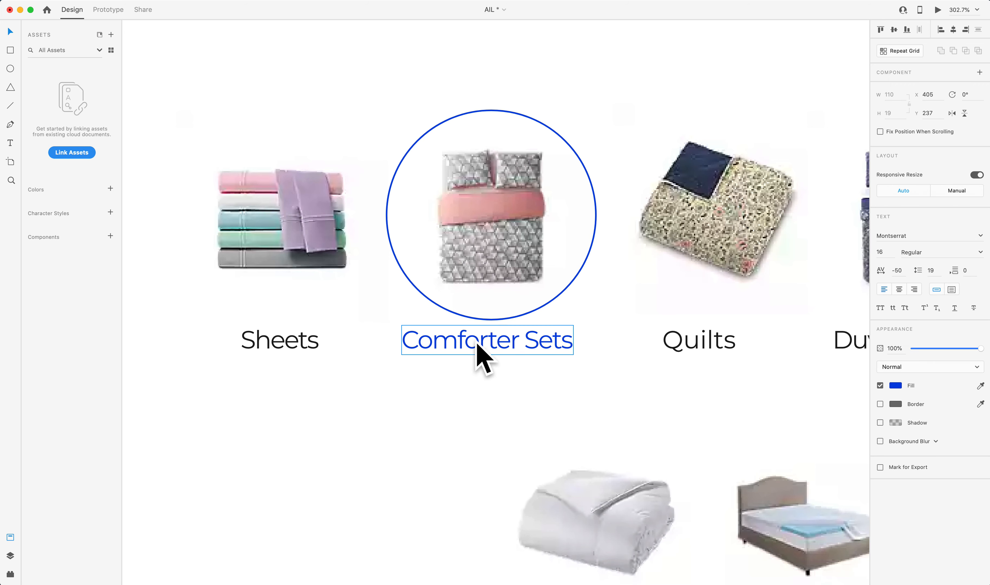
scroll(477, 343, "right", 3)
scroll(462, 345, "down", 5)
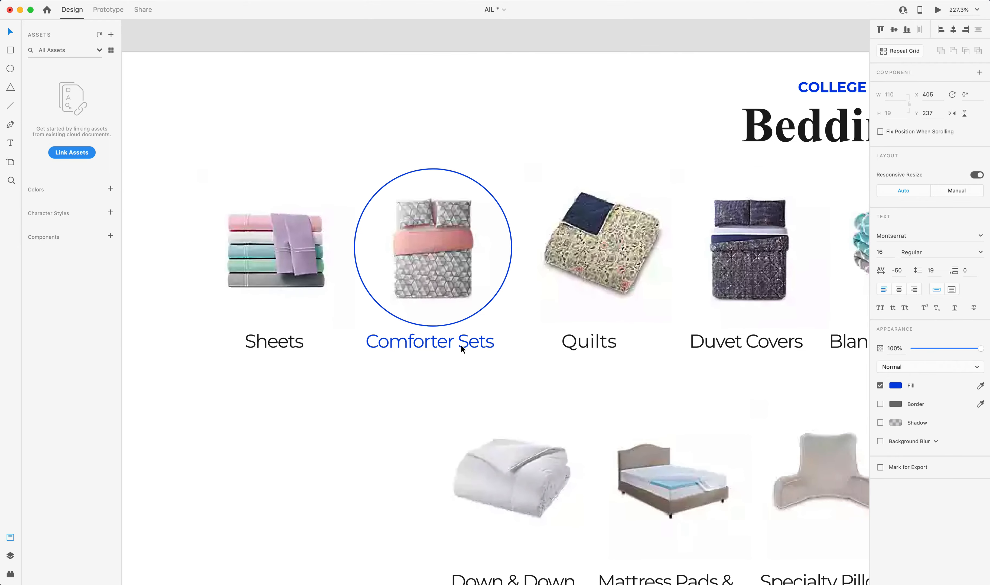
Switch to Webflow and place two stacked div blocks inside tilelink-ail-1.
key("ctrl+Up")
left_click(457, 214)
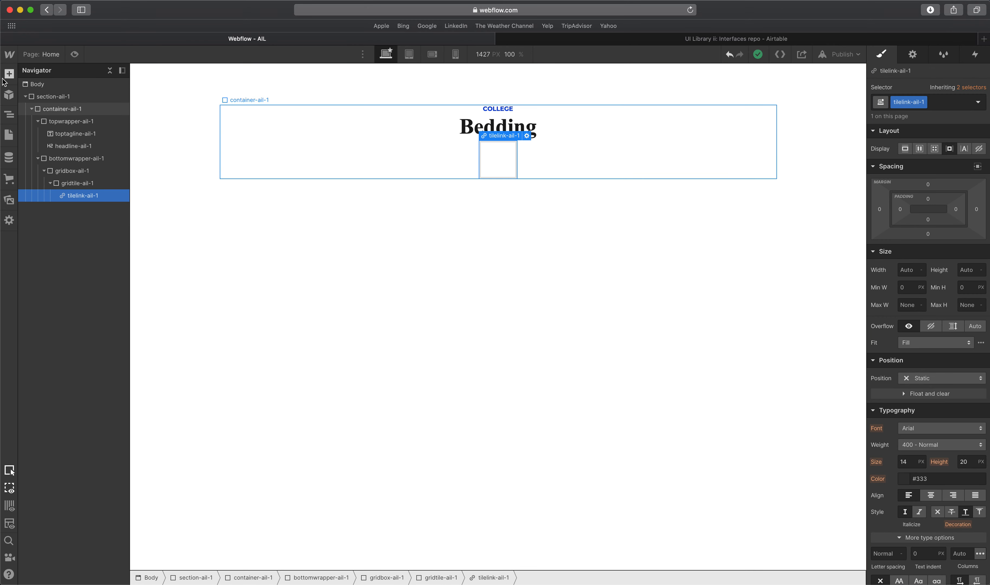
left_click(9, 73)
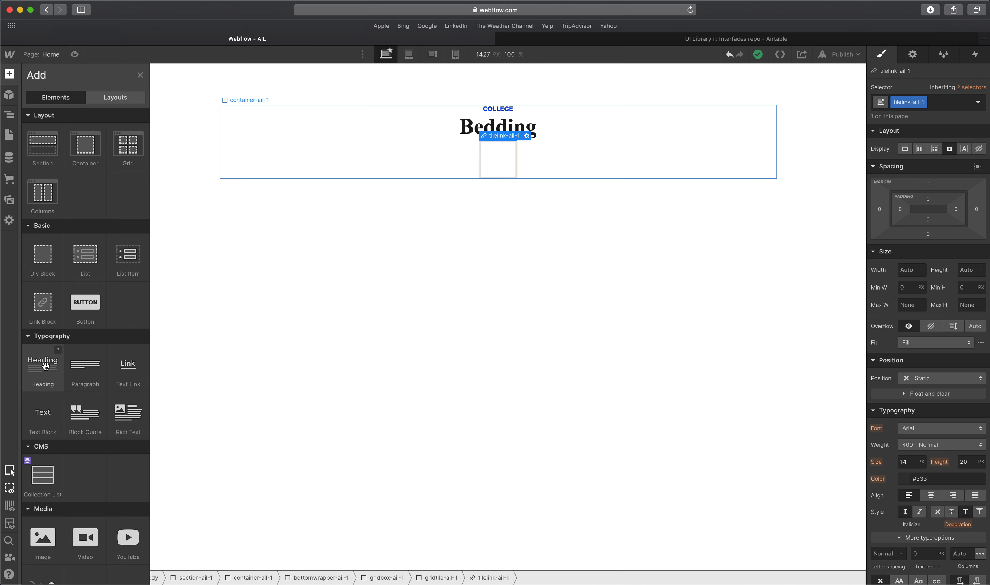
scroll(44, 255, "down", 3)
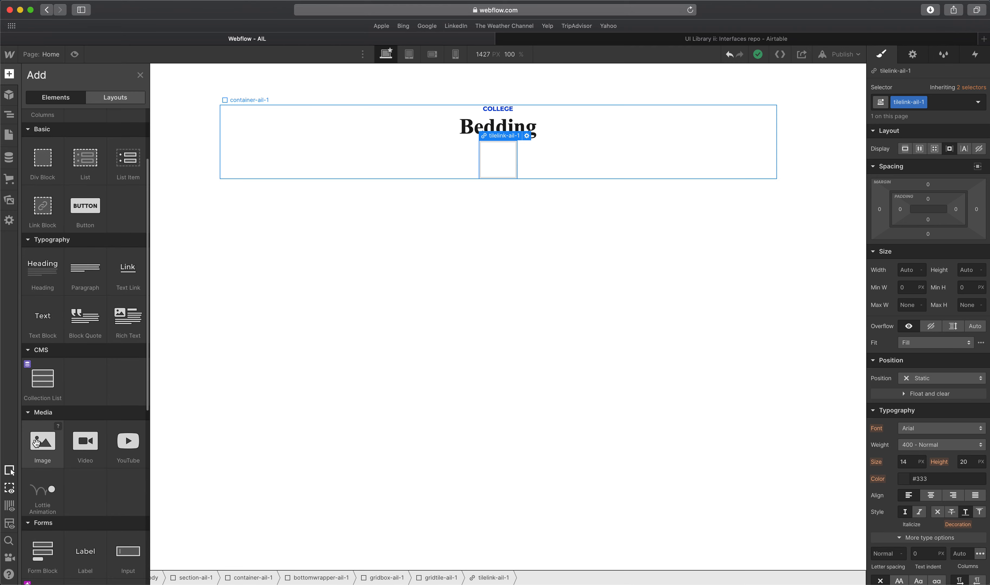
scroll(47, 186, "up", 1)
left_click_drag(48, 186, 507, 160)
key("super+v")
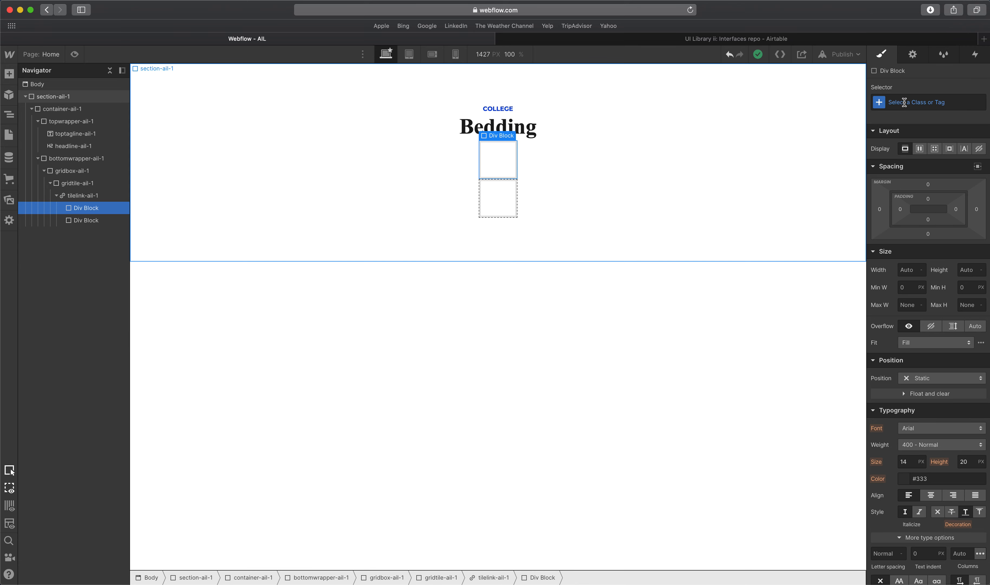
Give the upper div block inside tilelink-ail-1 the class tiletop-ail-1.
left_click(906, 102)
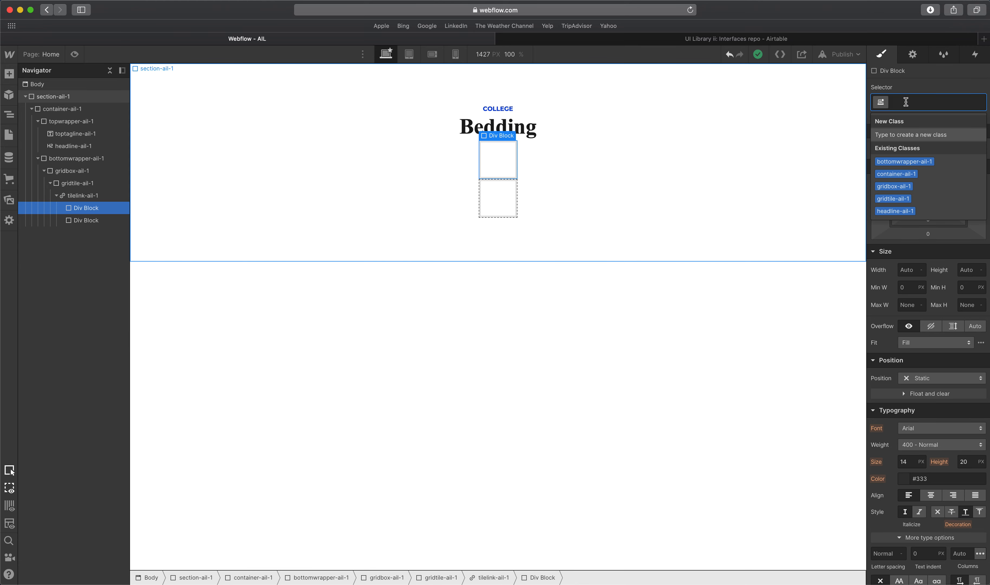
type("tile")
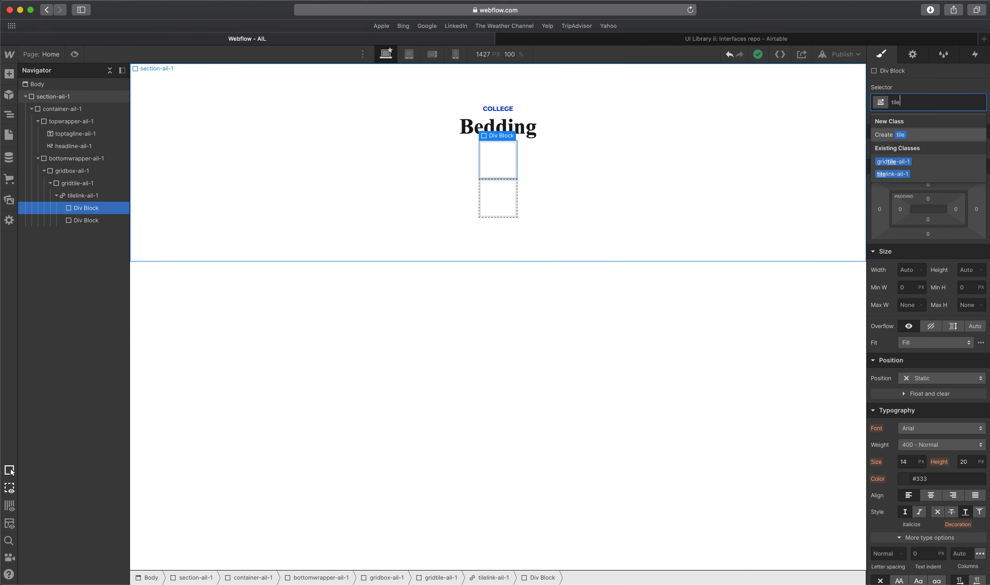
type("top-=")
key("BackSpace")
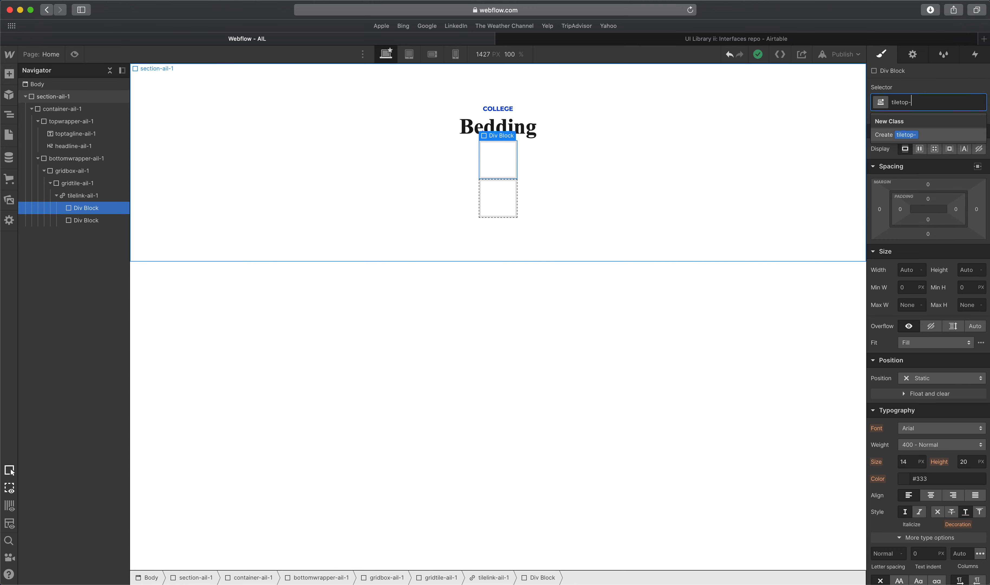
type("ail-1")
key("Return")
Give the lower div block inside tilelink-ail-1 the class tilebottom-ail-1.
left_click(483, 187)
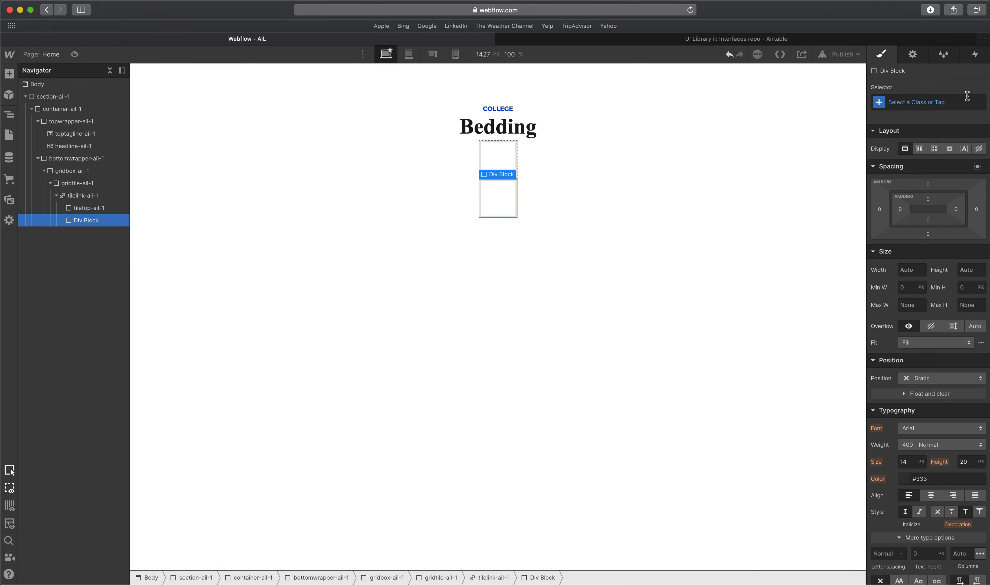
left_click(941, 102)
type("tilebottom-")
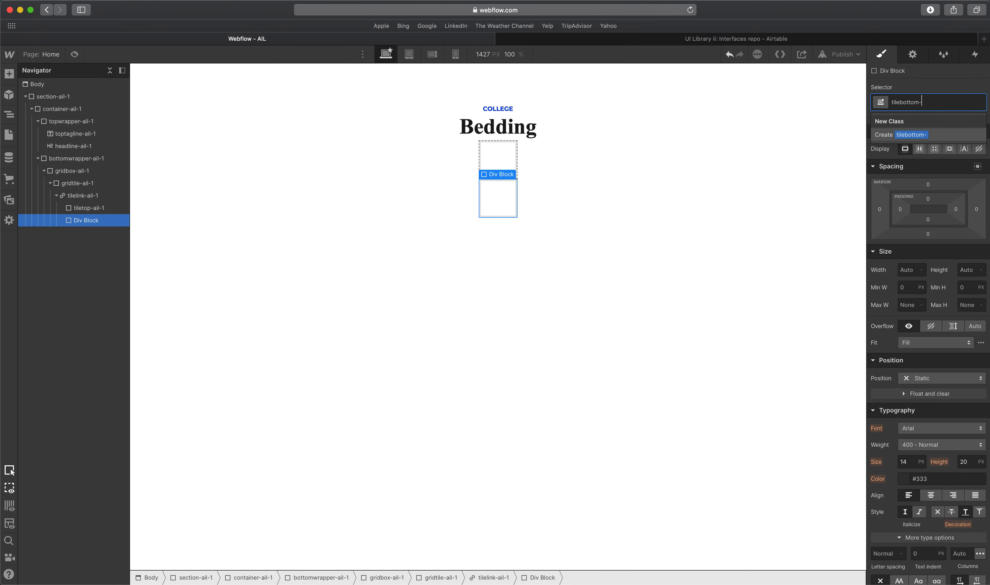
type("ail-1")
key("Return")
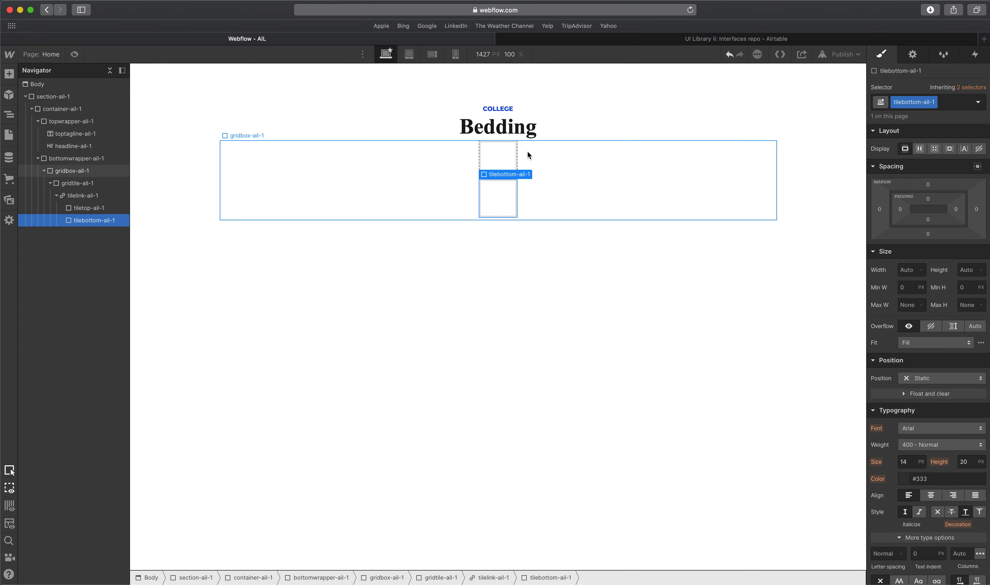
Check the Comforter Sets tile in Adobe XD, and add a div block inside tiletop-ail-1 in Webflow.
left_click(492, 160)
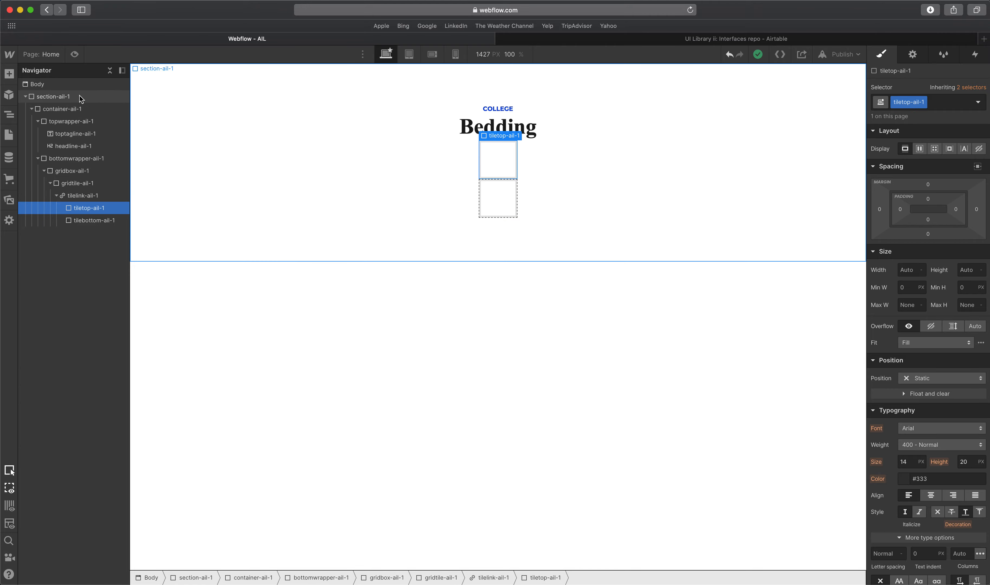
left_click(9, 73)
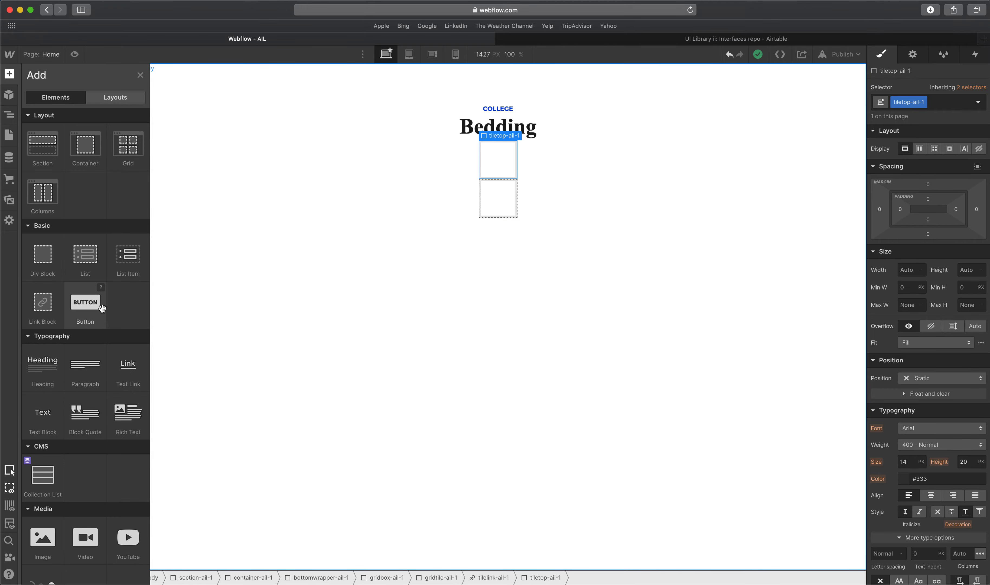
key("ctrl+Up")
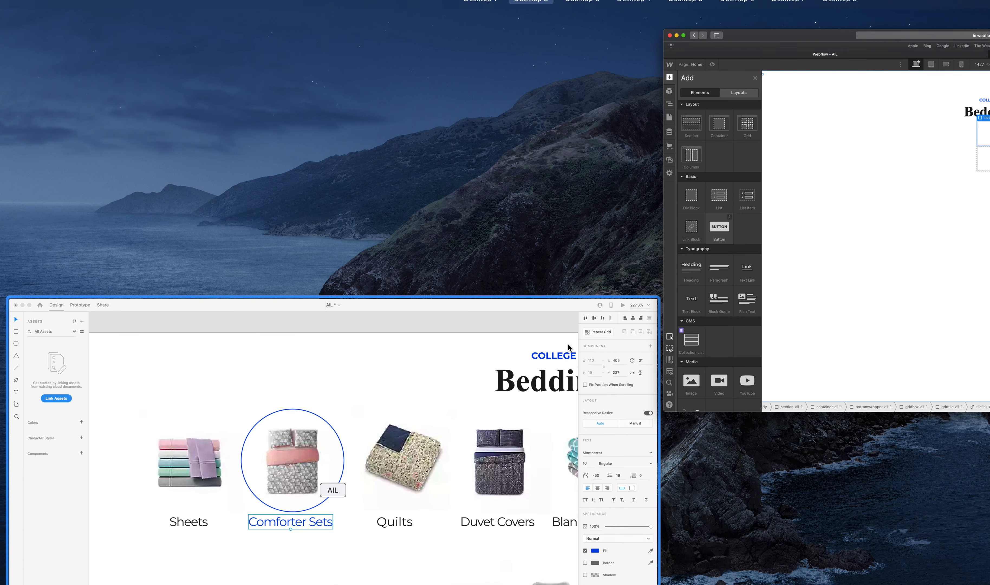
left_click(570, 348)
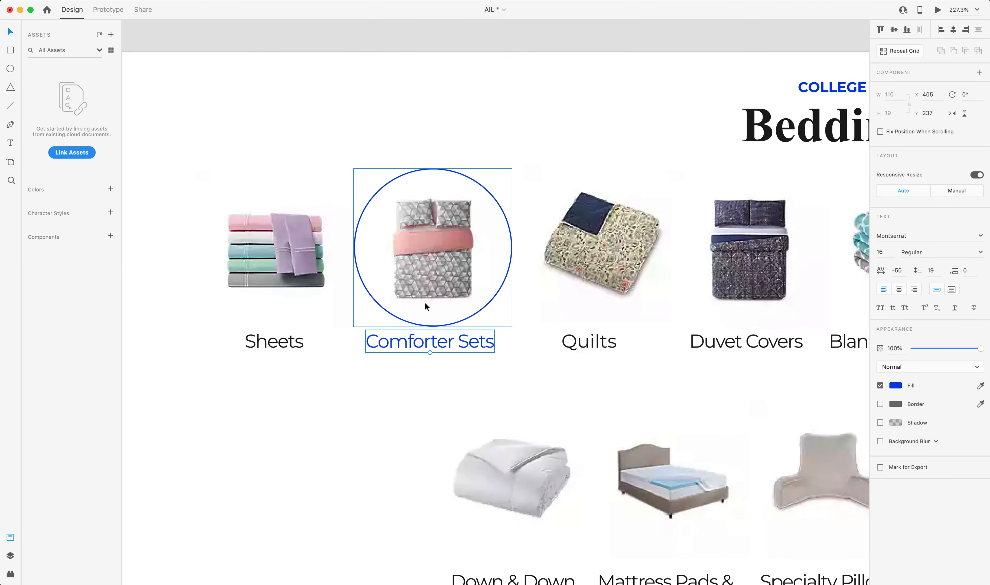
key("ctrl+Up")
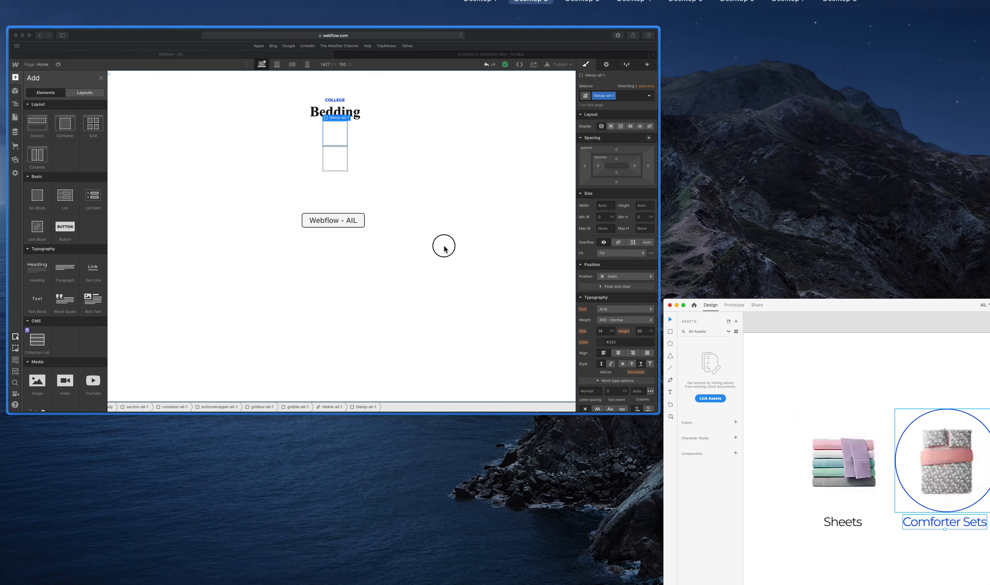
left_click(441, 243)
left_click(501, 161)
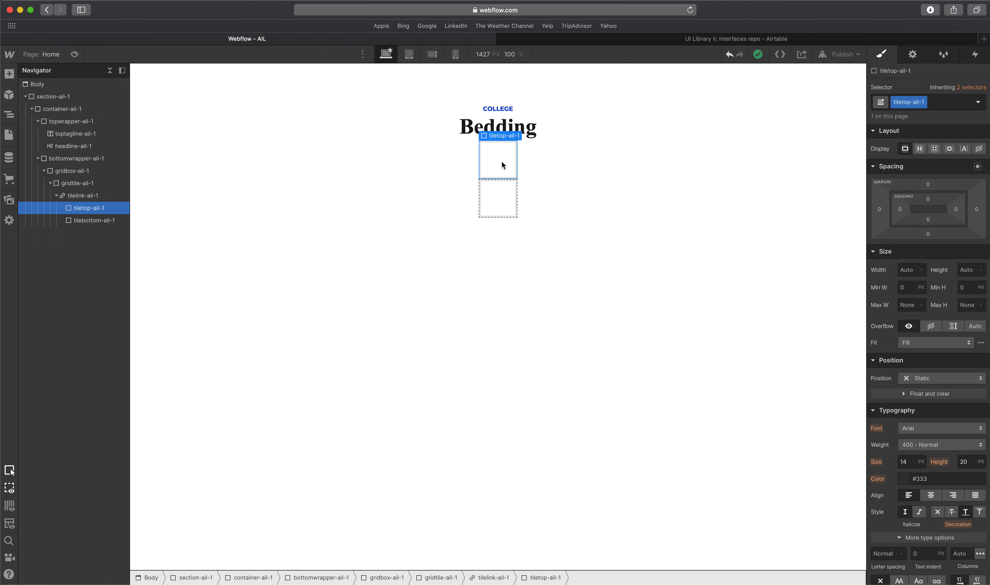
left_click(12, 77)
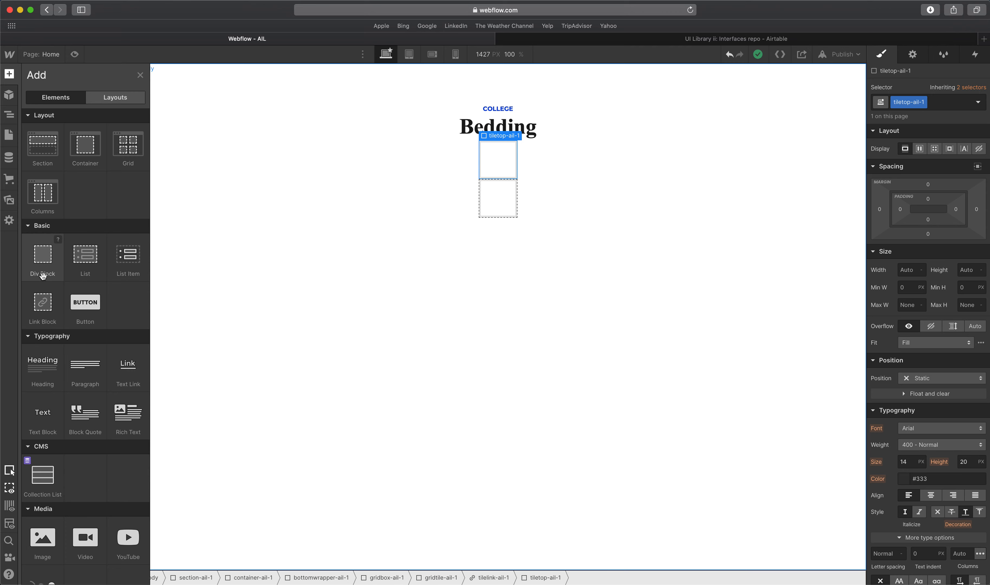
scroll(40, 275, "down", 1)
left_click(38, 251)
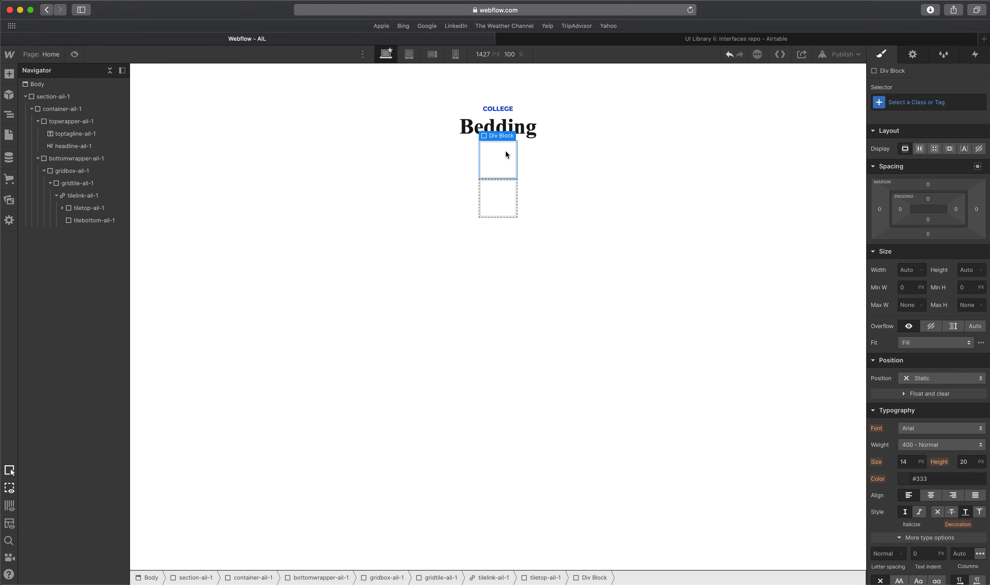
Give the div block inside tiletop-ail-1 the class tilepicwrapper-ail-1.
left_click(923, 102)
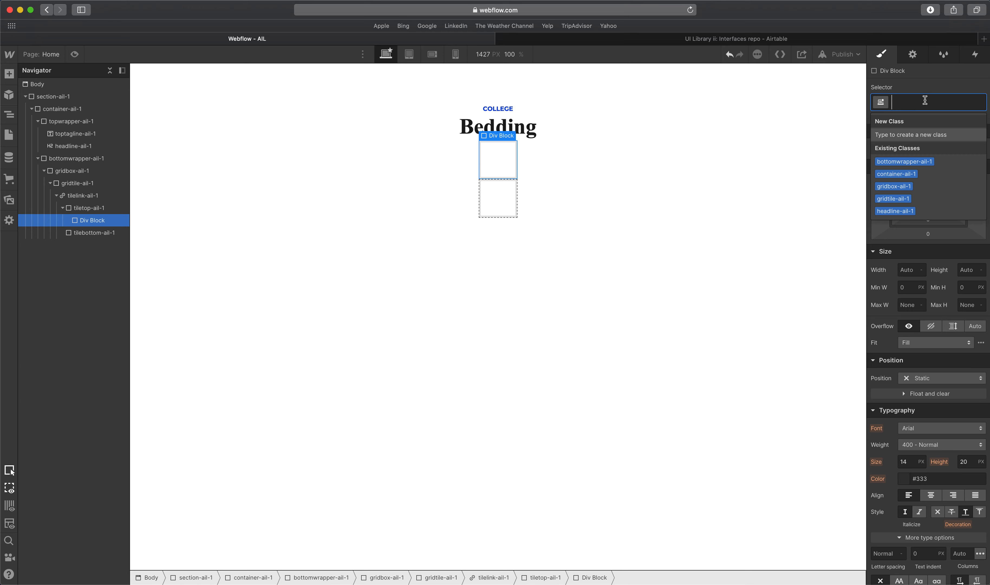
type("tilepicwrapper-")
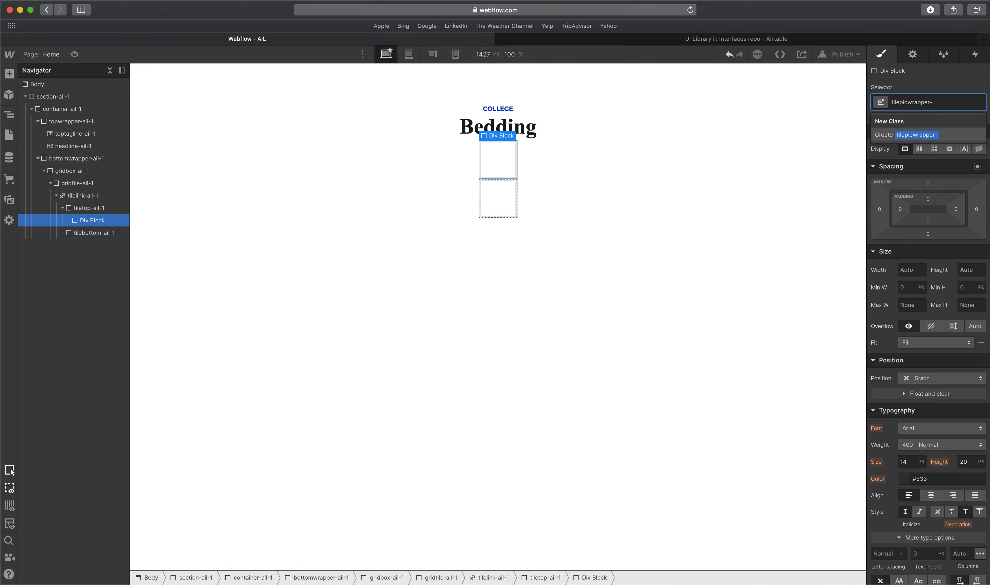
type("ail-1")
key("Return")
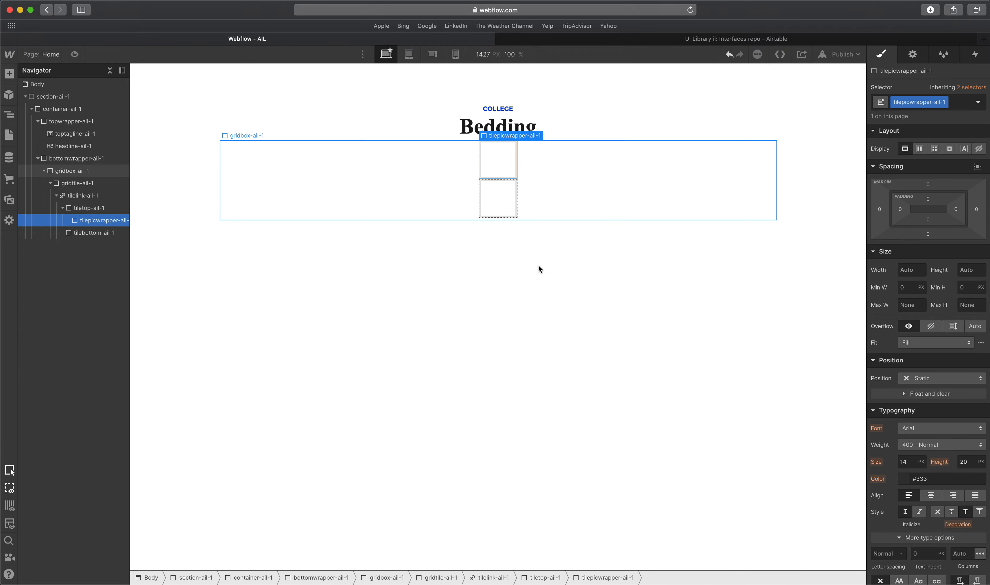
Switch to Adobe XD and inspect the size, corner radius and border of the Comforter Sets circle.
key("ctrl+Up")
left_click(435, 317)
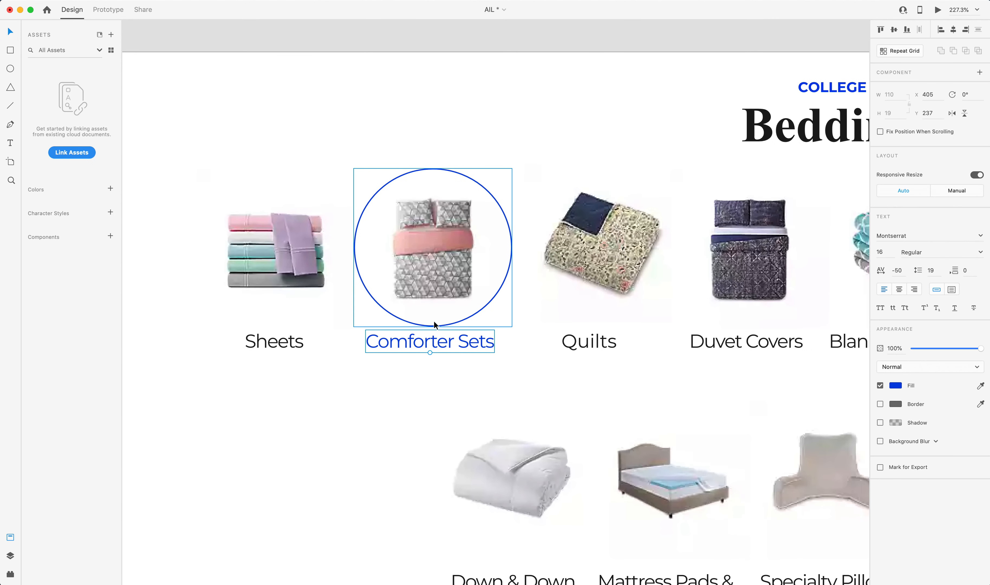
left_click(451, 189)
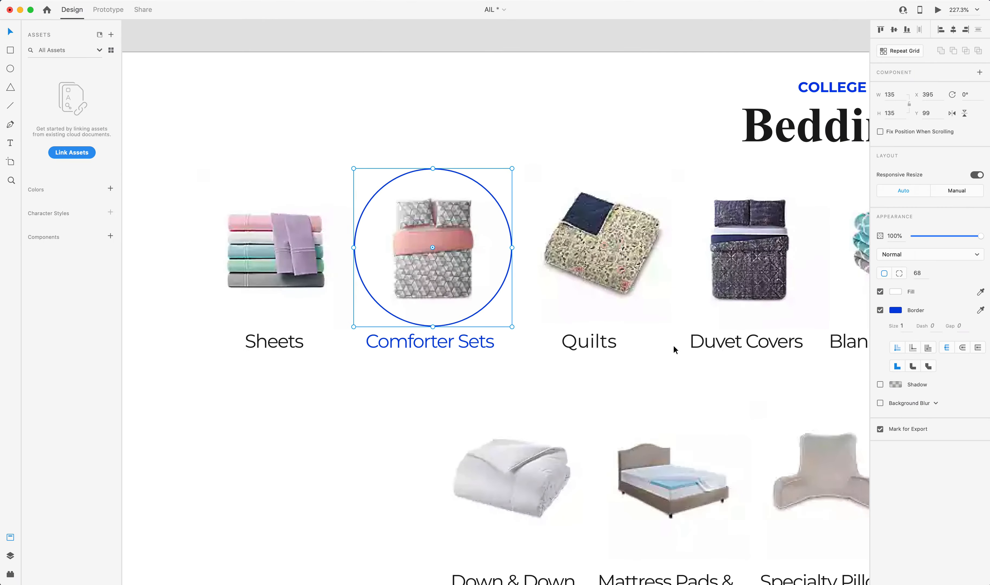
Compare tilepicwrapper-ail-1 in Webflow with the Comforter Sets circle in Adobe XD, and check the circle's width.
key("ctrl+Up")
left_click(516, 268)
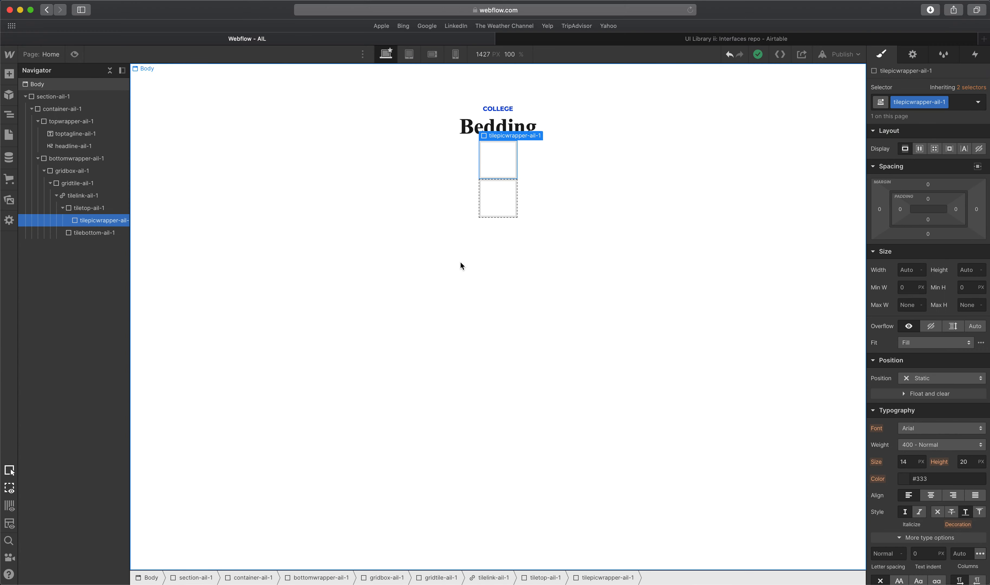
key("ctrl+Up")
left_click(378, 339)
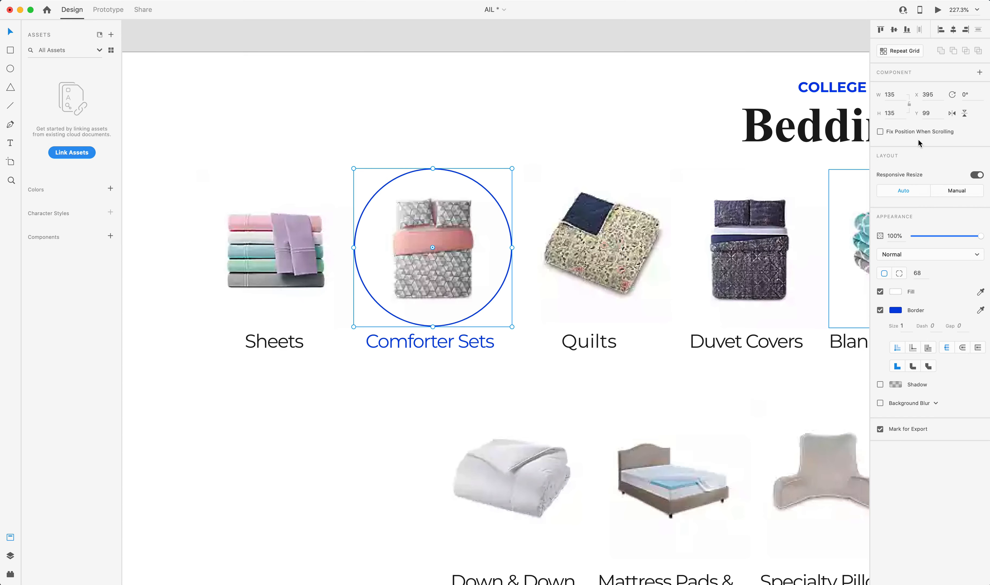
left_click(894, 94)
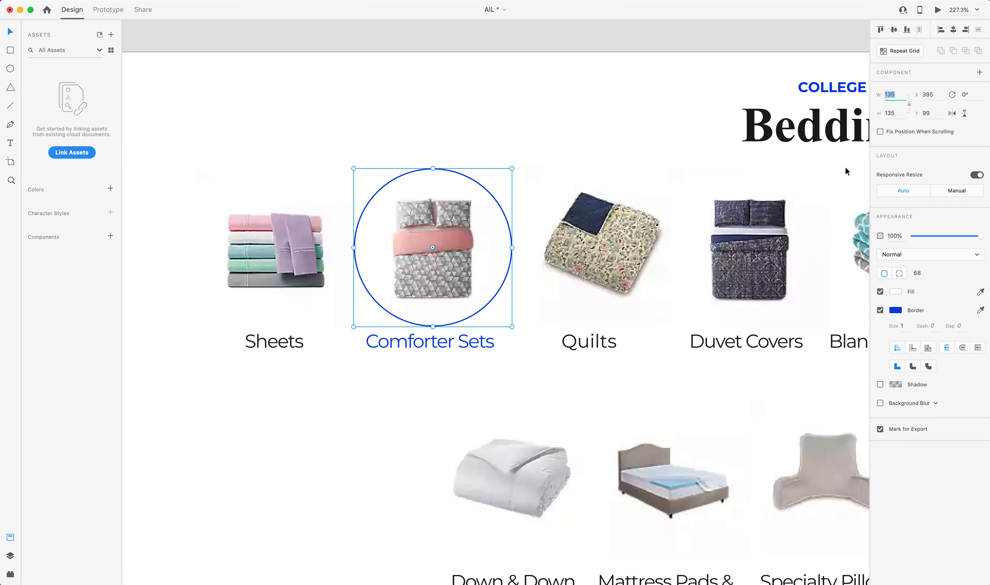
key("ctrl+Up")
left_click(435, 244)
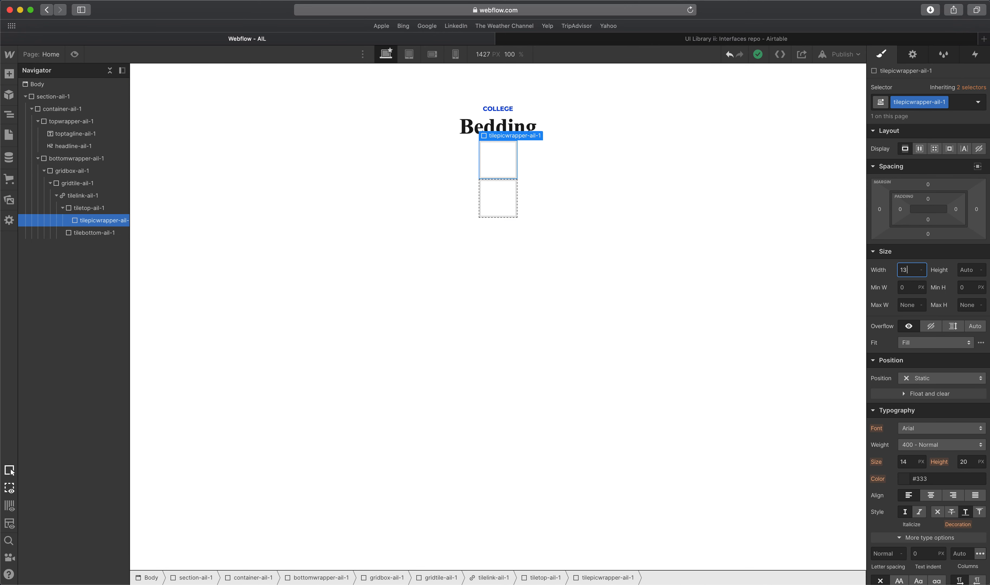
key("BackSpace")
key("BackSpace")
key("BackSpace")
key("Return")
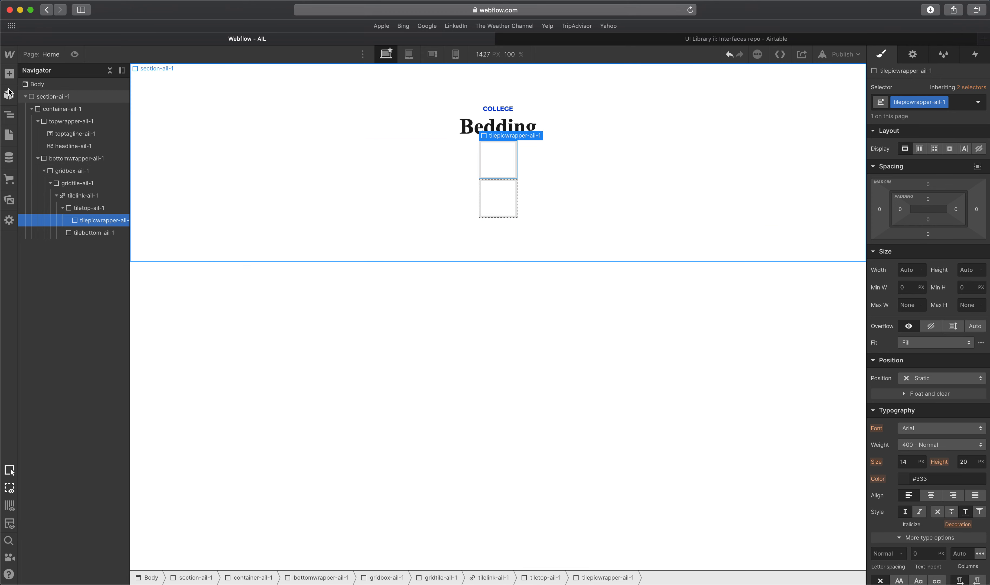
Add a placeholder image inside tilepicwrapper-ail-1 and give it the class tilepicbg-ail-1.
left_click(9, 80)
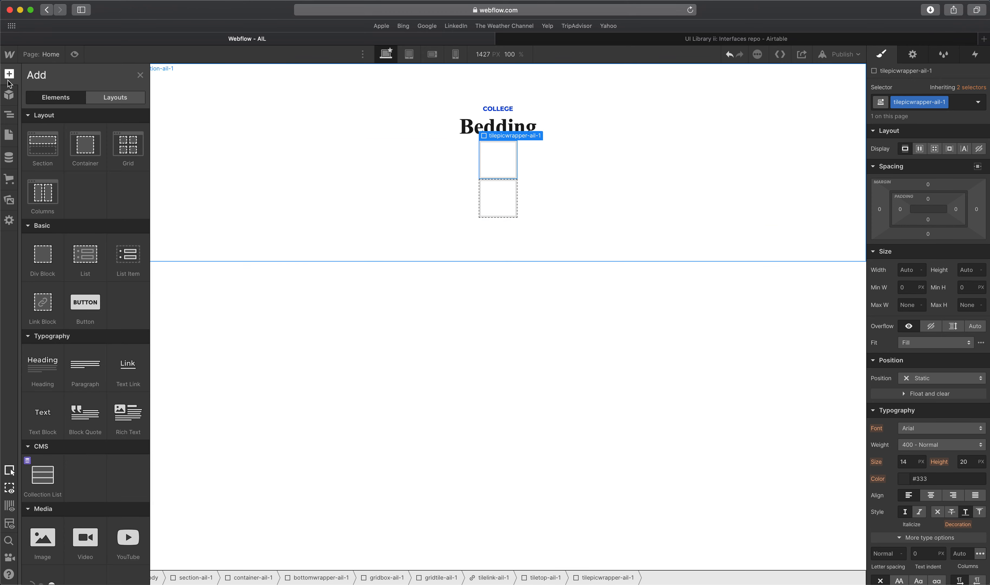
left_click(50, 540)
left_click(941, 100)
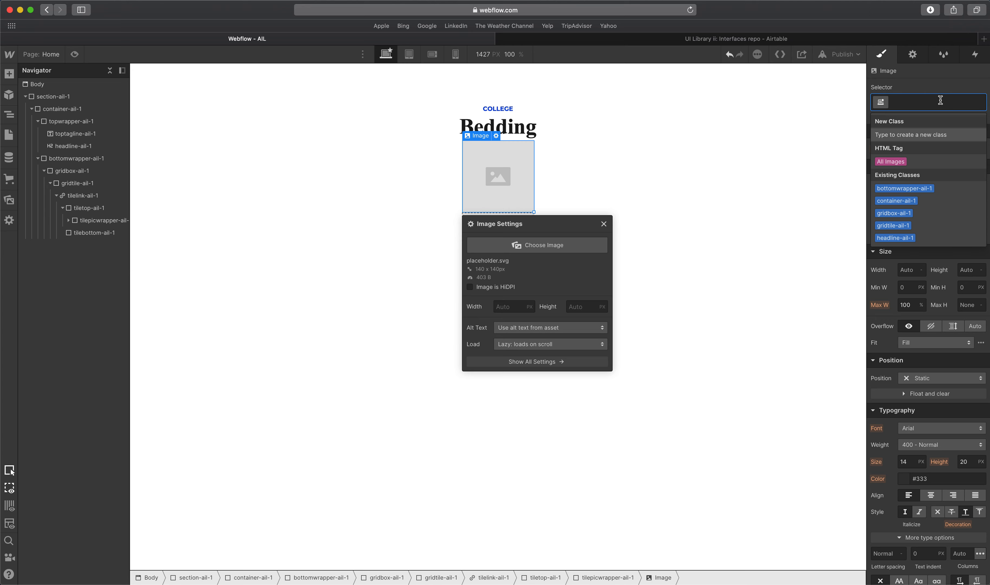
type("100%")
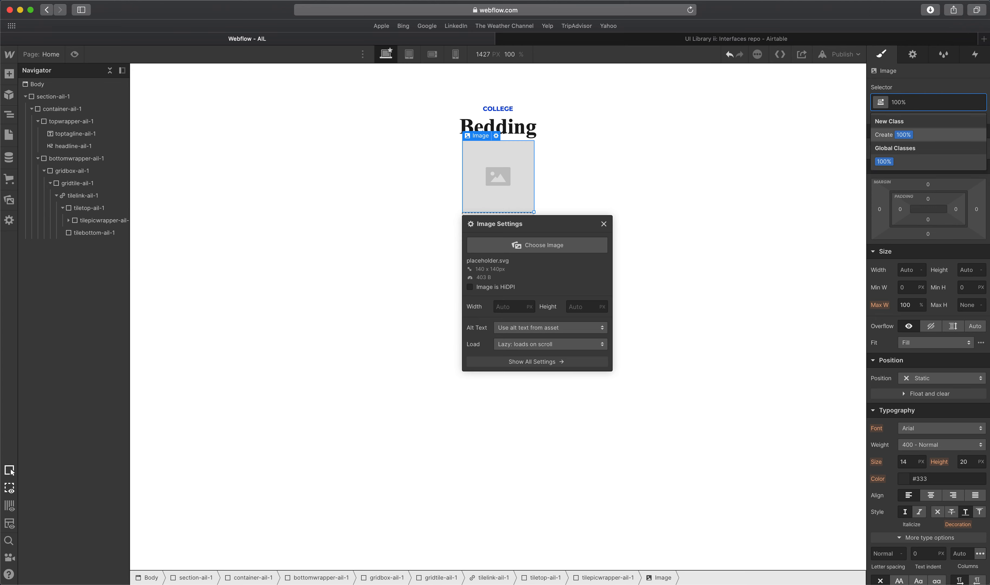
left_click(674, 225)
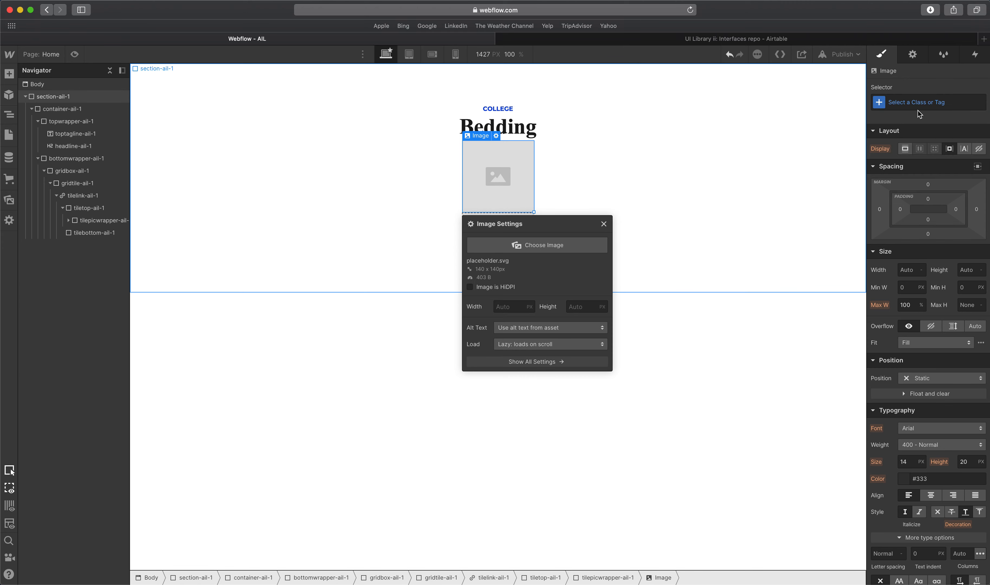
left_click(919, 104)
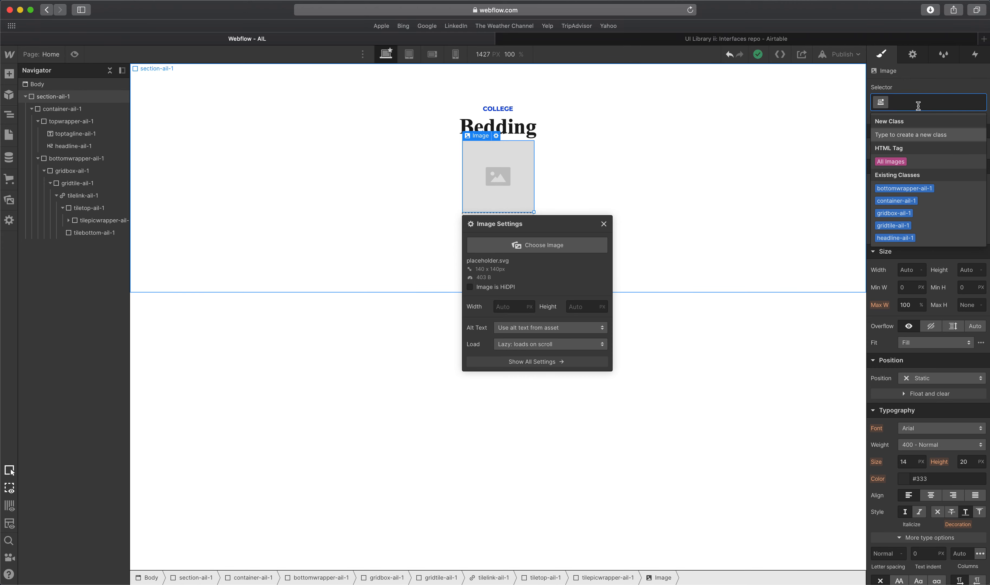
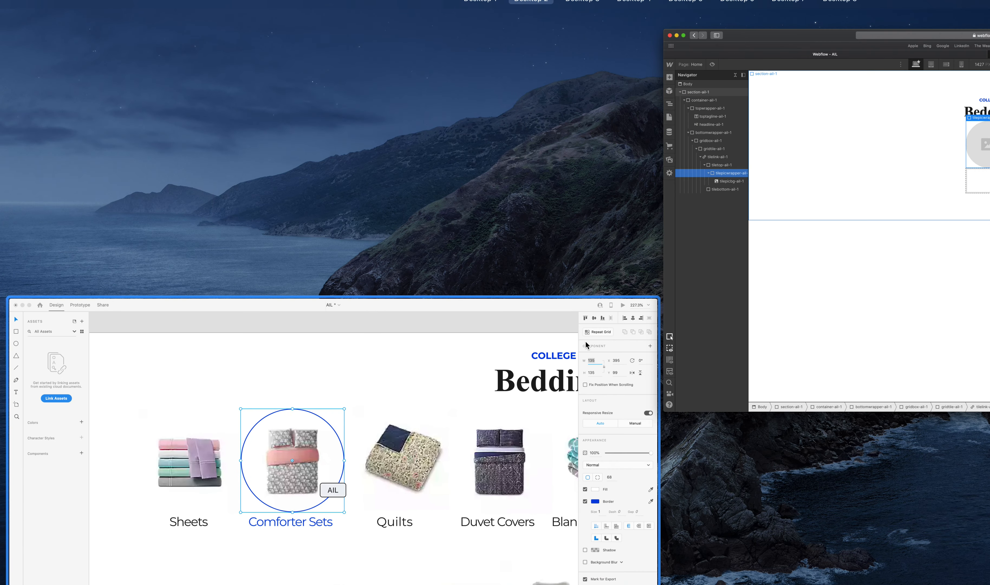
Return to Webflow and set the opacity of the tilepicbg-ail-1 image to 0.
left_click(810, 257)
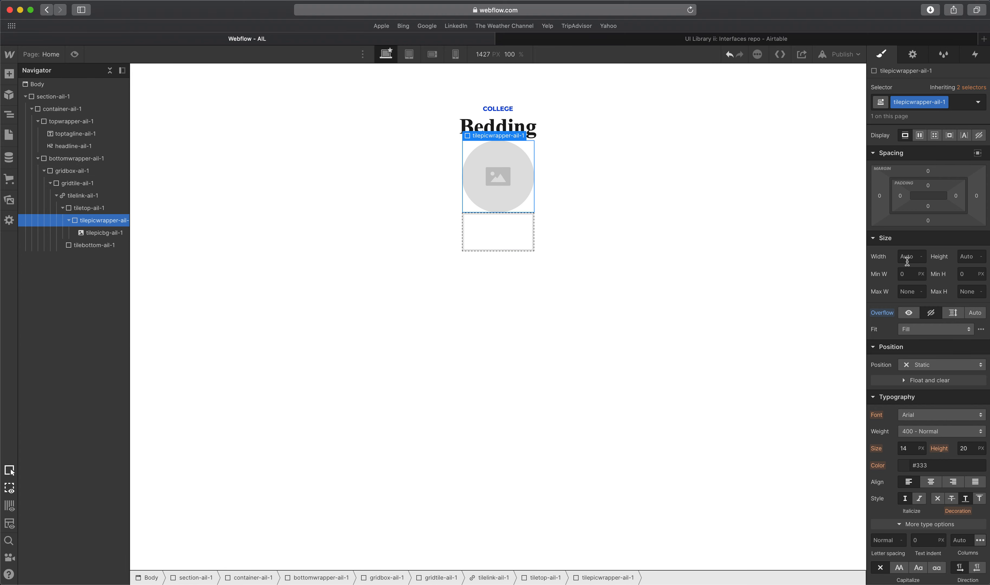
left_click(508, 185)
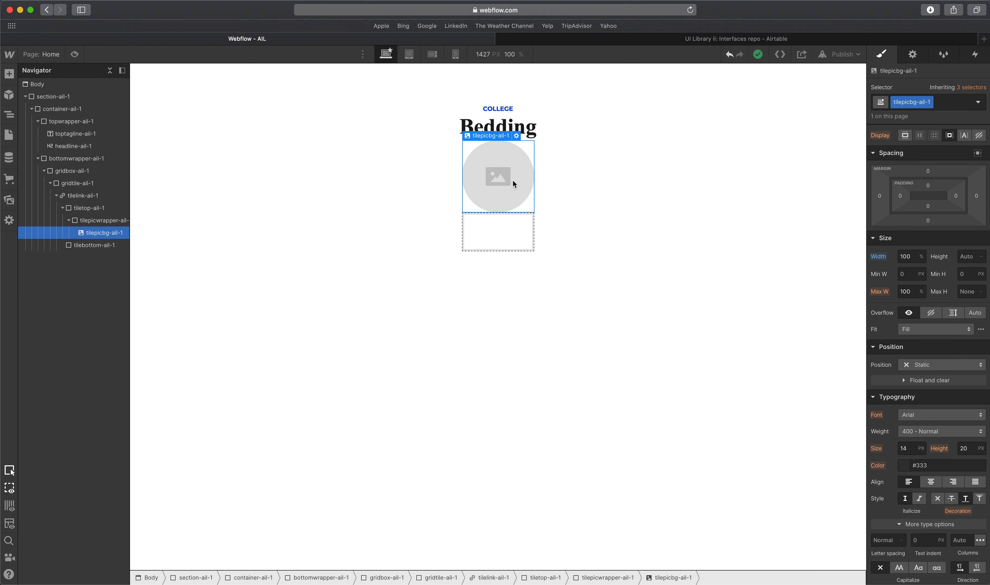
scroll(926, 212, "down", 10)
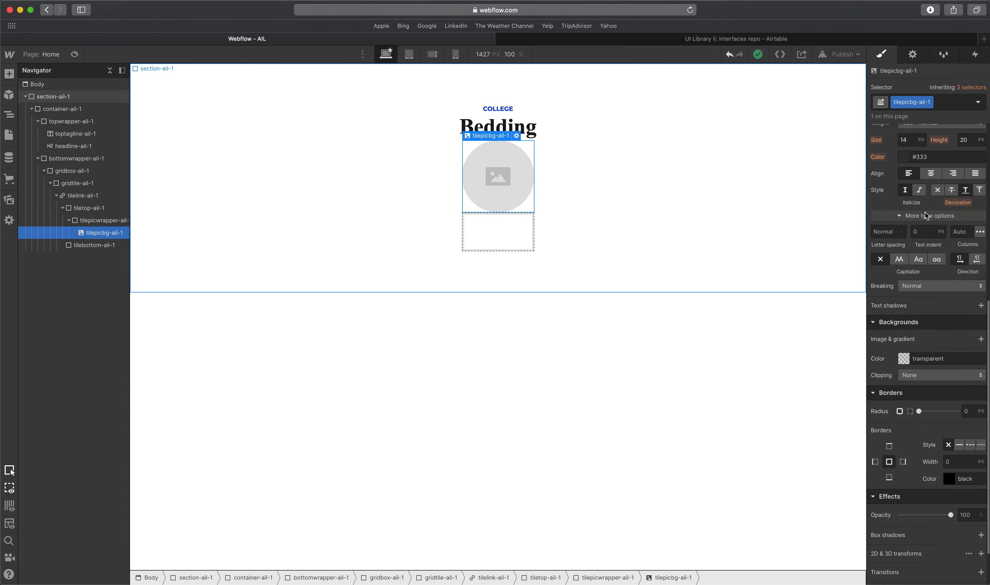
left_click_drag(952, 459, 876, 462)
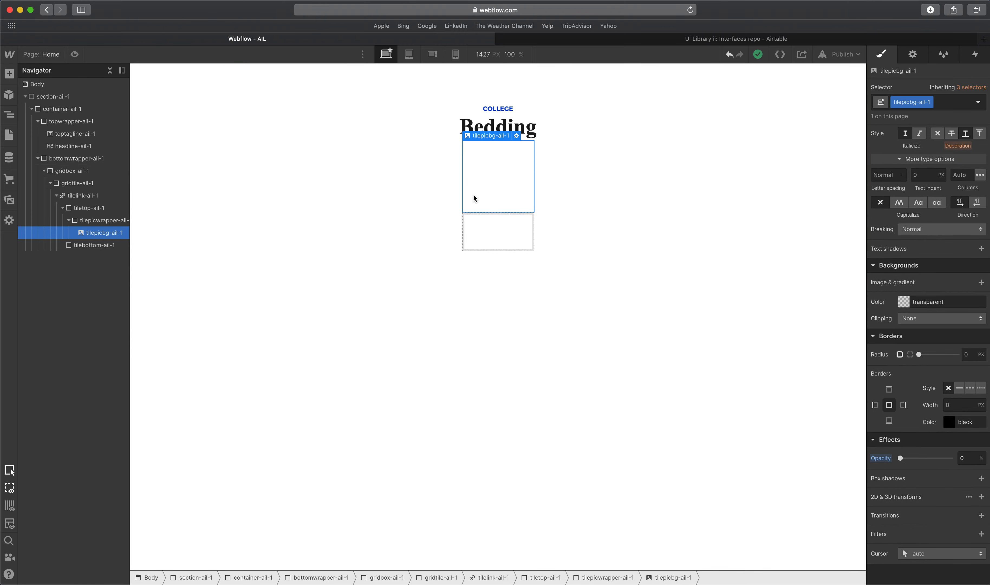
Give tilepicwrapper-ail-1 fully rounded corners and a 1 px solid border, and copy the Comforter Sets circle's border color from Adobe XD.
left_click(91, 221)
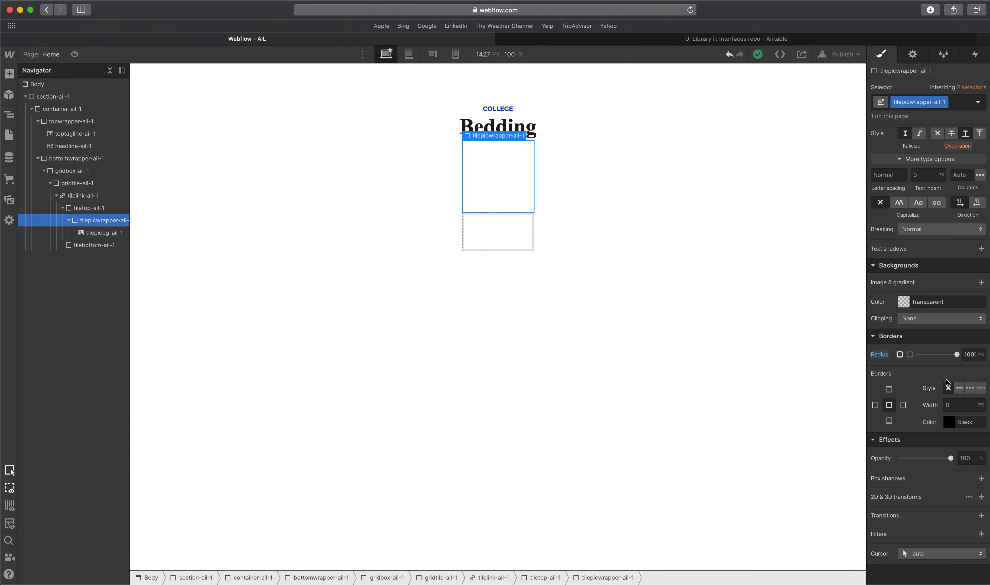
left_click(959, 388)
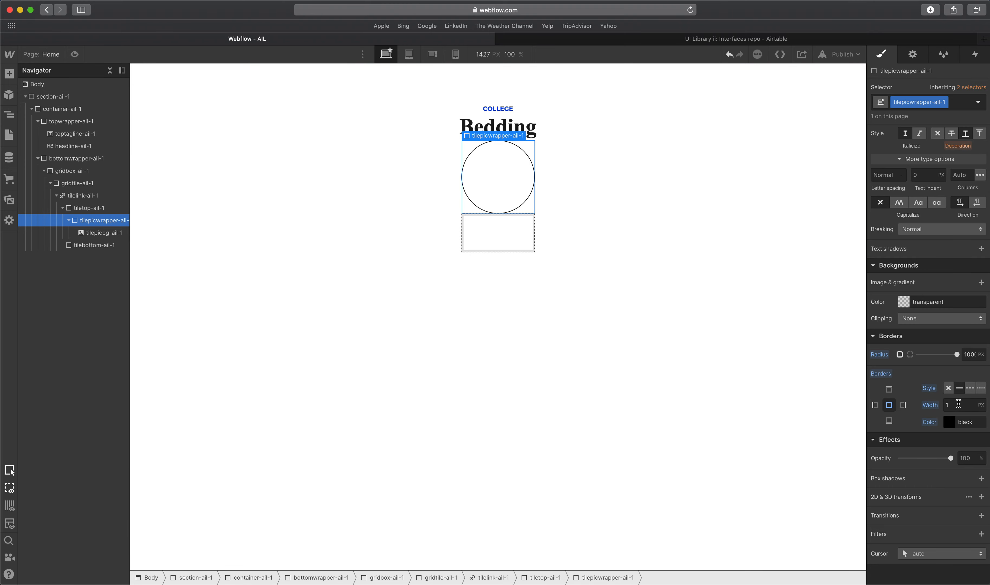
key("ctrl+Up")
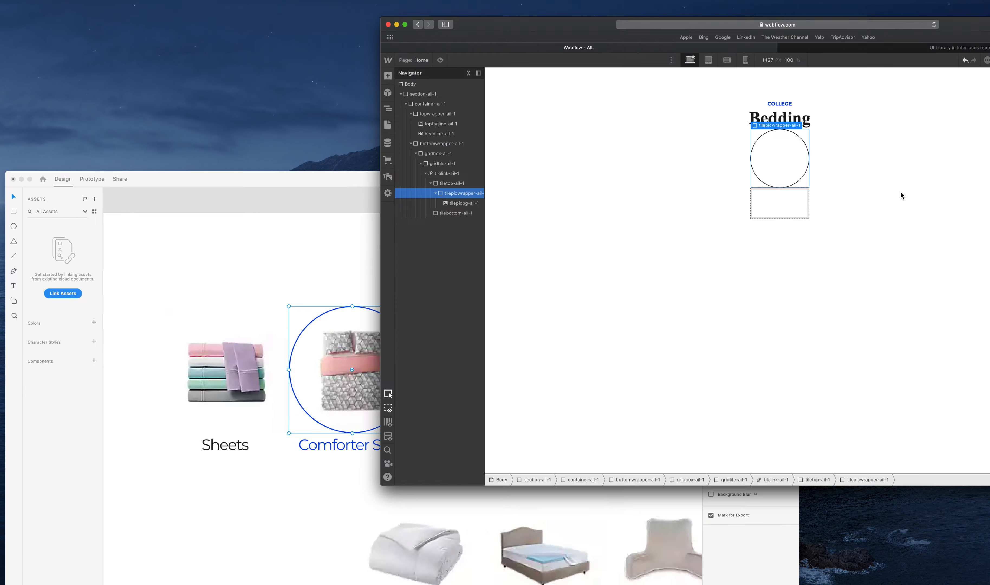
left_click(541, 441)
left_click(898, 313)
left_click(895, 311)
key("super+c")
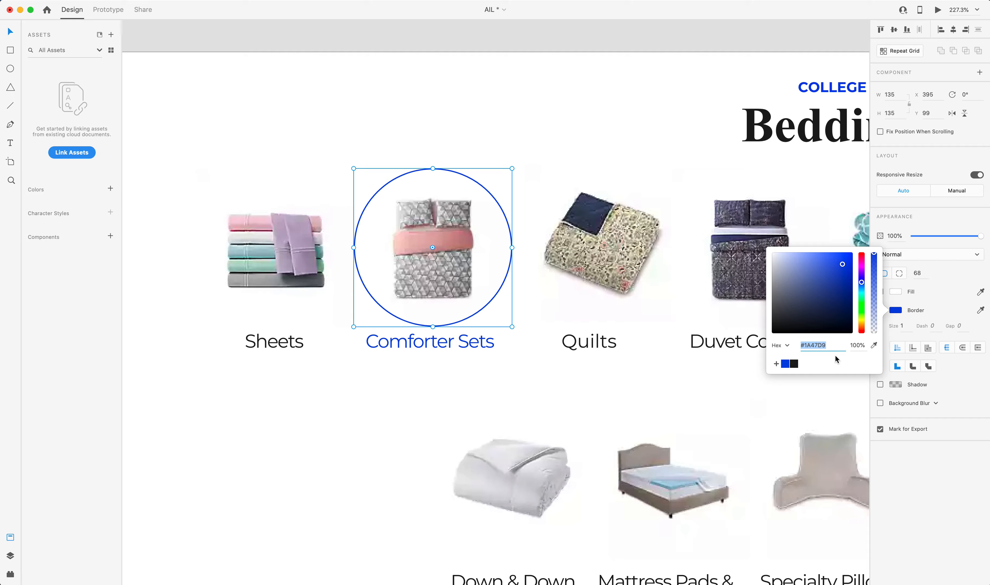
Set the border color of tilepicwrapper-ail-1 in Webflow to #1A47D9 and save it as the global swatch Slate Blue.
key("ctrl+Up")
left_click(410, 277)
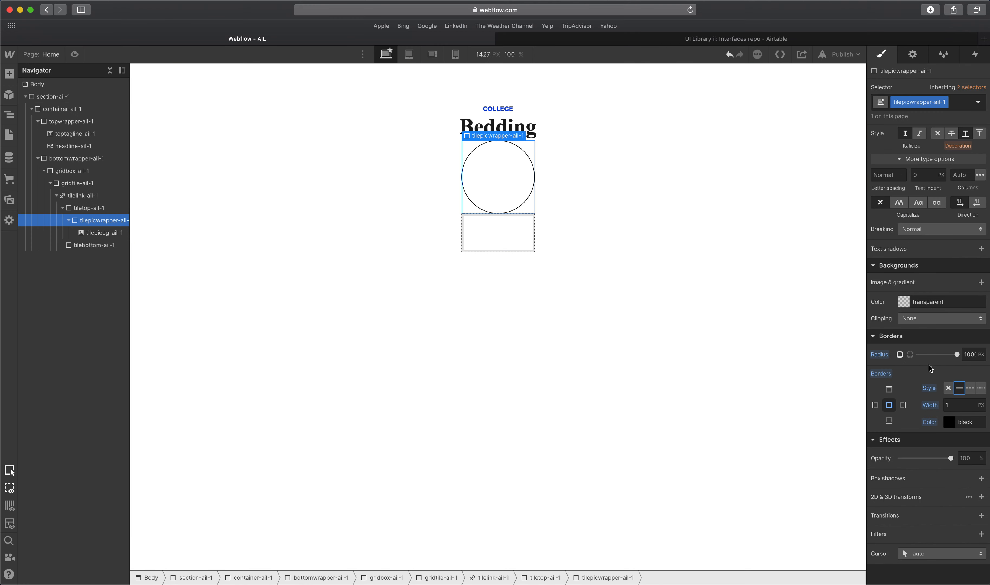
left_click(961, 421)
key("super+v")
left_click(951, 424)
left_click(907, 404)
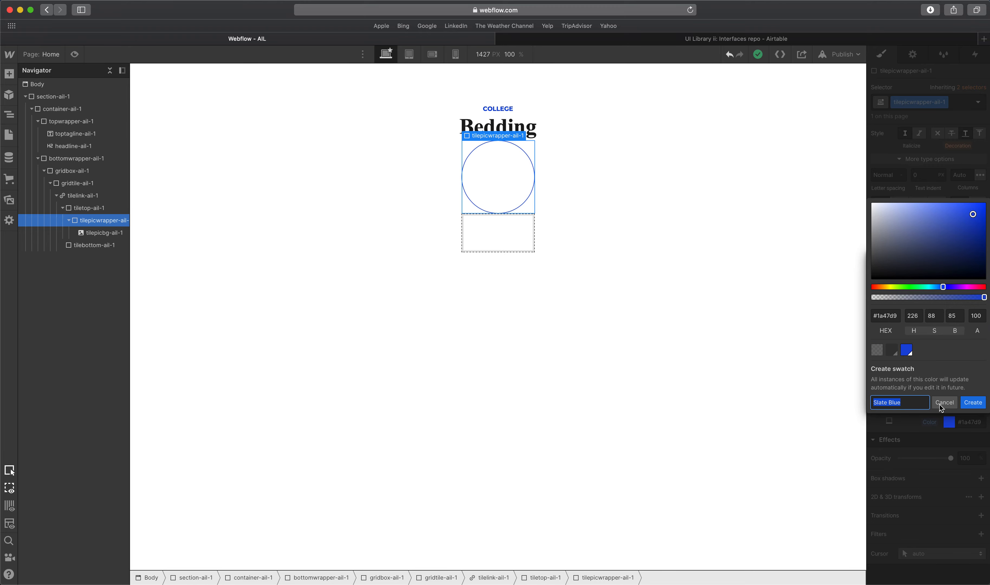
left_click(979, 406)
left_click(917, 213)
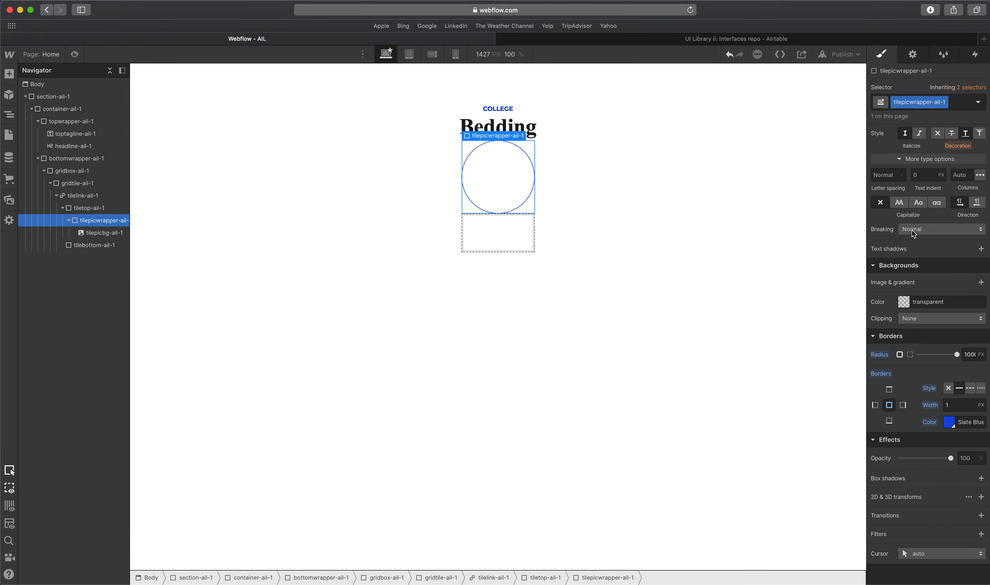
Inspect the outlined circle in Webflow and compare it with the Comforter Sets circle and its picture in Adobe XD.
left_click(583, 203)
left_click(520, 189)
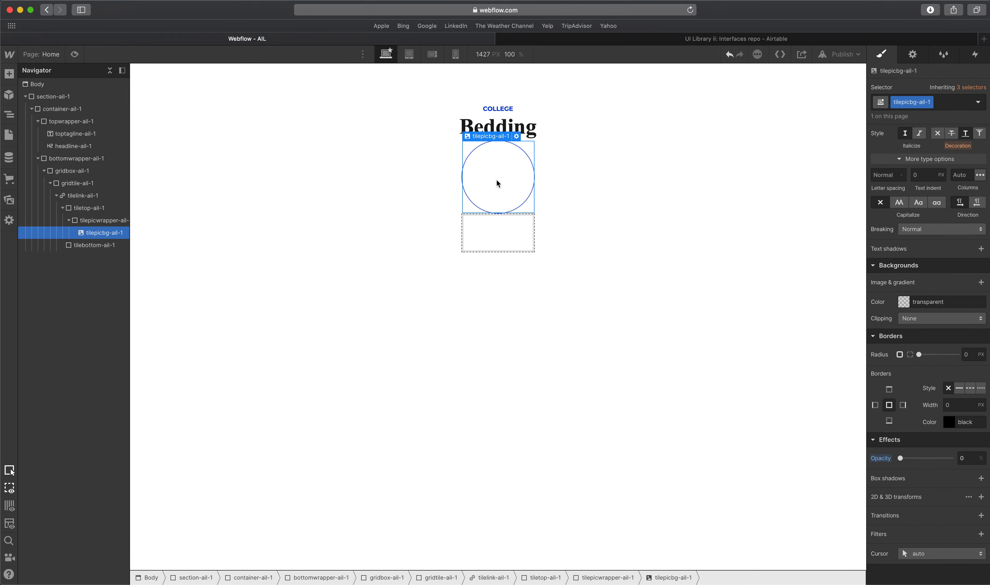
left_click(492, 304)
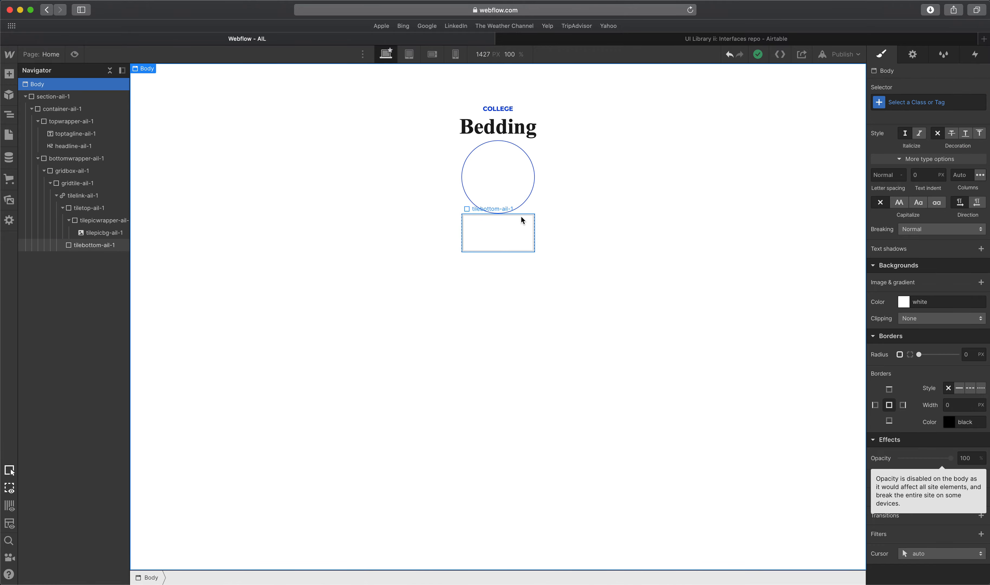
left_click(505, 201)
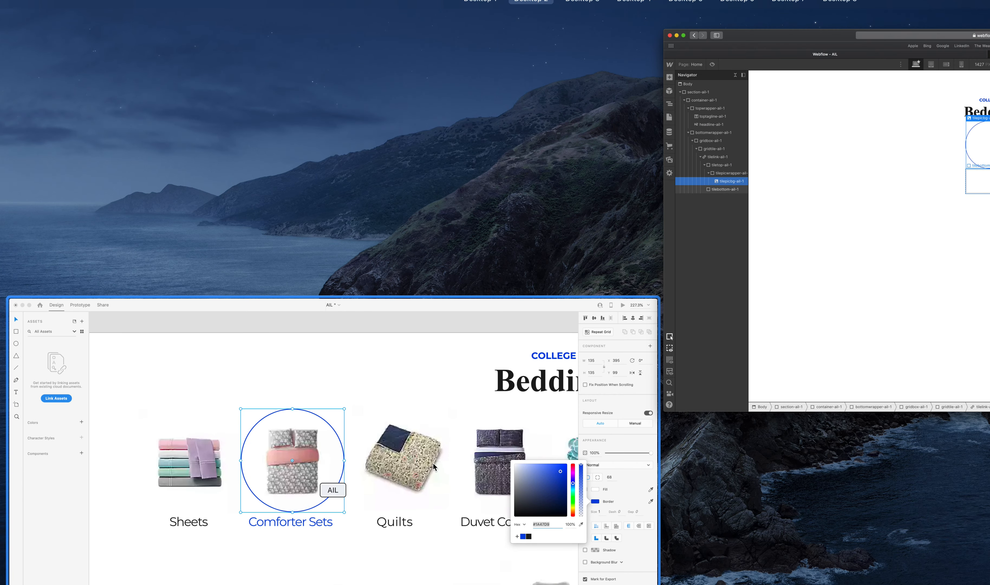
left_click(333, 490)
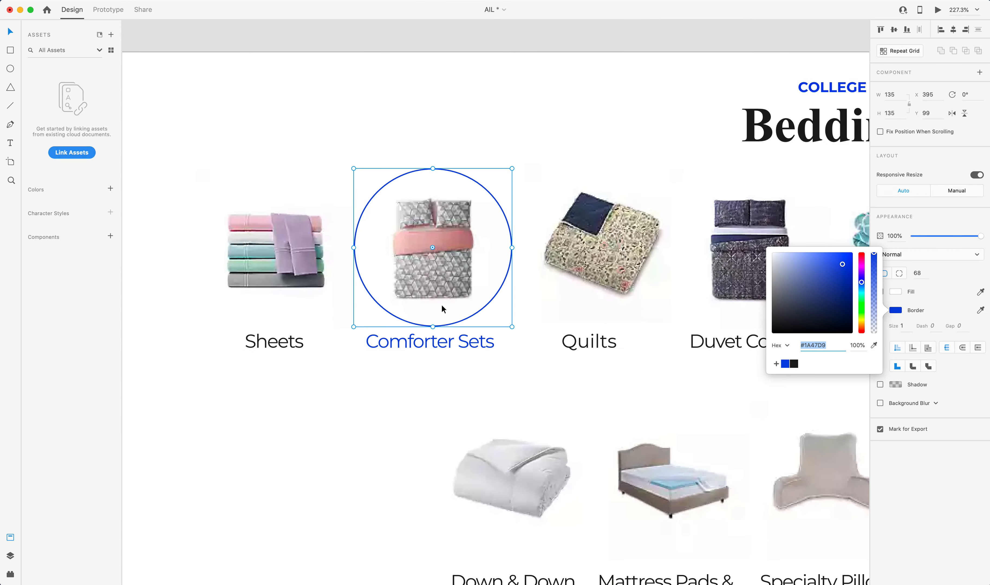
left_click(447, 315)
key("alt")
scroll(428, 277, "up", 1)
key("ctrl+Up")
left_click(420, 259)
Add a centered background image to tilepicwrapper-ail-1 with a custom width of 80% and no tiling.
left_click(113, 221)
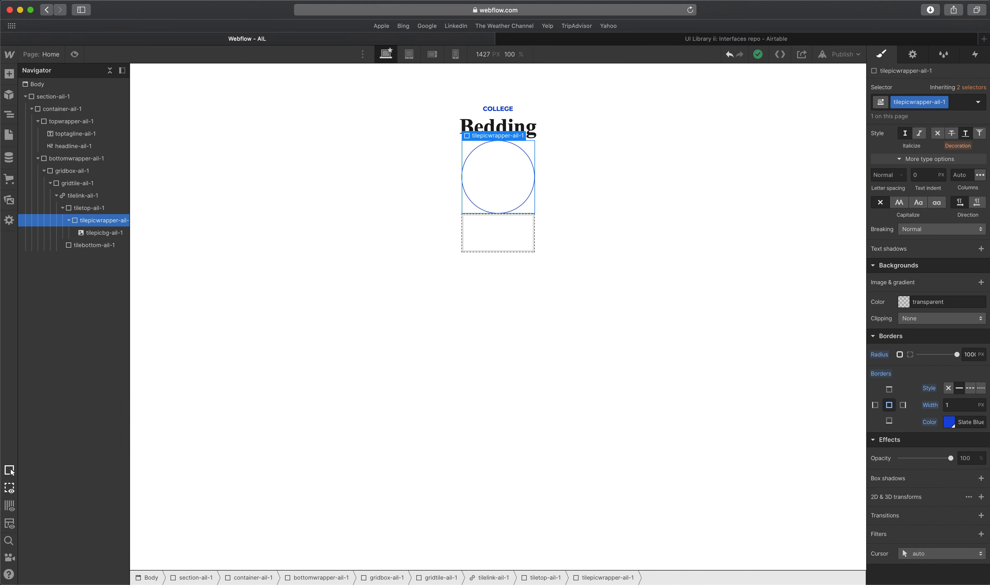
left_click(981, 283)
left_click(917, 454)
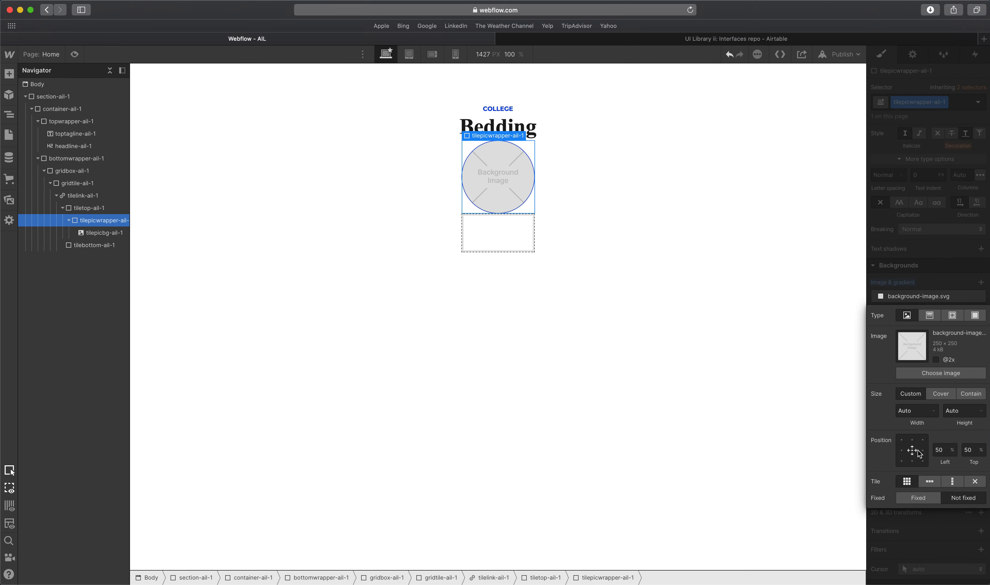
left_click(923, 410)
type("80")
key("Tab")
left_click(979, 483)
left_click(949, 276)
left_click(425, 206)
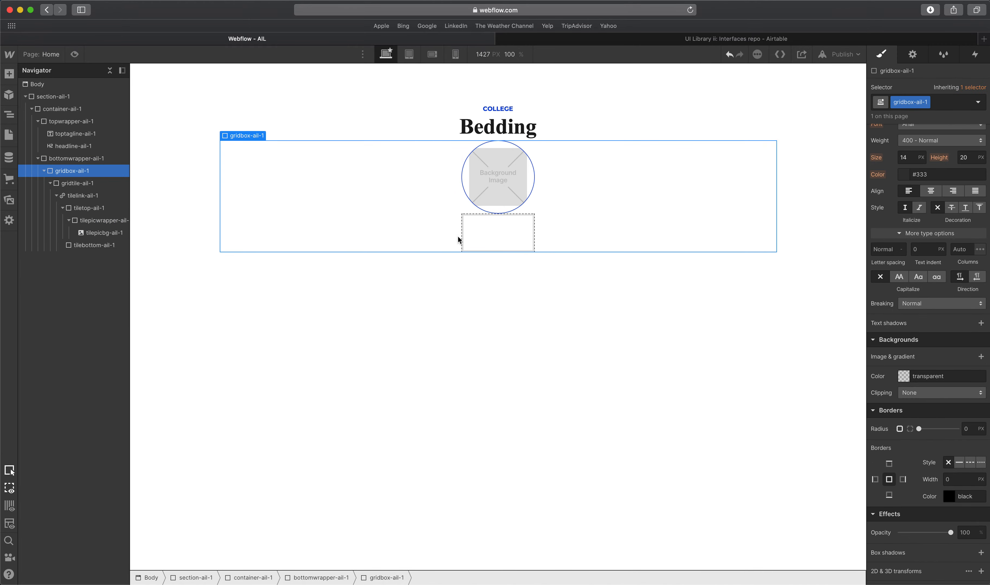
Set the background image width of tilepicwrapper-ail-1 to 70%, keeping the height on Auto.
left_click(470, 235)
left_click(481, 187)
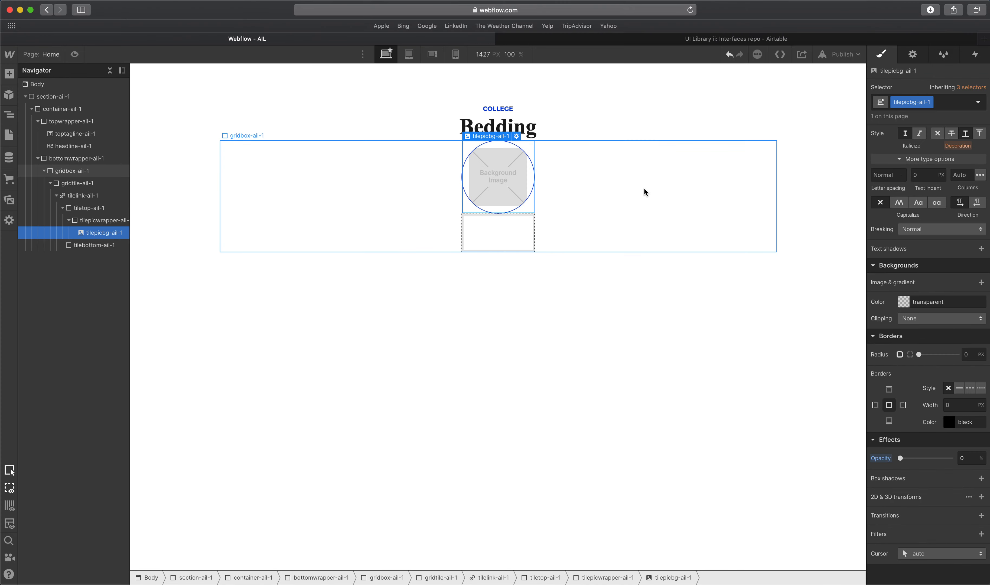
left_click(471, 173)
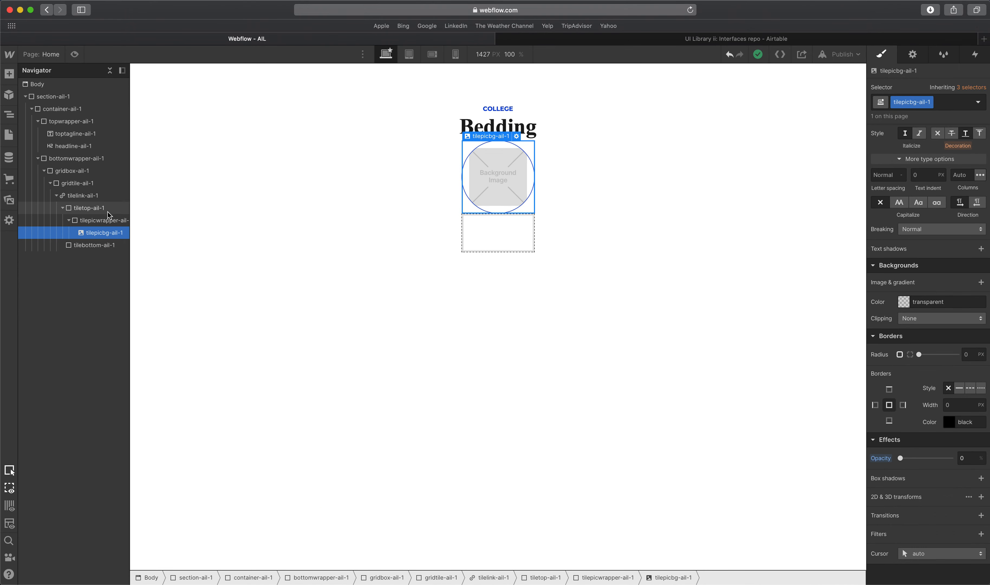
left_click(104, 220)
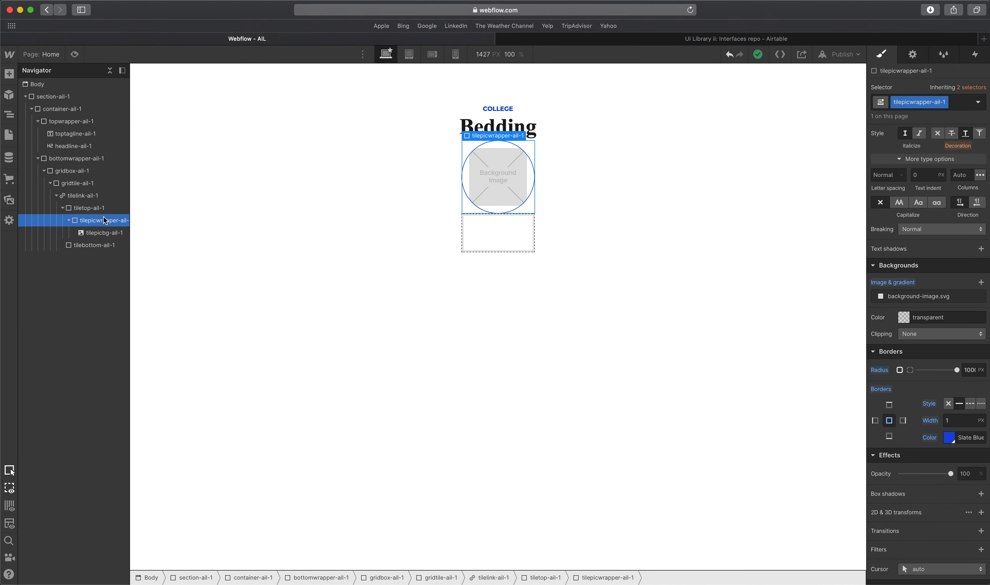
left_click(905, 298)
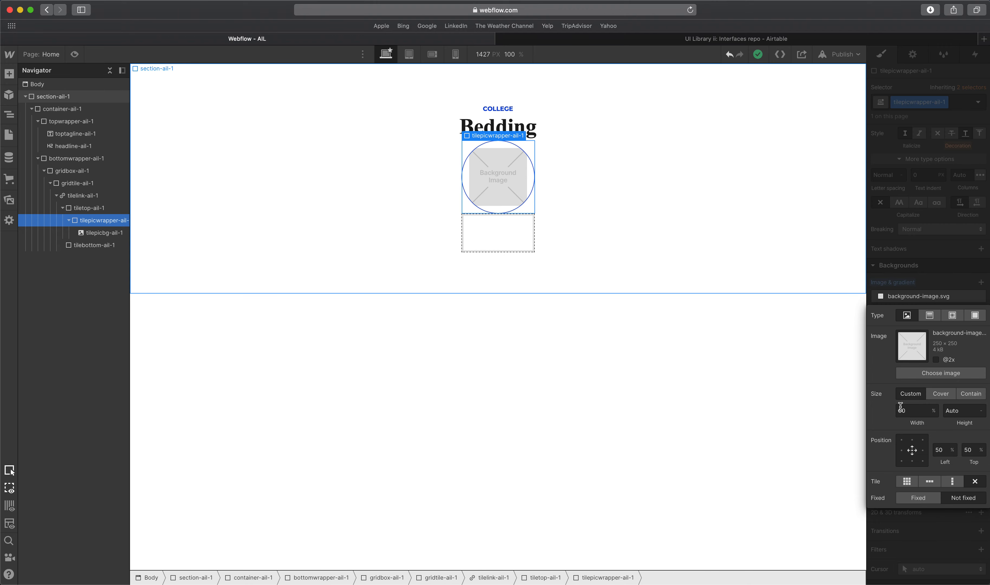
left_click(909, 411)
type("70")
key("Tab")
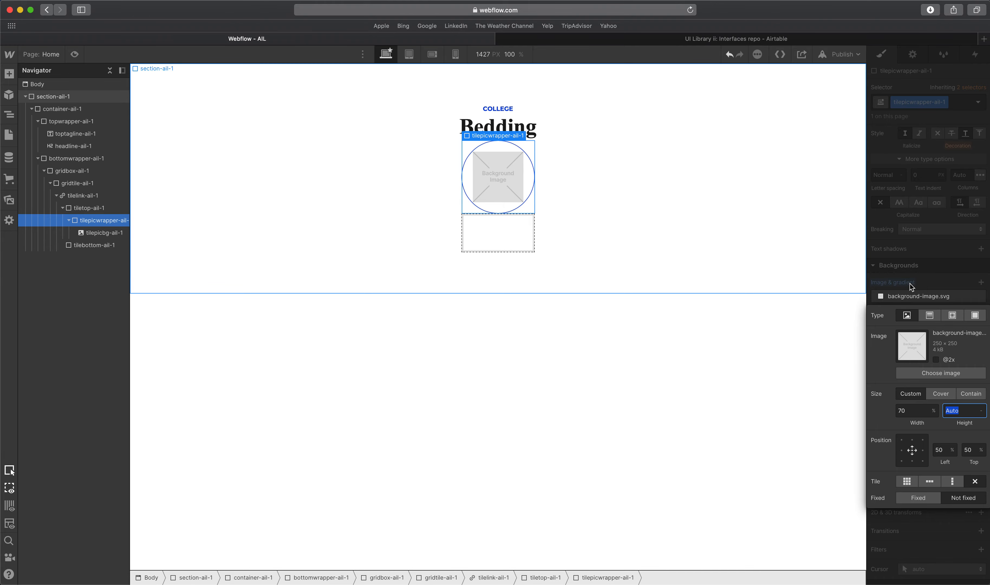
left_click(911, 235)
Examine the tile's elements in Webflow: tilepicbg-ail-1, tilebottom-ail-1 and tiletop-ail-1 with its nested picture wrapper.
left_click(575, 254)
key("ctrl+Up")
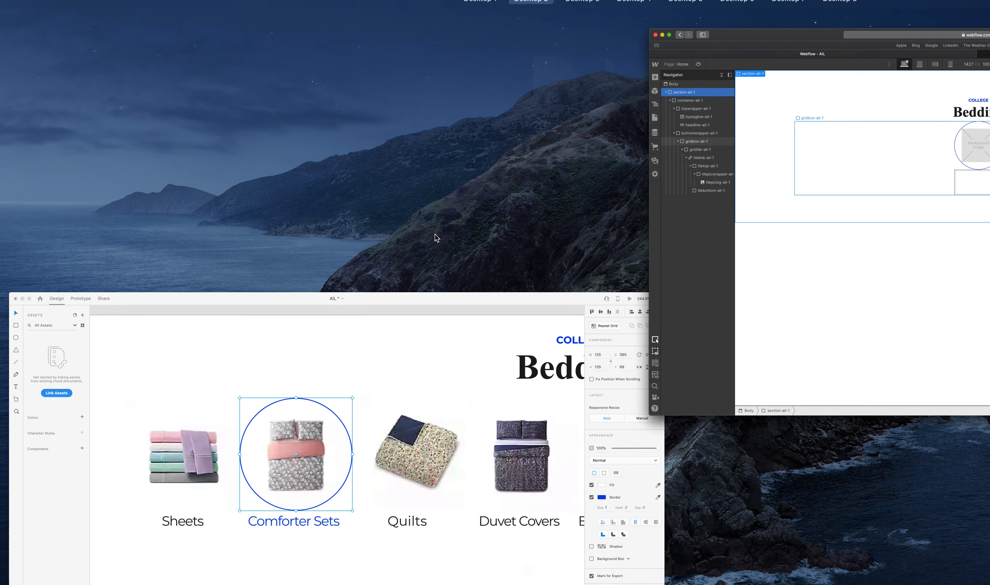
left_click(842, 202)
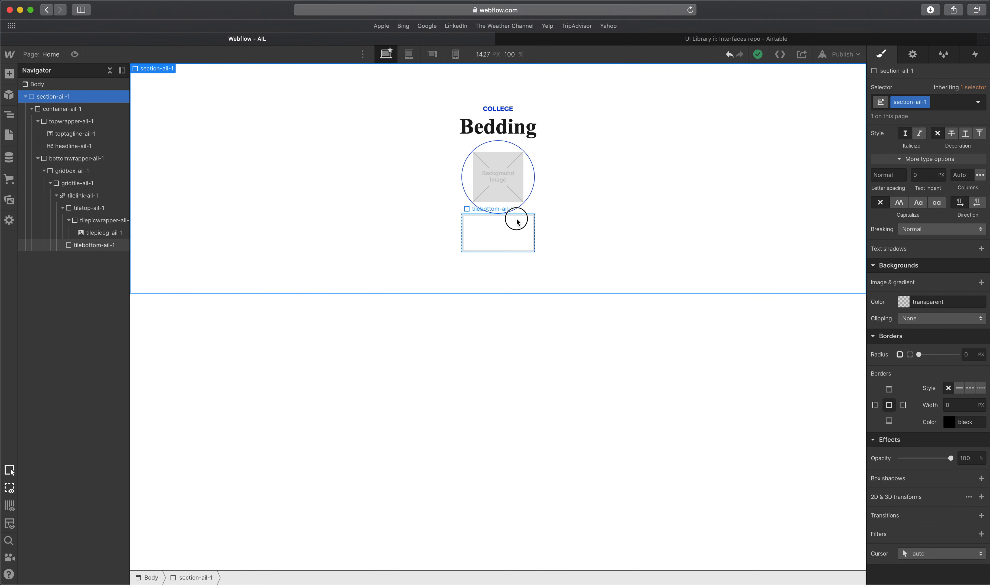
left_click(517, 221)
left_click(520, 191)
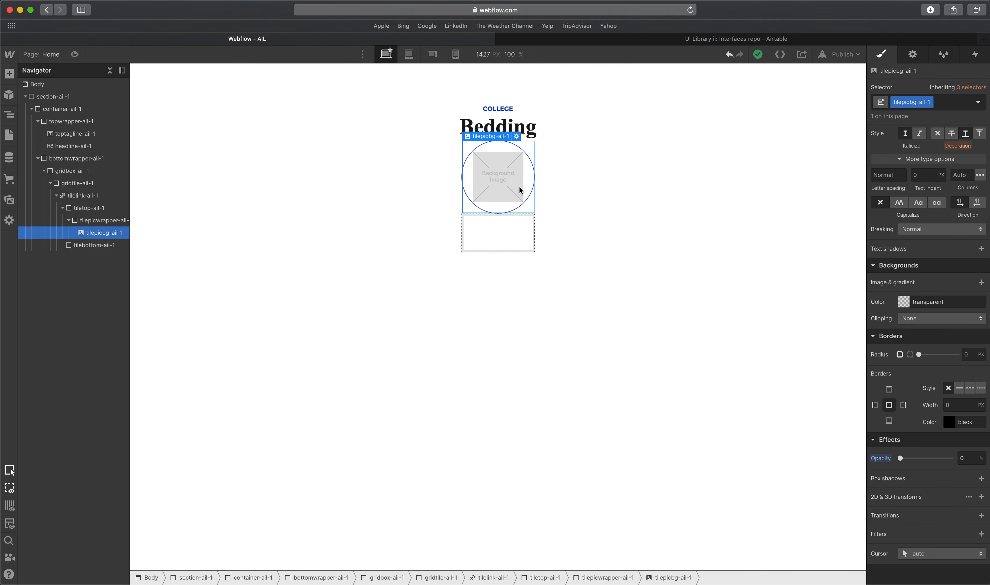
left_click(496, 245)
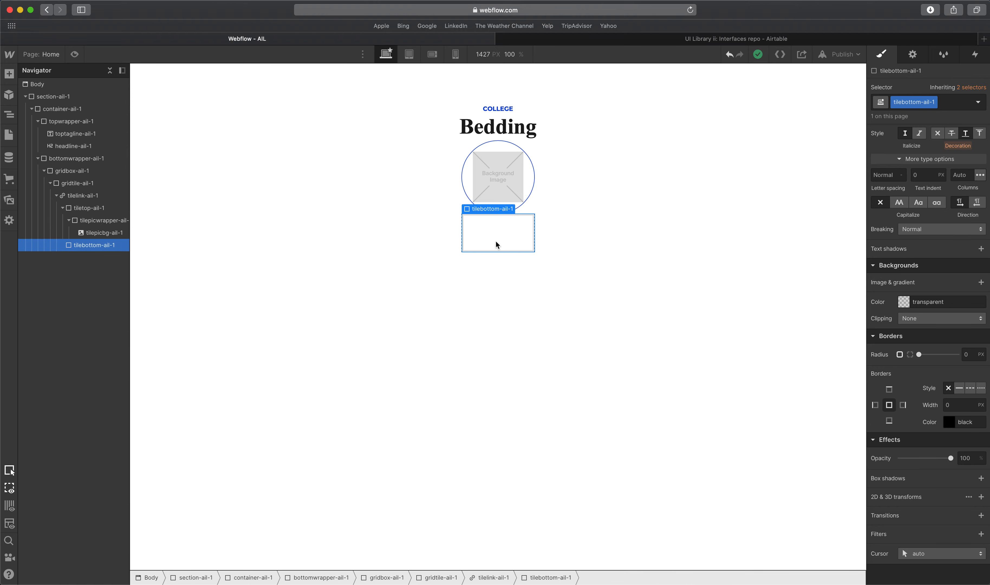
left_click(502, 188)
left_click(98, 212)
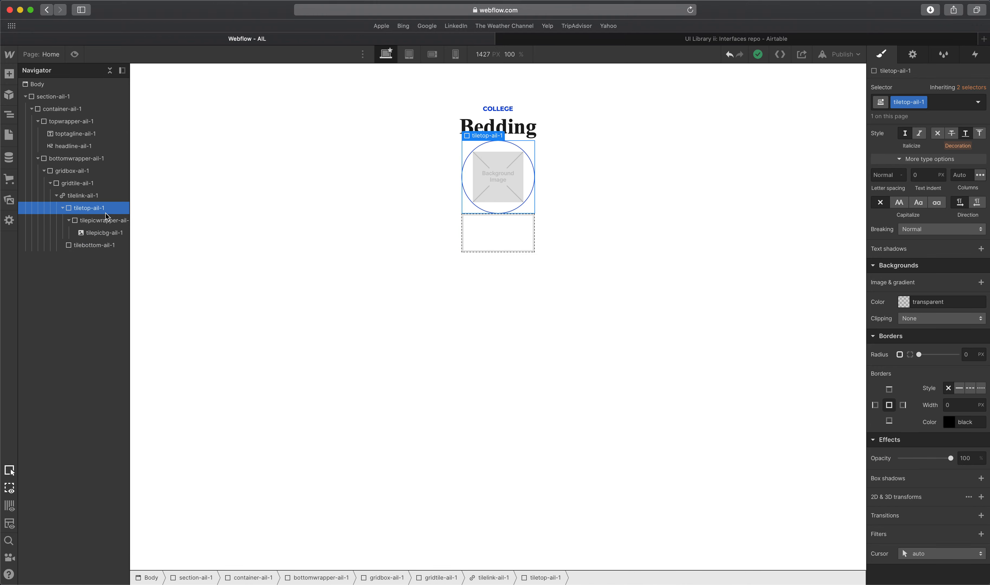
left_click(63, 208)
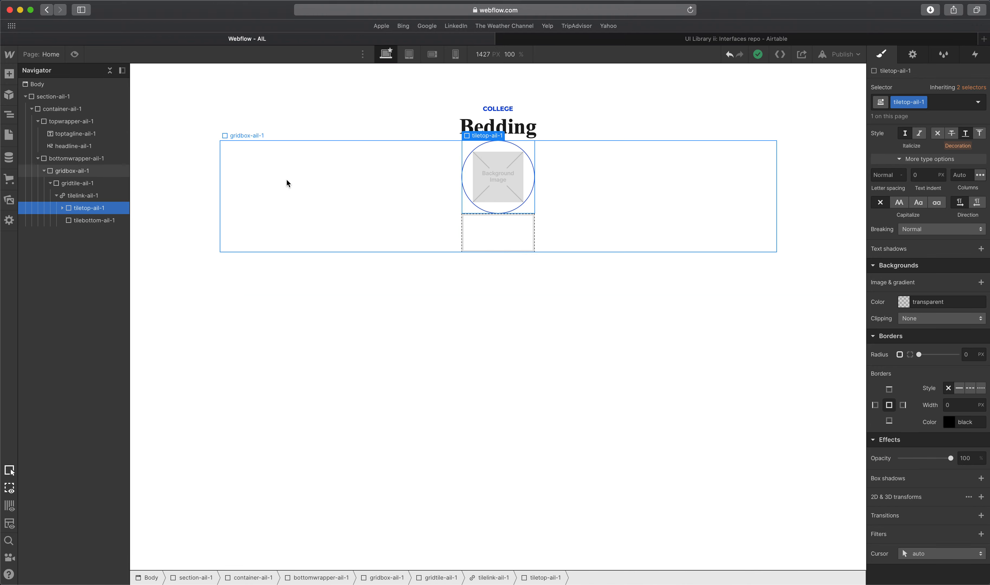
Switch to Adobe XD and draw a filled rectangle about 156 by 126 over the Comforter Sets circle.
key("ctrl+Up")
left_click(381, 393)
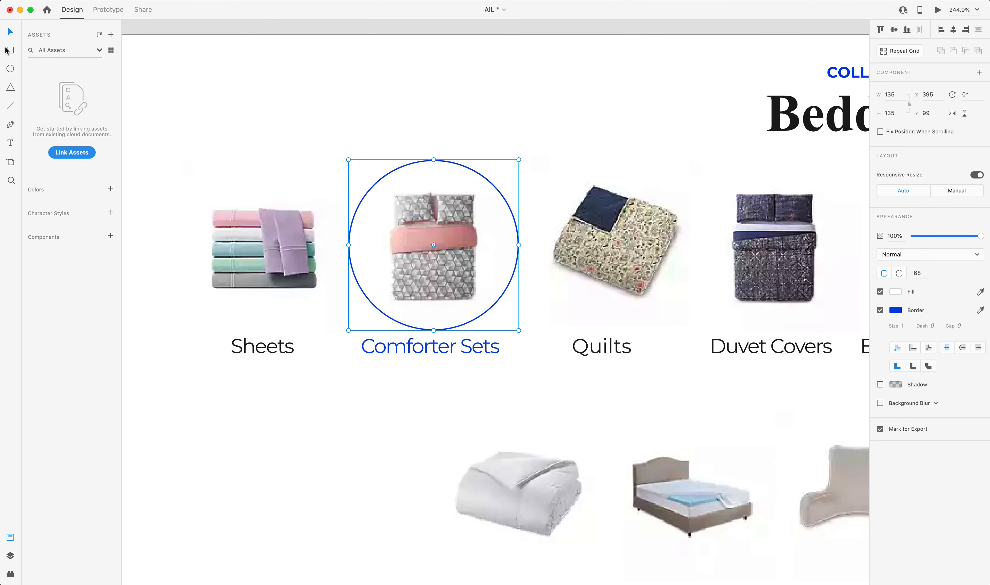
left_click_drag(339, 166, 537, 325)
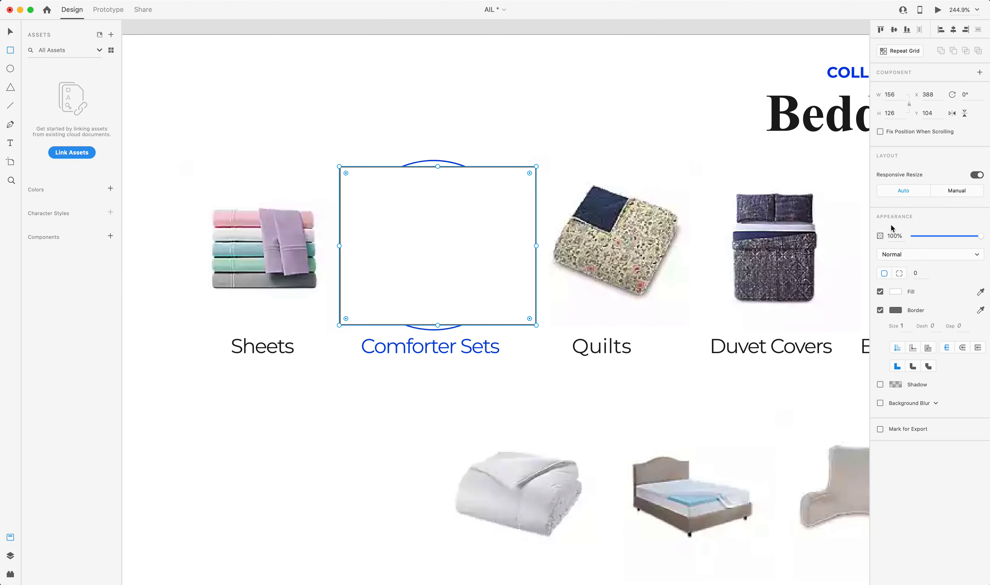
left_click(900, 292)
left_click(786, 283)
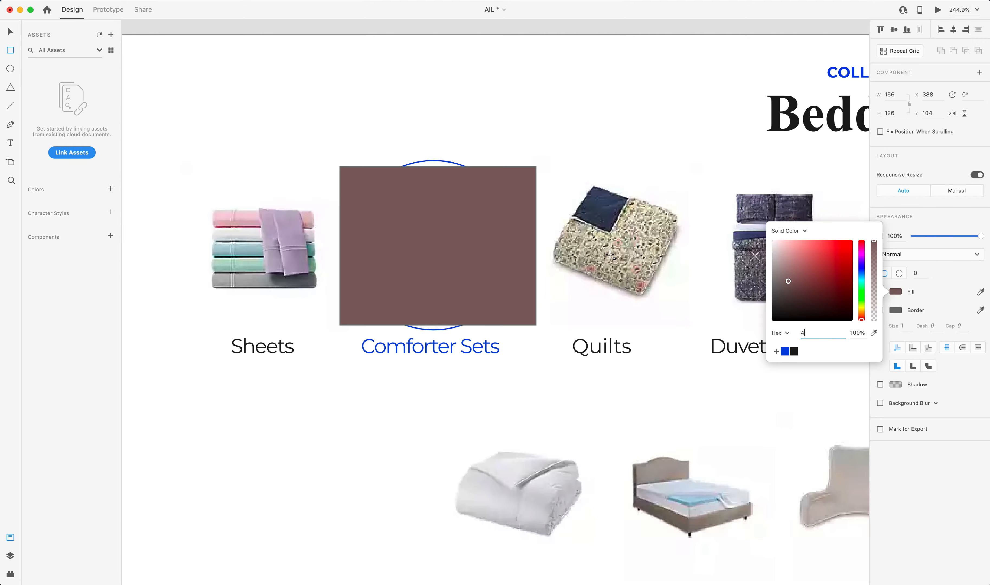
Give the rectangle a dark fill at 40% opacity and move it off the Comforter Sets picture toward the Sheets picture.
key("ctrl+Up")
left_click(842, 384)
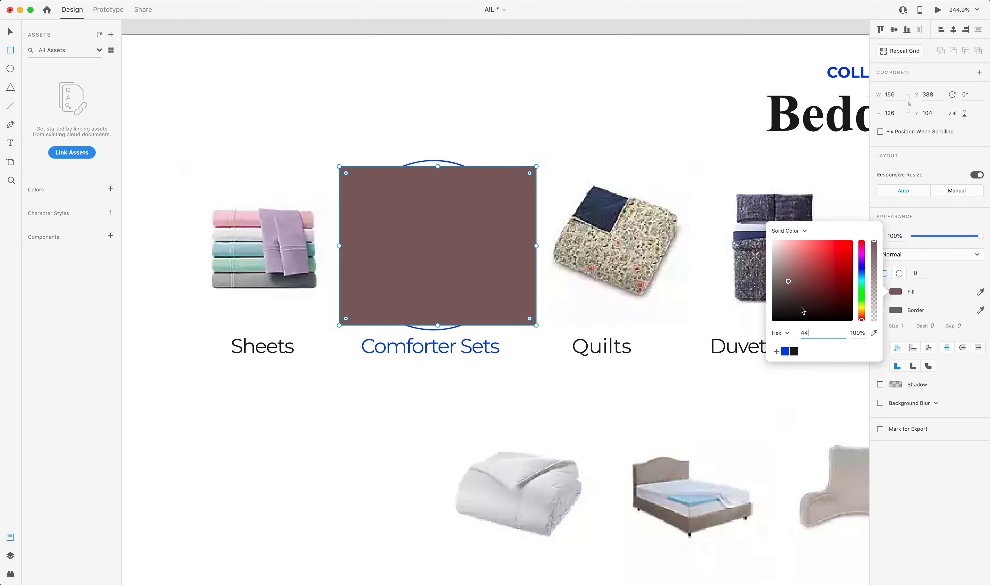
left_click(802, 308)
key("Escape")
key("4")
key("v")
mouse_move(452, 205)
left_mouse_down()
mouse_move(472, 200)
mouse_move(438, 199)
left_mouse_up()
Switch to Webflow and review the background image and border settings of tilepicwrapper-ail-1 and the opacity of tilepicbg-ail-1.
key("ctrl+Up")
left_click(404, 237)
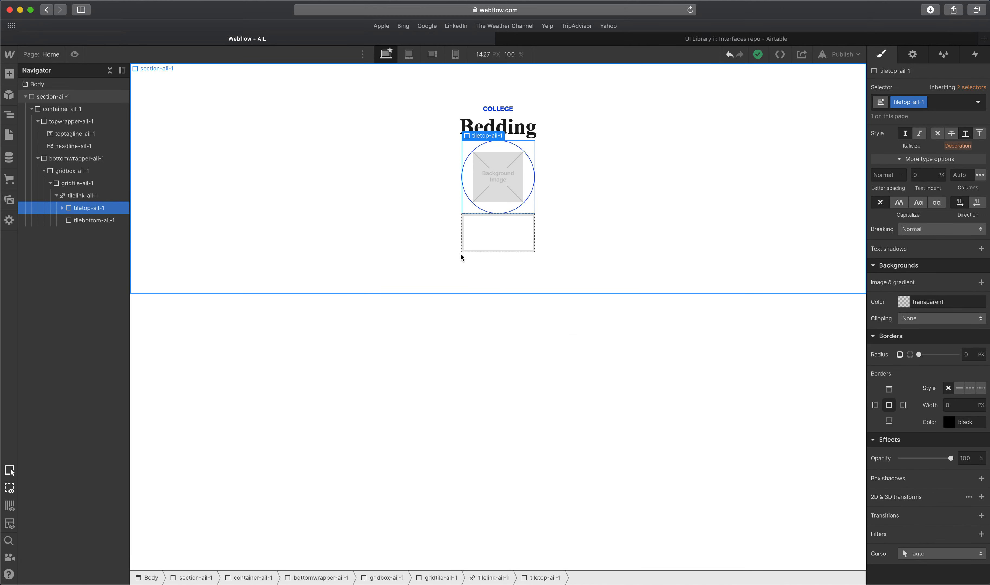
left_click(62, 208)
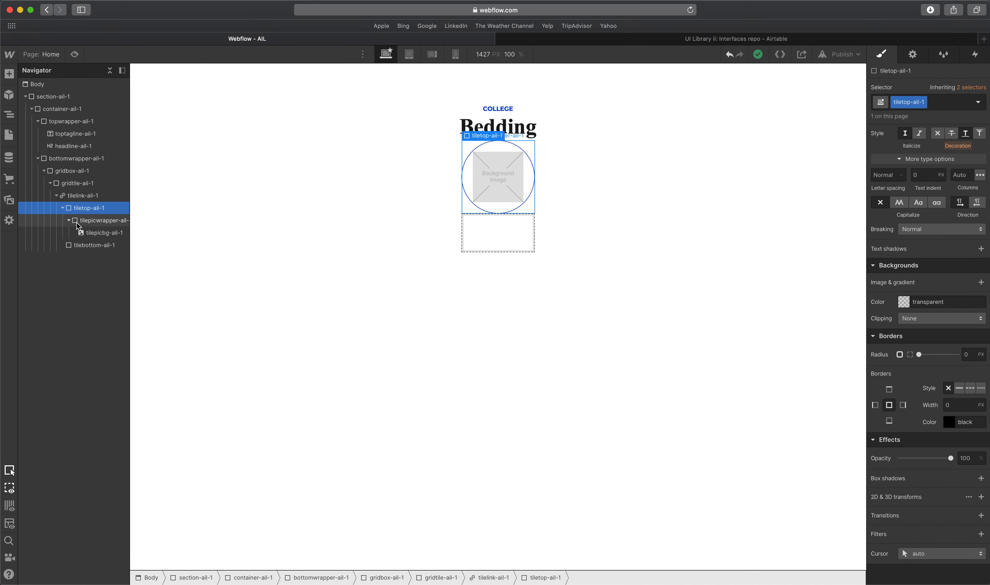
left_click(92, 221)
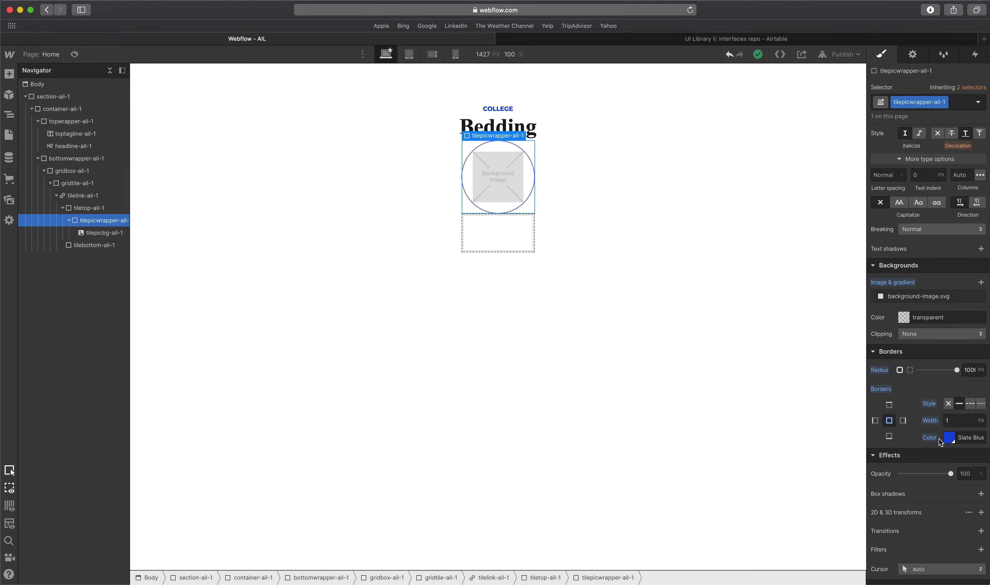
scroll(898, 341, "up", 2)
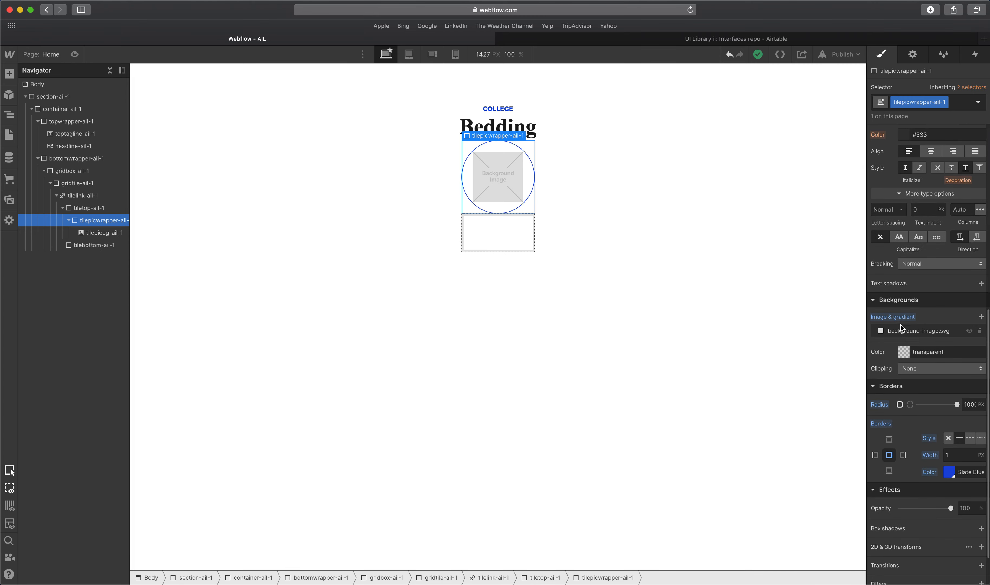
left_click(910, 333)
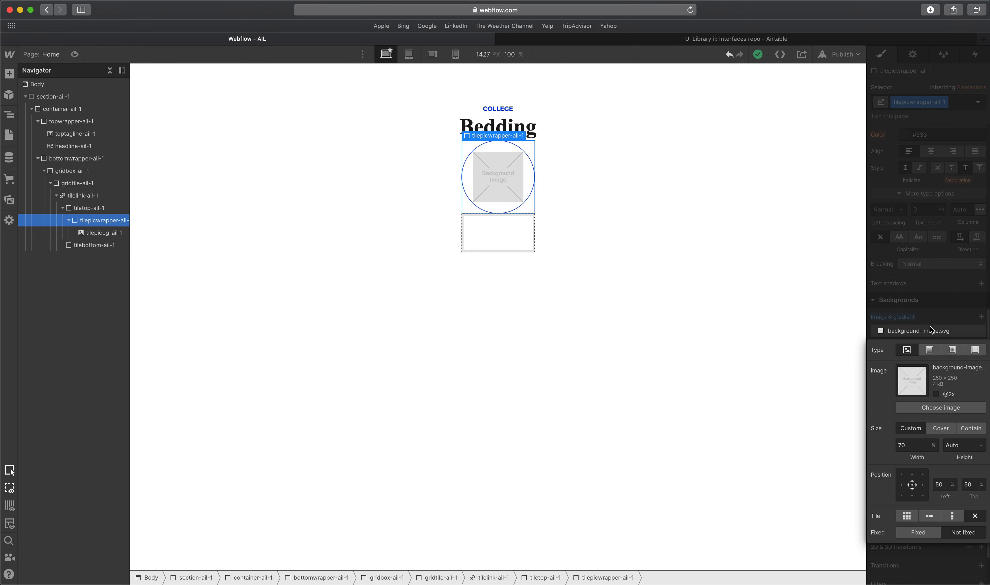
left_click(931, 324)
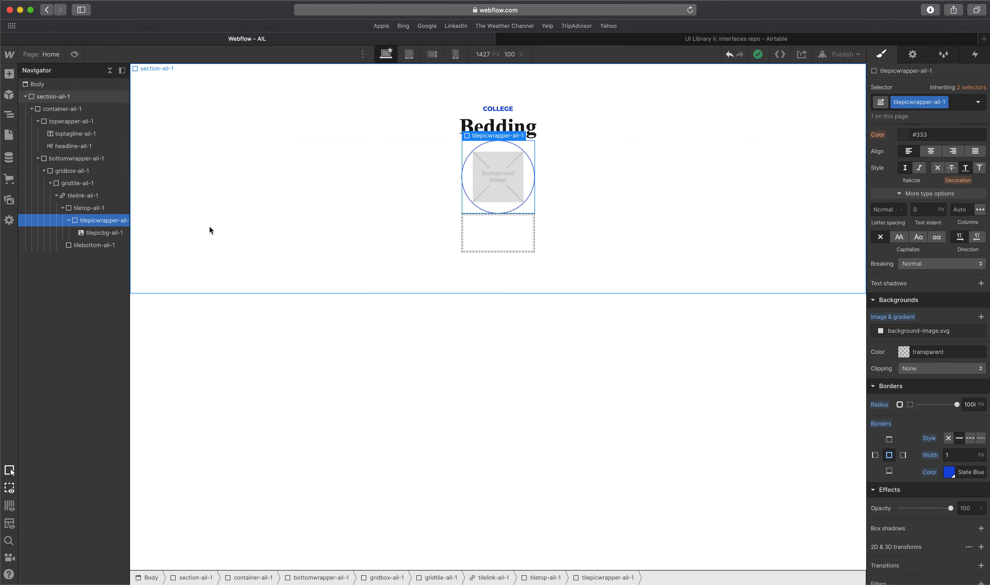
left_click(103, 234)
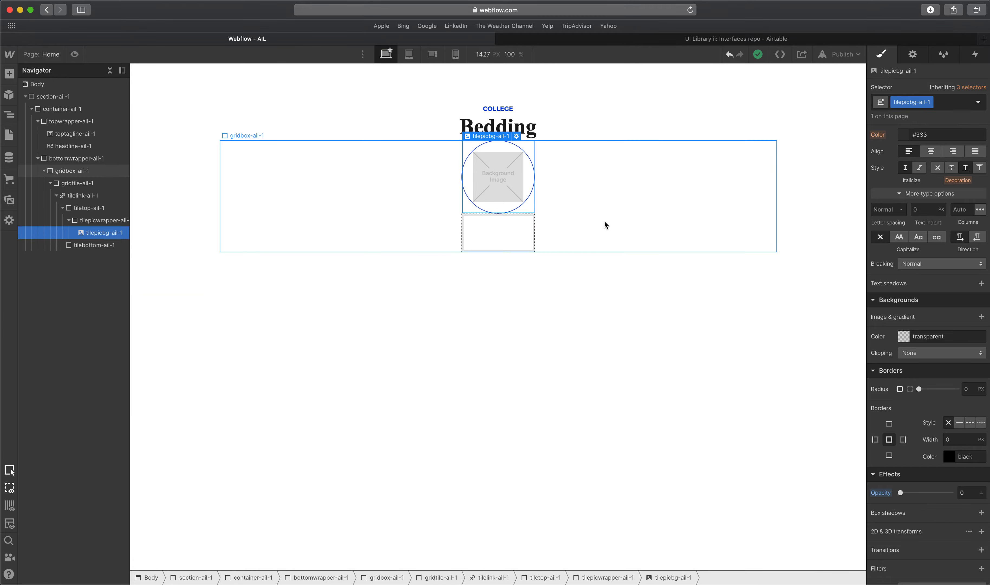
Compare the Comforter Sets circle and overlay rectangle in Adobe XD with the tile's picture layers in Webflow.
key("ctrl+Up")
left_click(882, 232)
key("ctrl+Up")
left_click(505, 363)
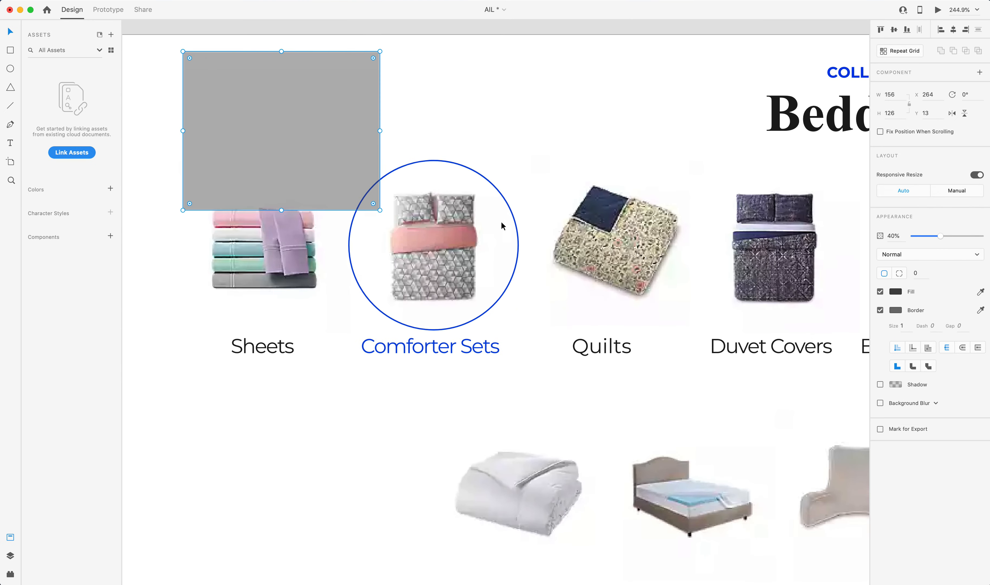
left_click(515, 206)
left_click(896, 94)
key("ctrl+Up")
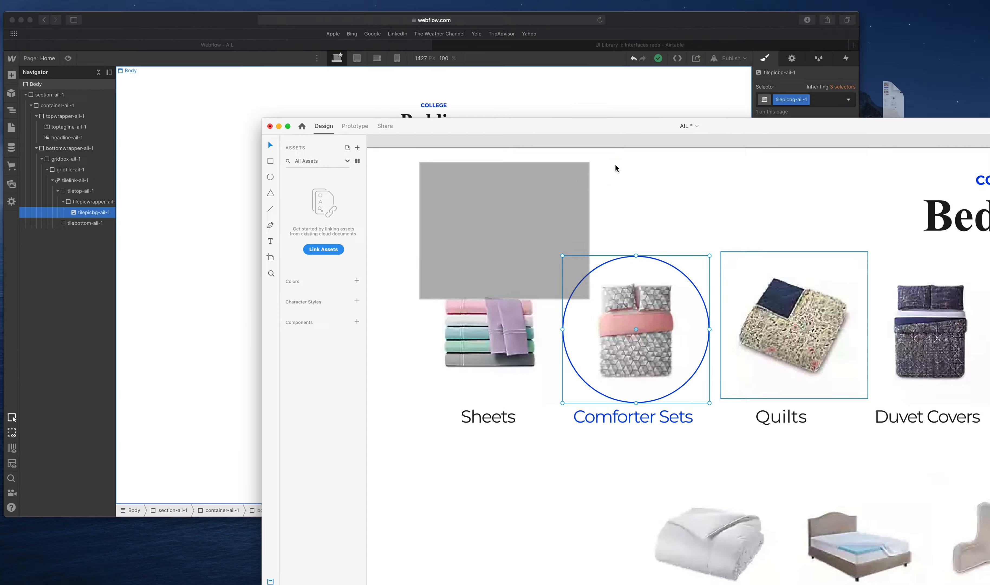
left_click(461, 307)
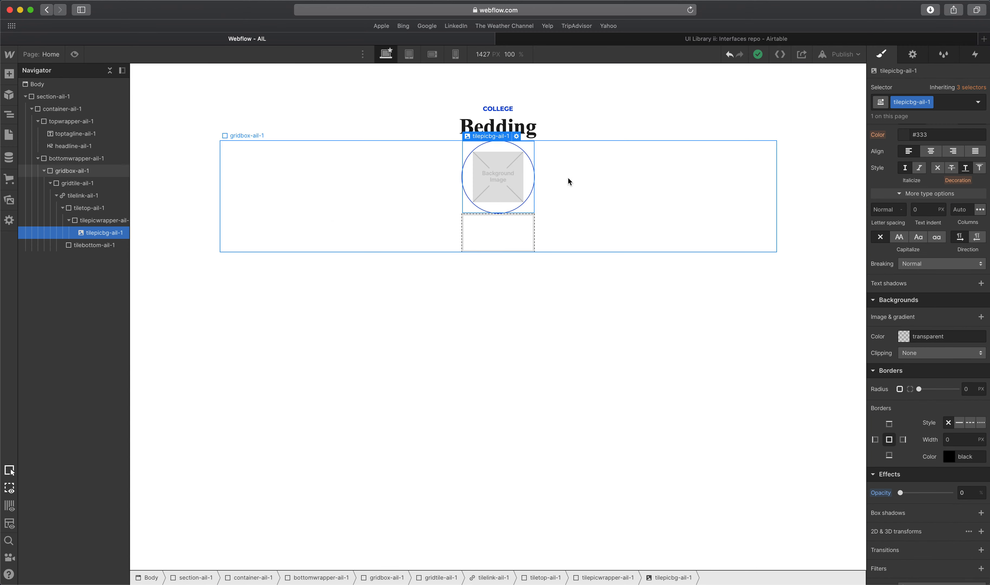
left_click_drag(864, 287, 986, 277)
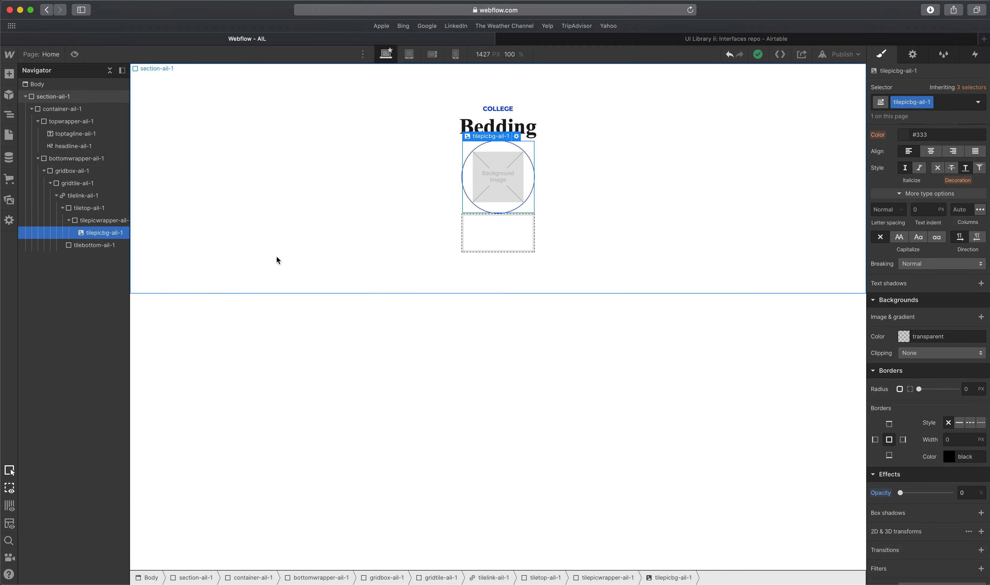
left_click(90, 219)
left_click(500, 224)
In Adobe XD, delete the semi-transparent rectangle and center-align the text of the Comforter Sets label.
key("ctrl+Up")
left_click(345, 327)
left_click(296, 125)
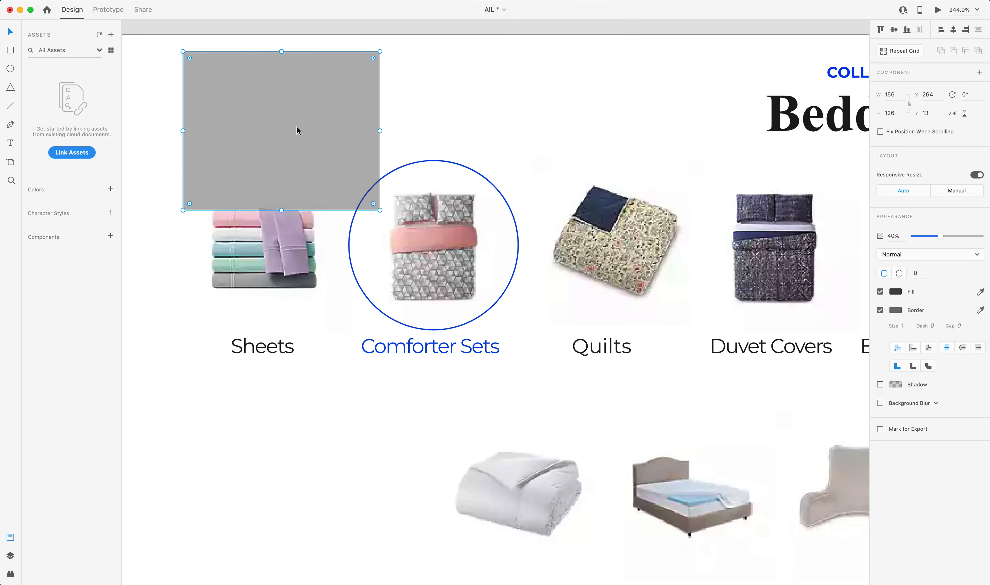
key("Delete")
left_click(390, 348)
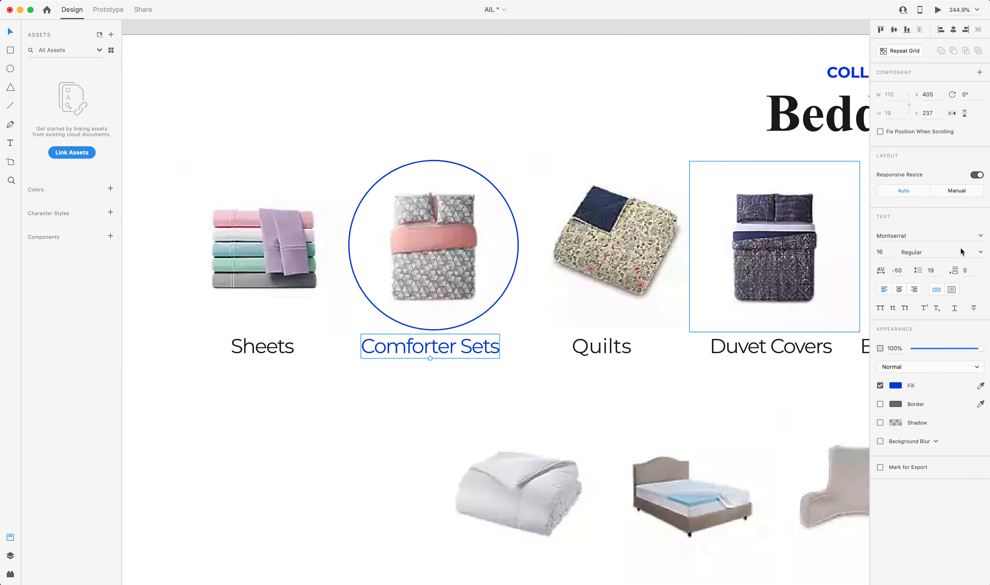
left_click(898, 290)
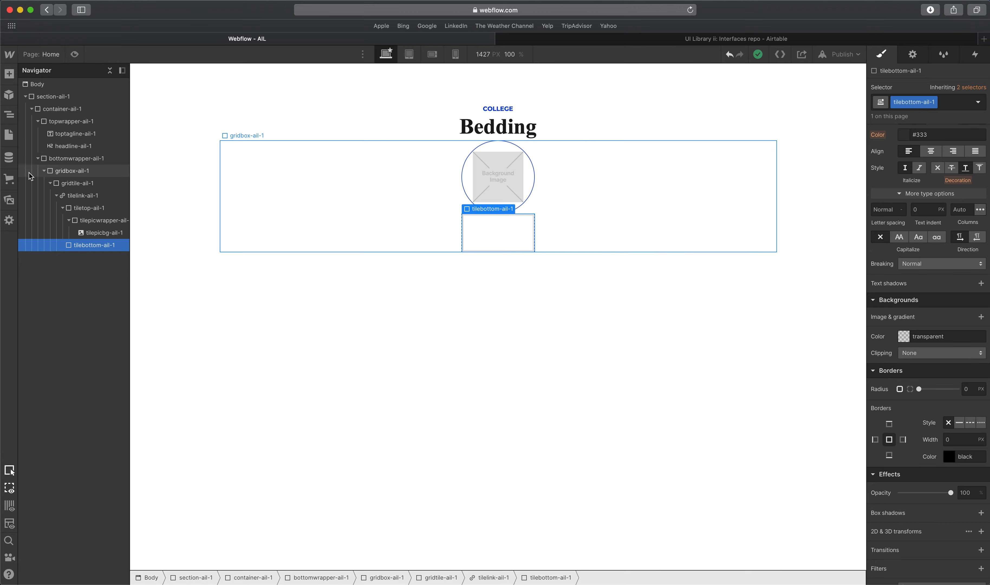
In Webflow, add a text block inside tilebottom-ail-1 and set its text to Comforter Sets, as in the Adobe XD label.
left_click(9, 76)
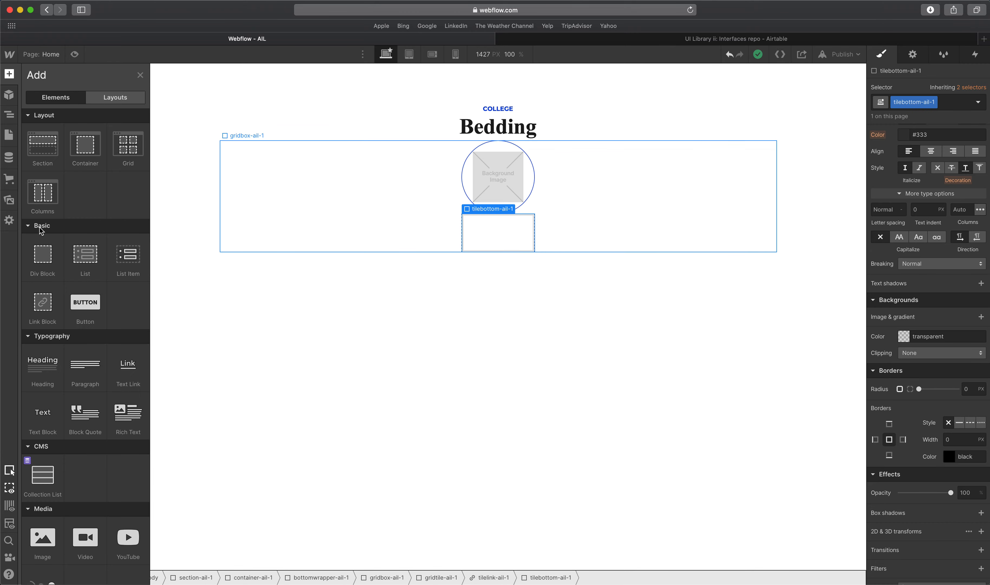
left_click(53, 405)
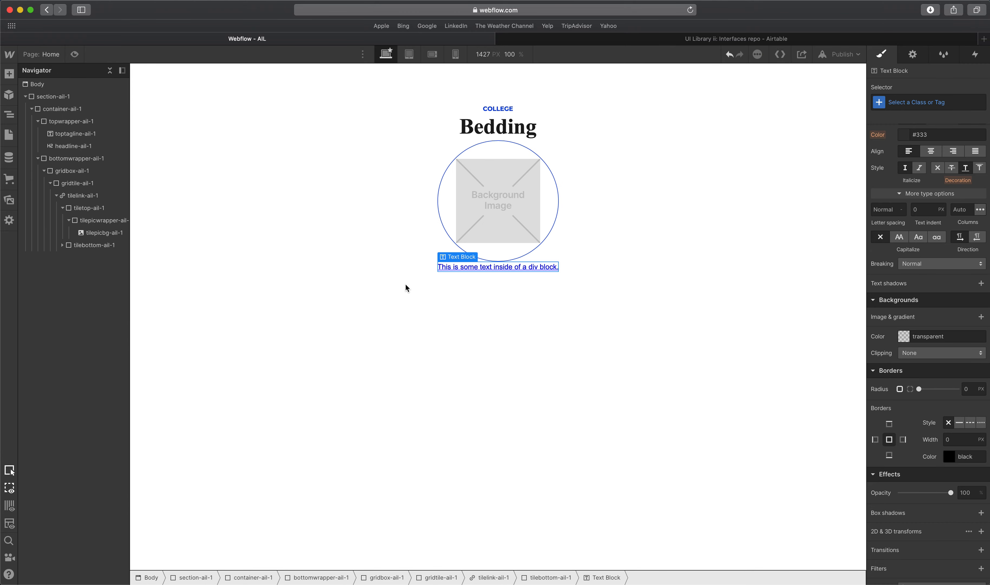
double_click(492, 269)
key("ctrl+Up")
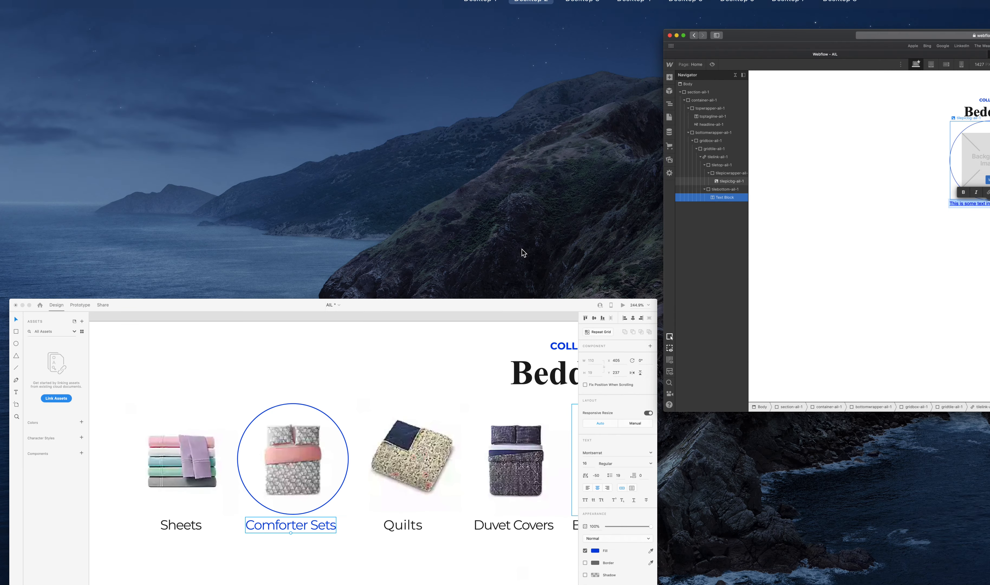
left_click(542, 429)
double_click(491, 349)
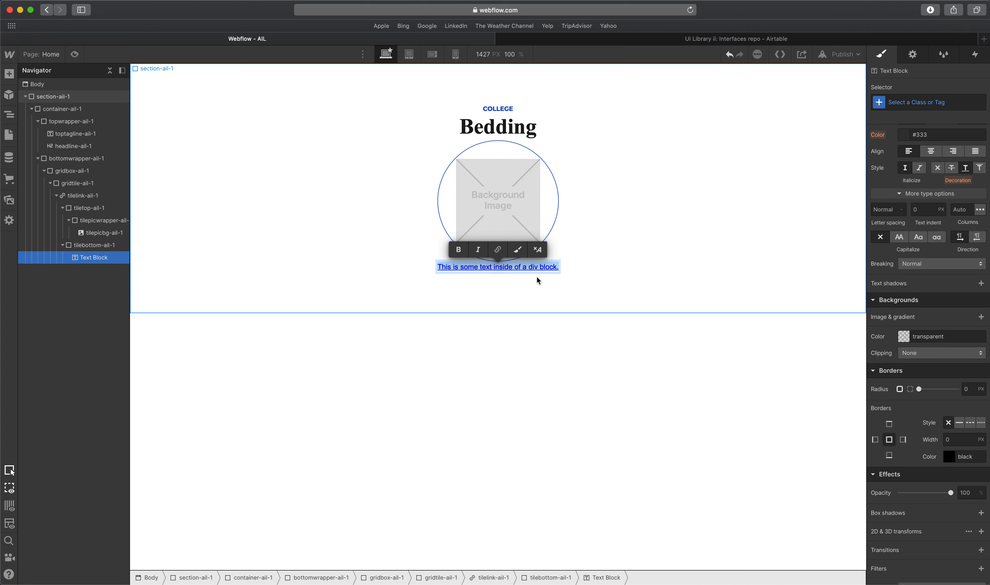
type("Comforter Sets")
left_click(529, 286)
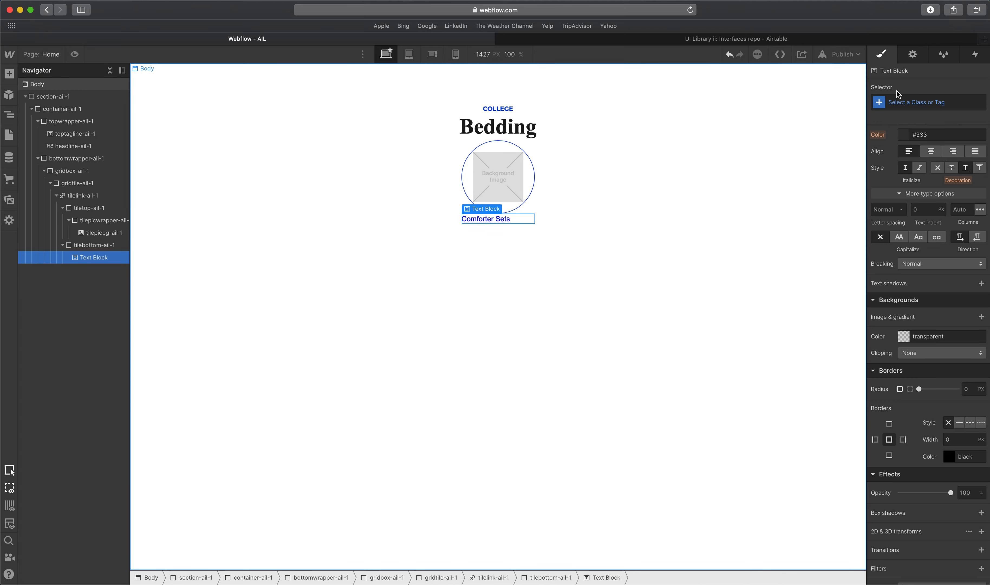
Give the Comforter Sets text block the new class tilename-ail-1.
left_click(896, 103)
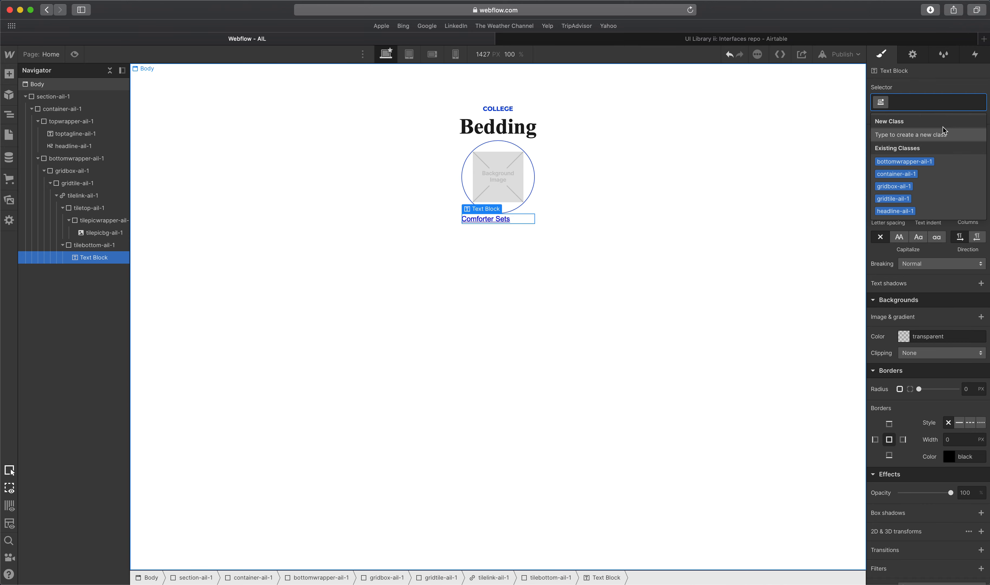
type("tiletext")
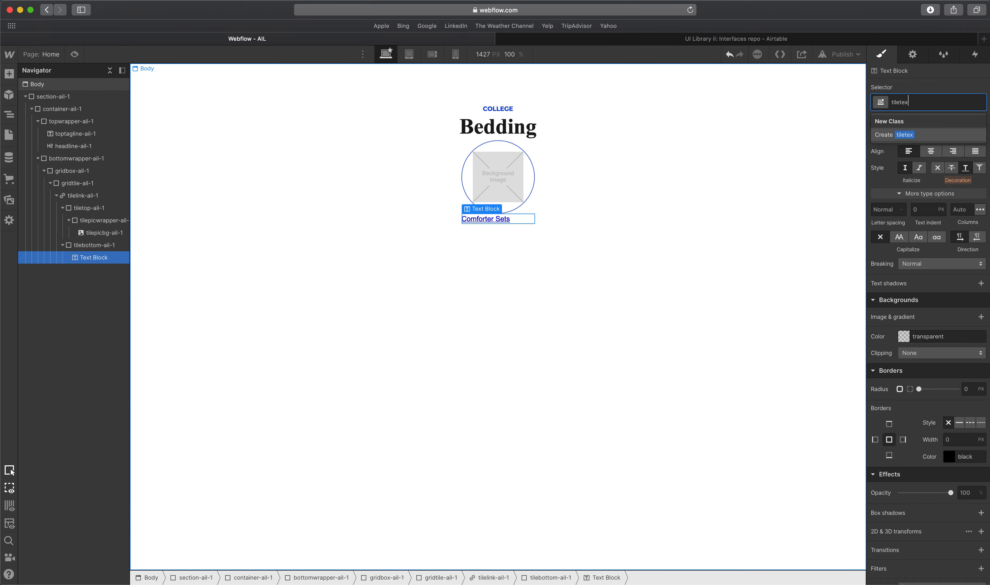
key("BackSpace")
key("BackSpace")
key("BackSpace")
key("BackSpace")
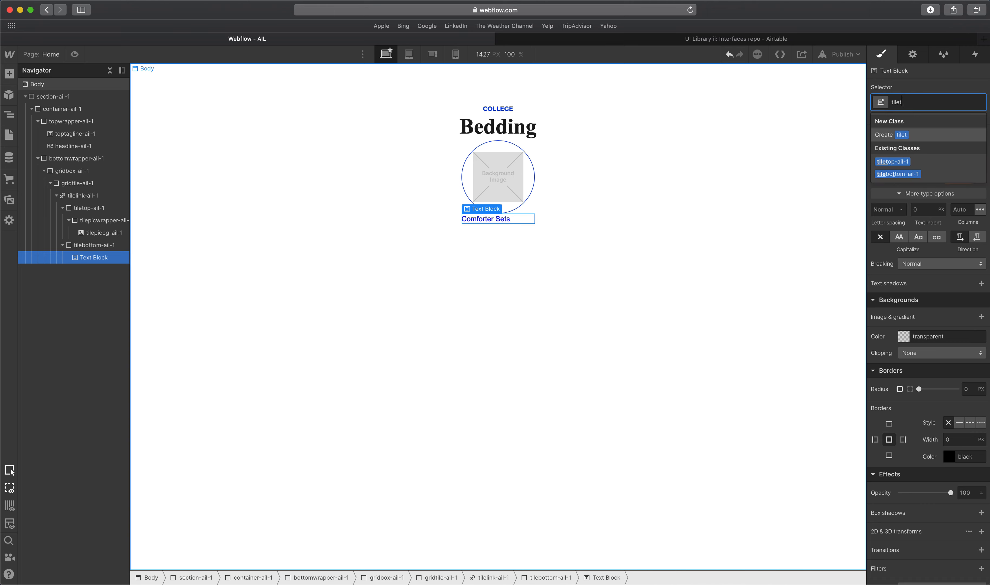
type("name")
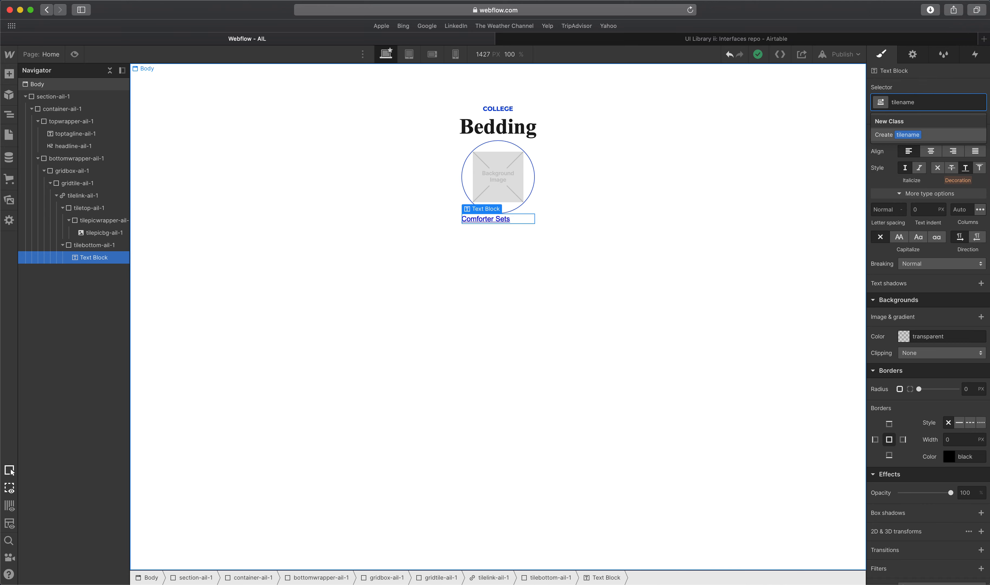
type("-ail-1")
key("Return")
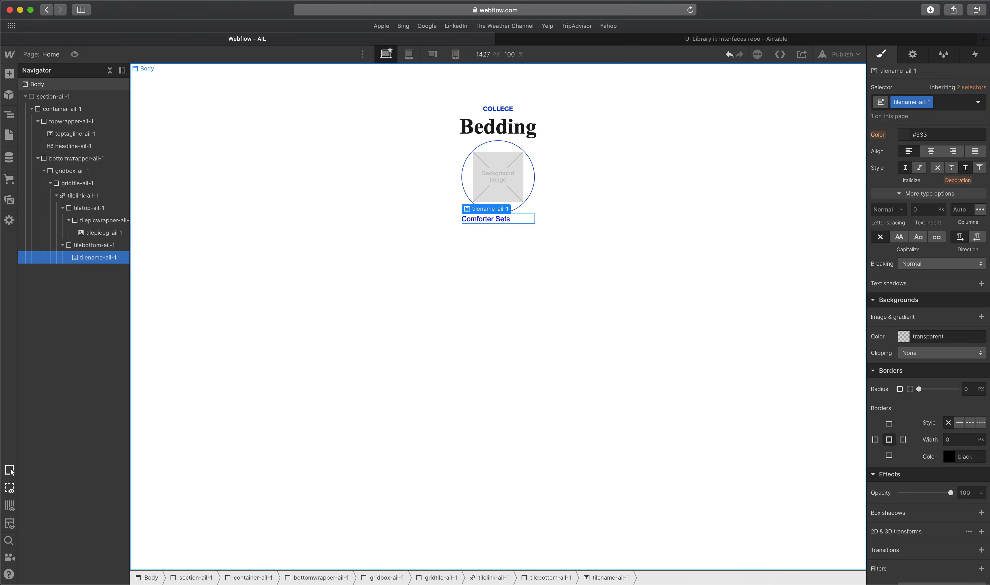
scroll(920, 270, "up", 5)
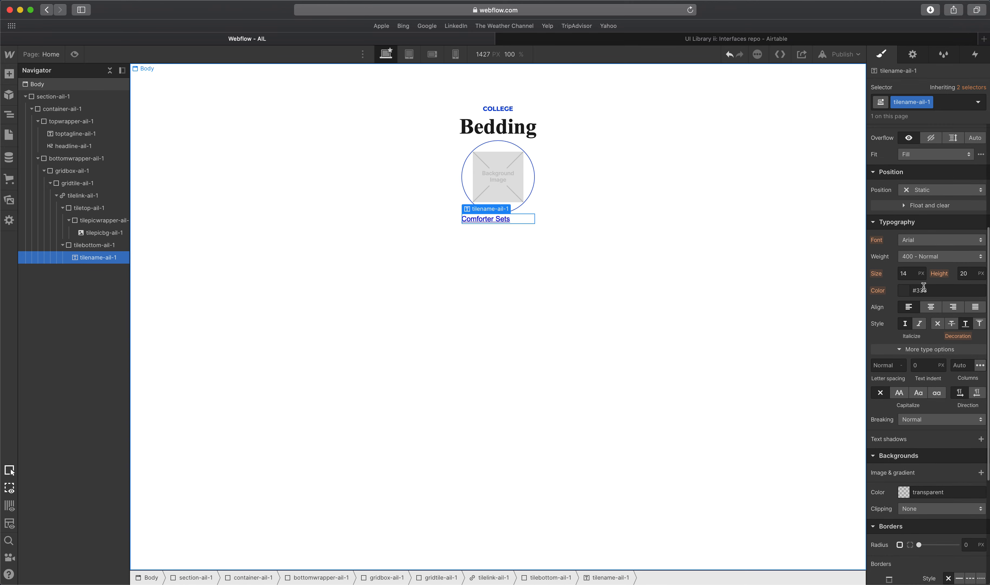
Center-align the tilename-ail-1 text and set its font size to 16 px and line height to 1.3 em.
left_click(931, 306)
left_click(906, 273)
type("16")
key("Tab")
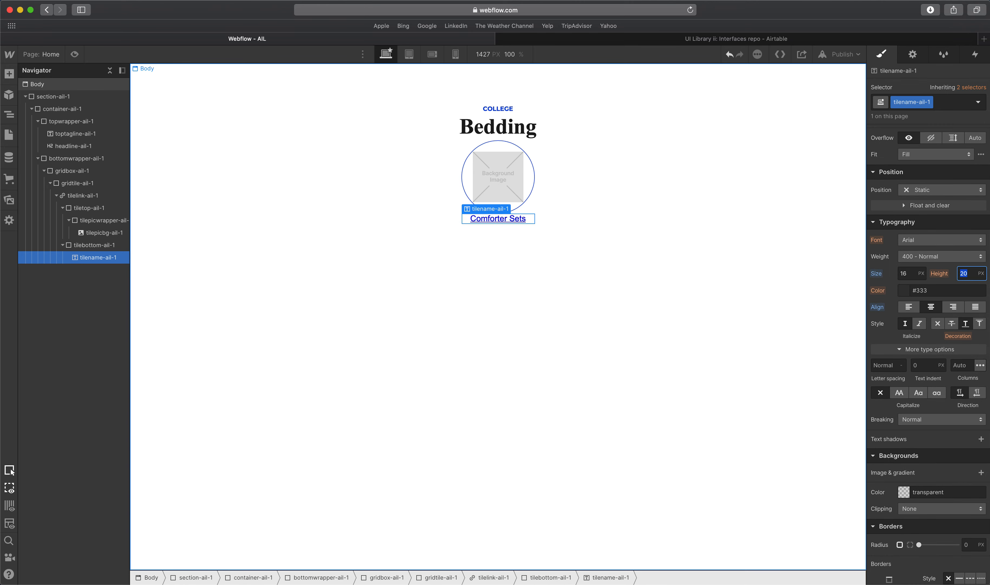
type("1.3em")
key("Tab")
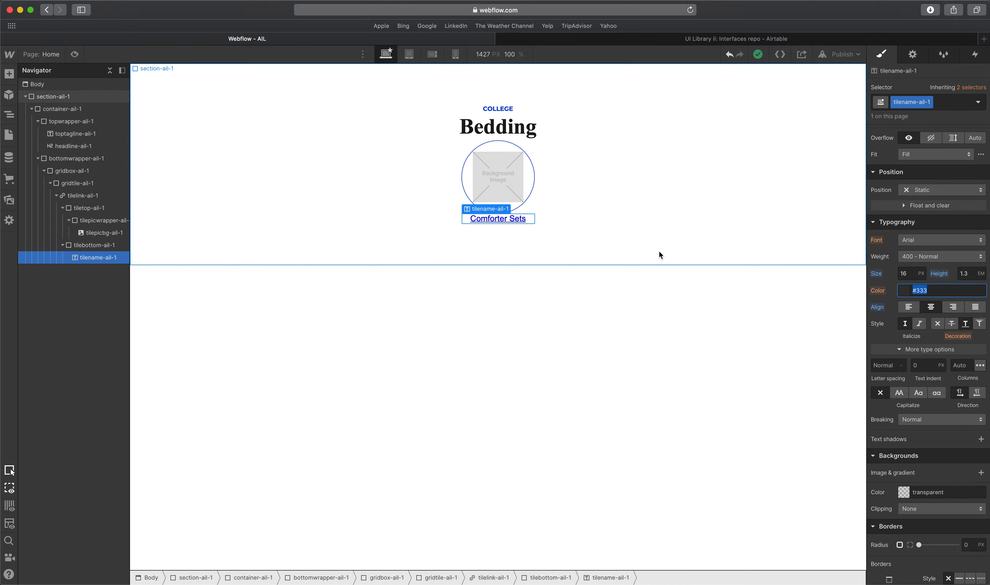
key("ctrl+Up")
left_click(829, 251)
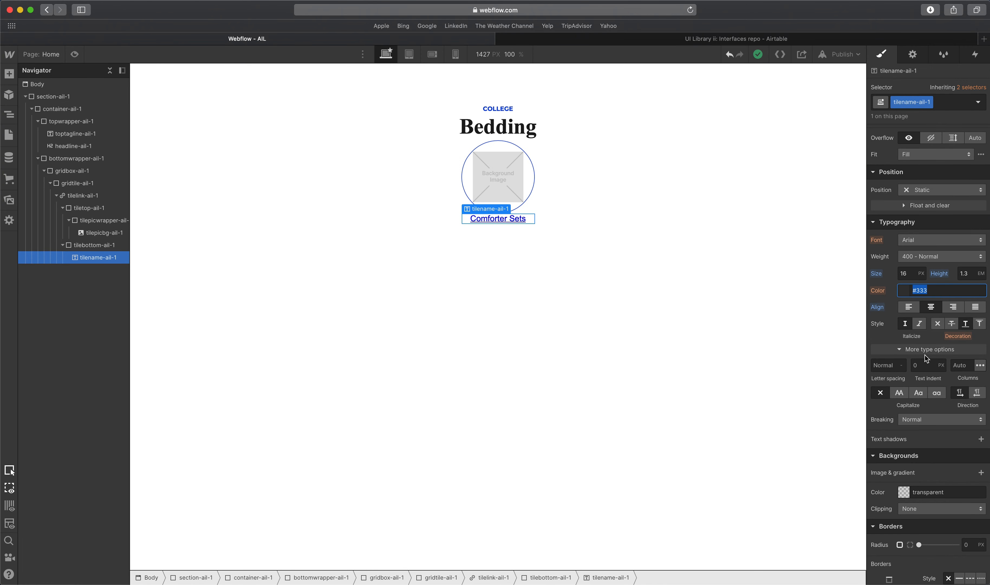
left_click(906, 291)
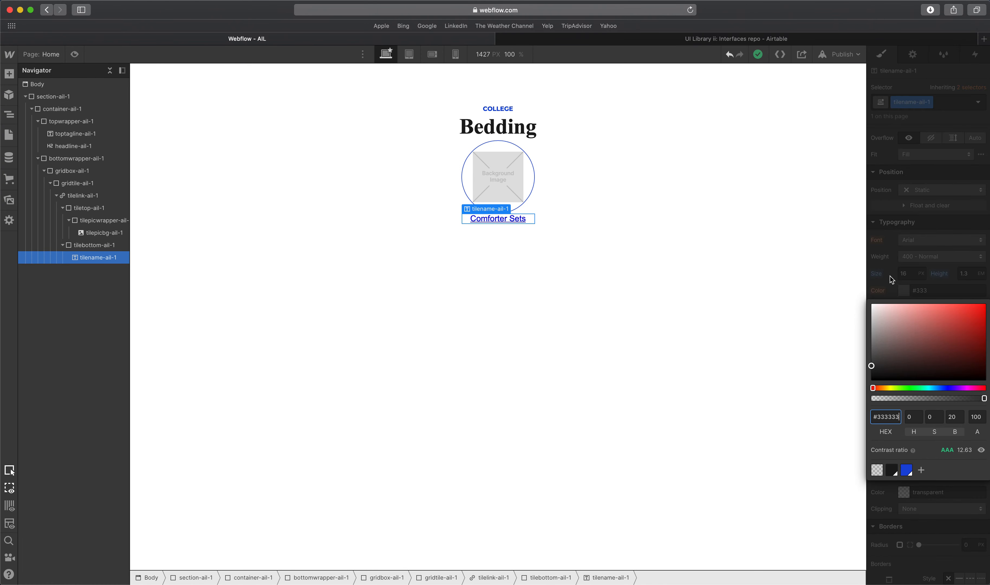
key("Escape")
key("ctrl+Up")
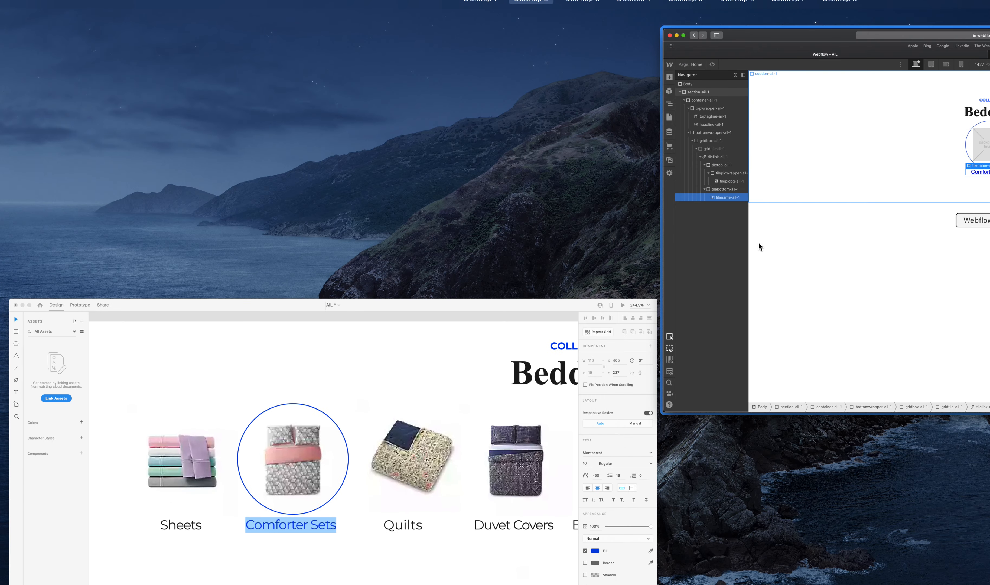
left_click(758, 242)
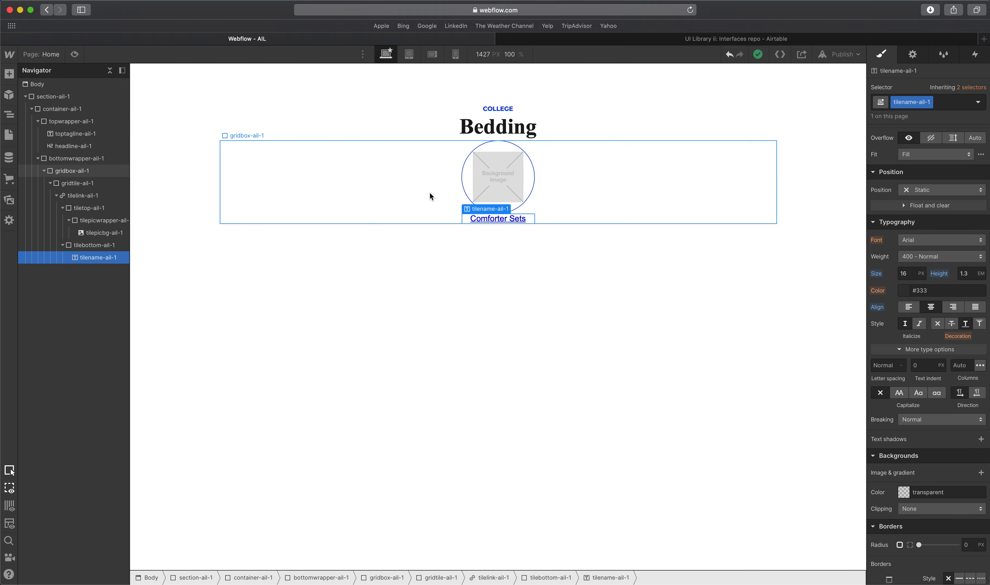
Select tilelink-ail-1 and inspect the Sheets label's text and fill settings in Adobe XD for comparison with Webflow.
left_click(89, 201)
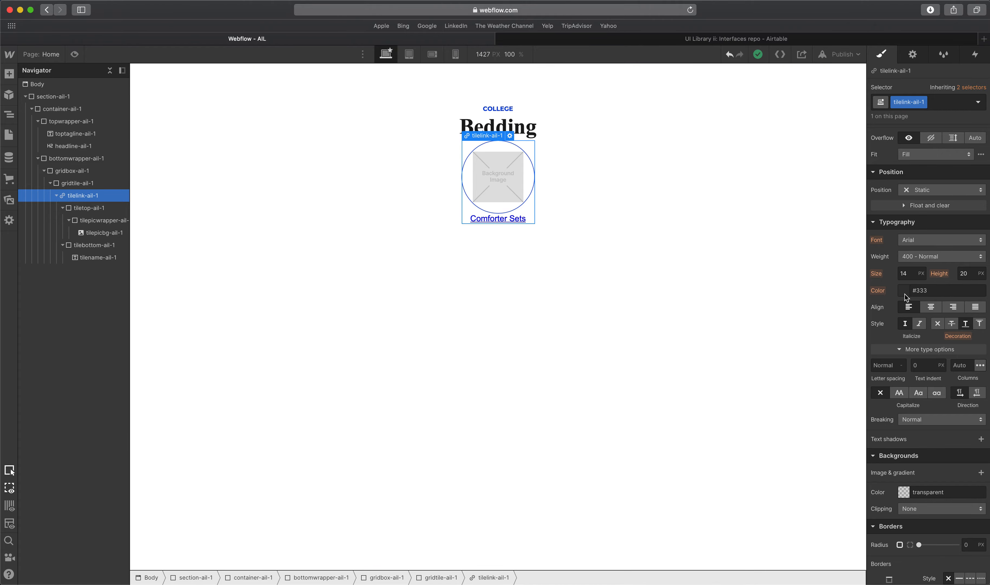
key("ctrl+Up")
left_click(392, 477)
left_click(250, 343)
left_click(250, 343)
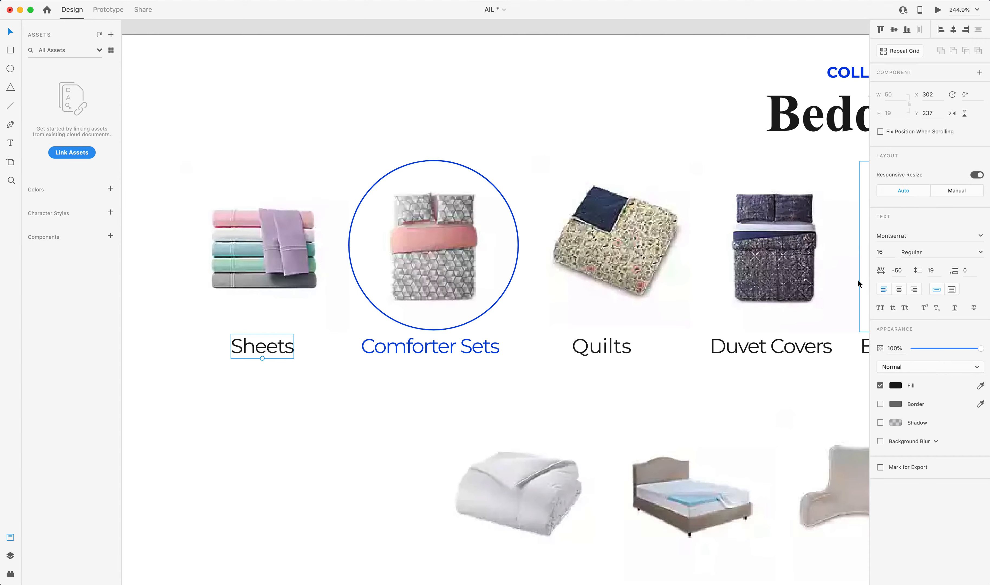
key("ctrl+Up")
left_click(442, 273)
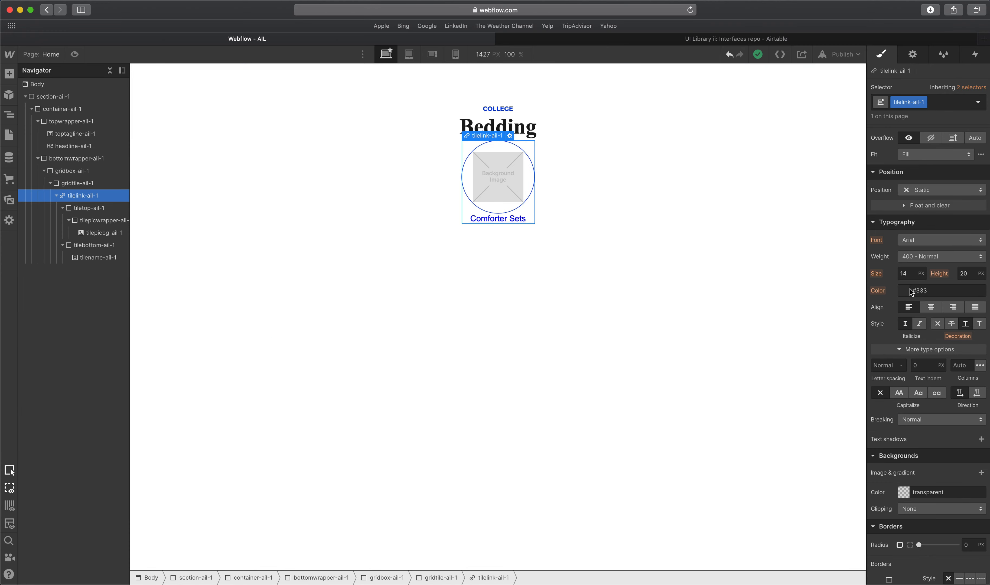
Compare the typography of tilename-ail-1 and tilelink-ail-1, and view the states available for tilelink-ail-1.
left_click(80, 258)
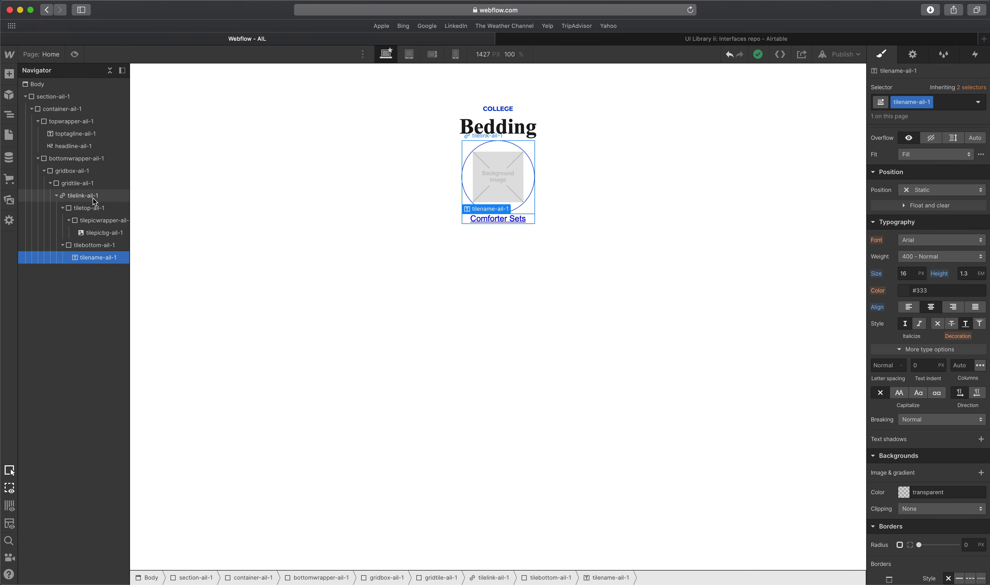
left_click(80, 195)
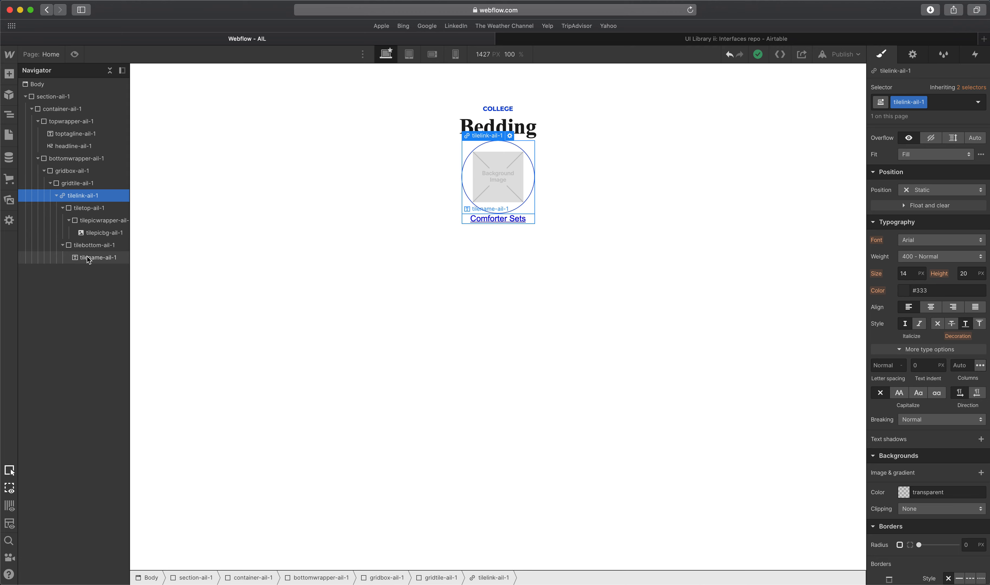
left_click(976, 103)
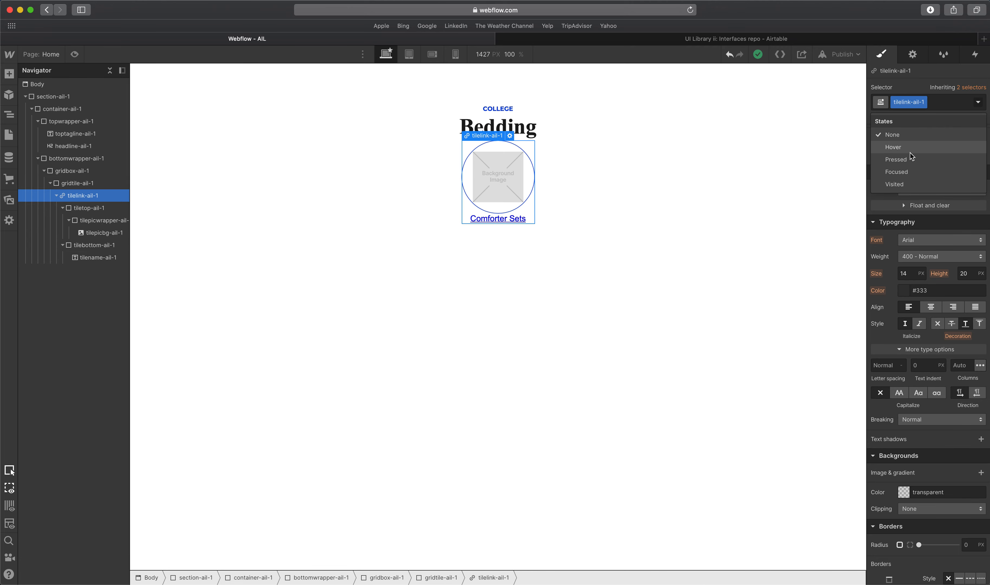
left_click(942, 81)
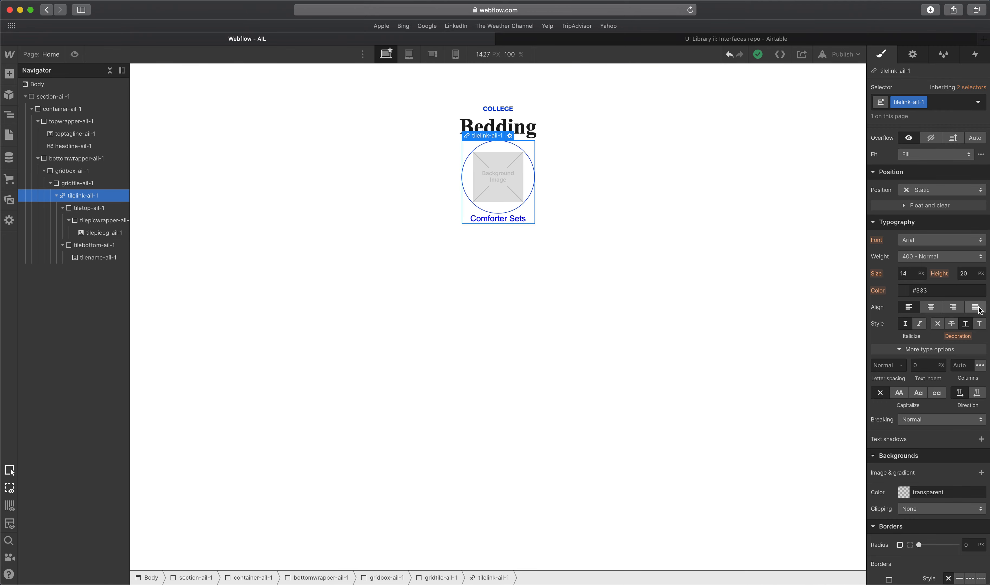
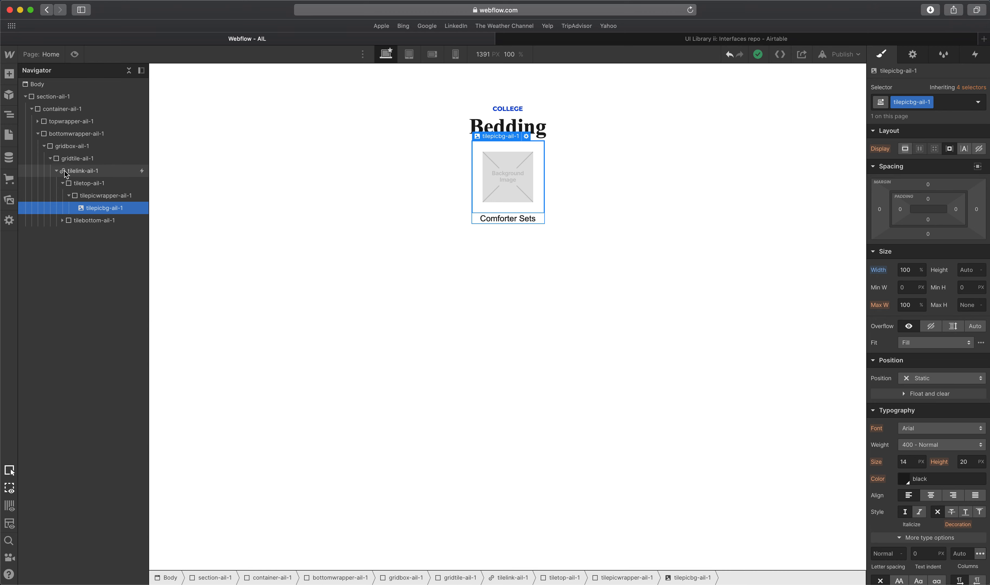
Duplicate the tilelink-ail-1 link block ten times inside gridtile-ail-1.
left_click(101, 171)
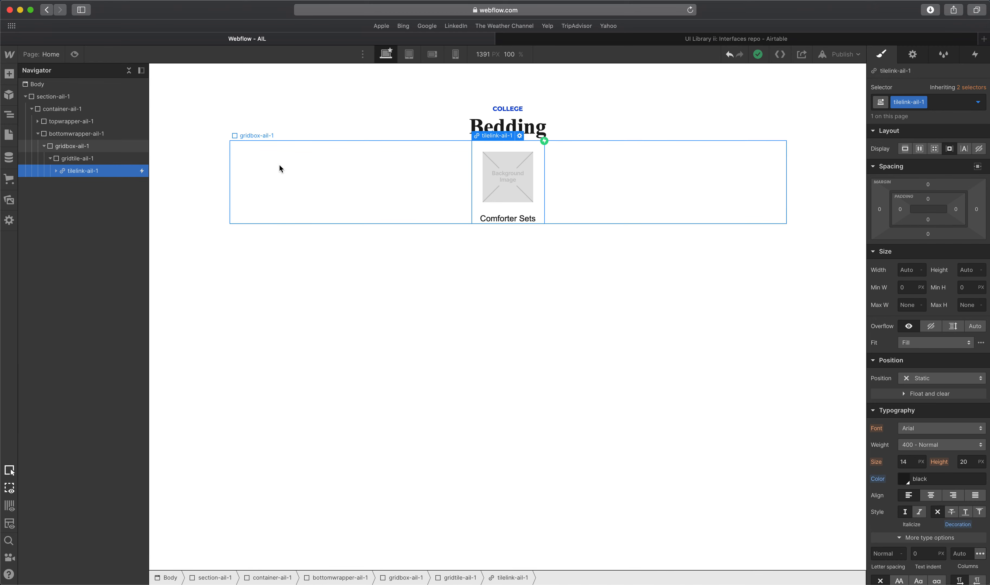
key("super+d")
key("super+d")
key("super+d")
key("super+d")
key("super+d")
key("super+d")
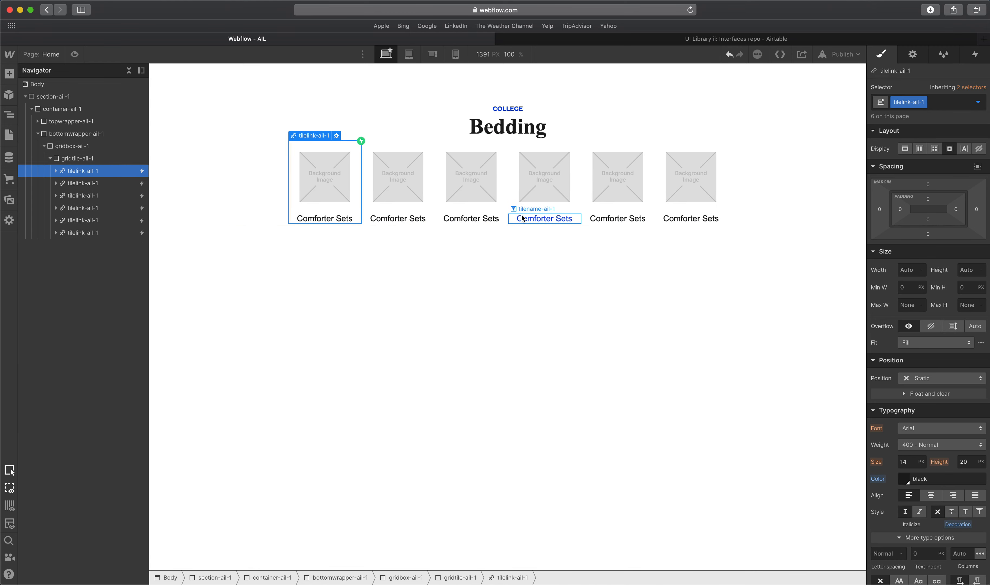
key("super+d")
key("super+d")
key("super+d")
key("super+d")
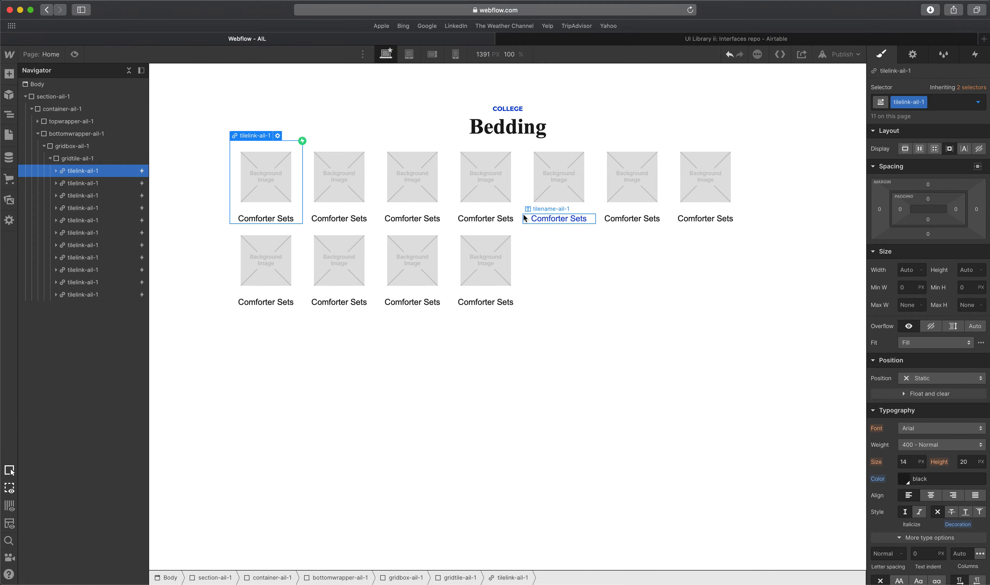
Examine the number and row arrangement of the bedding tiles in the Adobe XD design and return to Webflow.
key("ctrl+Up")
left_click(443, 325)
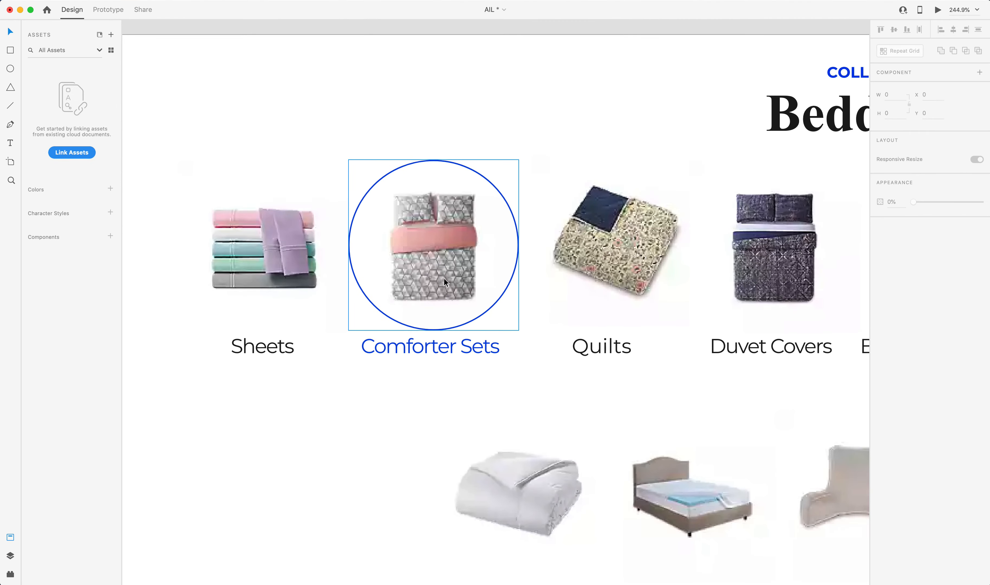
scroll(449, 267, "up", 2)
scroll(450, 267, "down", 5)
scroll(450, 267, "right", 3)
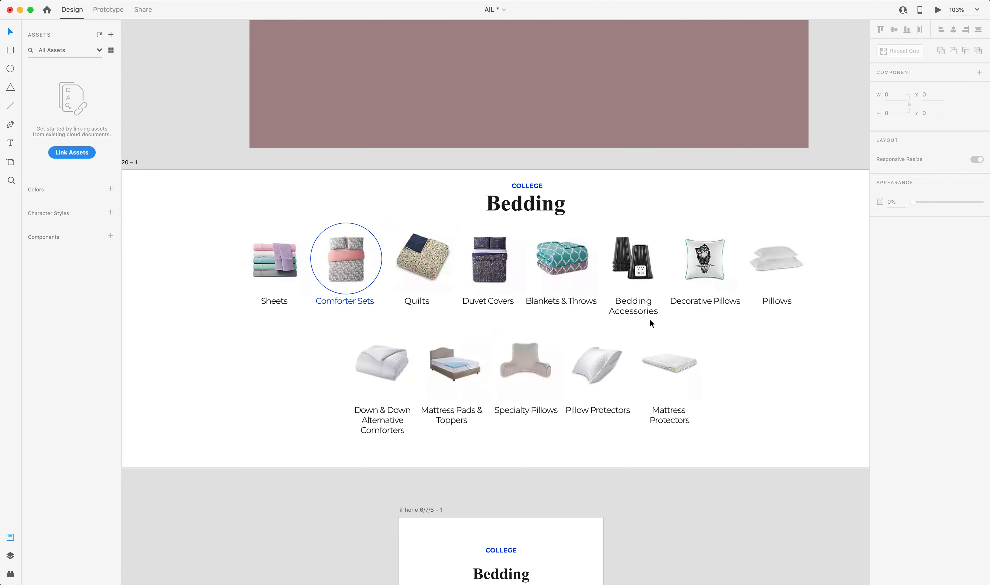
key("ctrl+Up")
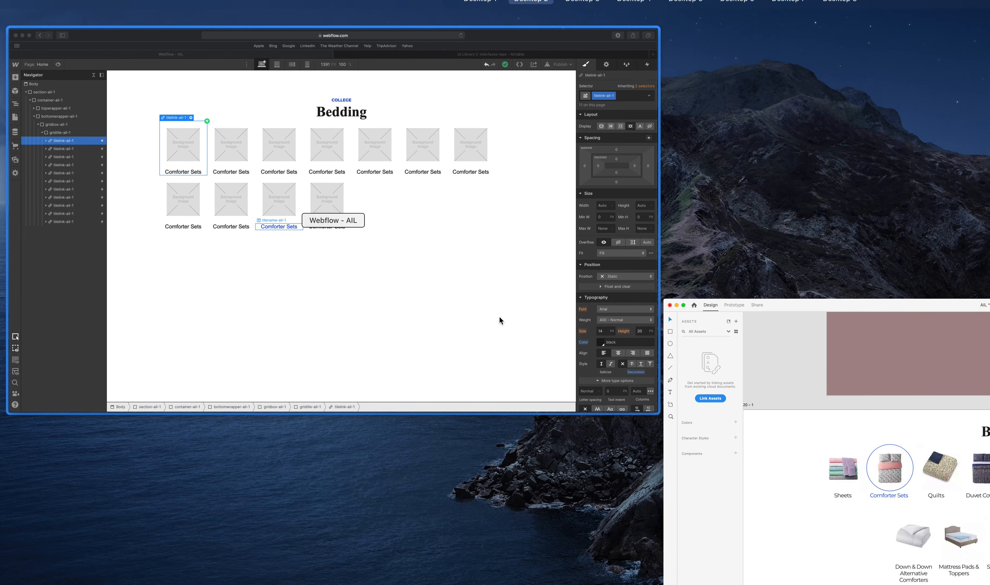
left_click(498, 317)
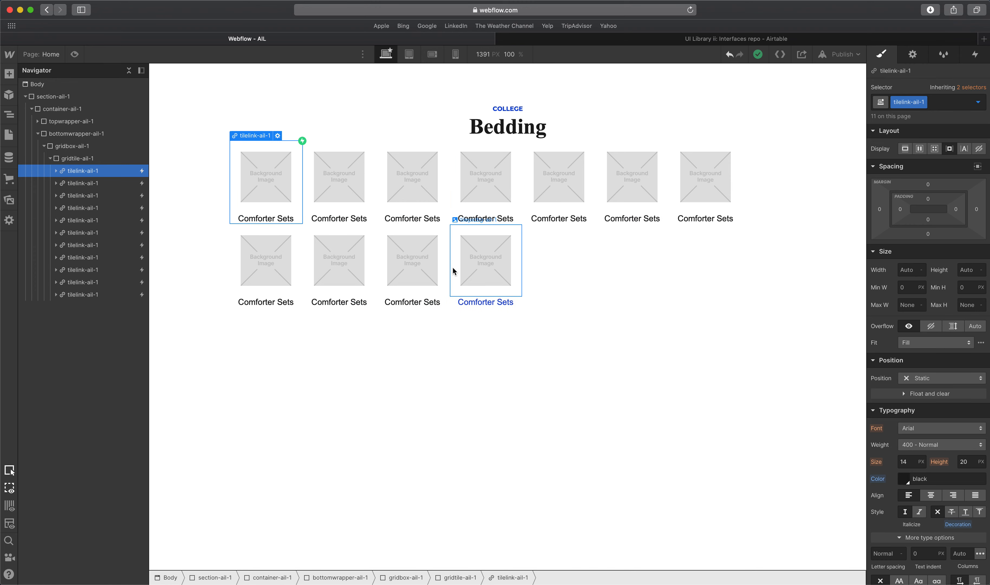
Add two more copies of the tilelink-ail-1 link block inside gridtile-ail-1.
left_click(87, 172)
key("super+v")
key("super+v")
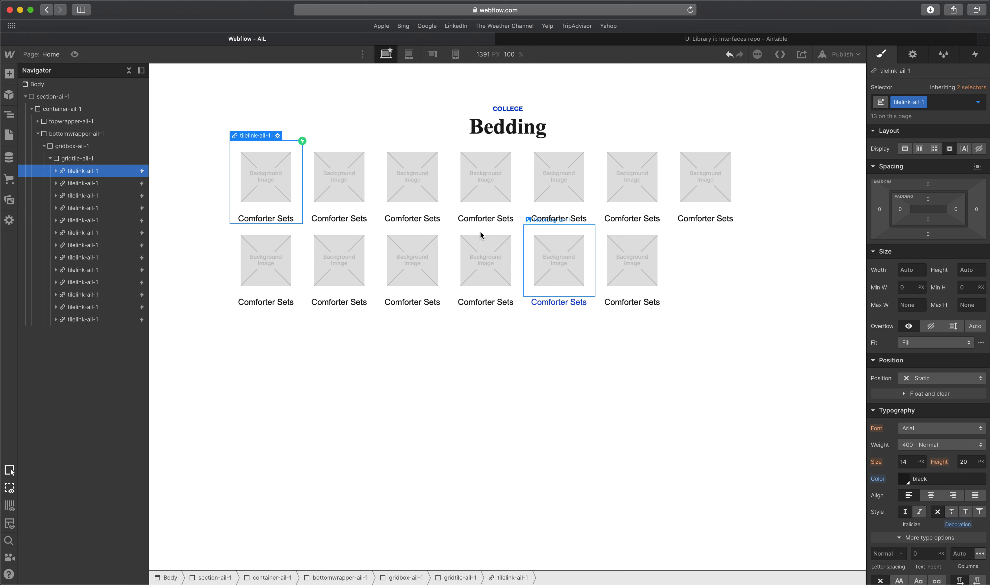
Delete the twelve extra tilelink-ail-1 link blocks, keeping a single one inside gridtile-ail-1.
left_click(92, 160)
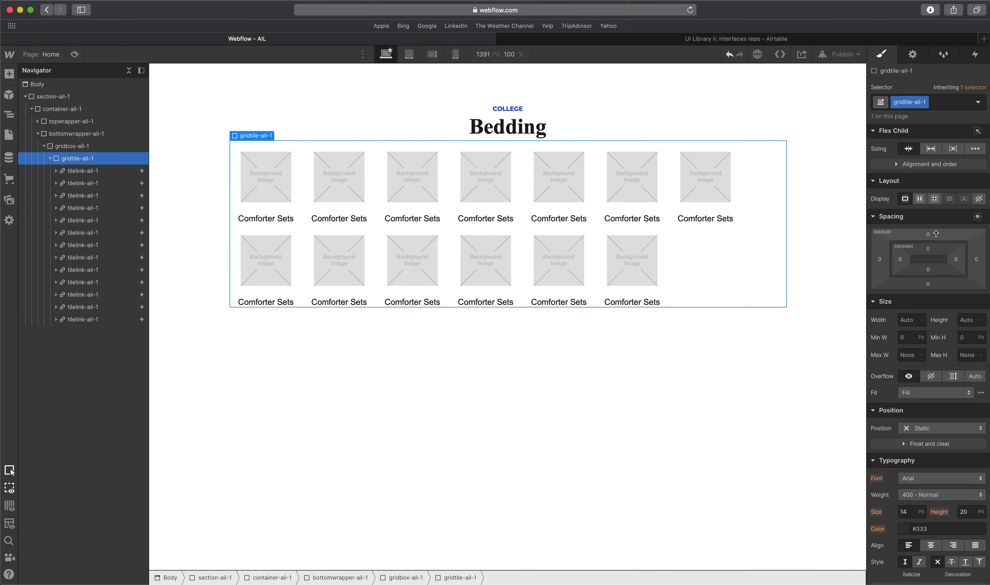
left_click(54, 148)
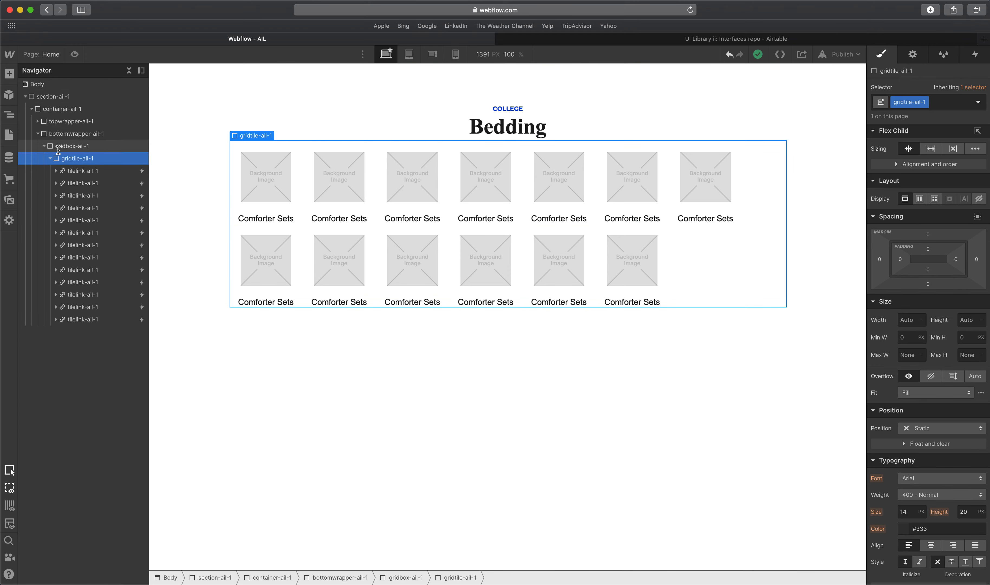
left_click(85, 170)
key("BackSpace")
key("BackSpace")
key("BackSpace")
key("BackSpace")
key("BackSpace")
key("BackSpace")
key("BackSpace")
key("BackSpace")
key("BackSpace")
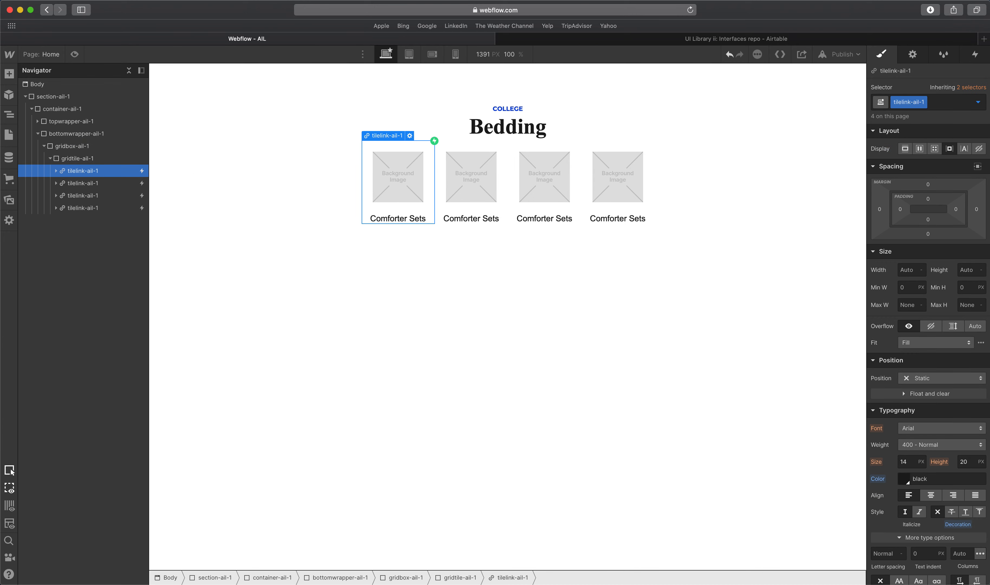
key("BackSpace")
key("BackSpace")
key("BackSpace")
Duplicate the whole gridtile-ail-1 block eight times inside gridbox-ail-1.
left_click(95, 160)
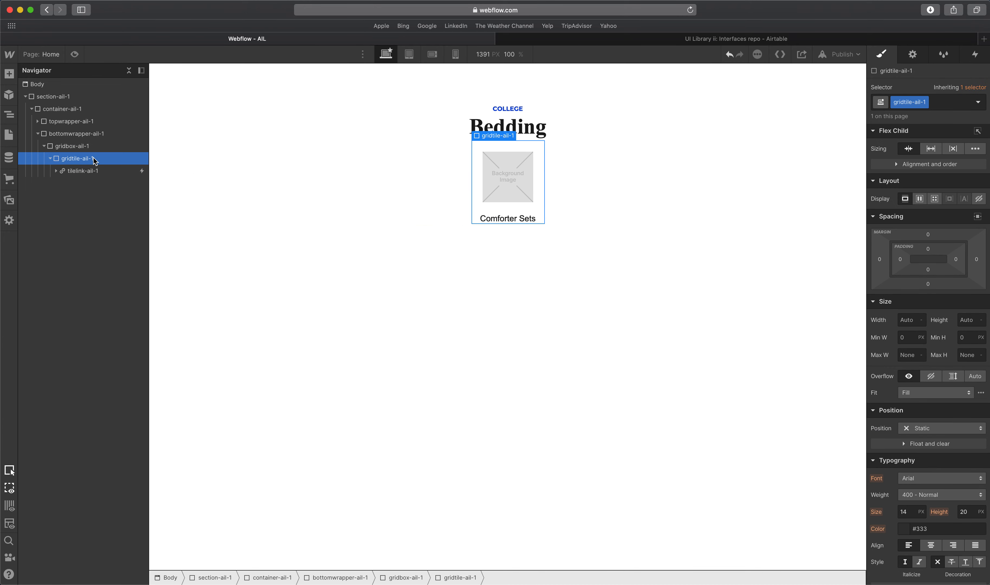
key("super+d")
key("super+d")
key("super+d")
key("super+d")
key("super+d")
key("super+d")
key("super+d")
key("super+d")
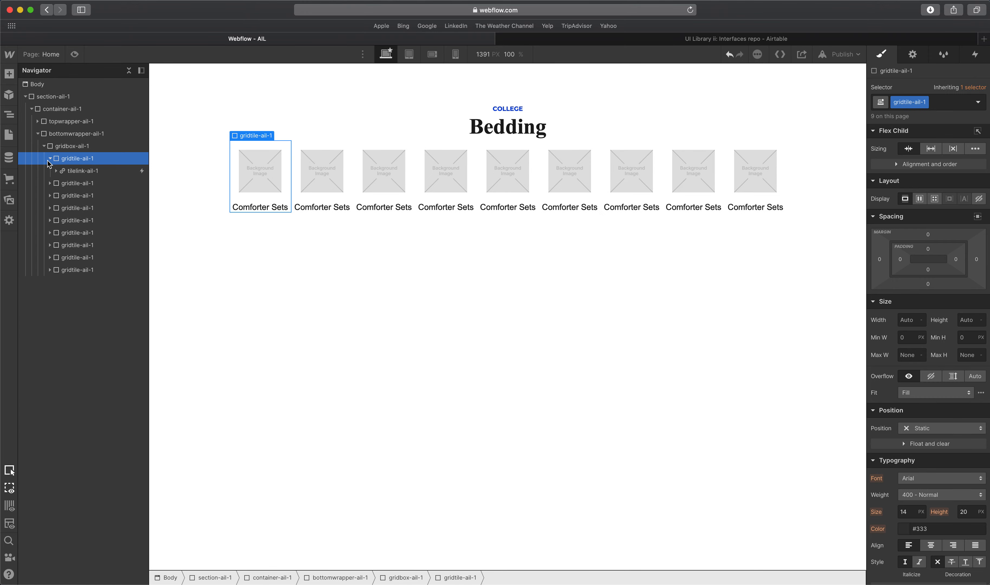
Collapse the first gridtile-ail-1 and duplicate it four more times to make thirteen tiles.
key("Down")
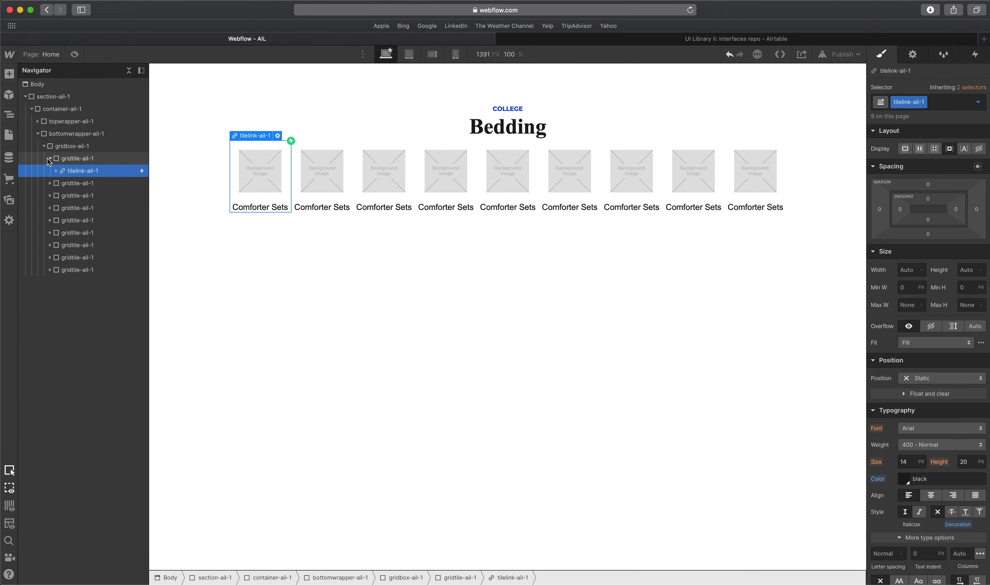
left_click(49, 158)
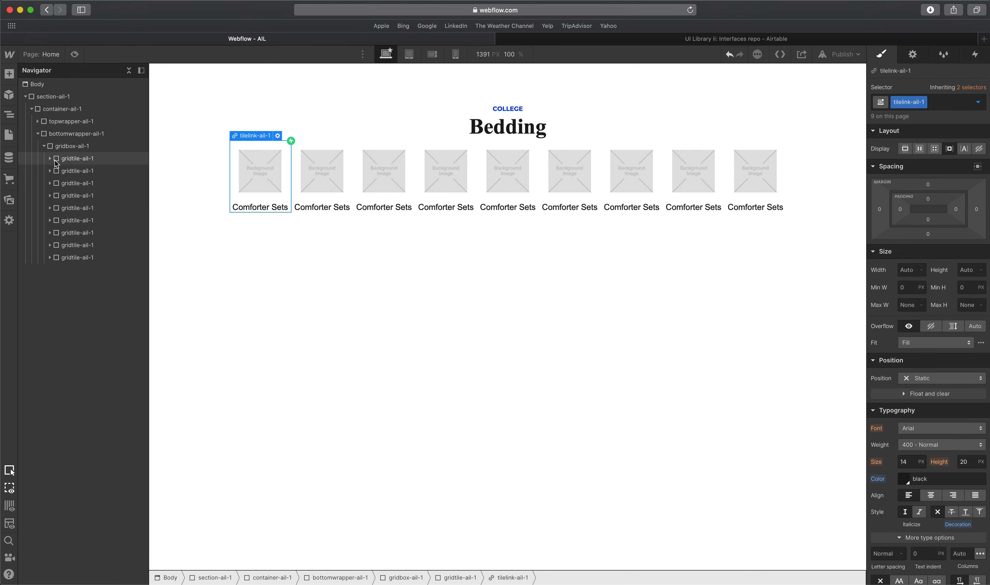
left_click(71, 160)
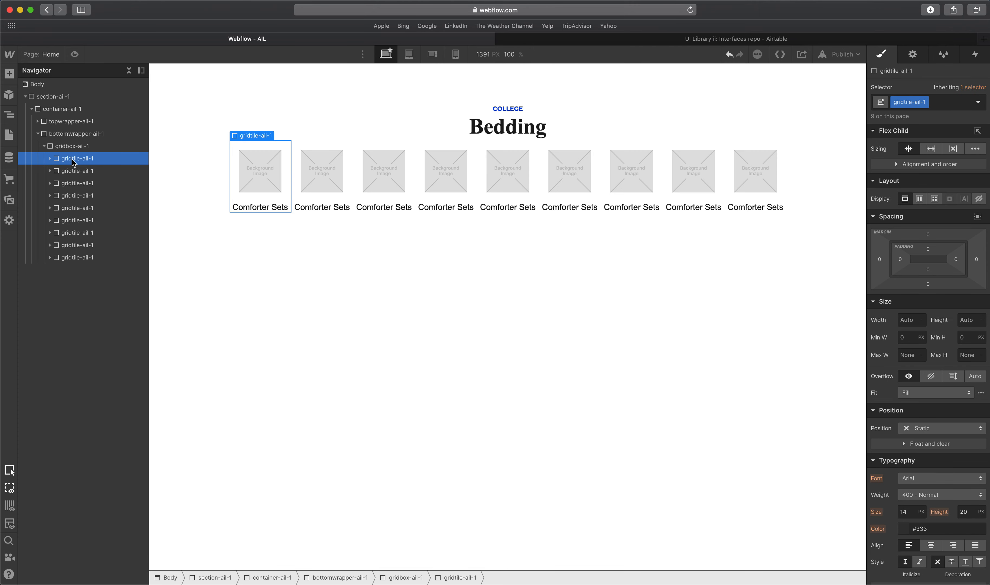
key("super+d")
key("super+d")
key("super+d")
key("super+d")
Set the flex children of gridbox-ail-1 to Wrap.
left_click(87, 147)
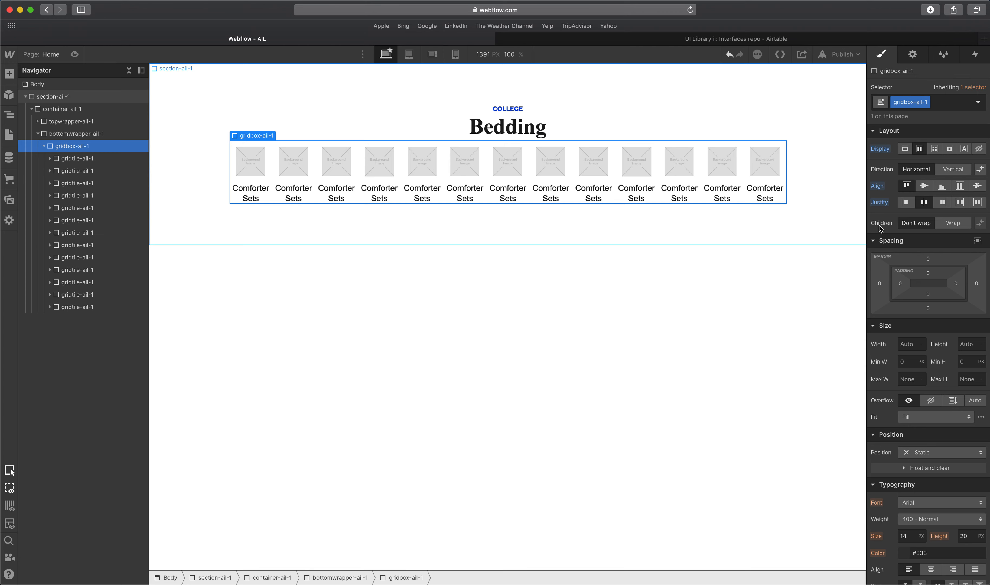
left_click(958, 227)
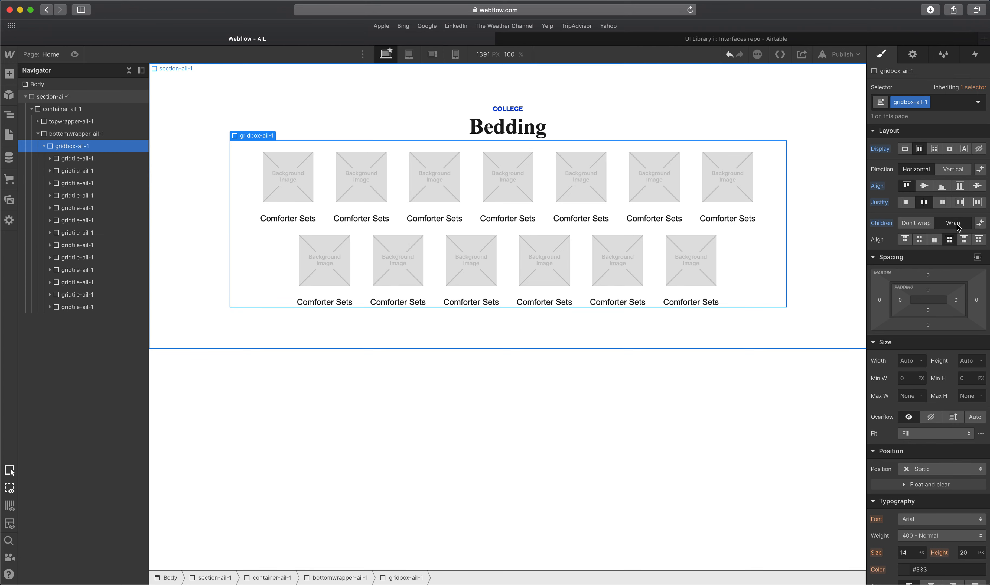
left_click(933, 222)
left_click(953, 222)
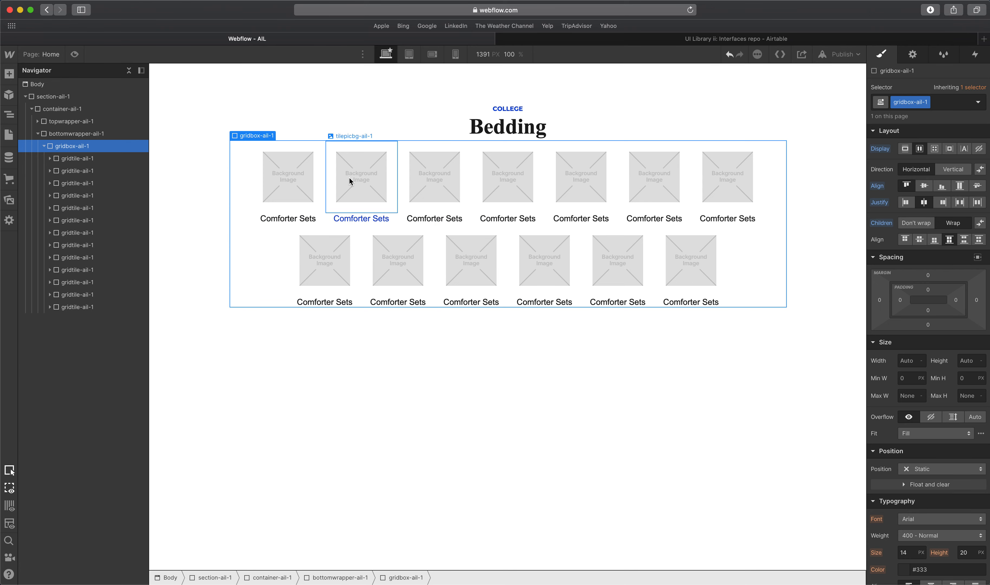
Compare the number of tiles per row in gridbox-ail-1 with the Bedding layout in the Adobe XD design.
left_click(82, 160)
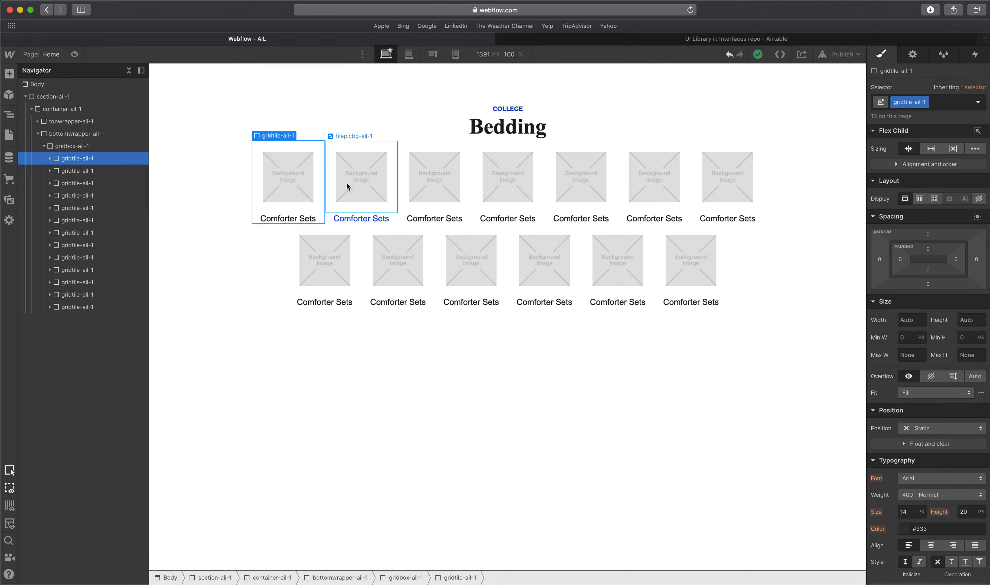
key("ctrl+Up")
left_click(534, 401)
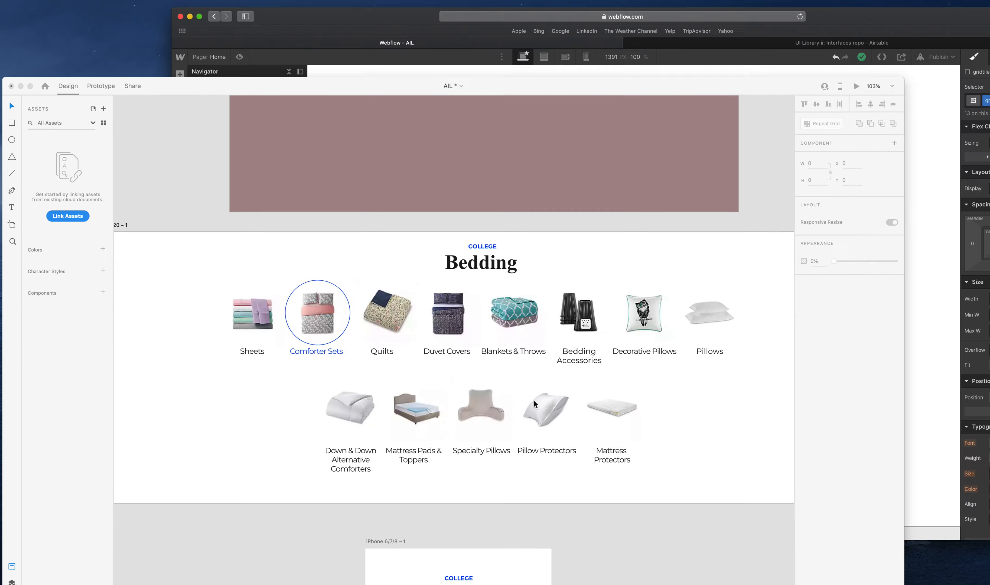
scroll(453, 293, "right", 1)
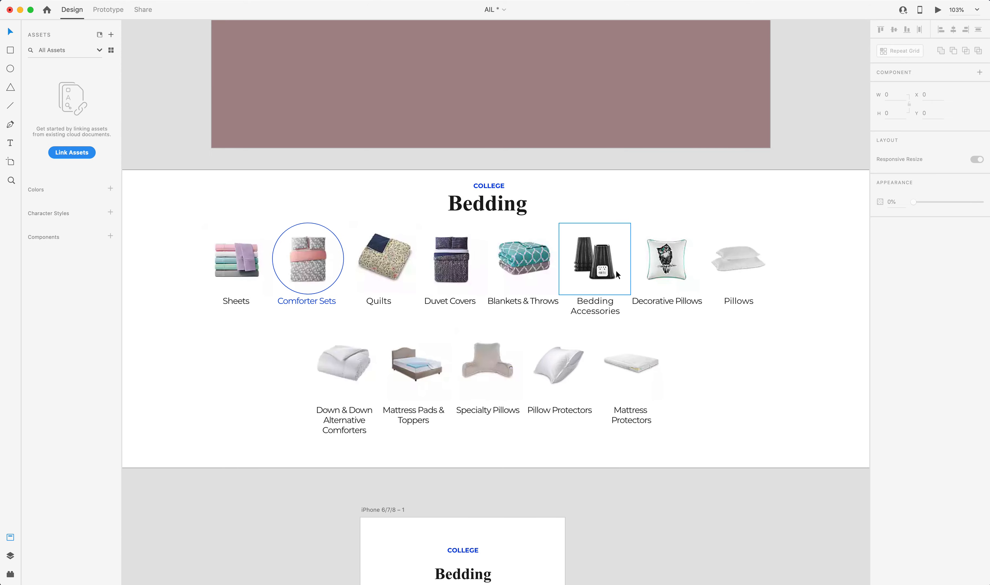
key("ctrl+Up")
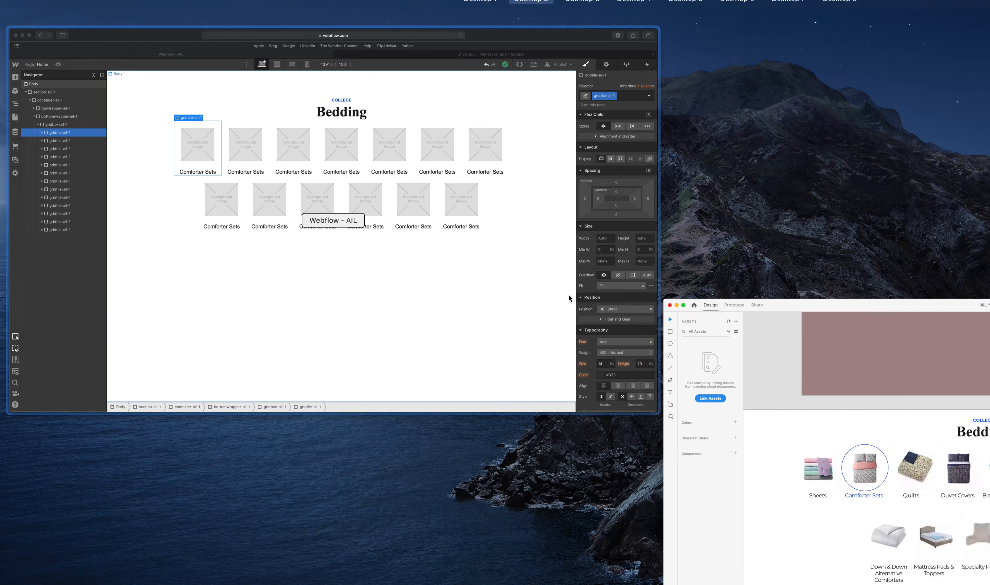
left_click(568, 298)
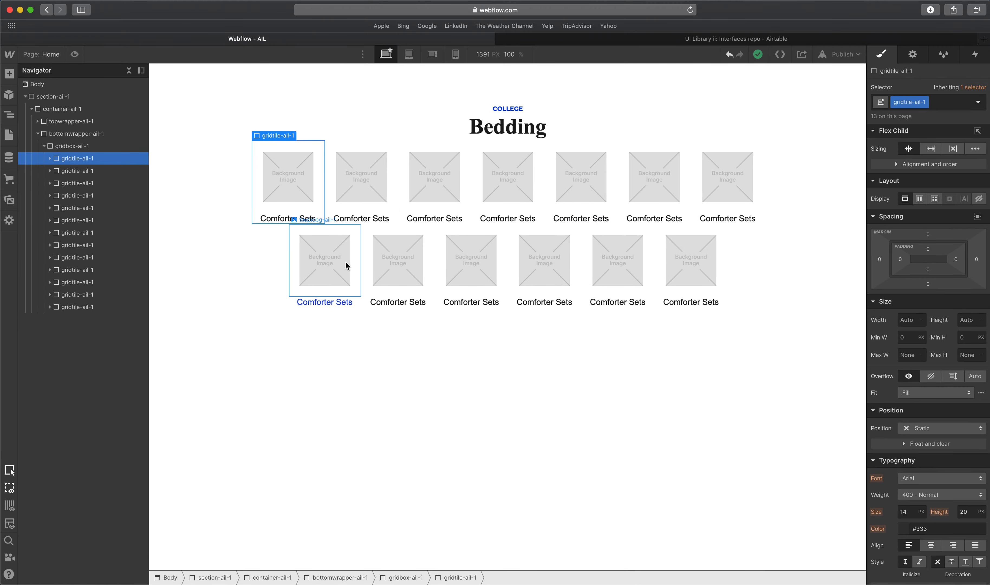
key("ctrl+Up")
left_click(807, 209)
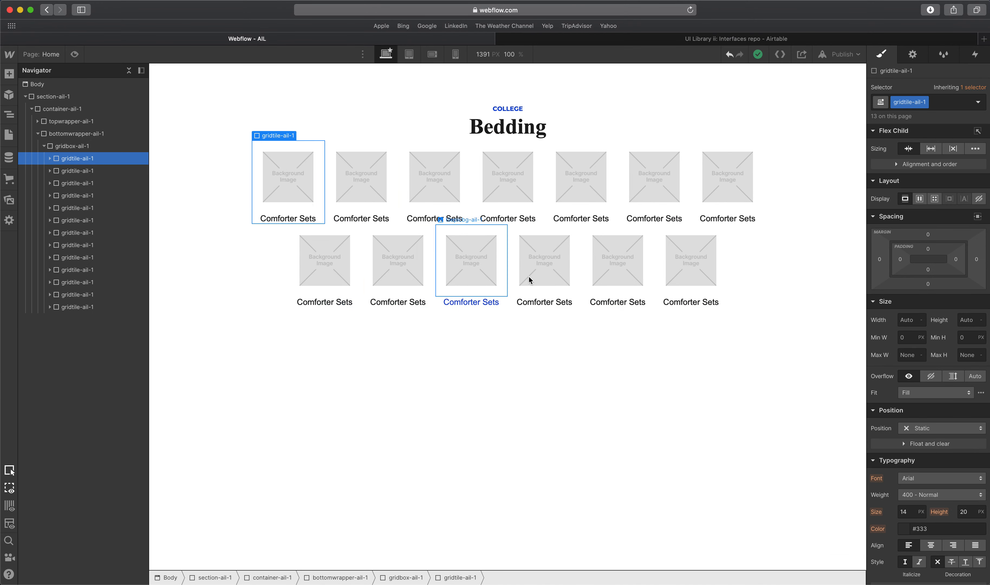
key("ctrl+Up")
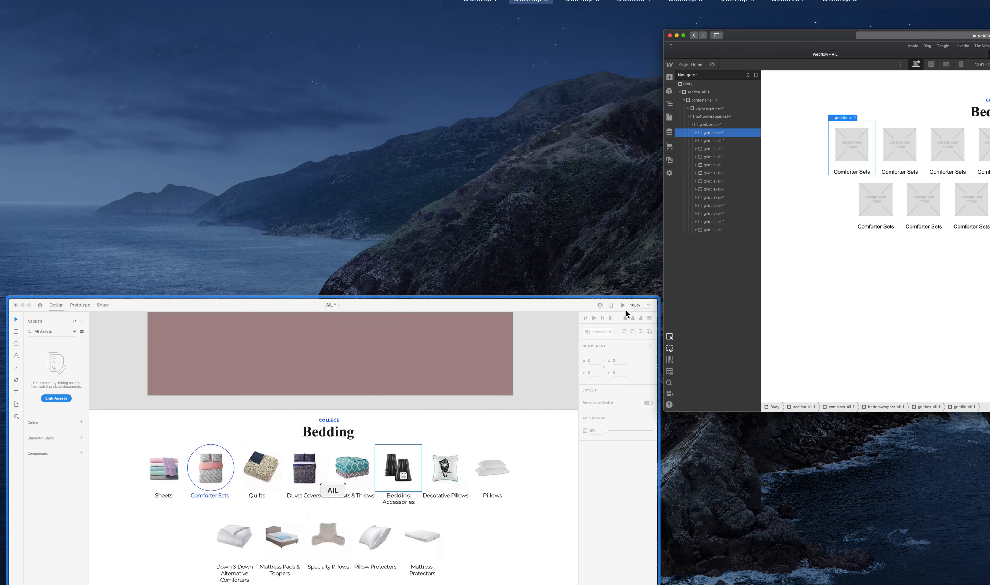
left_click(538, 398)
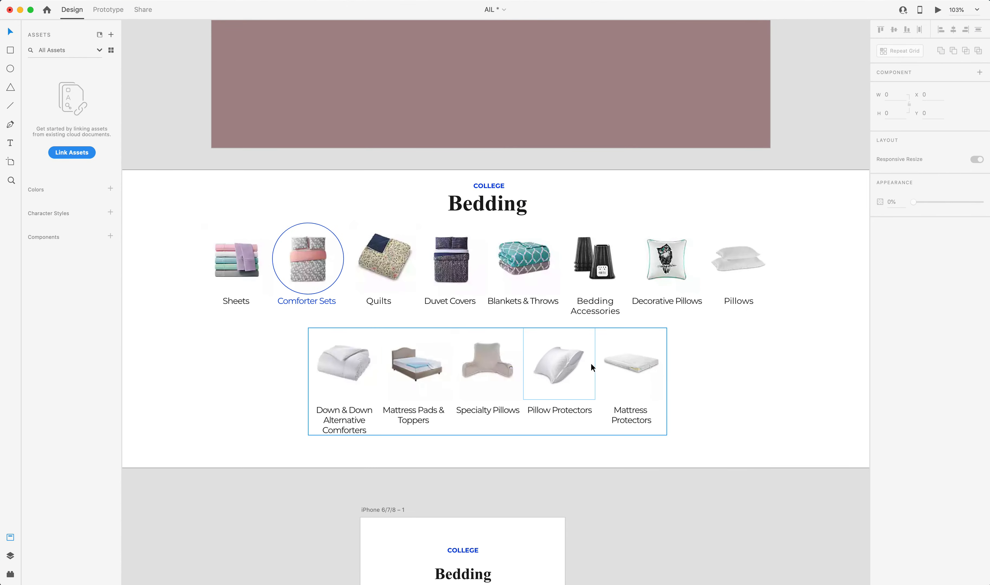
key("ctrl+Up")
left_click(237, 219)
Try to remove the last gridtile-ail-1, check the tiles against the Adobe XD design, and undo the deletion in Webflow.
left_click(78, 308)
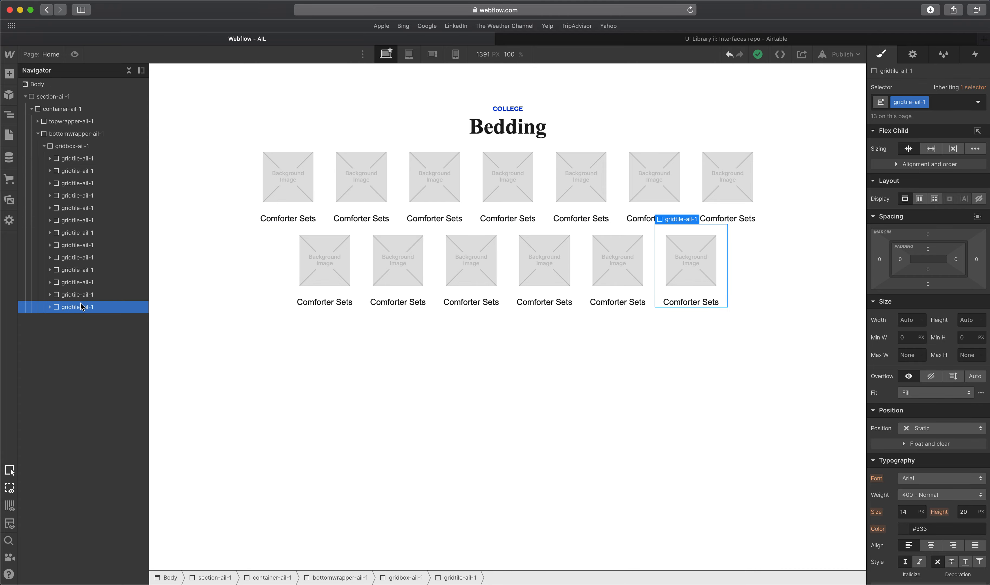
key("Delete")
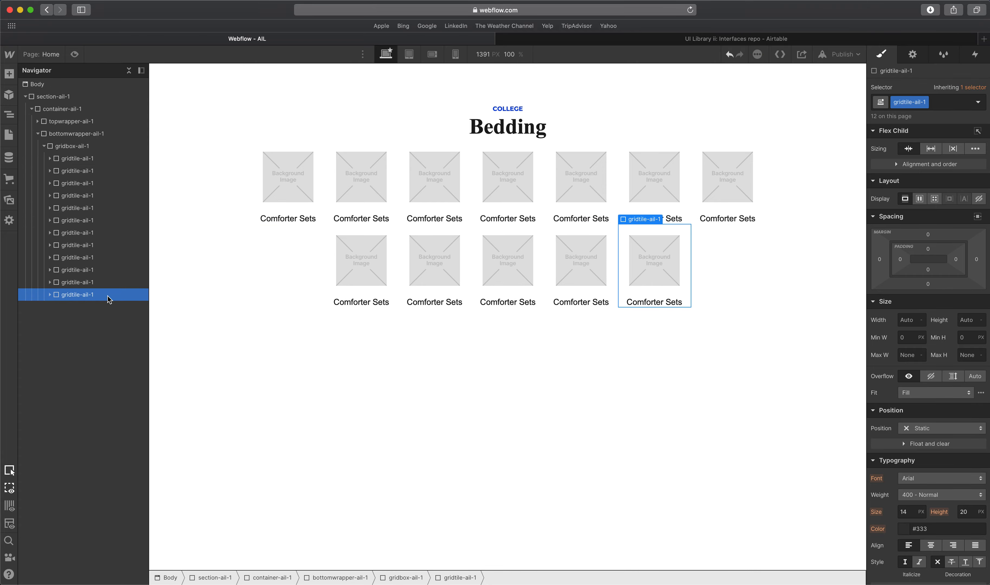
key("ctrl+Up")
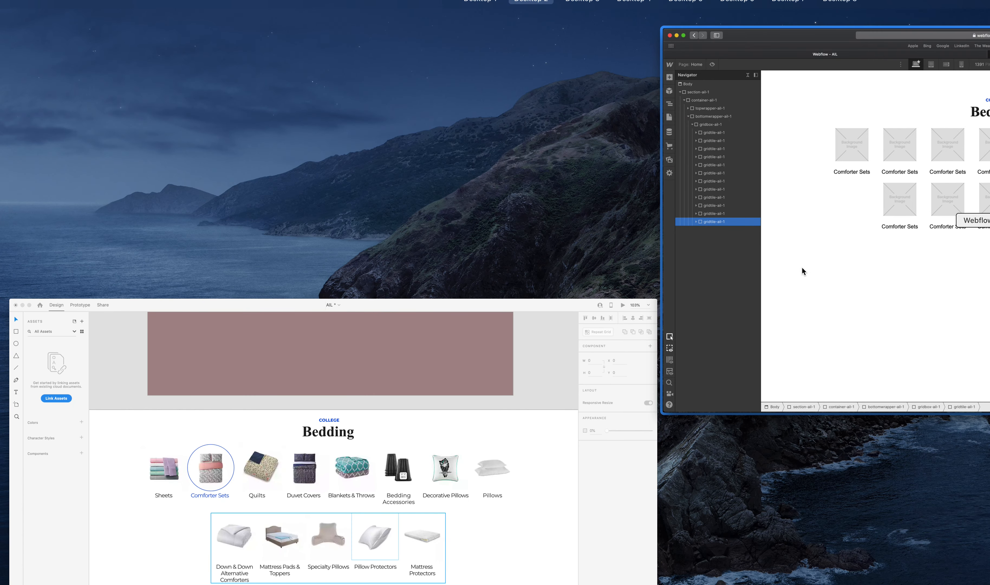
left_click(335, 511)
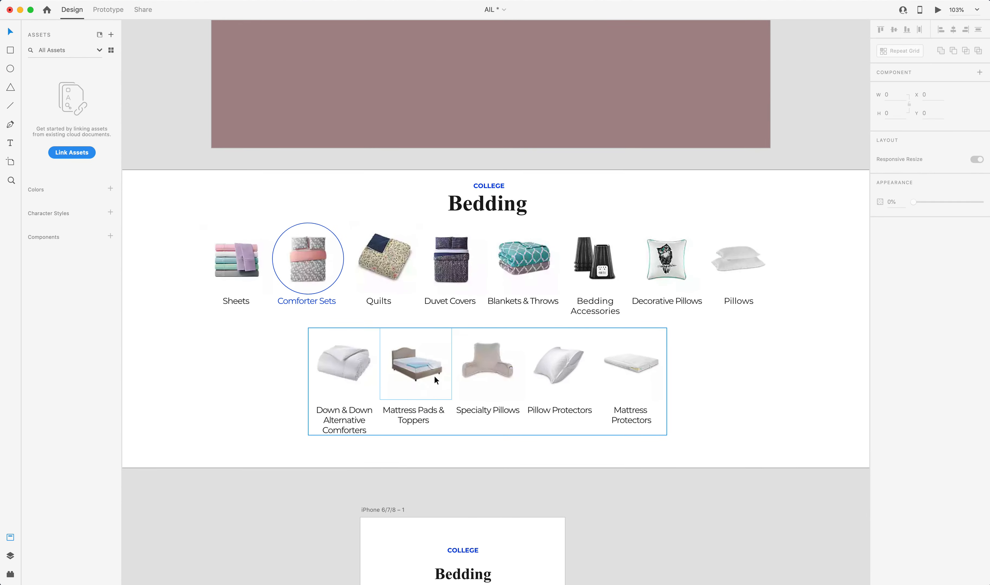
key("ctrl+Up")
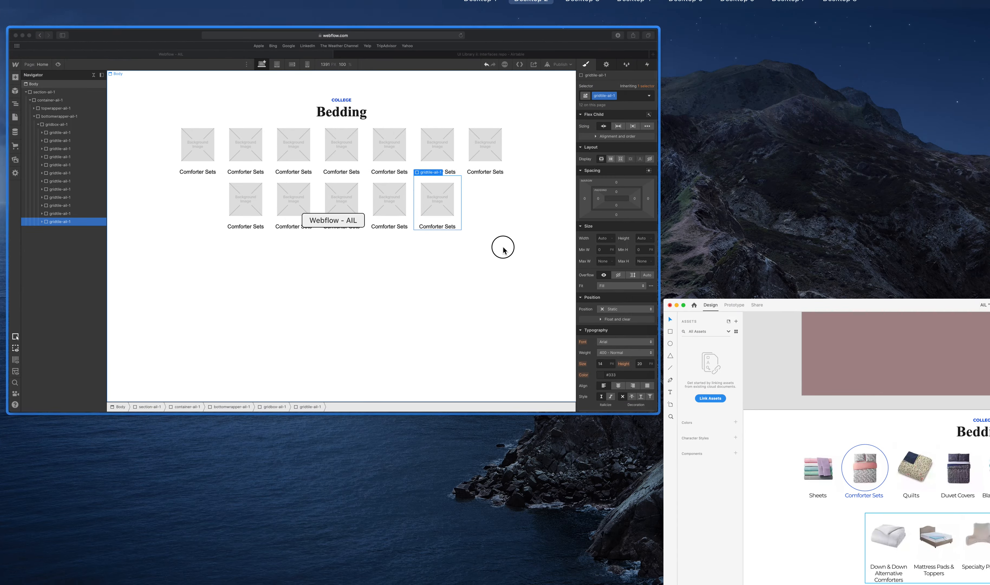
left_click(504, 249)
key("super+d")
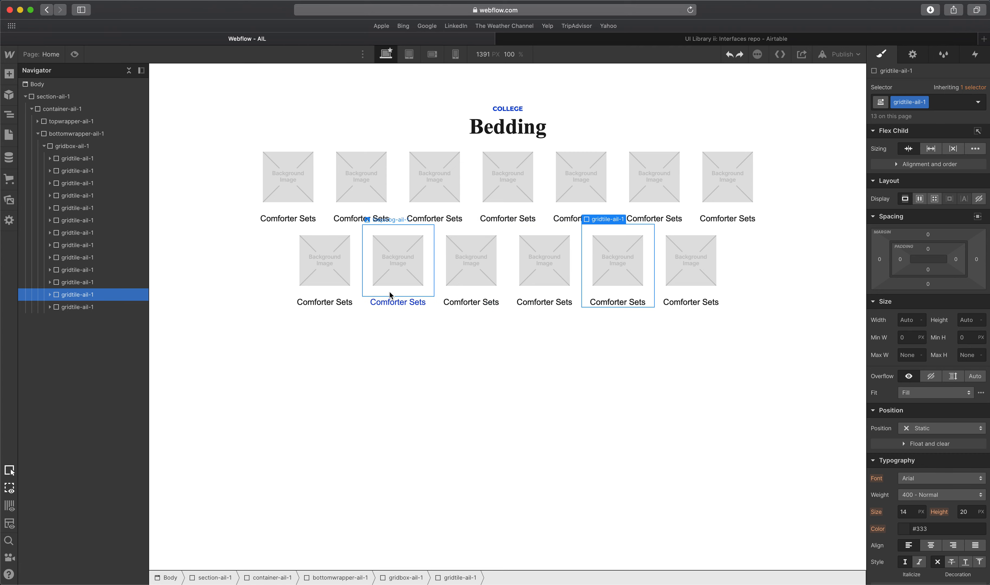
Switch to Adobe XD, measure the gap between the Bedding heading and the Comforter Sets circle, and return to Webflow.
left_click(297, 177)
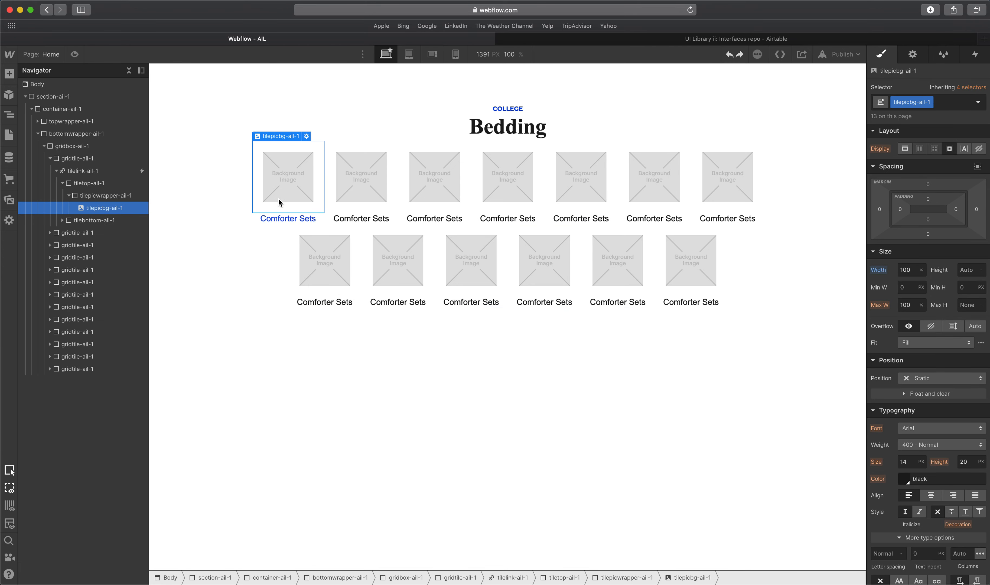
key("ctrl+Up")
left_click(395, 438)
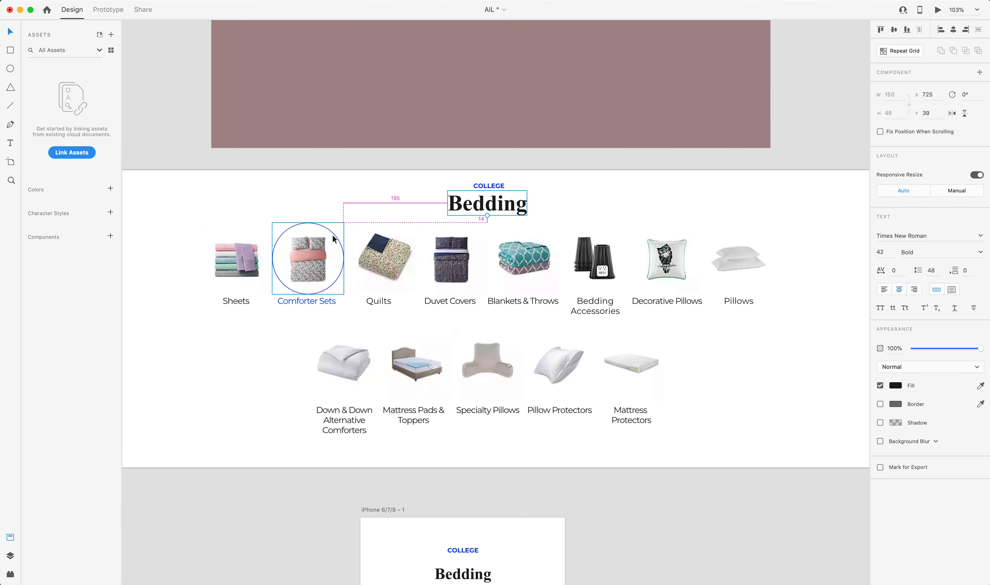
key("ctrl+Up")
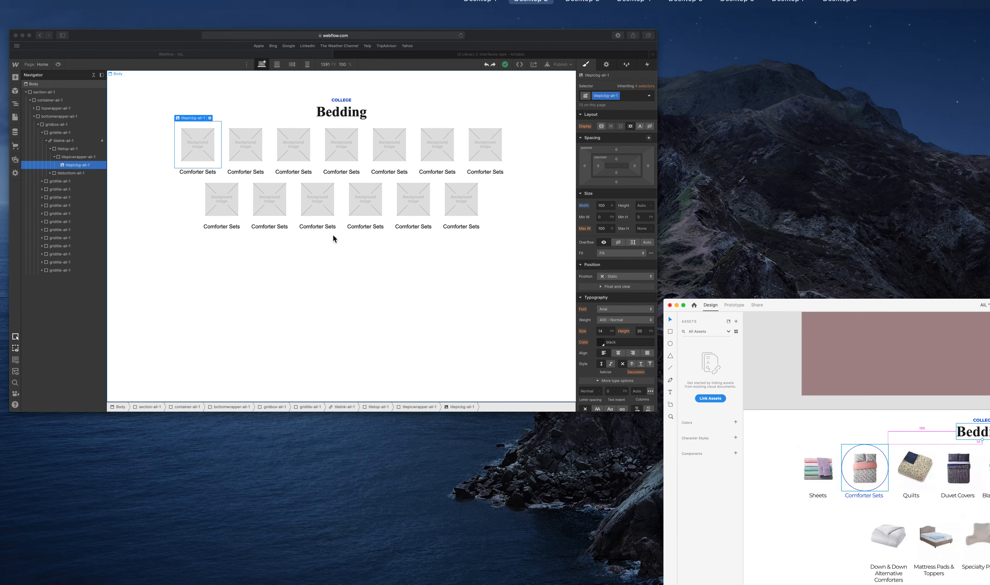
left_click(333, 236)
Collapse bottomwrapper-ail-1 and set the bottom margin of topwrapper-ail-1 to 15 px.
left_click(38, 134)
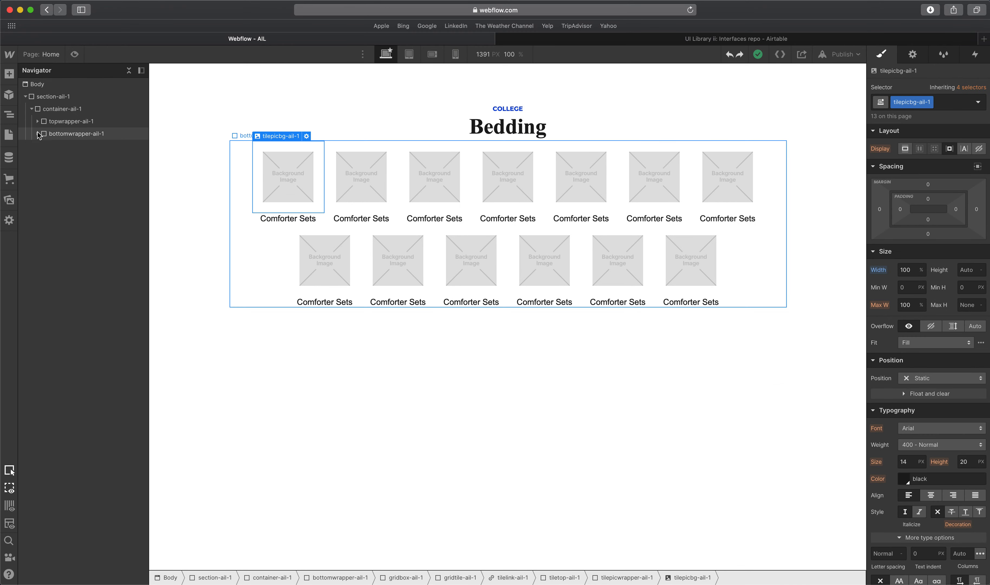
left_click(55, 122)
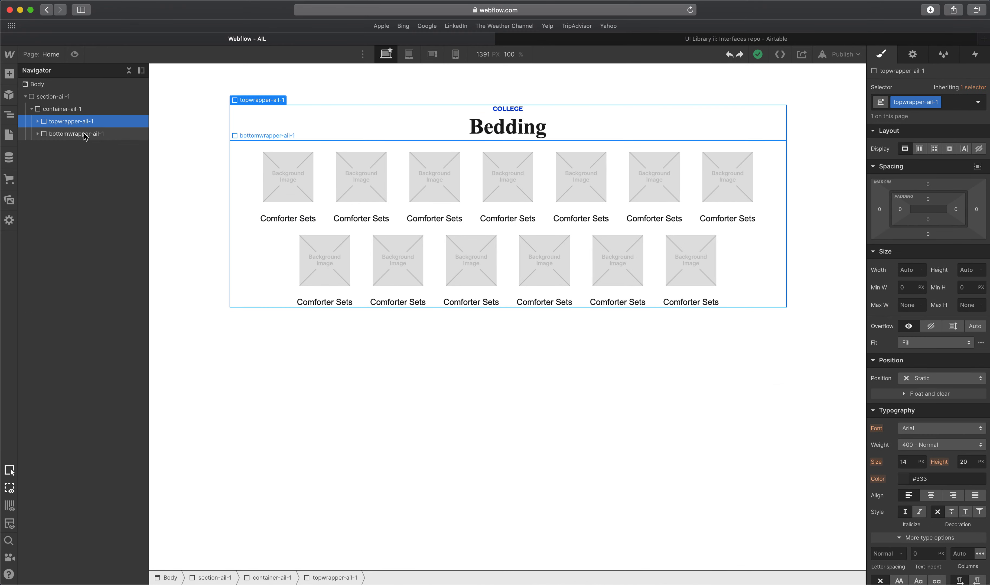
left_click(49, 136)
left_click(71, 121)
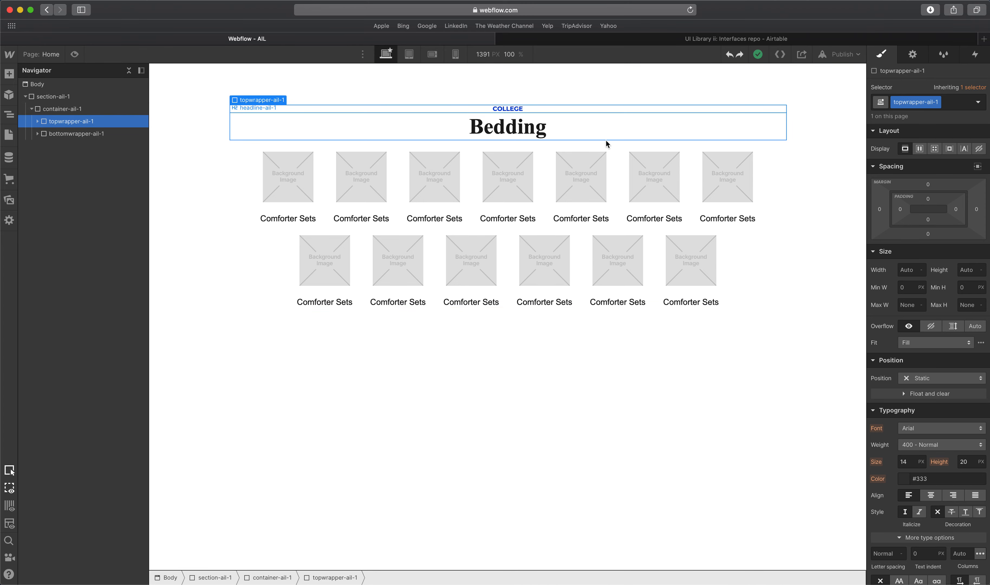
left_click(929, 235)
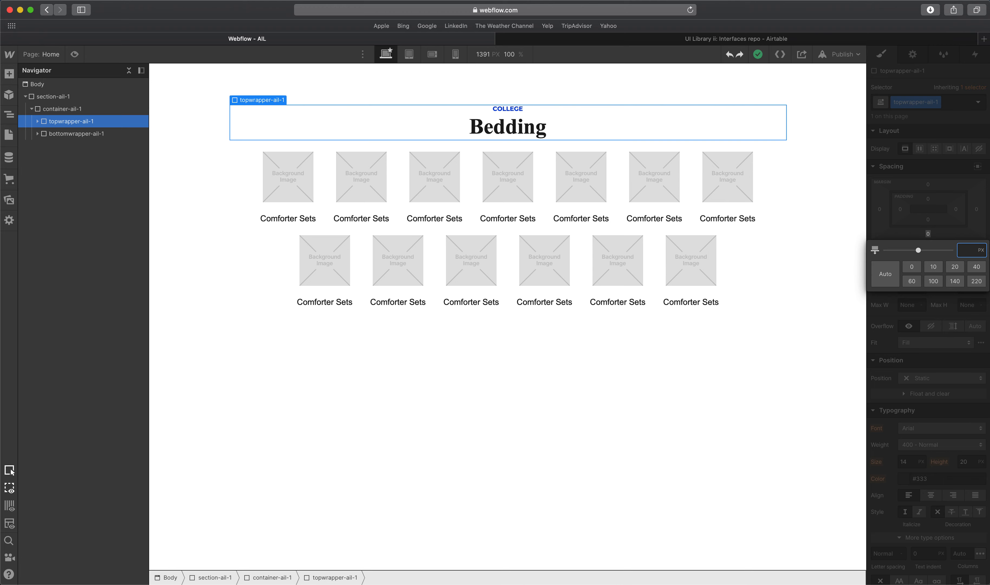
type("15")
key("Return")
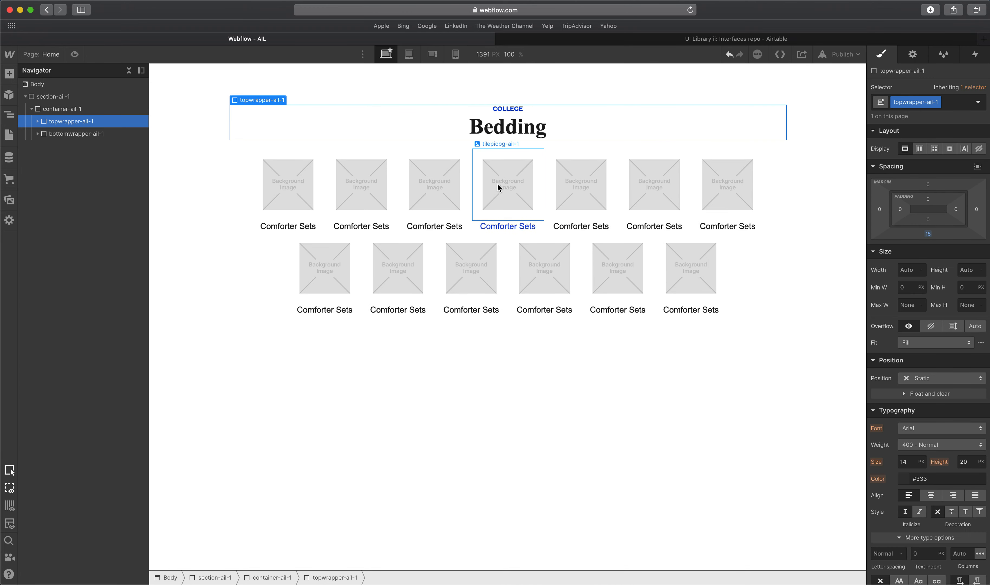
left_click(99, 138)
left_click(100, 120)
Switch to Adobe XD, copy the Down & Down Alternative Comforters picture and paste it onto the empty canvas beside the iPhone artboard.
key("ctrl+Up")
left_click(479, 425)
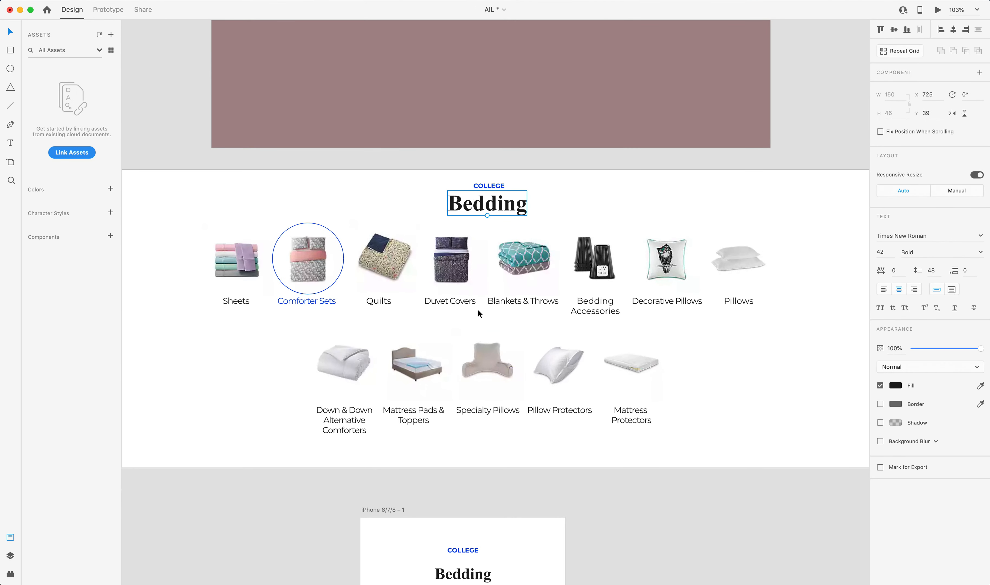
double_click(351, 372)
left_click(278, 481)
scroll(393, 275, "up", 2)
scroll(393, 275, "down", 3)
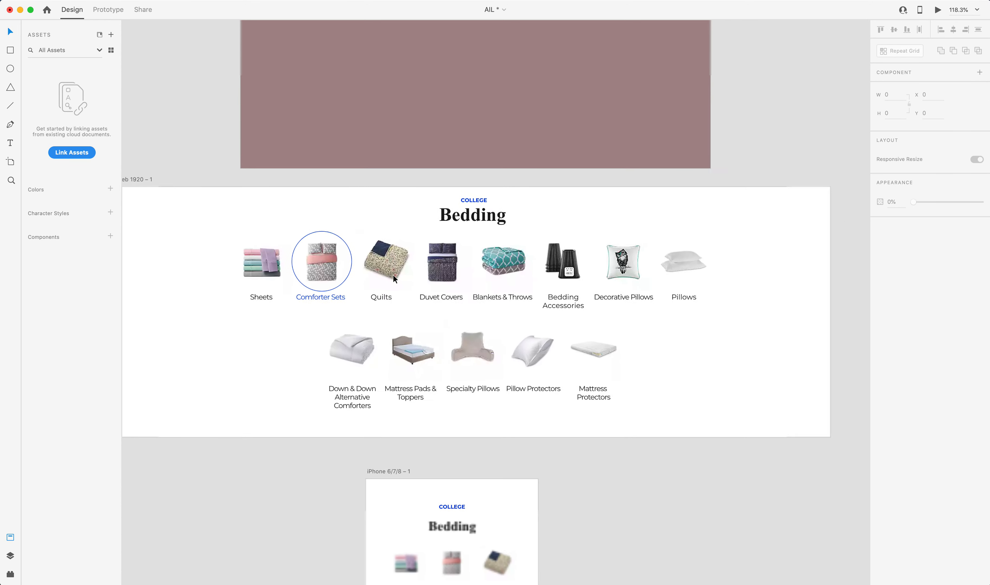
scroll(393, 275, "down", 5)
scroll(394, 275, "right", 3)
scroll(393, 275, "up", 1)
scroll(559, 221, "up", 4)
scroll(559, 221, "down", 1)
key("super+v")
left_click_drag(503, 316, 521, 185)
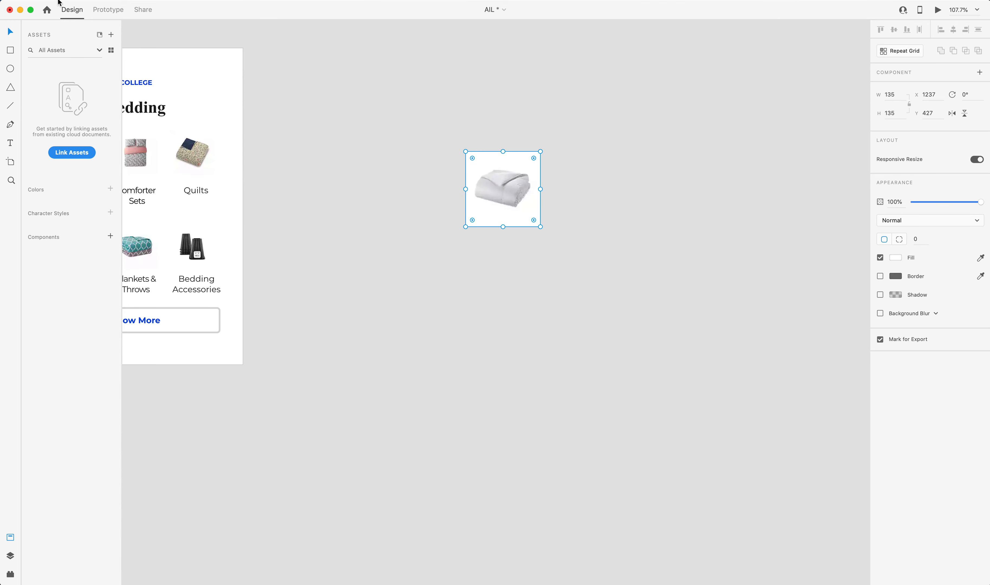
Try to draw a square about 111 by 111 over the pasted comforter picture and undo it.
scroll(508, 160, "up", 3)
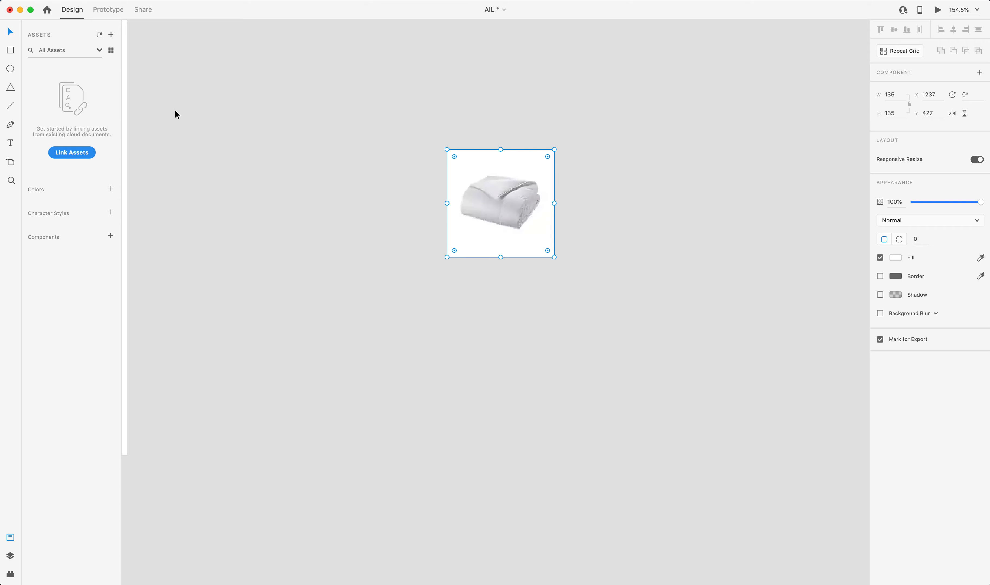
left_click(10, 50)
scroll(438, 177, "down", 1)
scroll(481, 189, "up", 4)
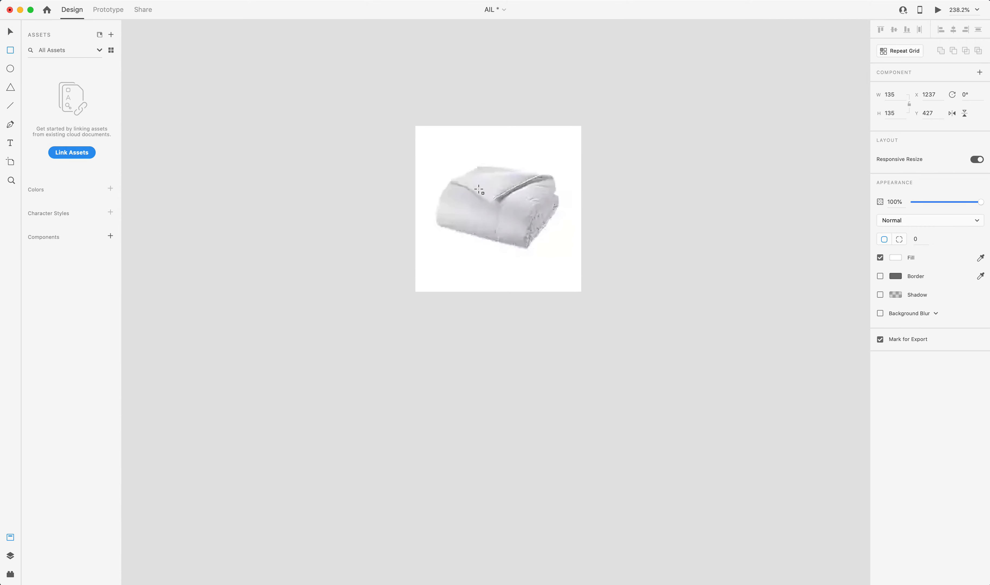
left_click_drag(433, 141, 568, 279)
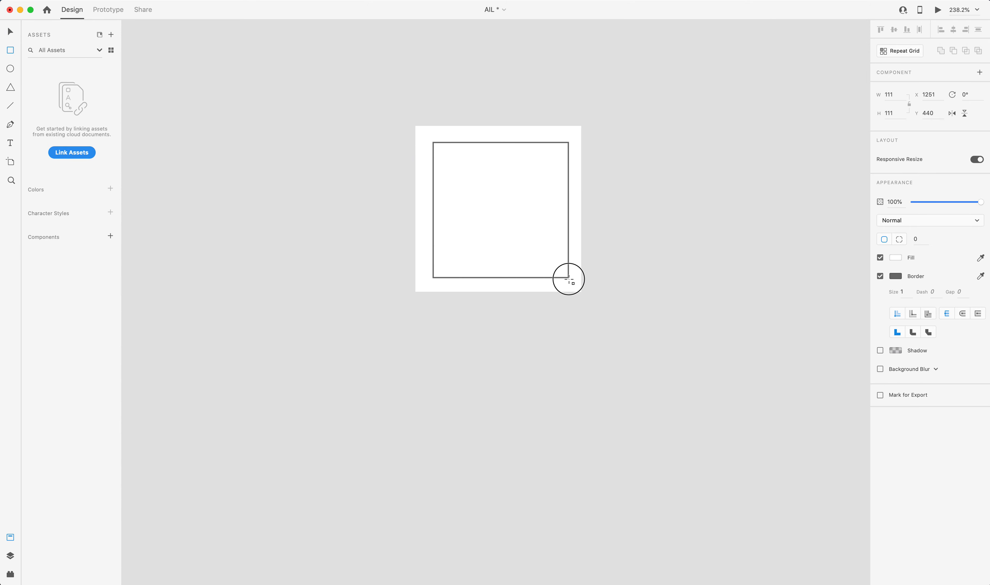
left_click(483, 173)
key("super+z")
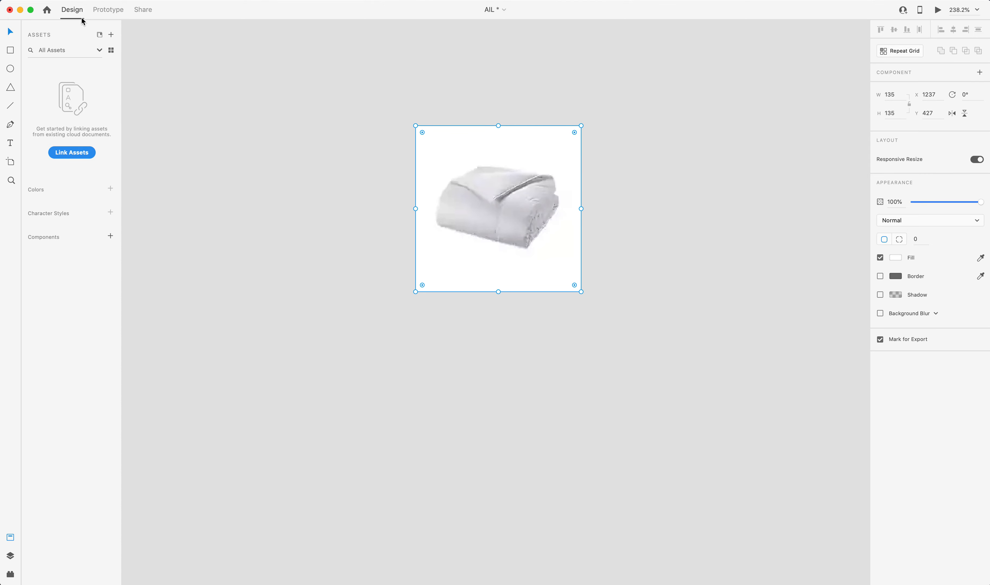
Export the selected comforter picture to the Desktop as picsample1, in JPG format at 80% quality for Web.
key("super+e")
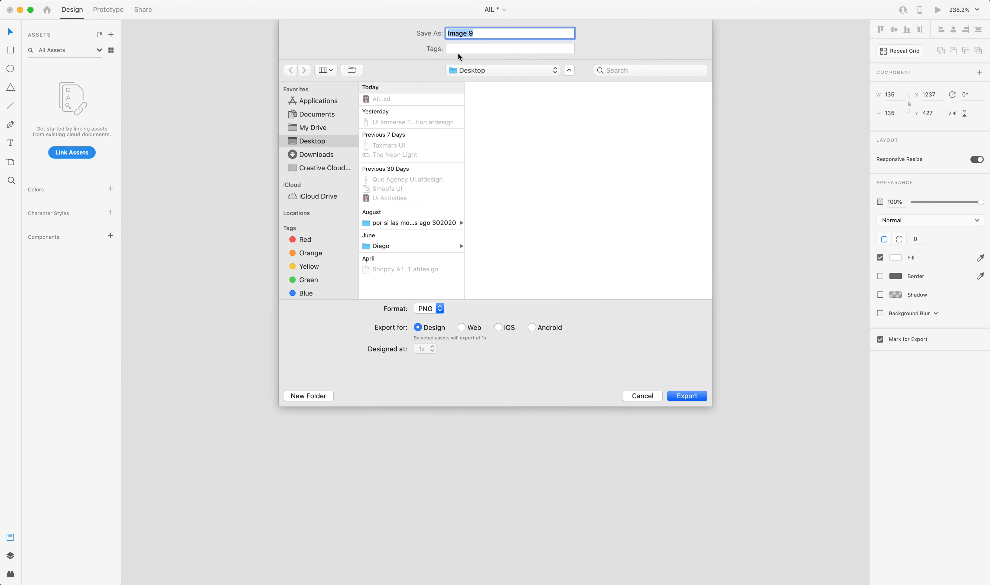
type("picsample1")
left_click(441, 309)
left_click(442, 337)
left_click(441, 333)
left_click(429, 378)
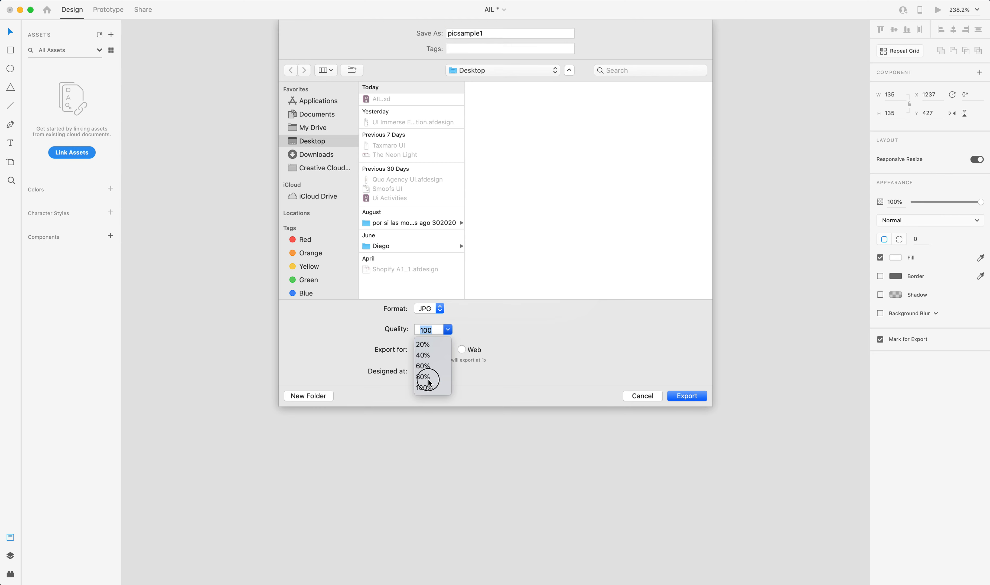
left_click(462, 350)
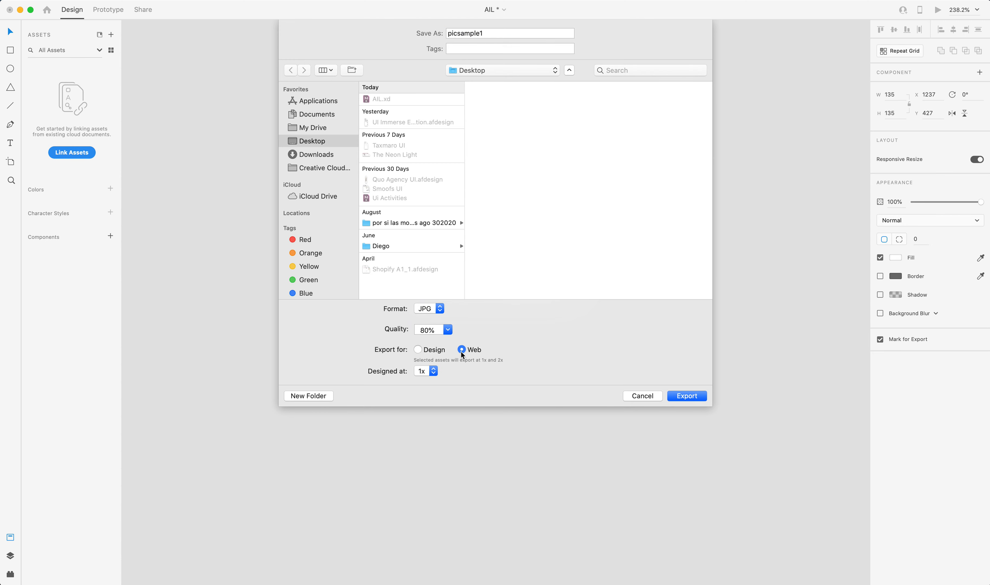
left_click(675, 396)
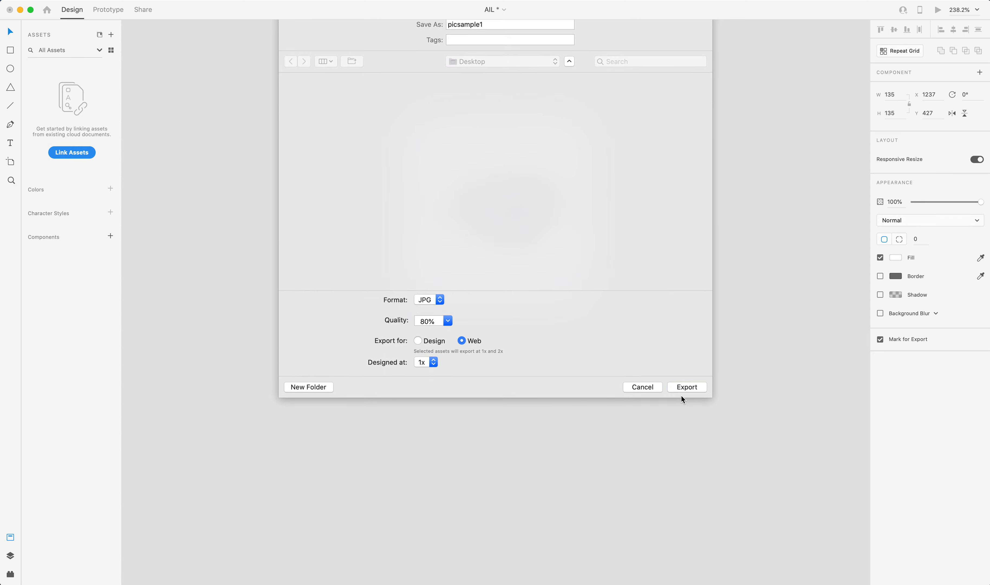
key("ctrl+Left")
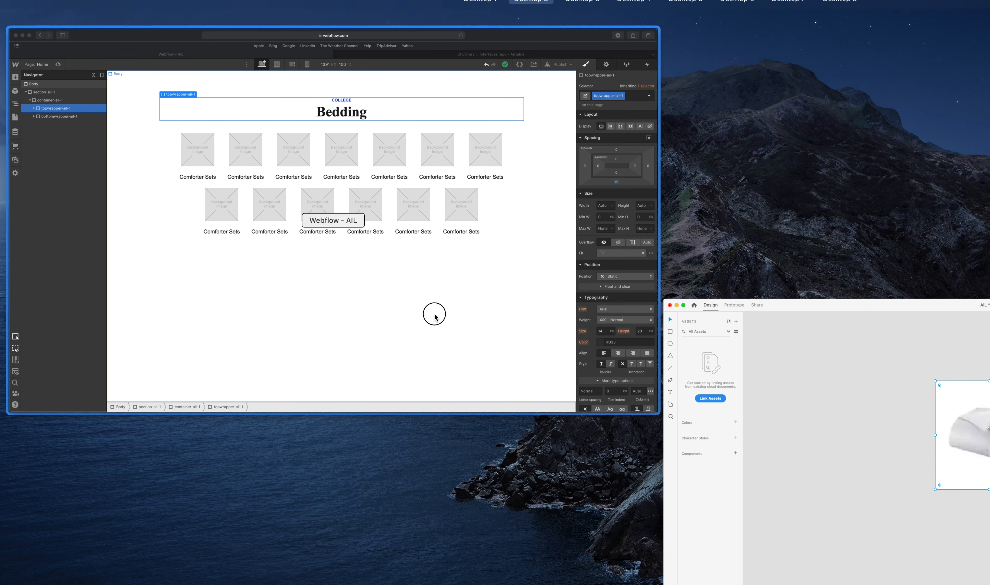
left_click(8, 198)
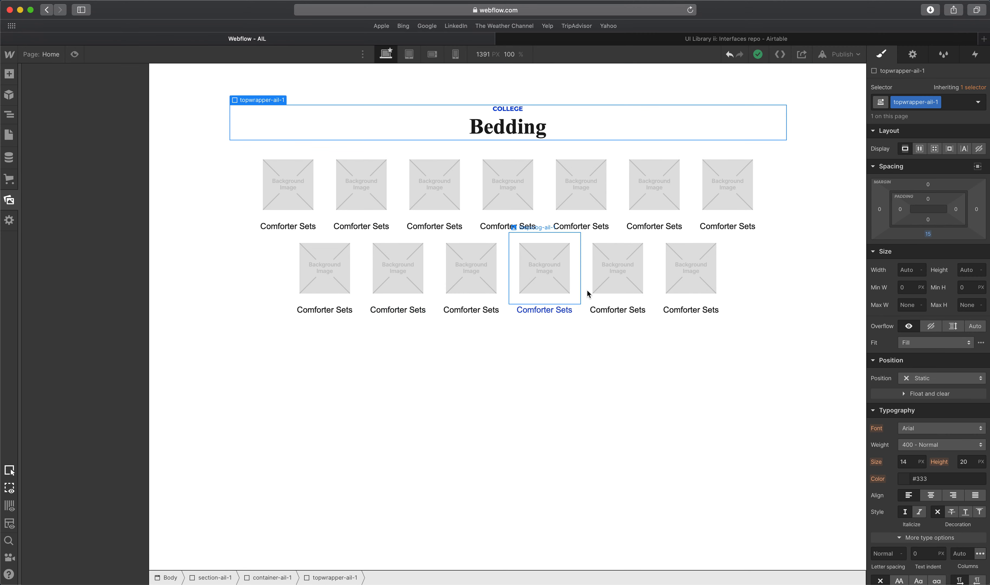
left_click_drag(488, 285, 117, 257)
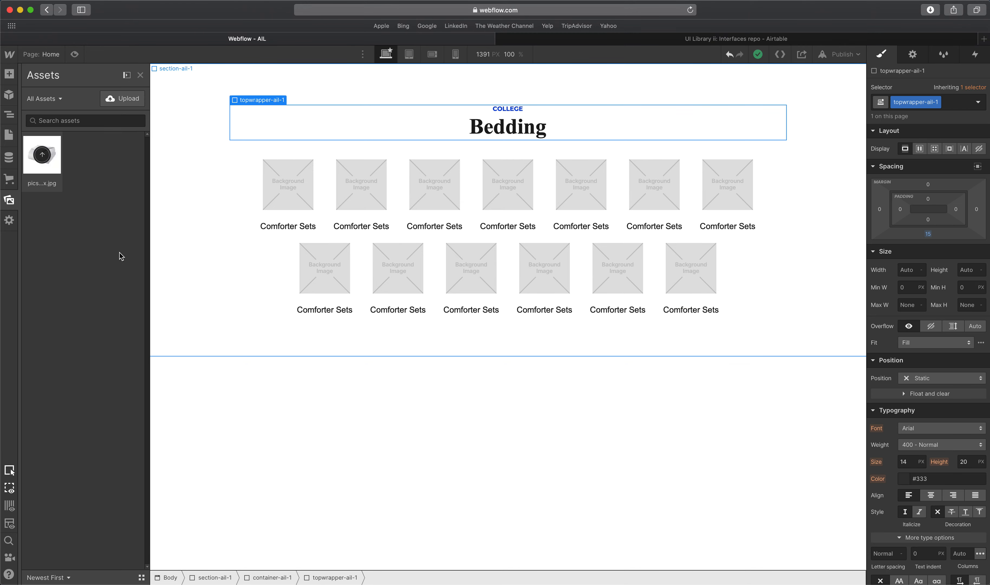
left_click(300, 205)
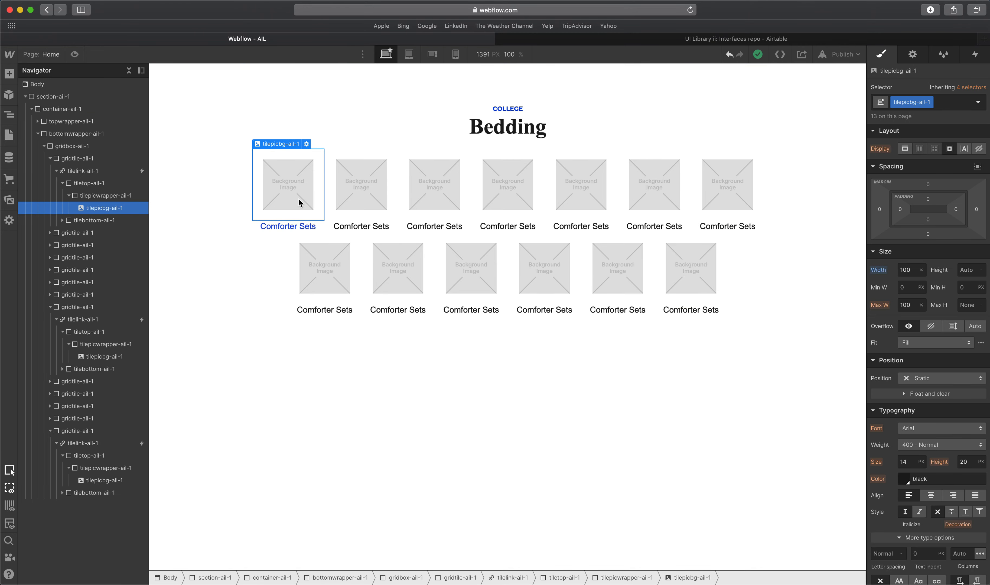
left_click(85, 197)
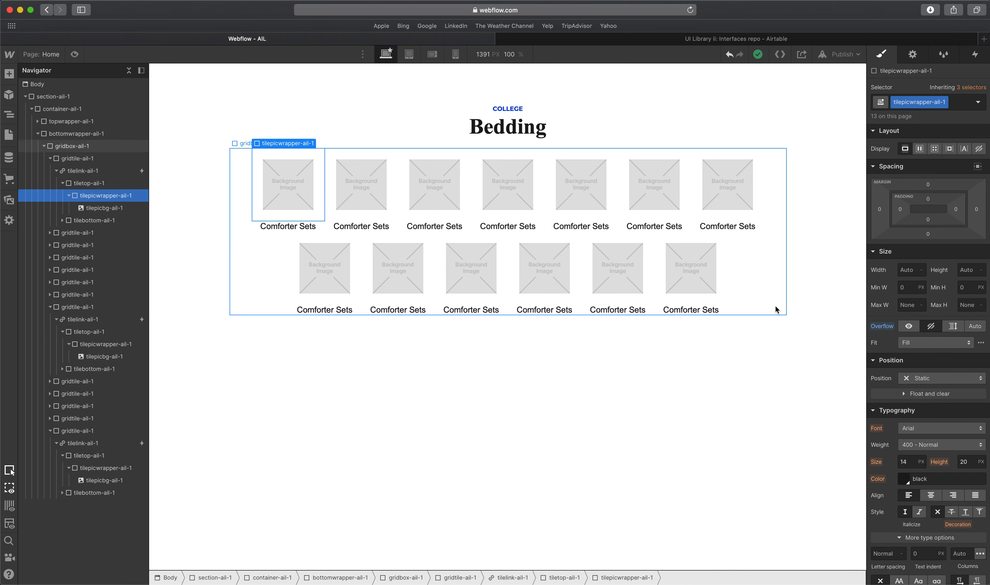
scroll(920, 302, "down", 10)
left_click(931, 282)
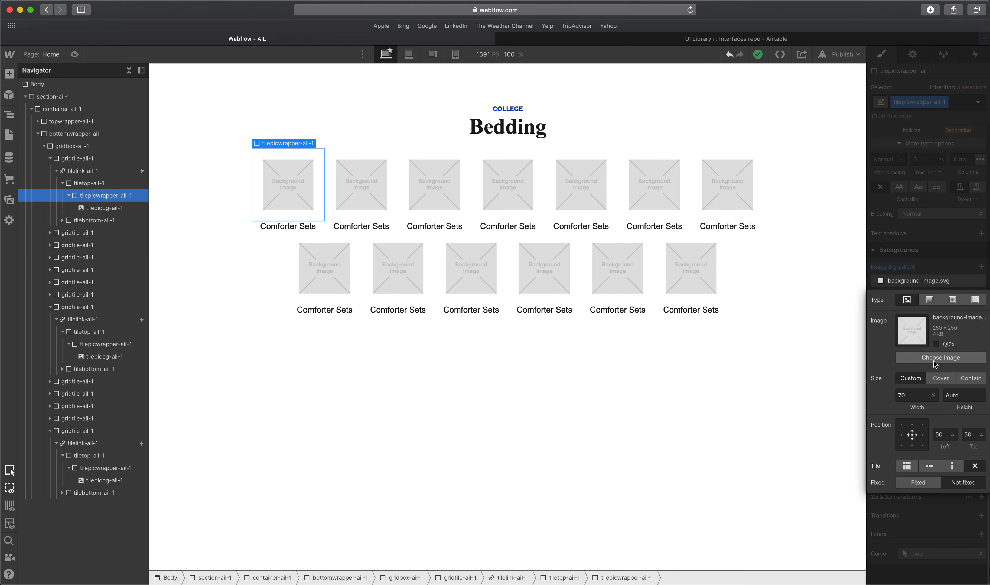
left_click(947, 363)
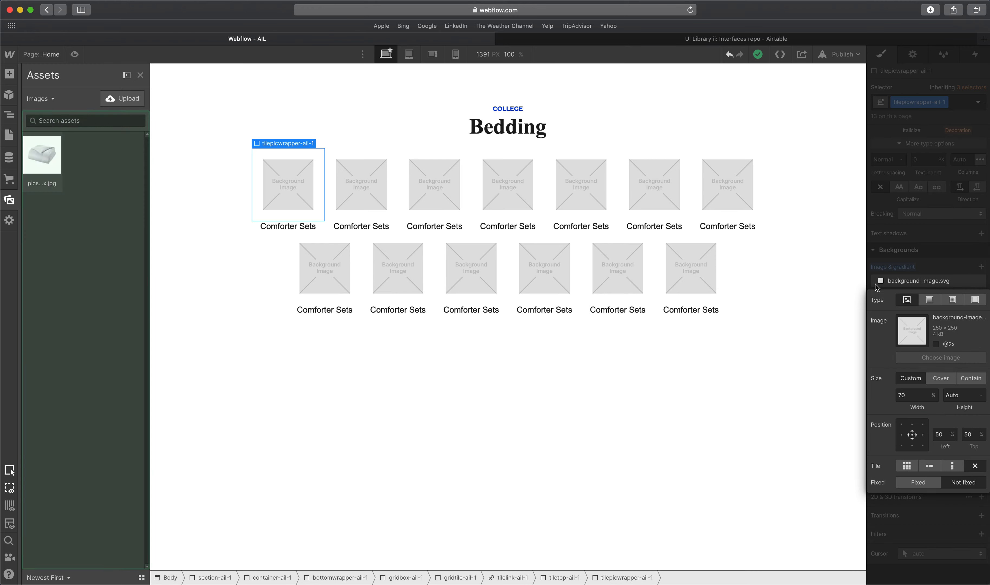
left_click(46, 162)
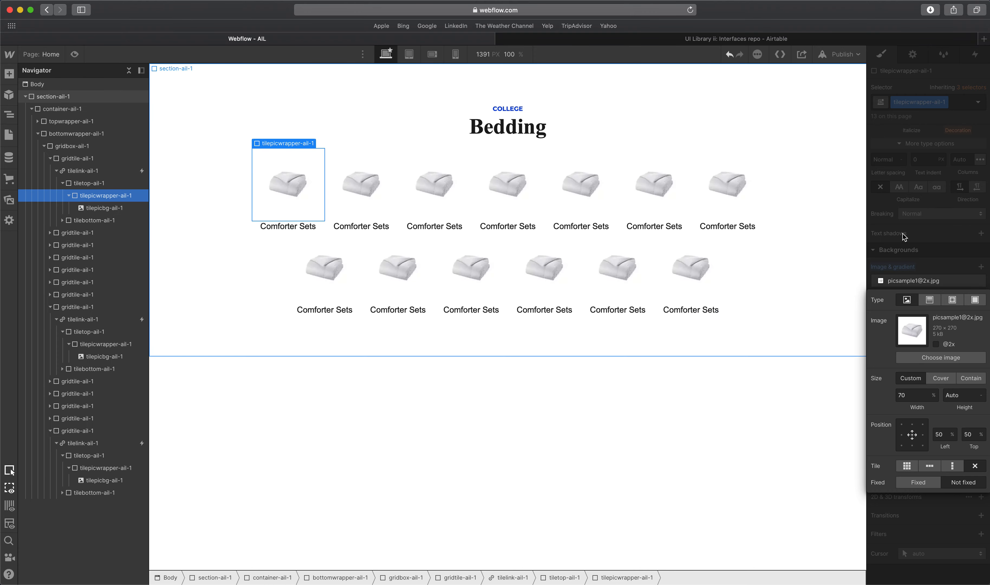
Preview the page to check the hover effect on the Bedding tiles, and return to editing.
left_click(74, 54)
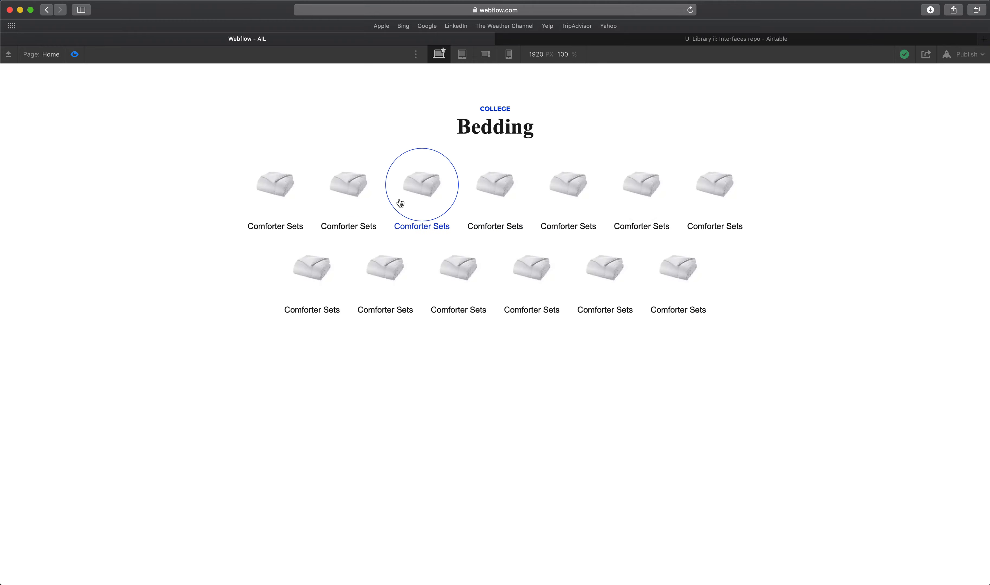
left_click(68, 51)
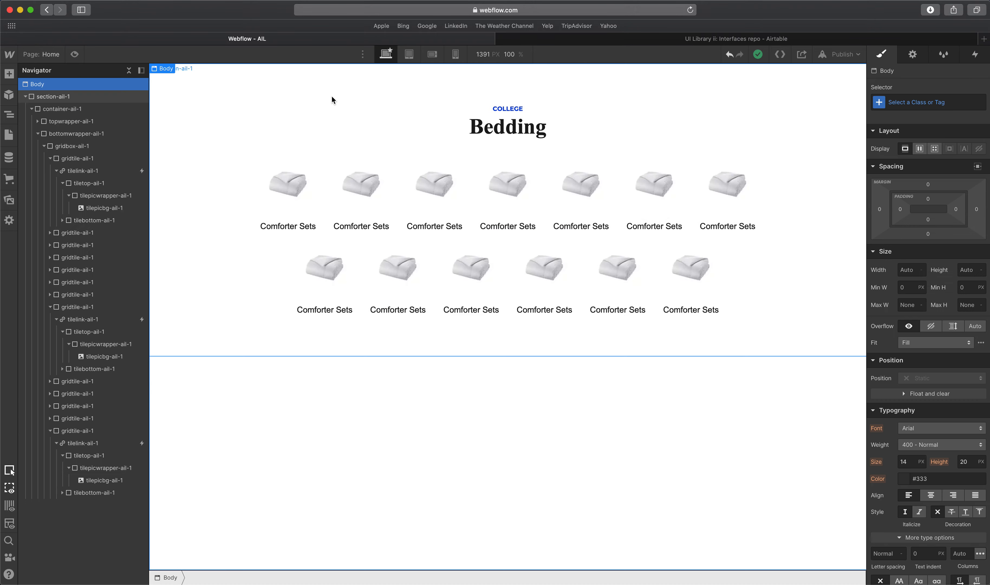
Switch to Adobe XD, examine the desktop Bedding mockup and the spacing between its tile rows, and return to Webflow.
key("ctrl+Up")
left_click(521, 311)
scroll(281, 157, "up", 3)
scroll(282, 157, "up", 7)
scroll(283, 157, "left", 3)
scroll(284, 157, "down", 5)
scroll(282, 157, "left", 8)
scroll(283, 157, "up", 6)
scroll(360, 254, "up", 2)
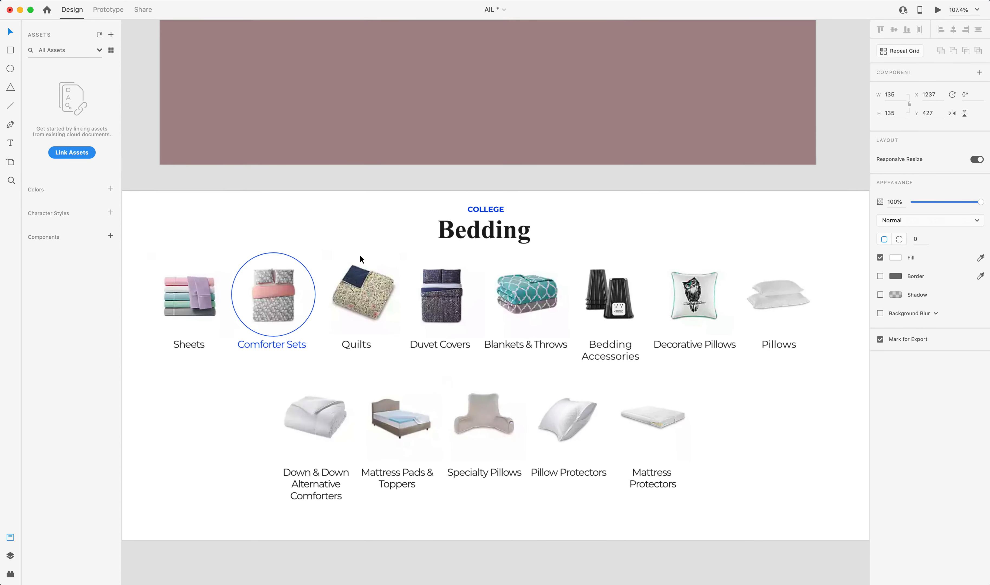
scroll(370, 254, "up", 3)
left_click(433, 154)
double_click(442, 164)
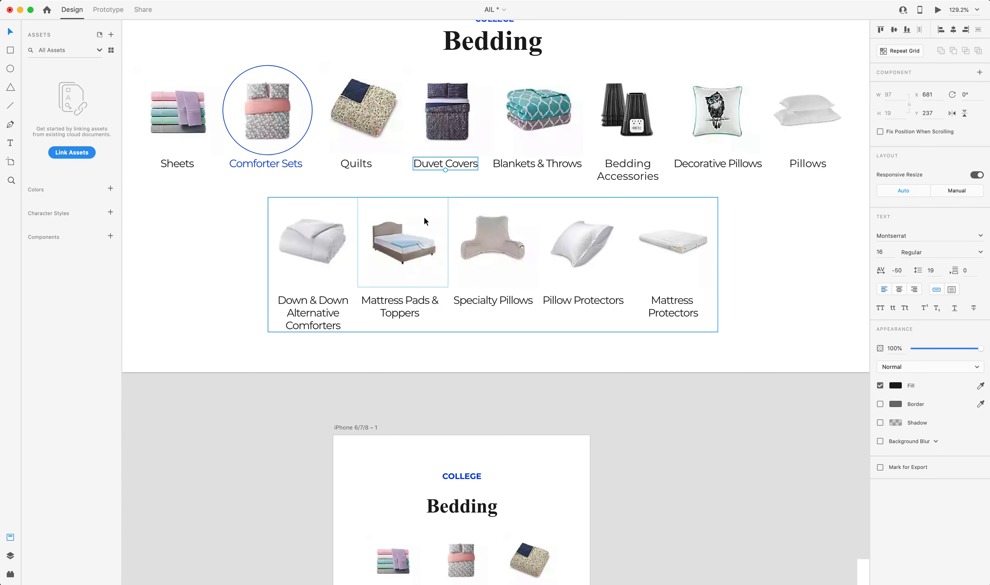
key("alt")
key("ctrl+Up")
left_click(400, 232)
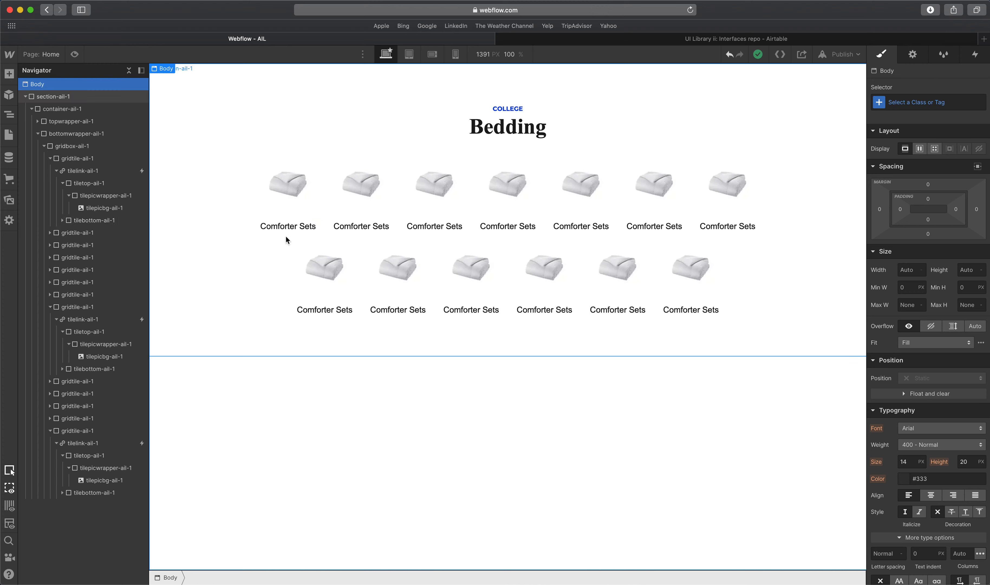
Give the gridtile-ail-1 class a bottom margin of 40 px.
left_click(320, 217)
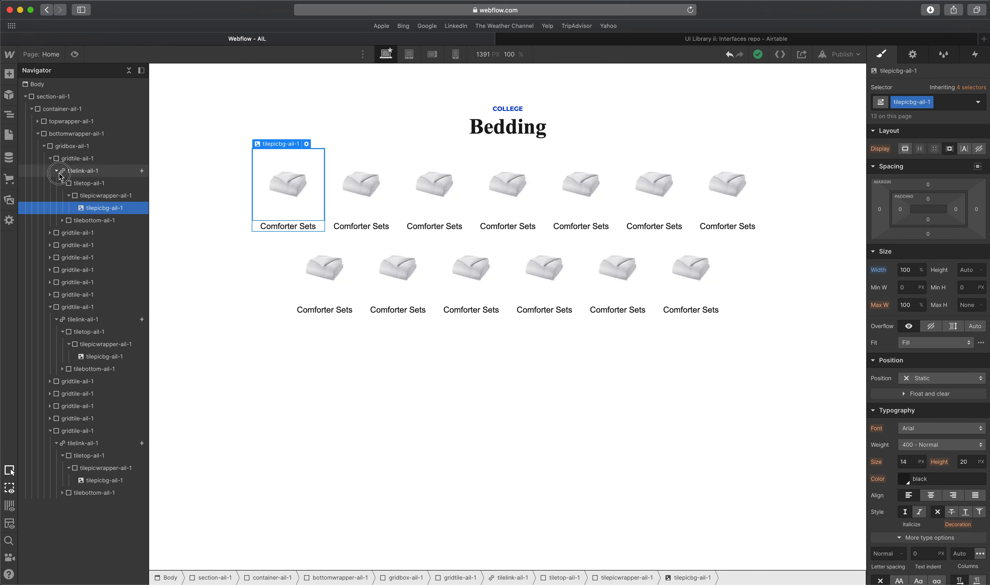
left_click(105, 160)
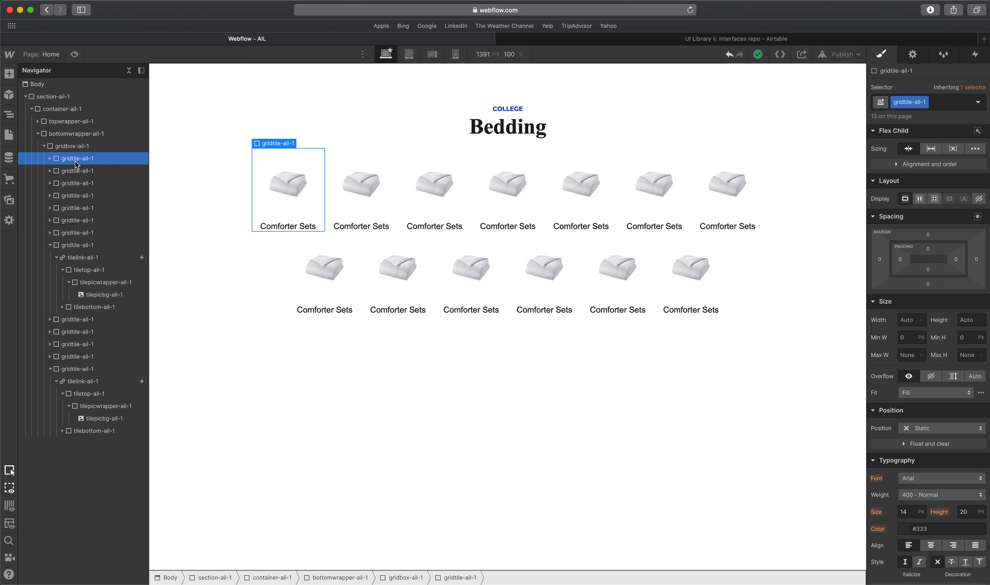
left_click(927, 284)
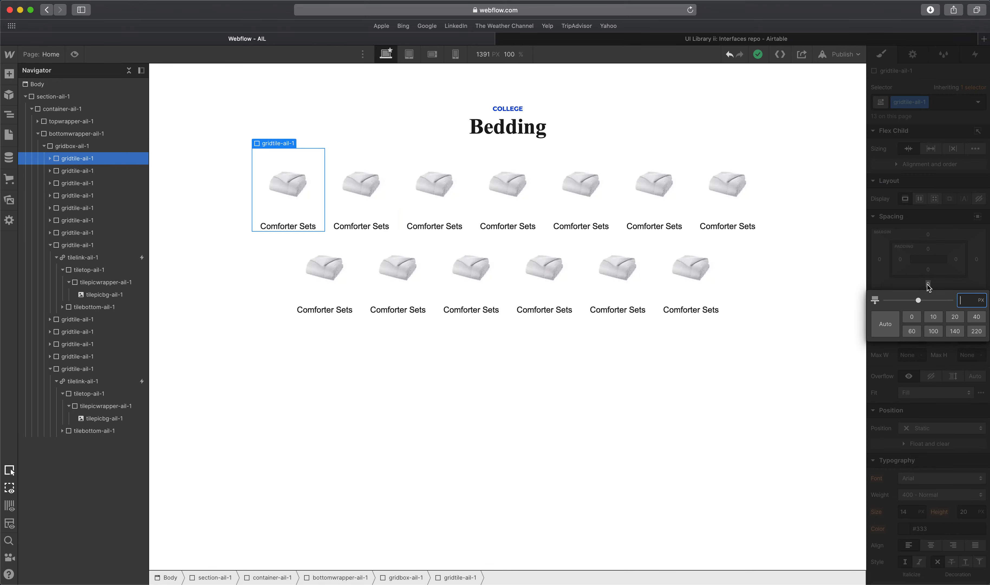
left_click(977, 317)
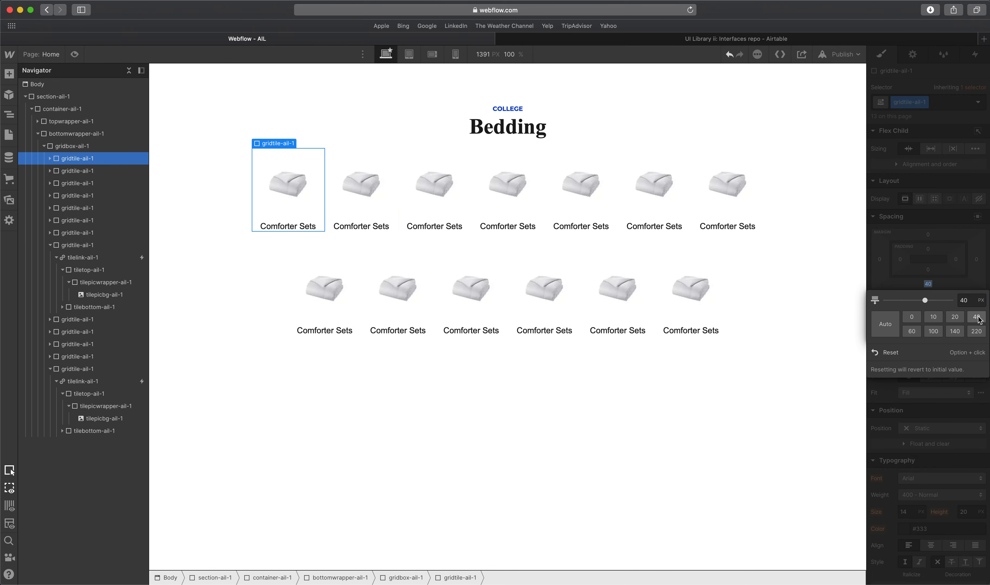
left_click(668, 331)
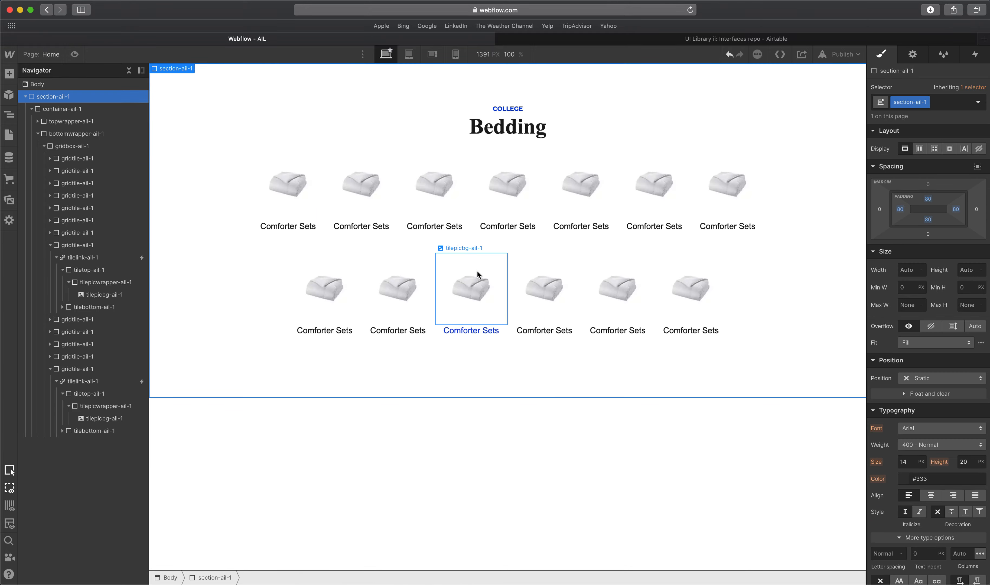
Switch to Adobe XD, examine the desktop and iPhone layouts of the Bedding section, and return to Webflow.
key("ctrl+Up")
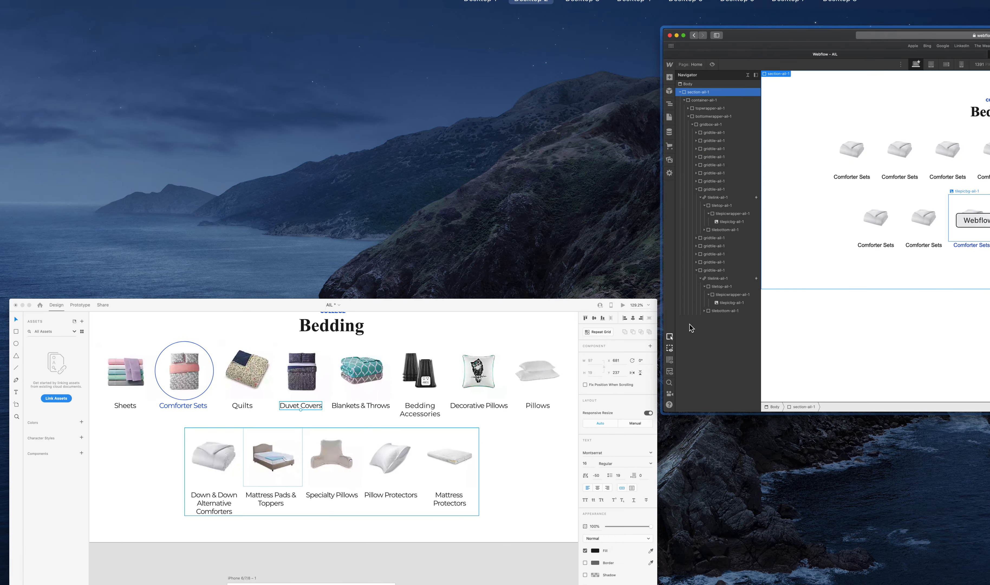
left_click(906, 293)
key("ctrl+Up")
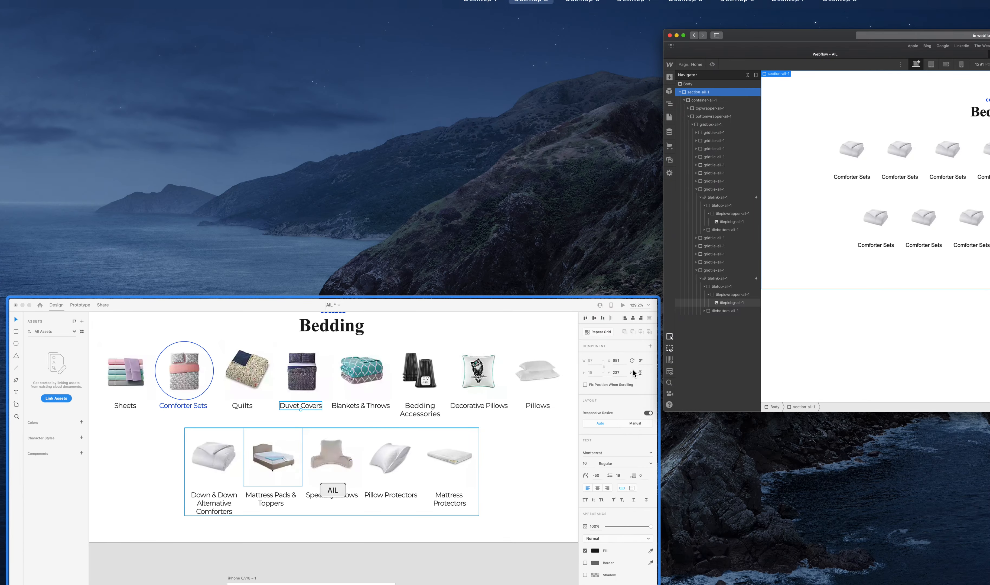
left_click(633, 371)
left_click(547, 111)
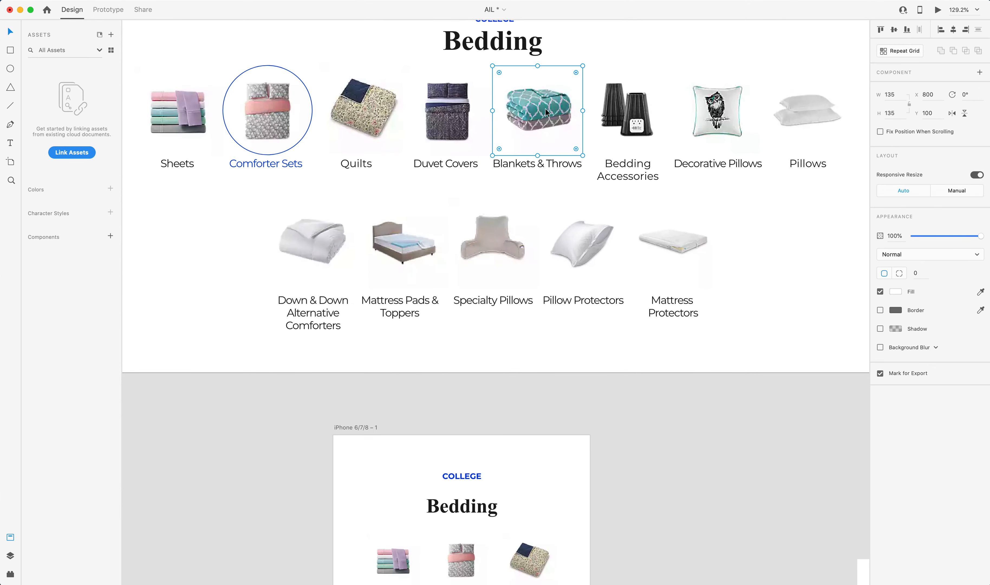
scroll(484, 179, "down", 3)
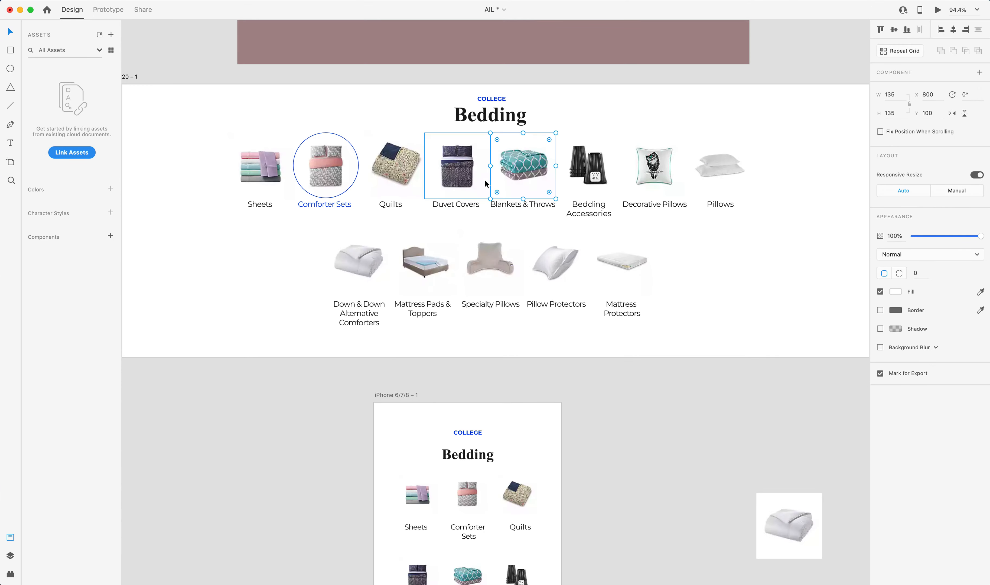
scroll(484, 179, "down", 5)
scroll(484, 179, "up", 3)
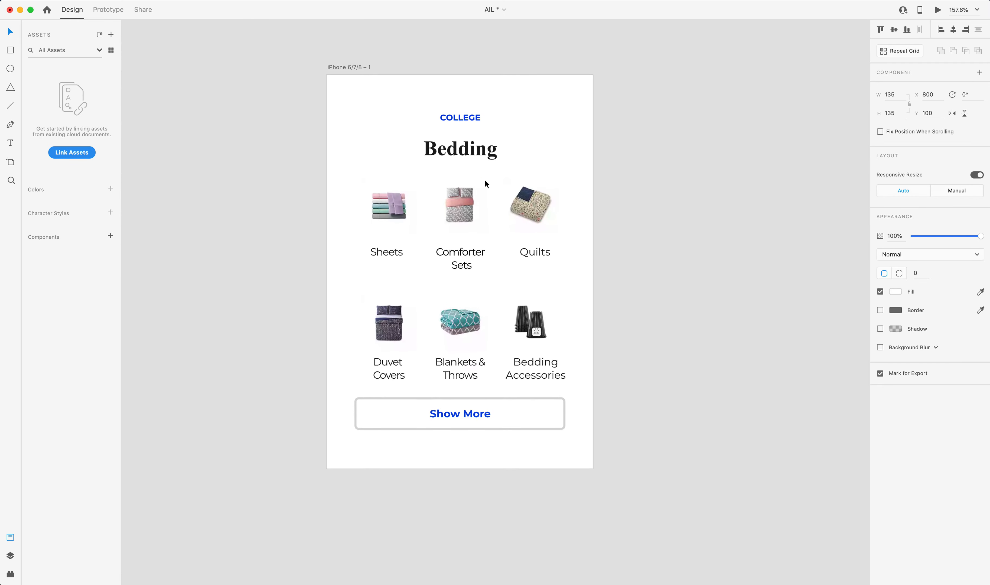
left_click_drag(267, 75, 630, 433)
left_click(611, 222)
key("ctrl+Up")
left_click(421, 350)
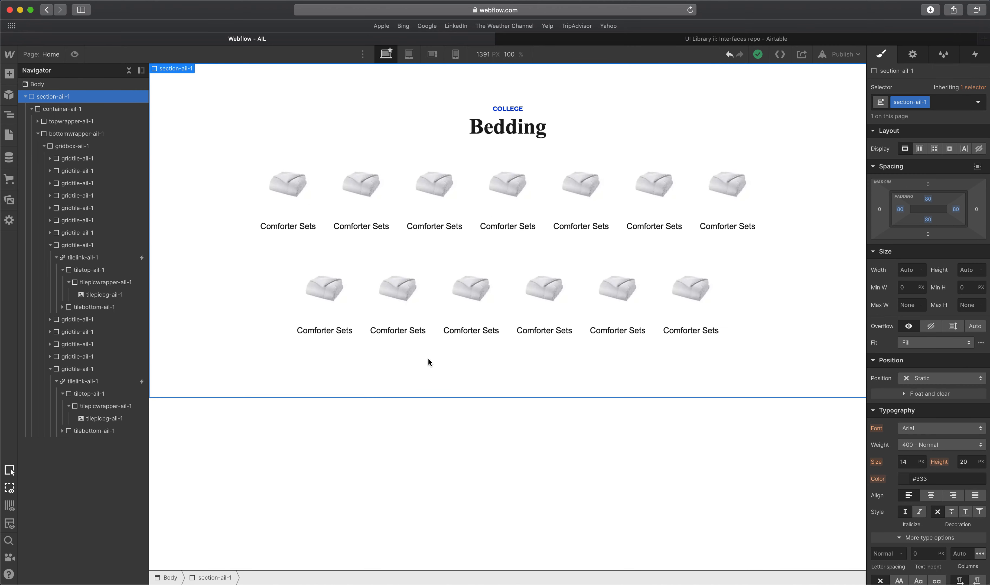
At the tablet breakpoint, set the padding of section-ail-1 to 40 px on all sides.
left_click(408, 58)
left_click(336, 198)
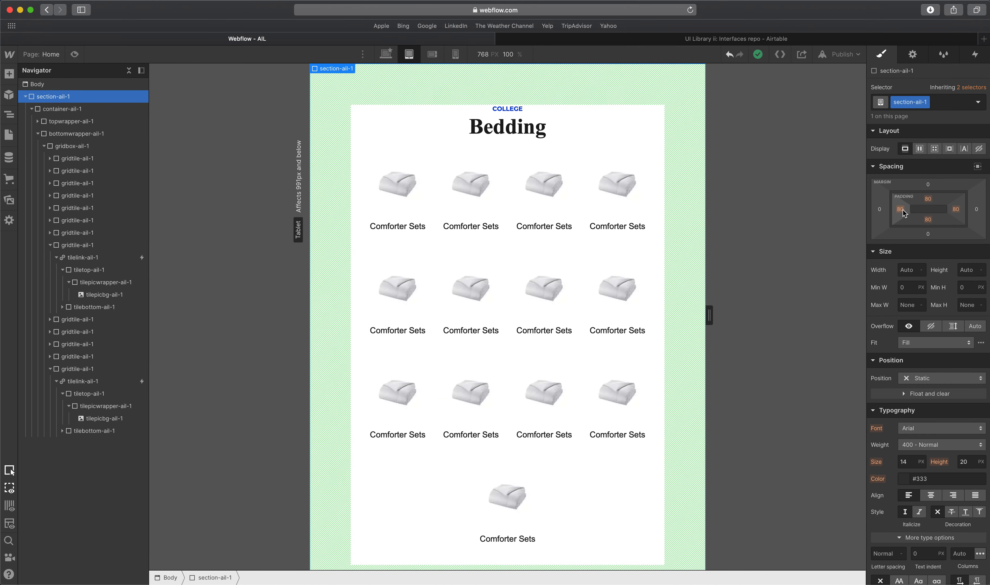
left_click_drag(902, 214, 881, 200)
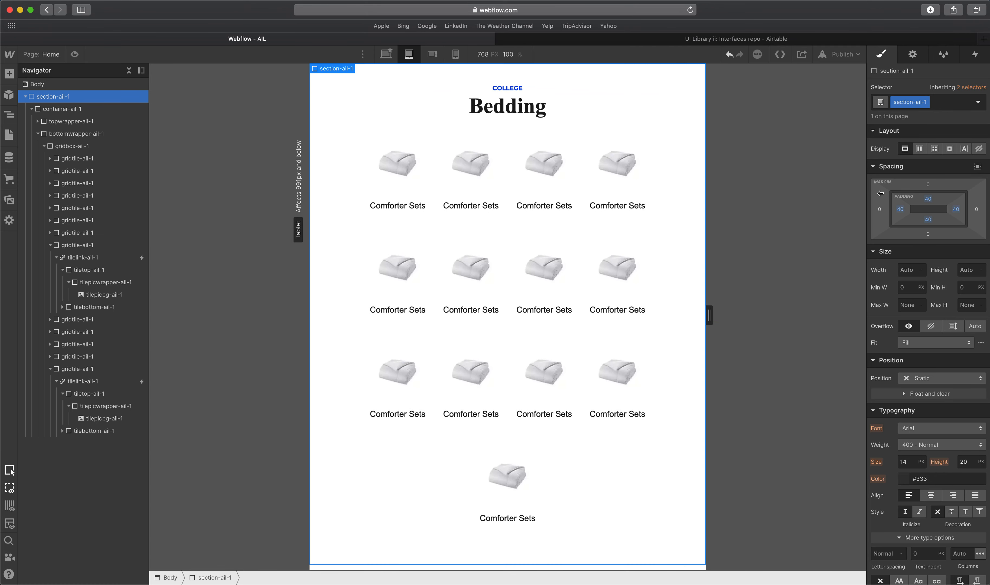
Examine how the tiles wrap at the tablet, mobile landscape and mobile portrait breakpoints, ending on mobile landscape.
left_click(571, 138)
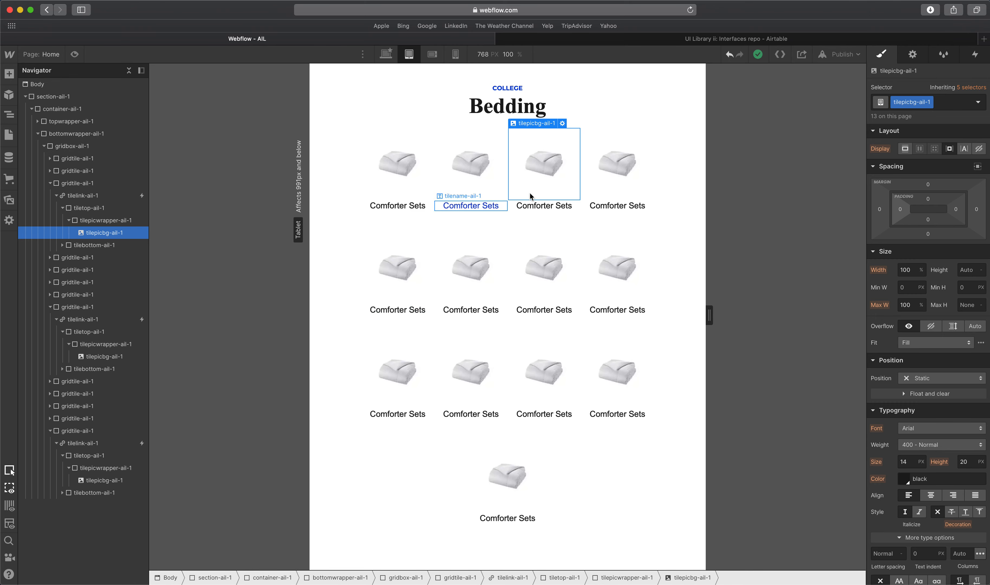
left_click(405, 190)
left_click_drag(710, 316, 755, 316)
left_click(428, 56)
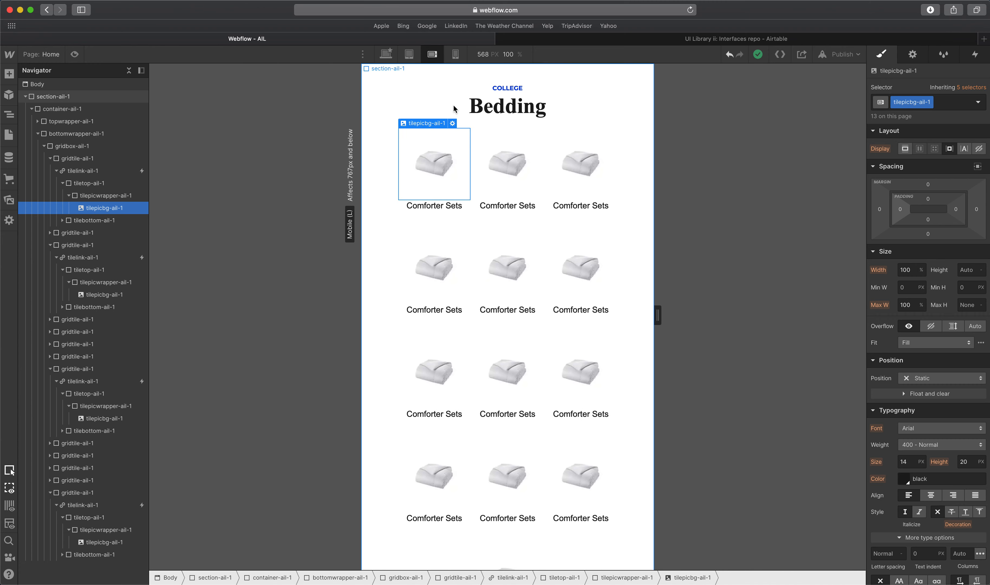
left_click(371, 98)
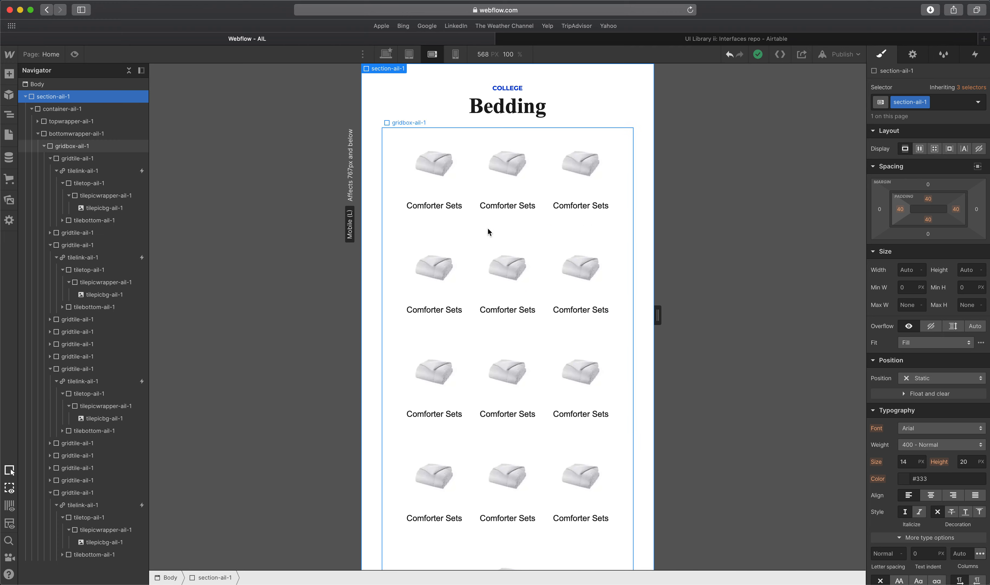
left_click(434, 268)
mouse_move(657, 317)
left_mouse_down()
mouse_move(712, 316)
mouse_move(654, 317)
left_mouse_up()
left_click(453, 171)
left_click(455, 67)
left_click(455, 55)
left_click(432, 54)
left_click(431, 157)
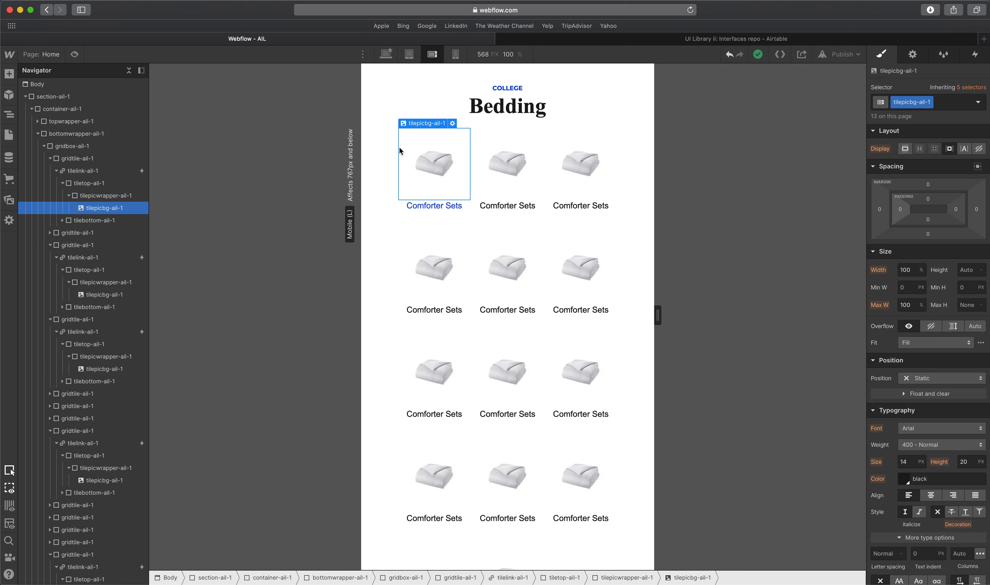
At the mobile landscape breakpoint, give gridtile-ail-1 custom flex sizing with grow 0, shrink 0 and basis 20%.
left_click(56, 171)
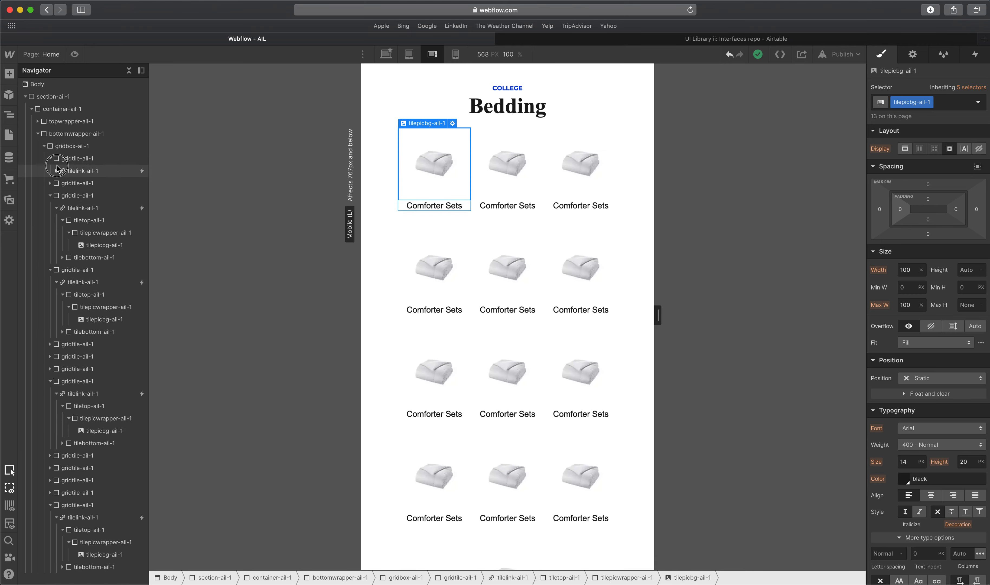
left_click(76, 158)
left_click(49, 158)
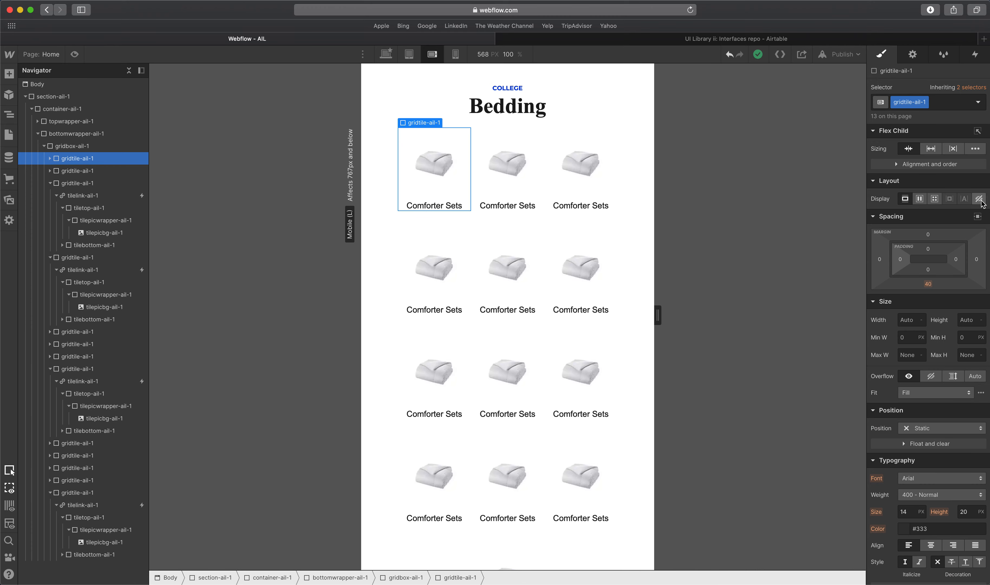
left_click(977, 149)
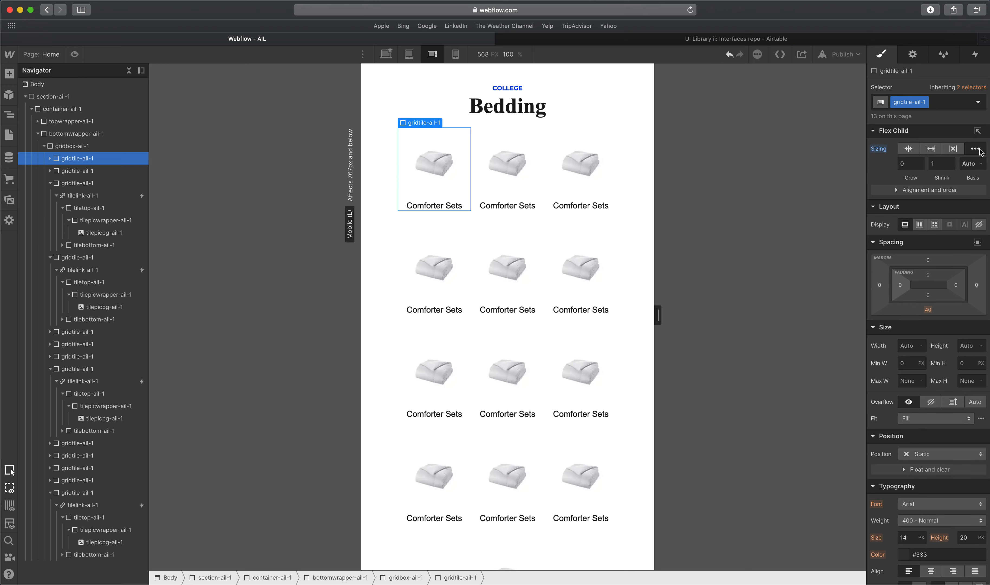
left_click(918, 164)
left_click(936, 164)
key("Tab")
type("4")
key("Tab")
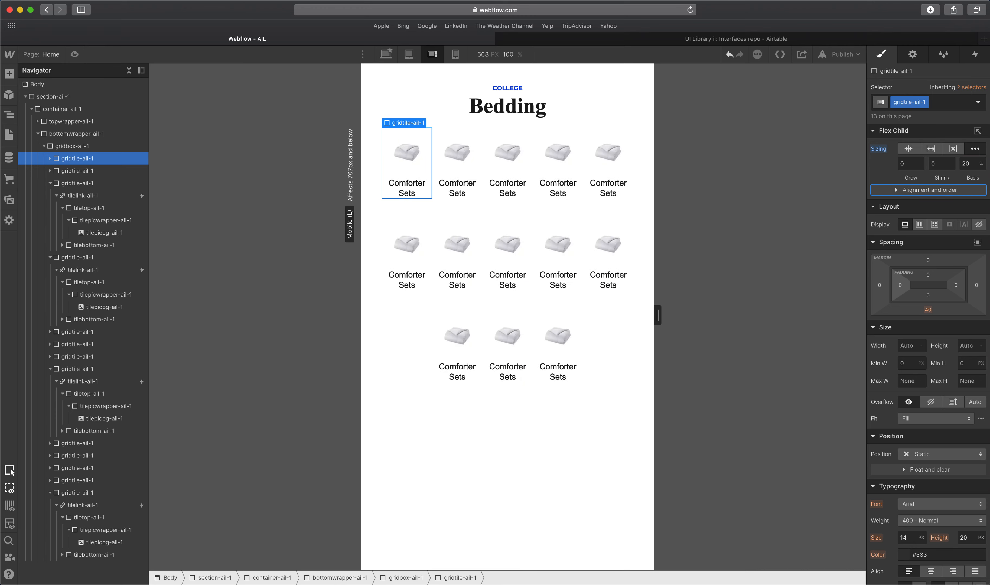
Set the flex basis of gridtile-ail-1 to 25% and widen the canvas to 600 px to check the rows.
left_click(971, 163)
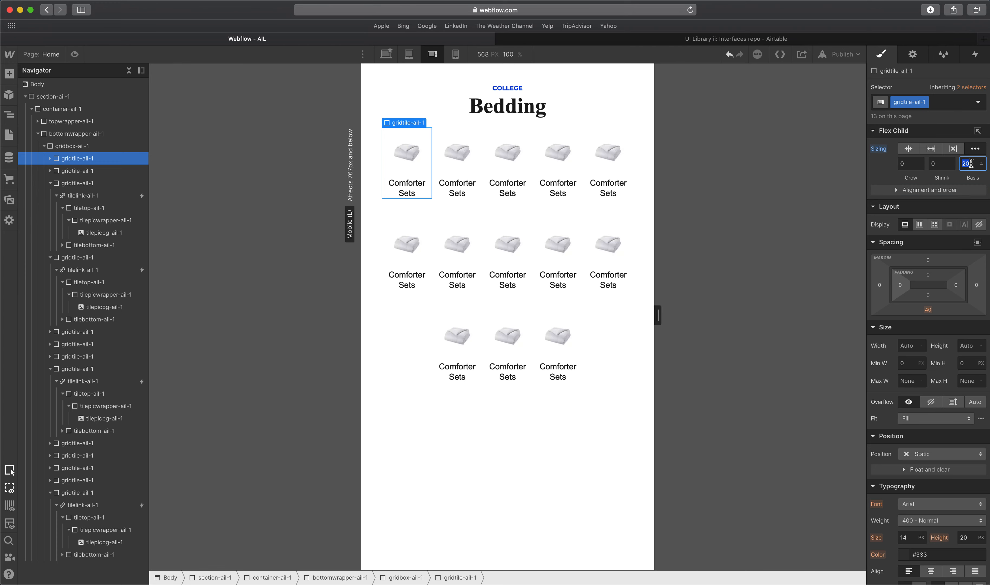
type("25")
key("Tab")
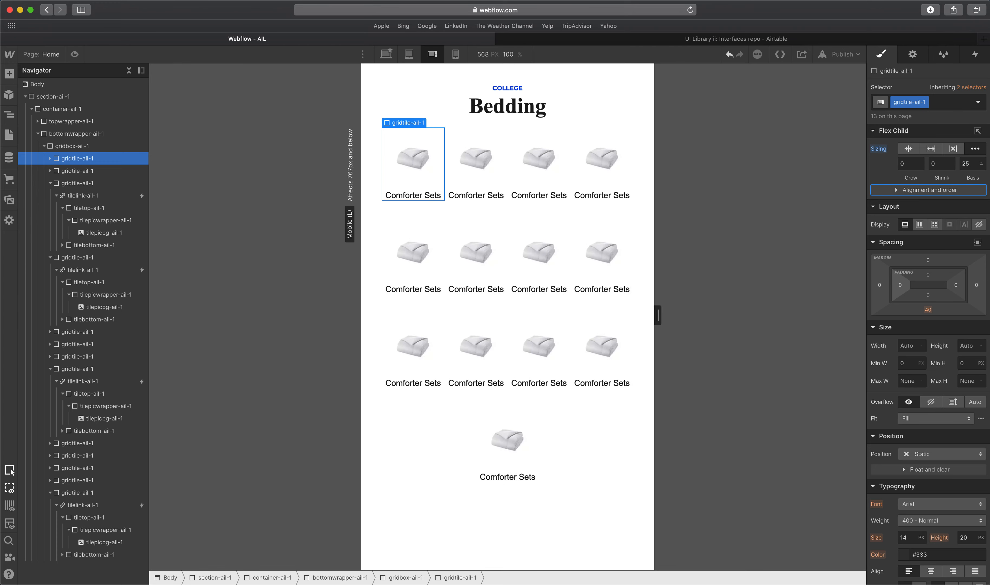
mouse_move(658, 316)
left_mouse_down()
mouse_move(718, 314)
mouse_move(632, 323)
mouse_move(775, 327)
mouse_move(630, 327)
mouse_move(665, 330)
left_mouse_up()
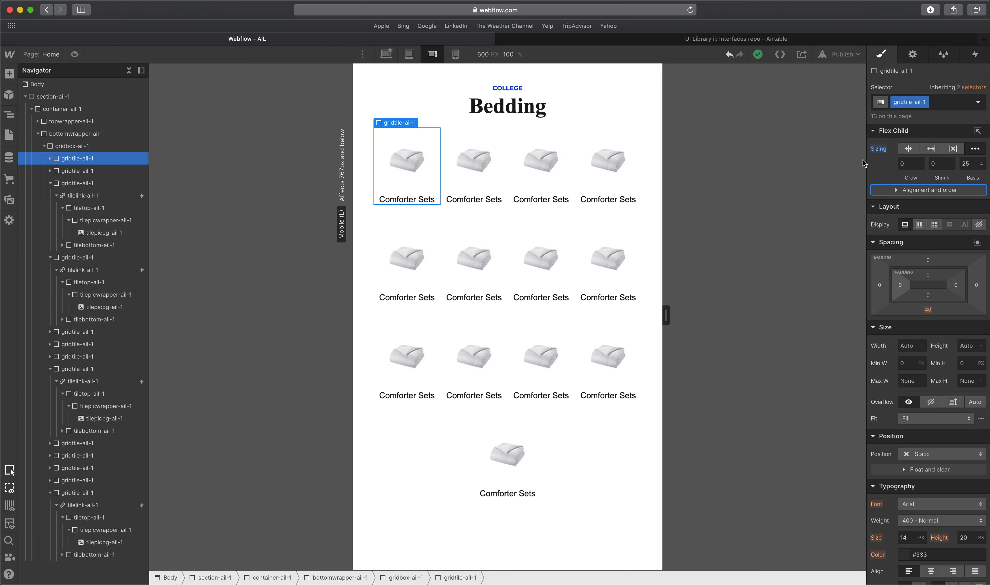
Try a flex grow of 1 on gridtile-ail-1 and undo it.
left_click(906, 167)
left_click(81, 158)
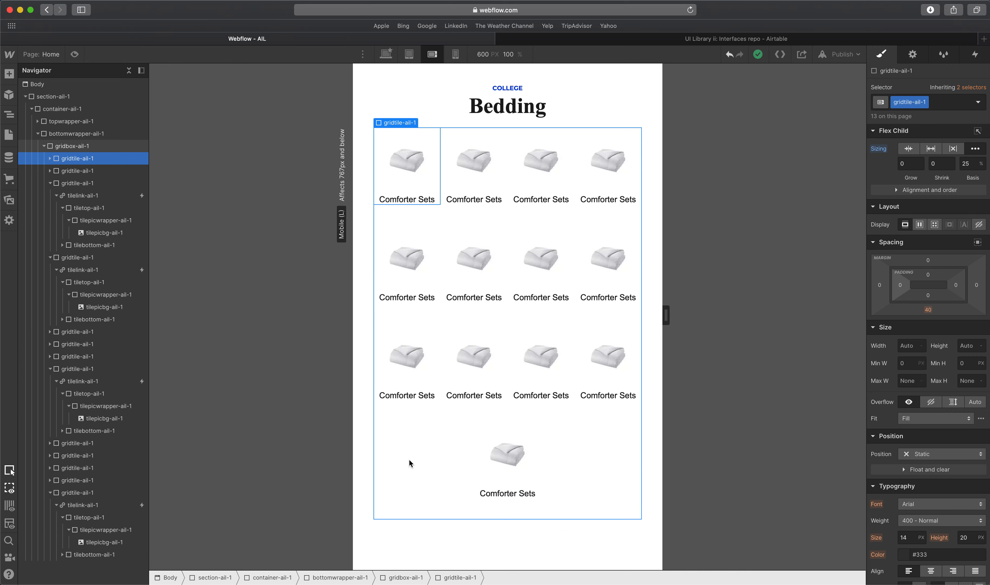
left_click(901, 166)
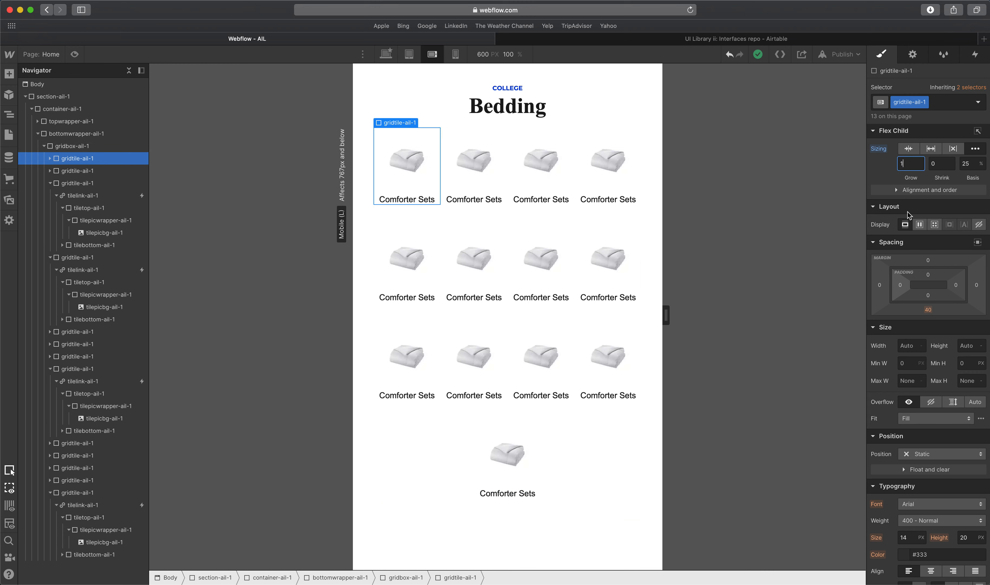
type("1")
key("Tab")
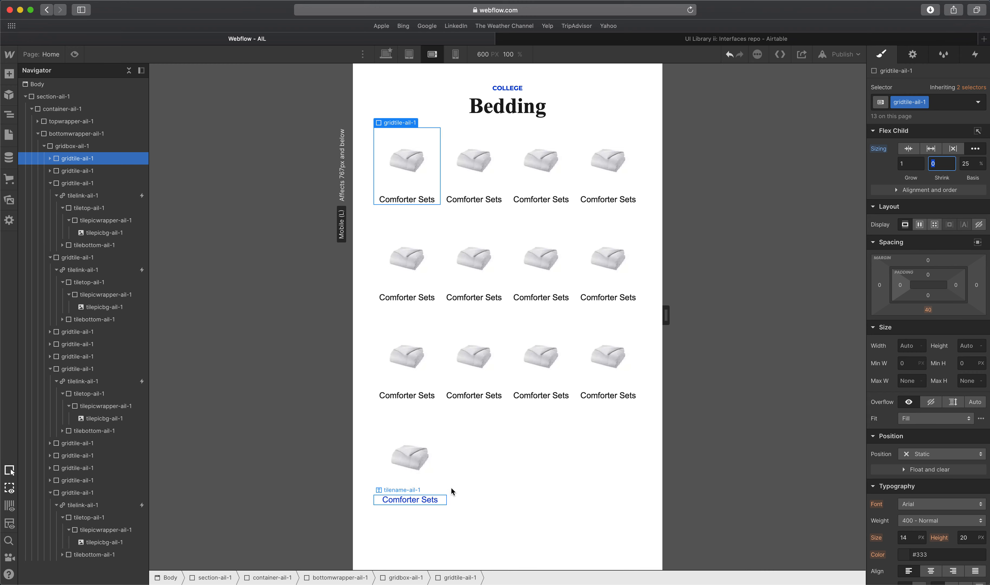
key("ctrl+z")
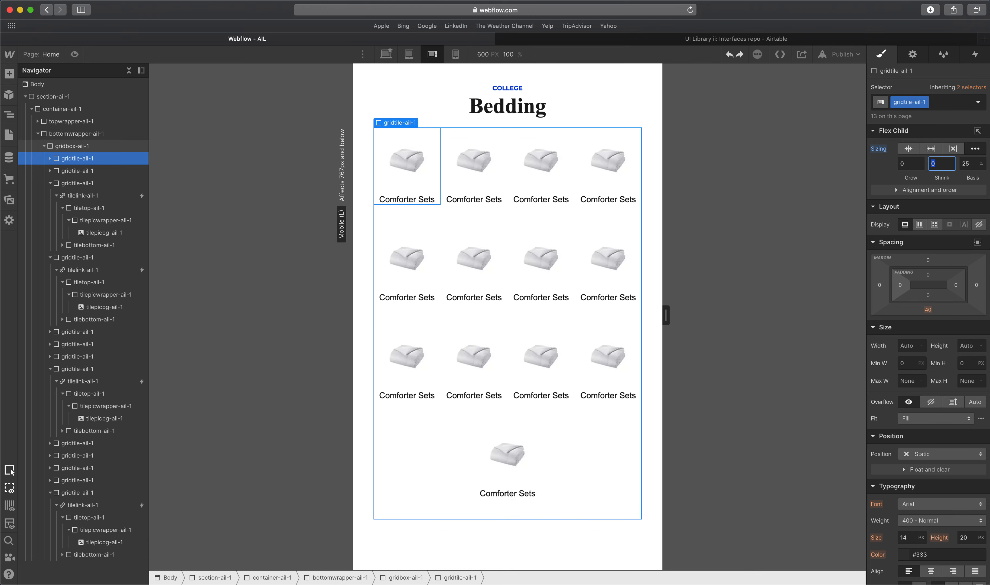
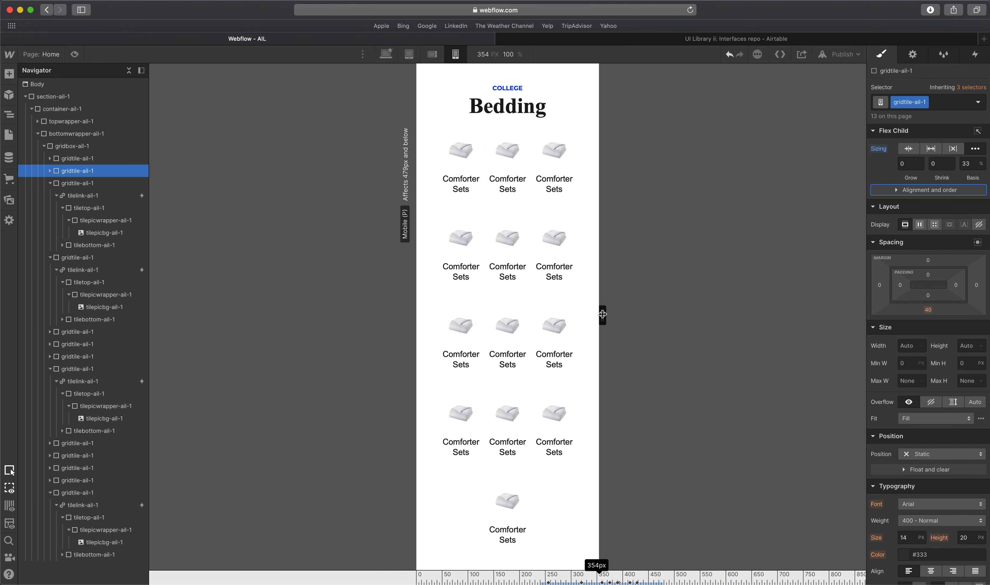
At the mobile portrait breakpoint, set the left and right padding of section-ail-1 to 25 px and widen the canvas to 458 px.
left_click(436, 124)
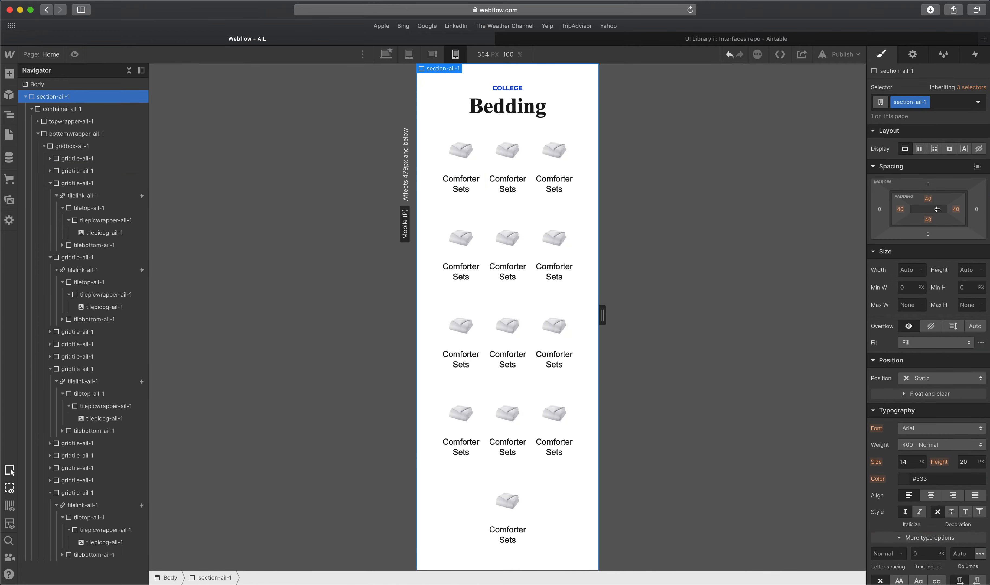
key("ctrl+Up")
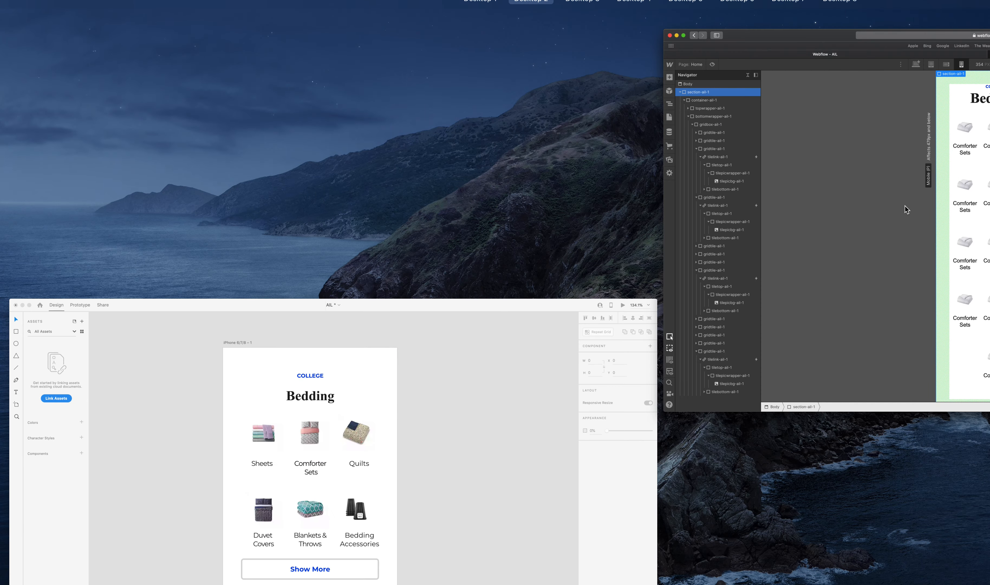
left_click(906, 206)
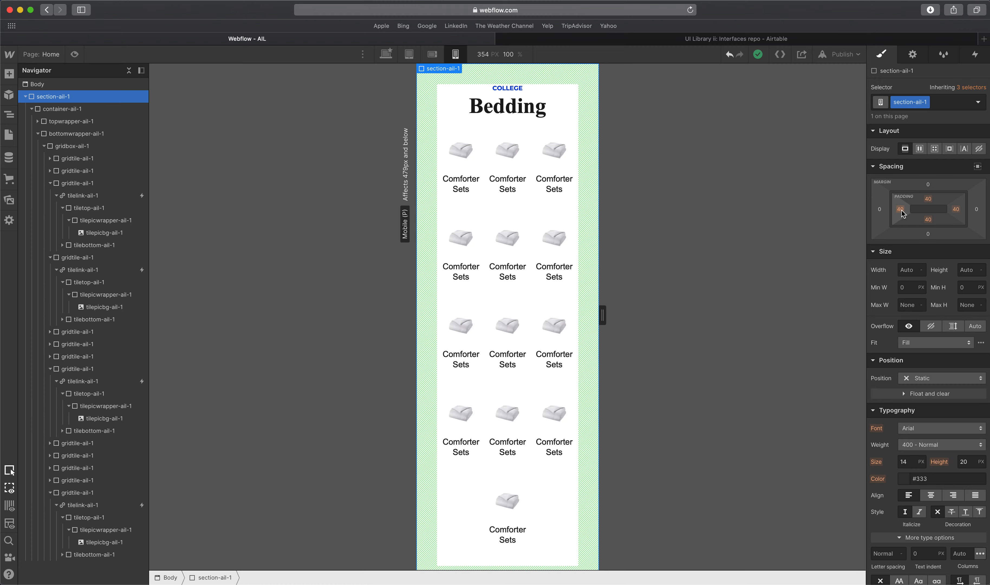
left_click_drag(902, 214, 896, 210)
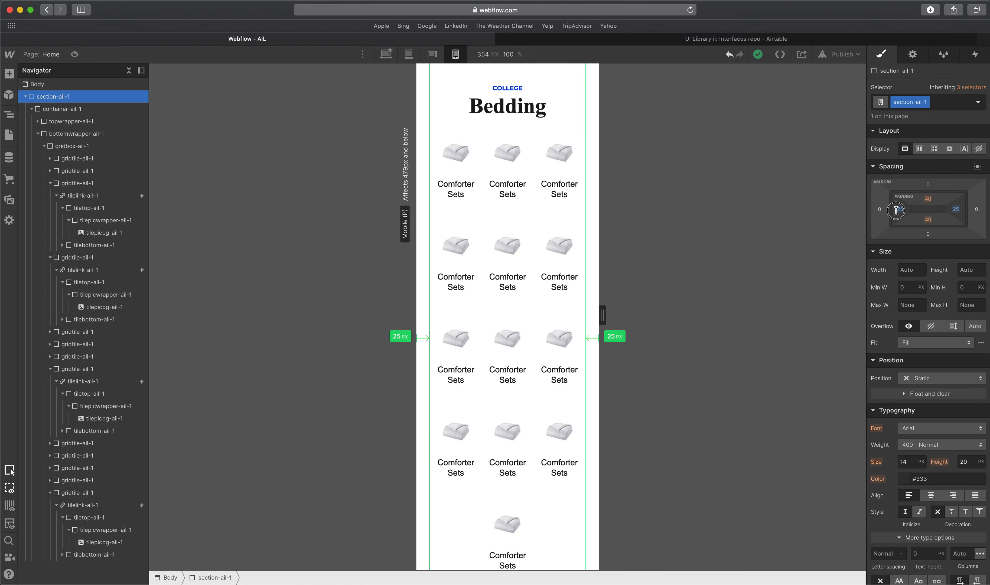
left_click_drag(602, 315, 626, 317)
Check the gap between COLLEGE and Bedding in the Adobe XD mockup and give toptagline-ail-1 a bottom margin of about 20 px in Webflow.
key("ctrl+Up")
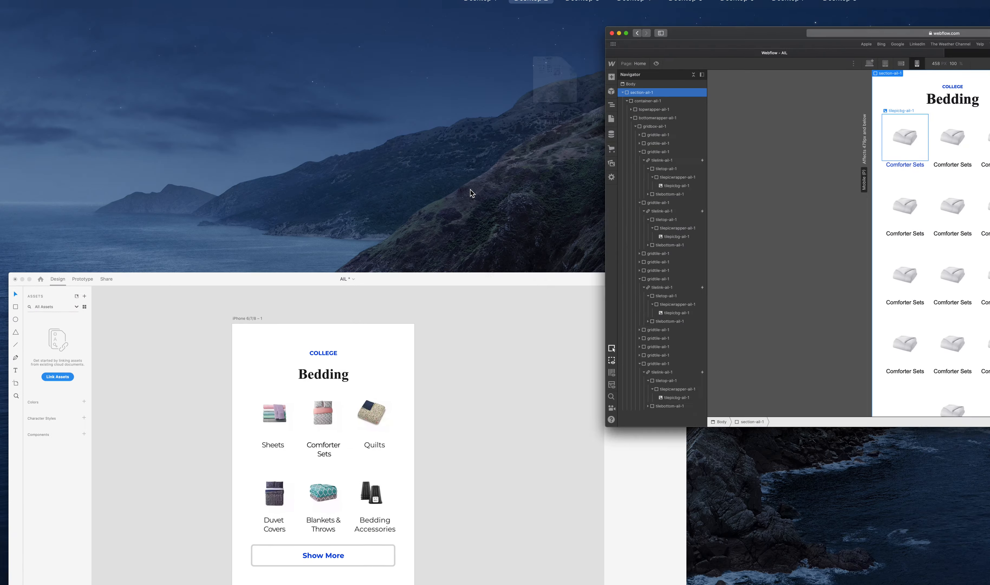
left_click(479, 366)
left_click(357, 68)
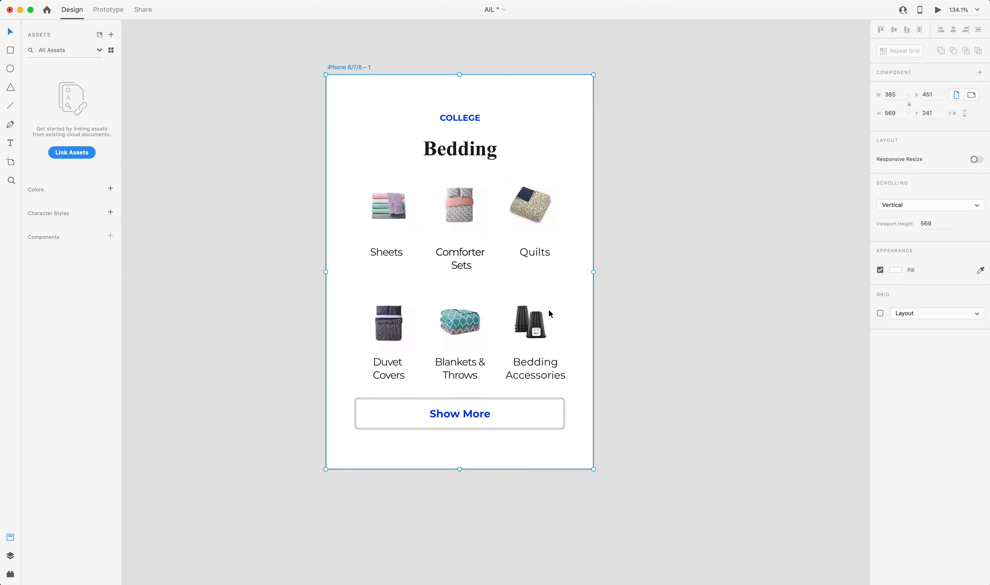
key("ctrl+Up")
left_click(510, 324)
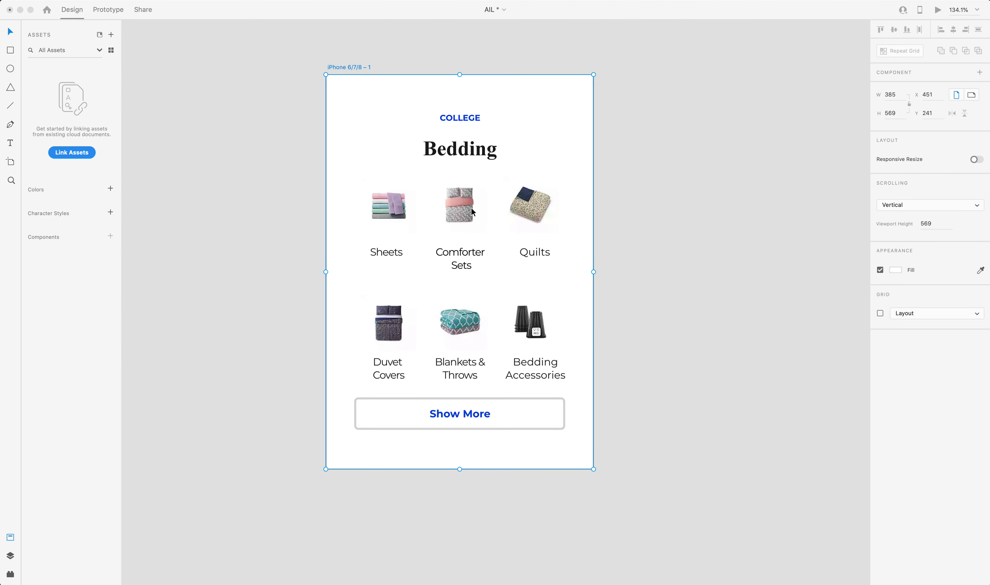
left_click(472, 116)
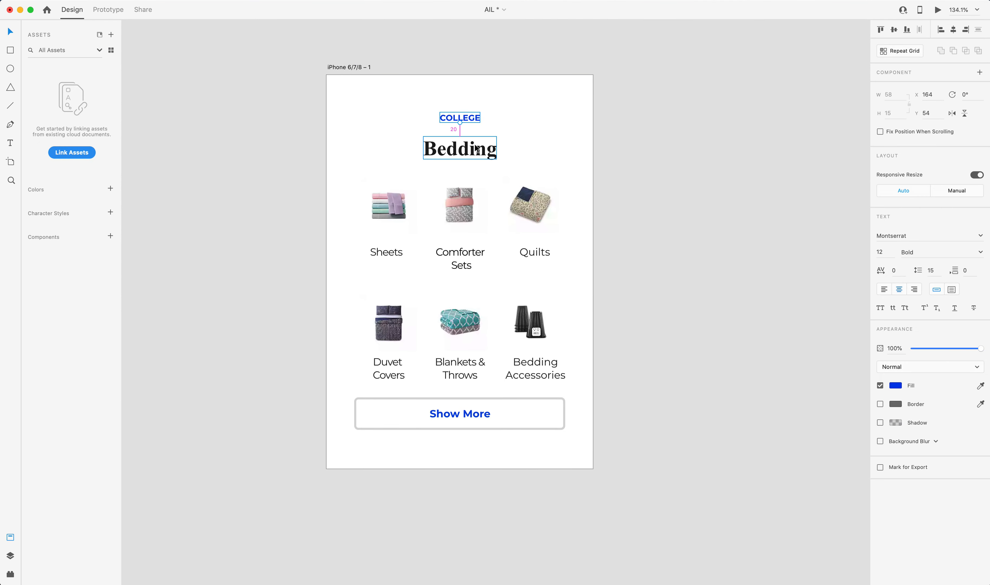
key("ctrl+Up")
left_click(443, 177)
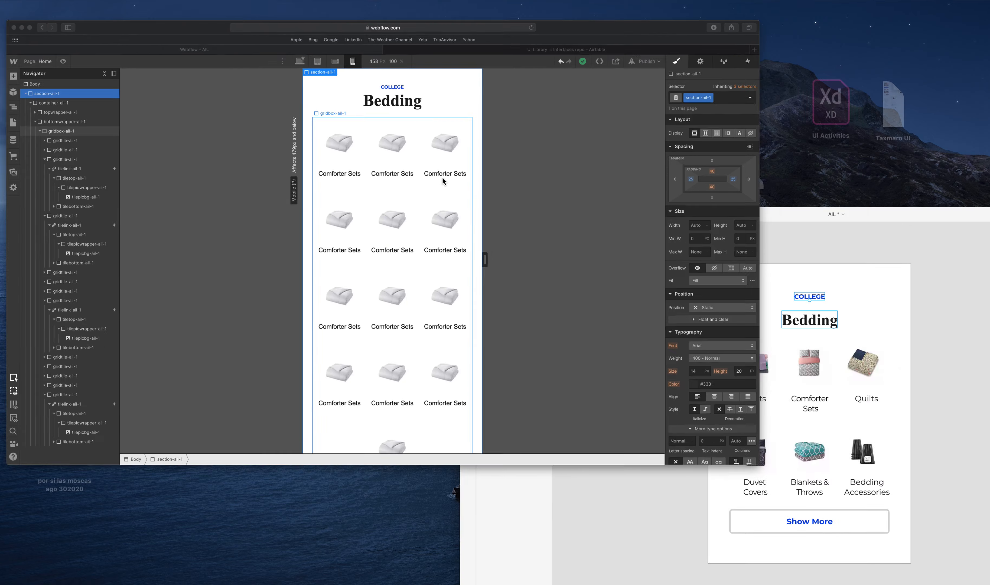
left_click(484, 88)
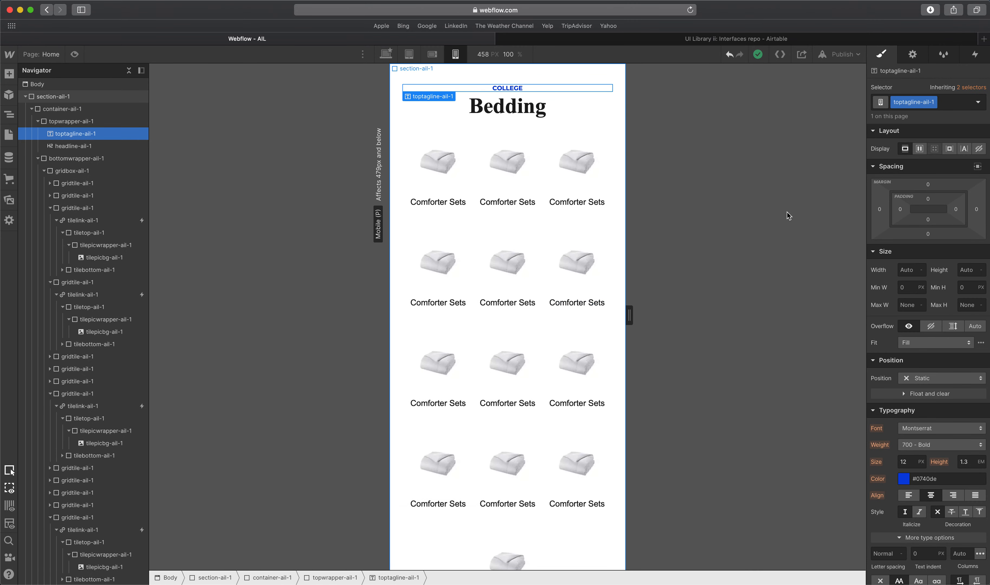
left_click_drag(931, 233, 931, 244)
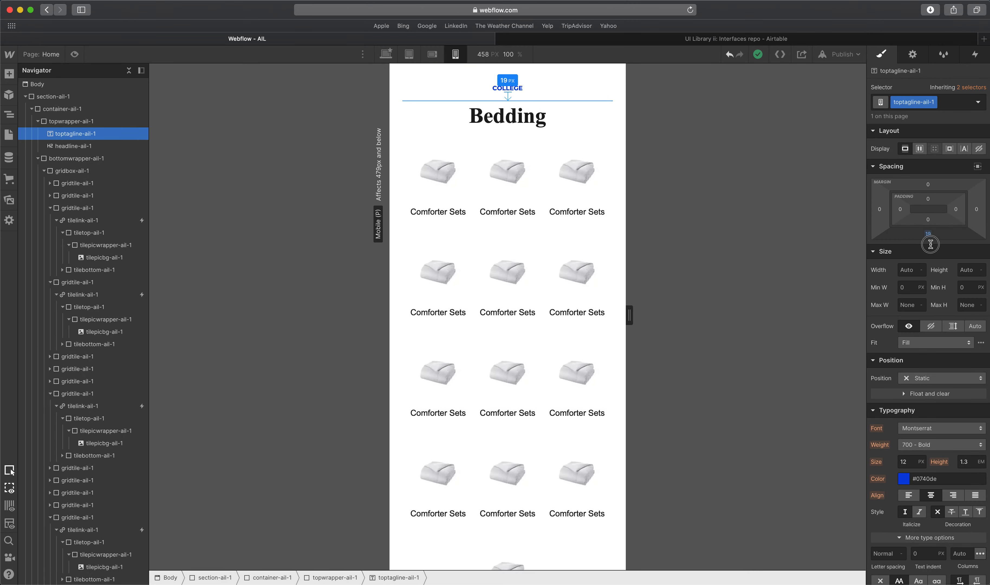
left_click(560, 203)
Inspect the text settings of the Bedding heading in the Adobe XD mockup and compare them with headline-ail-1 in Webflow.
key("ctrl+Up")
left_click(484, 428)
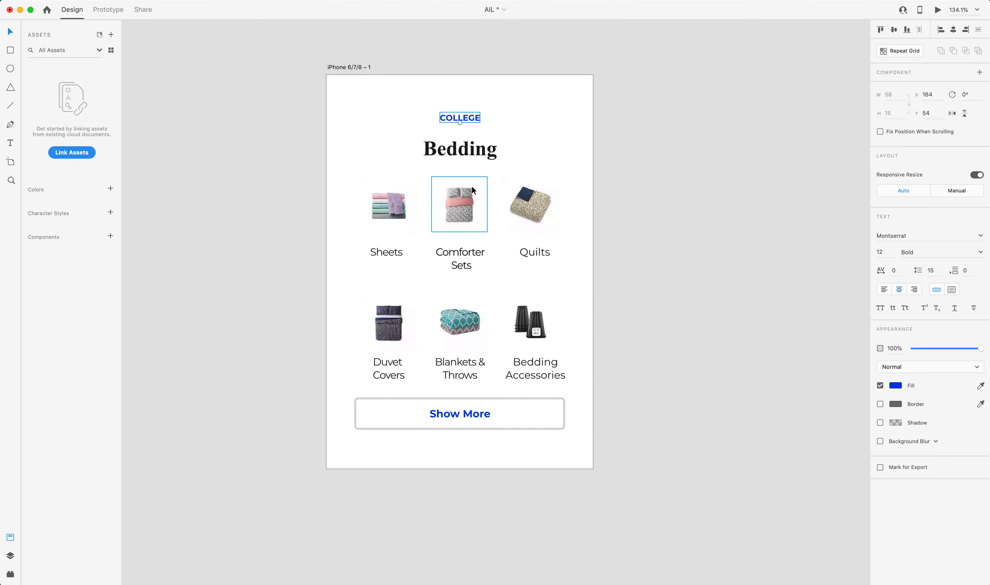
key("ctrl+Up")
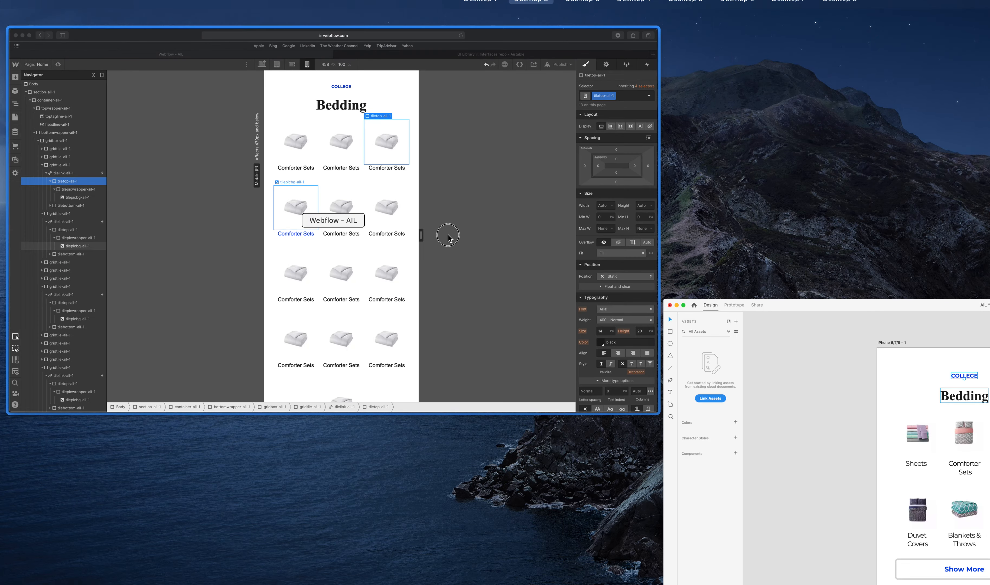
left_click(451, 238)
left_click(525, 109)
key("ctrl+Up")
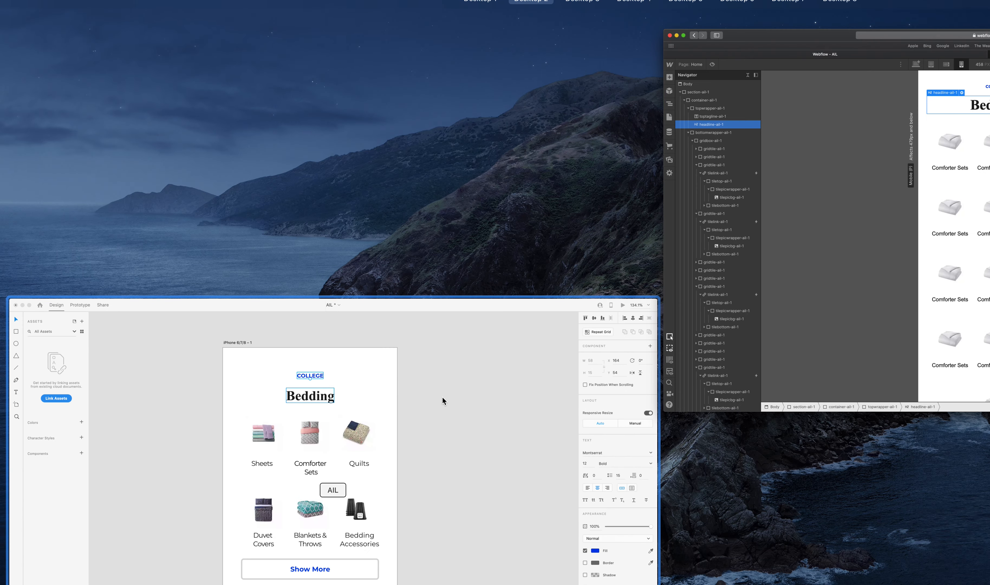
left_click(442, 397)
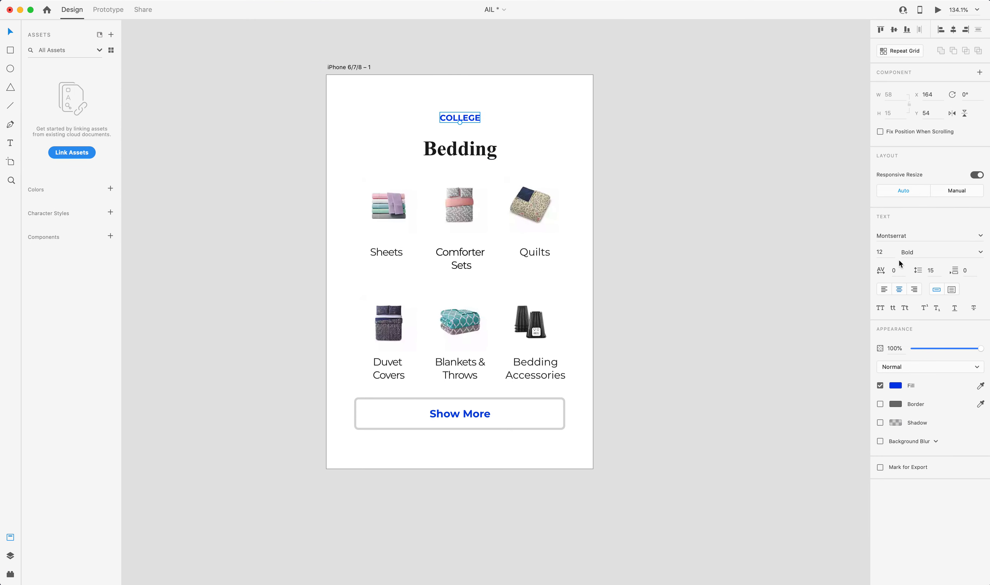
left_click(493, 156)
key("ctrl+Up")
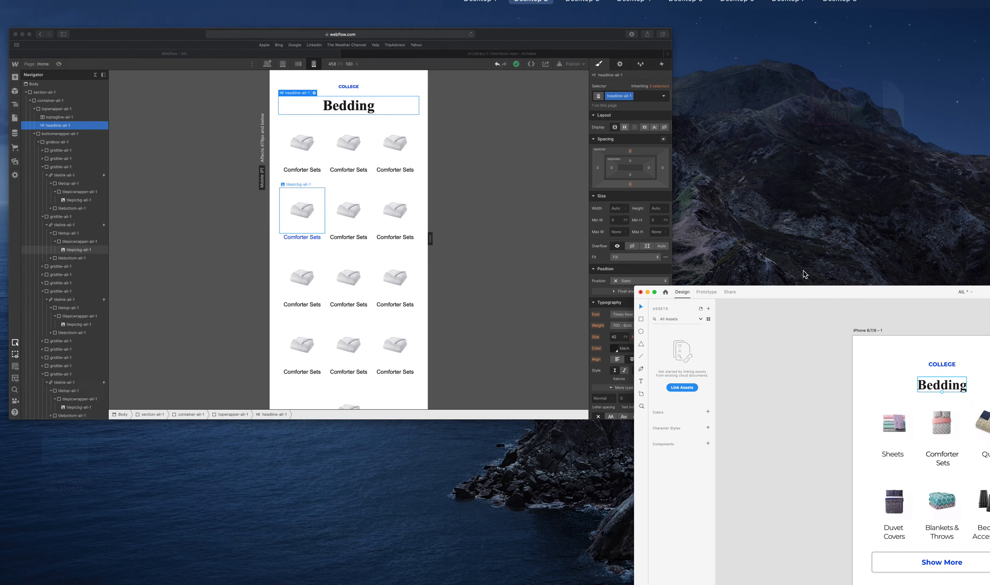
left_click(506, 332)
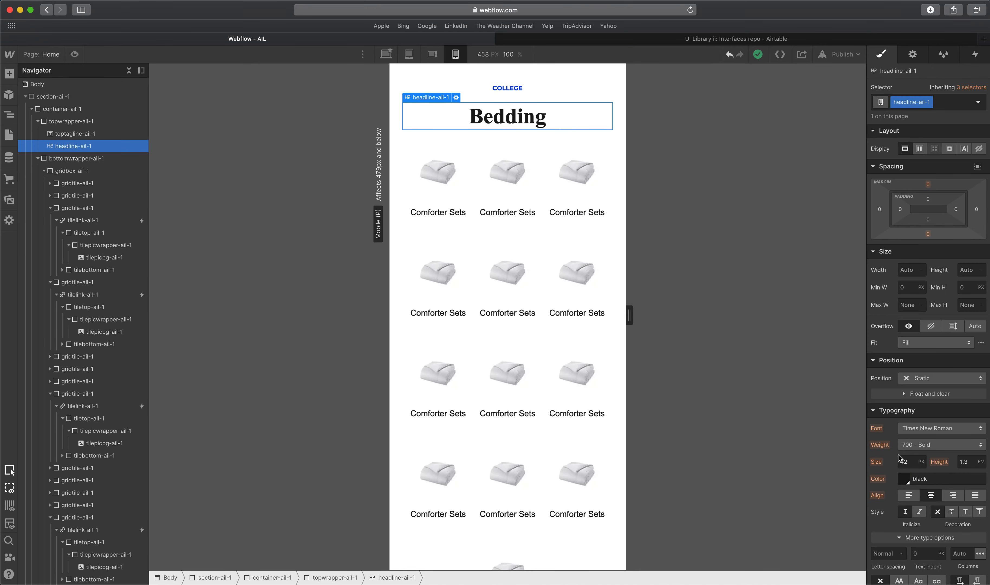
At the mobile landscape breakpoint, set the font size of headline-ail-1 to 30 px.
left_click(428, 55)
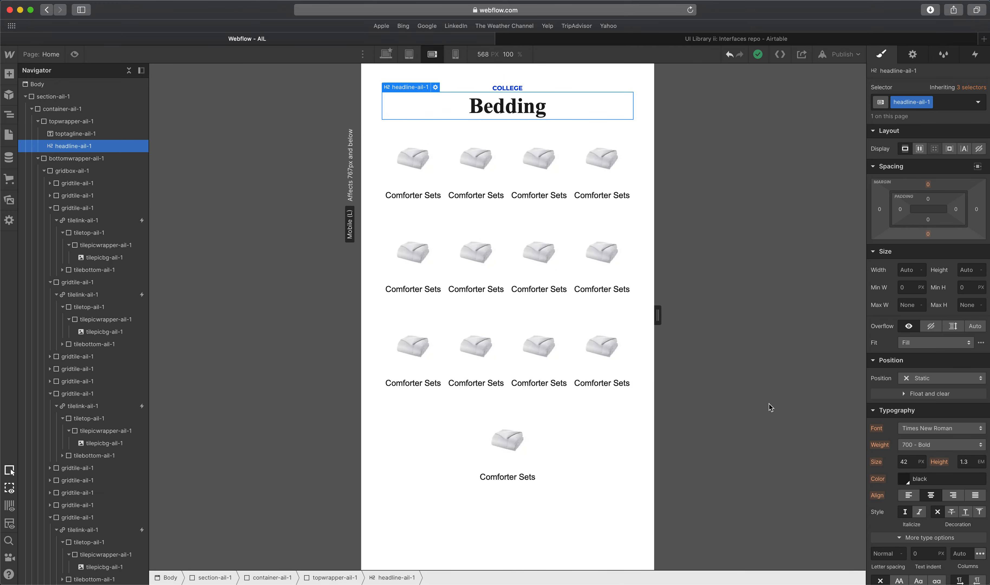
left_click(900, 461)
type("30")
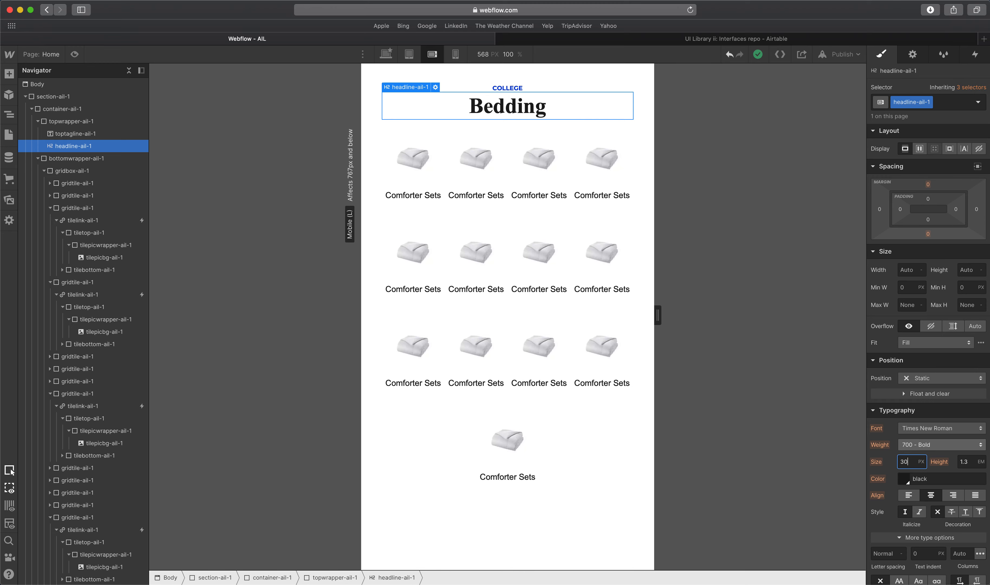
key("Tab")
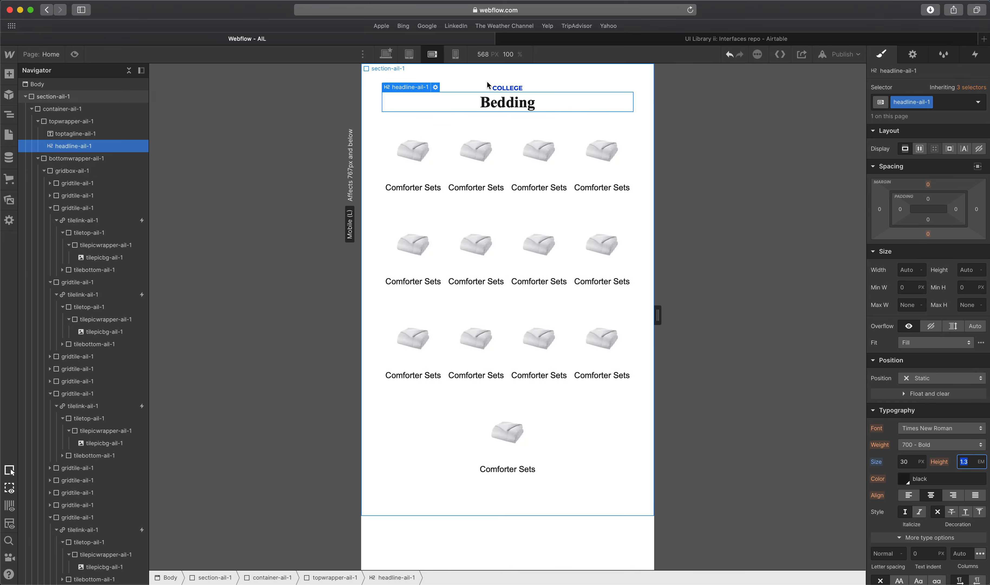
Compare the mobile portrait layout in Webflow with the Adobe XD mockup, including its Show More button, and return to Webflow.
left_click(456, 55)
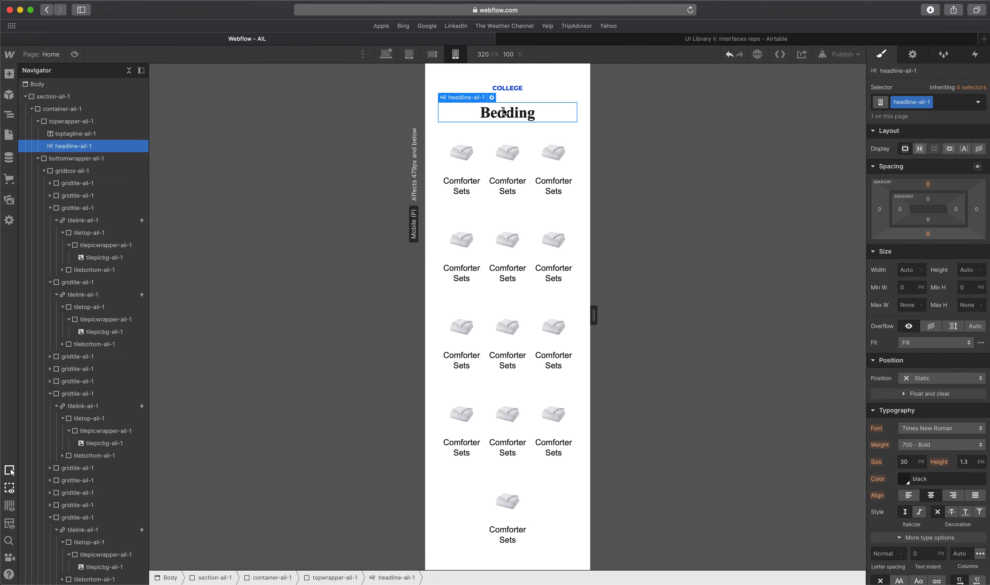
key("ctrl+Up")
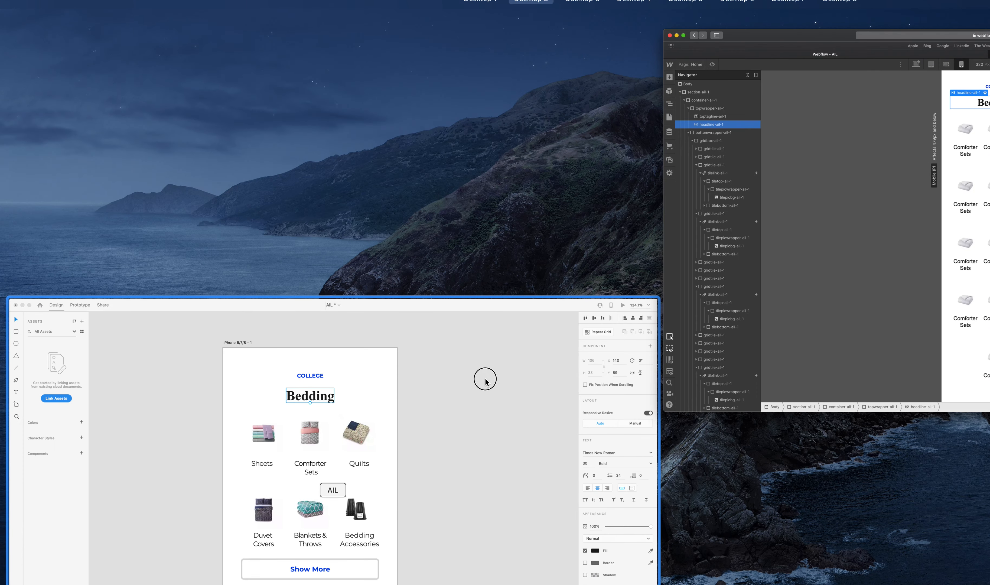
left_click(485, 378)
left_click(590, 295)
key("ctrl+Up")
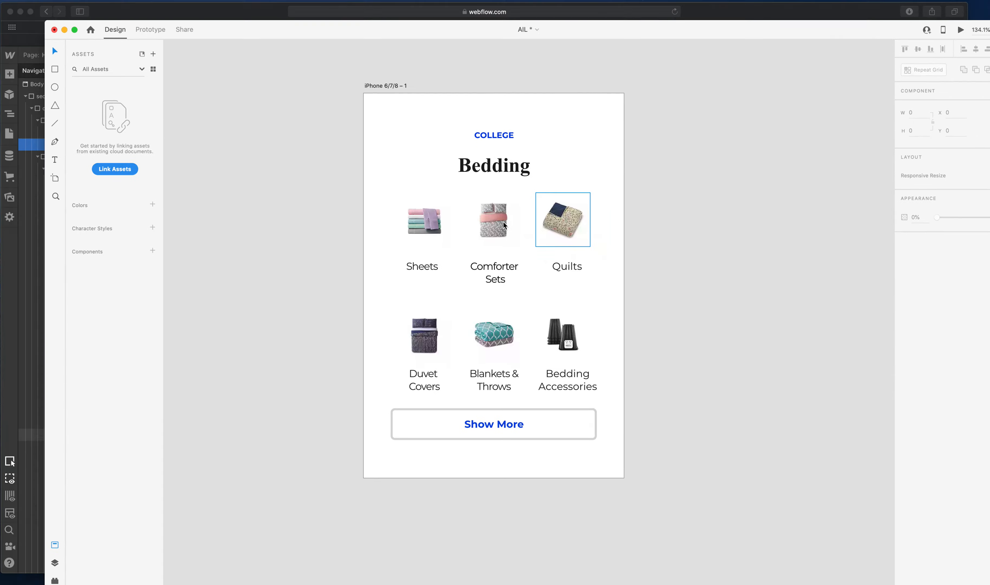
left_click(453, 321)
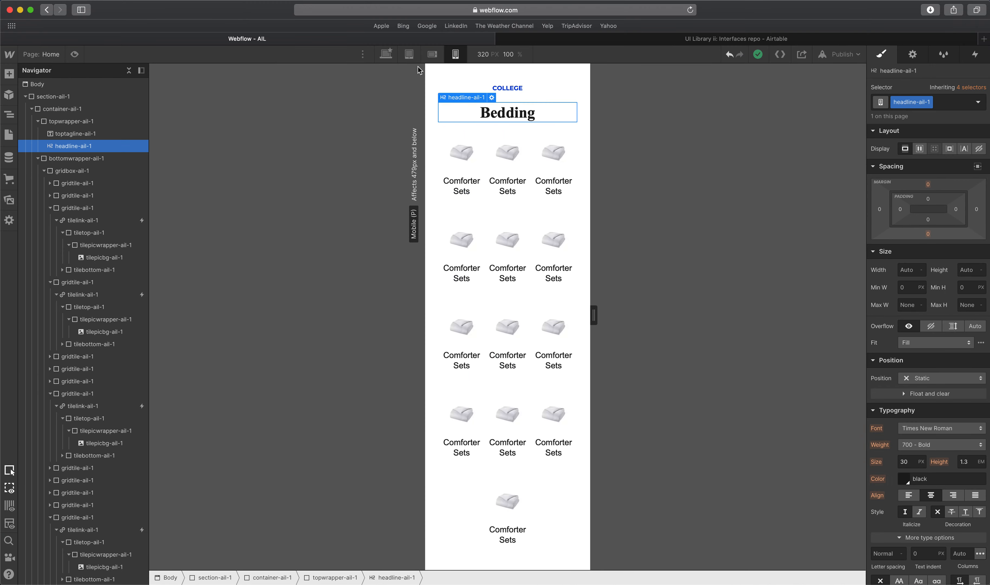
scroll(474, 353, "down", 1)
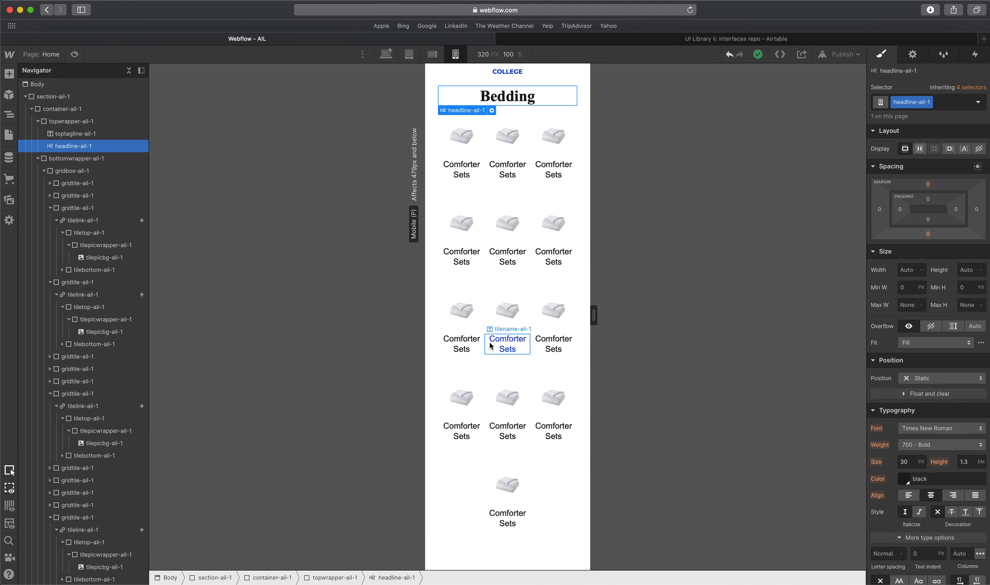
key("ctrl+Up")
left_click(409, 417)
left_click(447, 420)
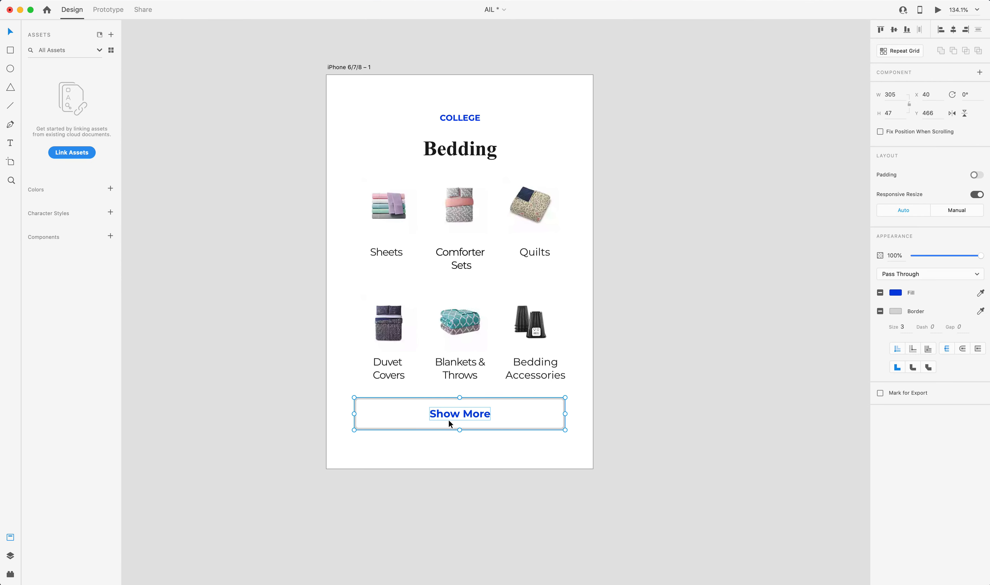
key("ctrl+Up")
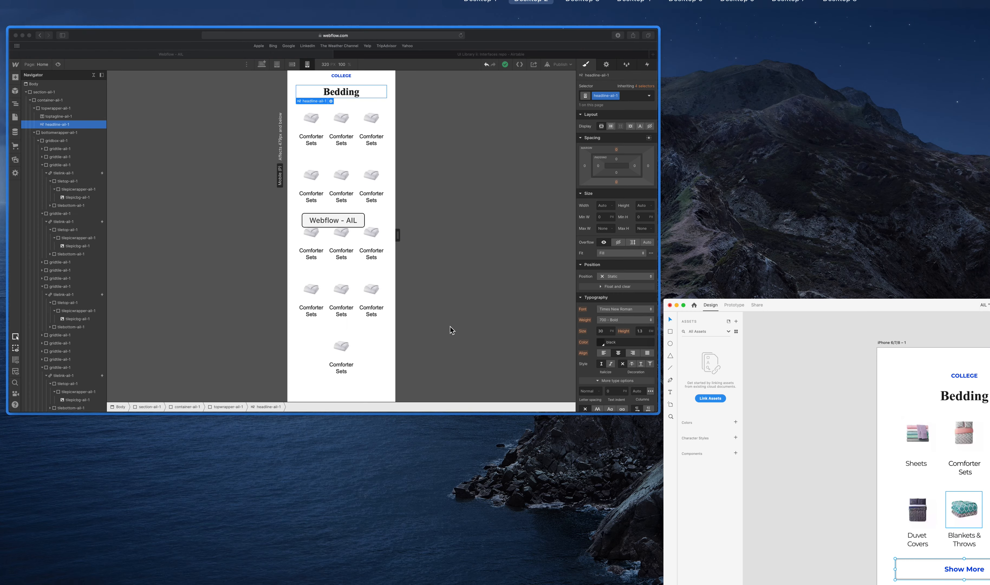
left_click(346, 134)
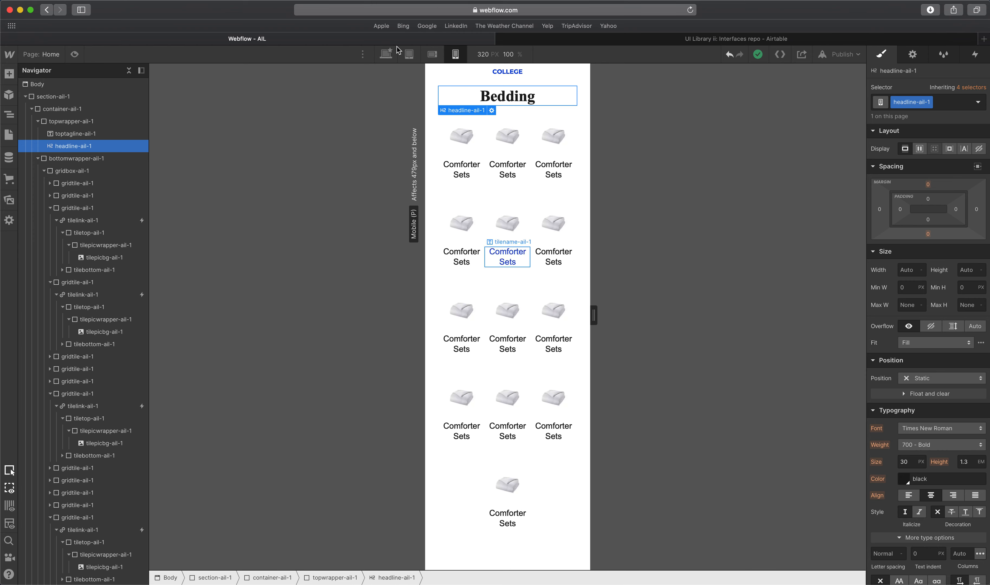
Return to the desktop breakpoint and collapse topwrapper-ail-1 and bottomwrapper-ail-1 in the element tree.
left_click(394, 60)
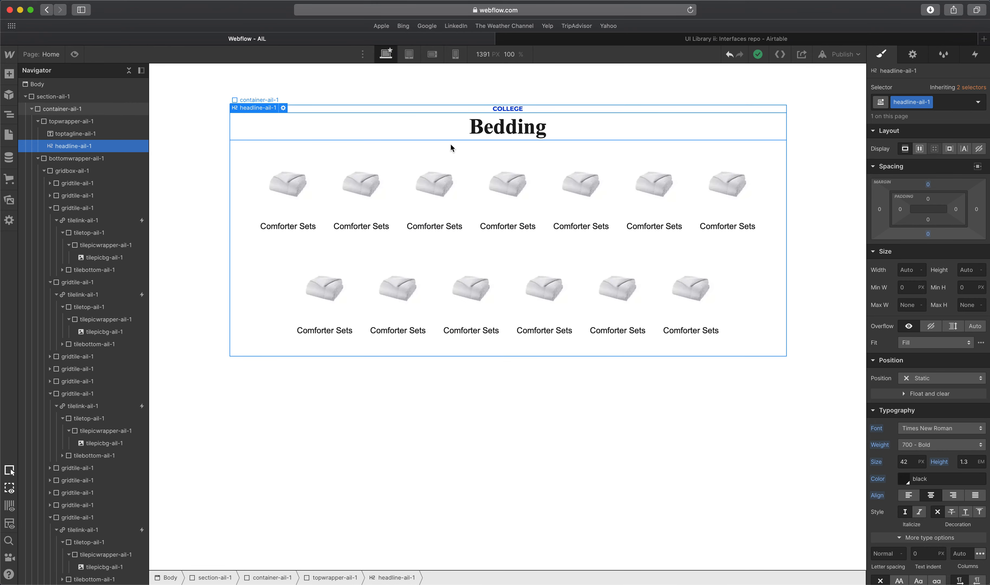
left_click(451, 148)
left_click(46, 121)
left_click(38, 121)
left_click(37, 133)
left_click(64, 136)
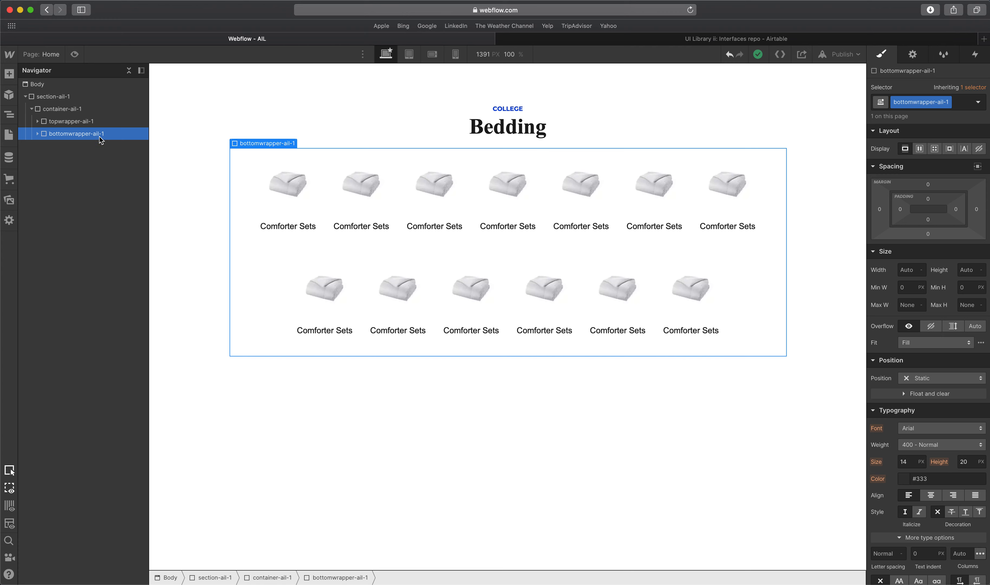
Add a div block inside container-ail-1 below bottomwrapper-ail-1 and give it the new class buttonwrapper-ail-1.
left_click(64, 110)
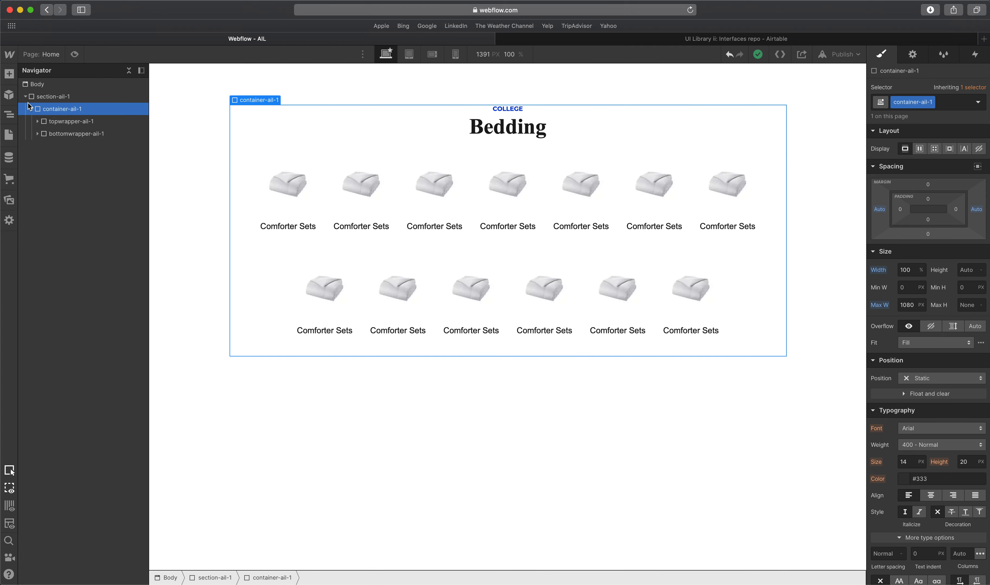
left_click(10, 74)
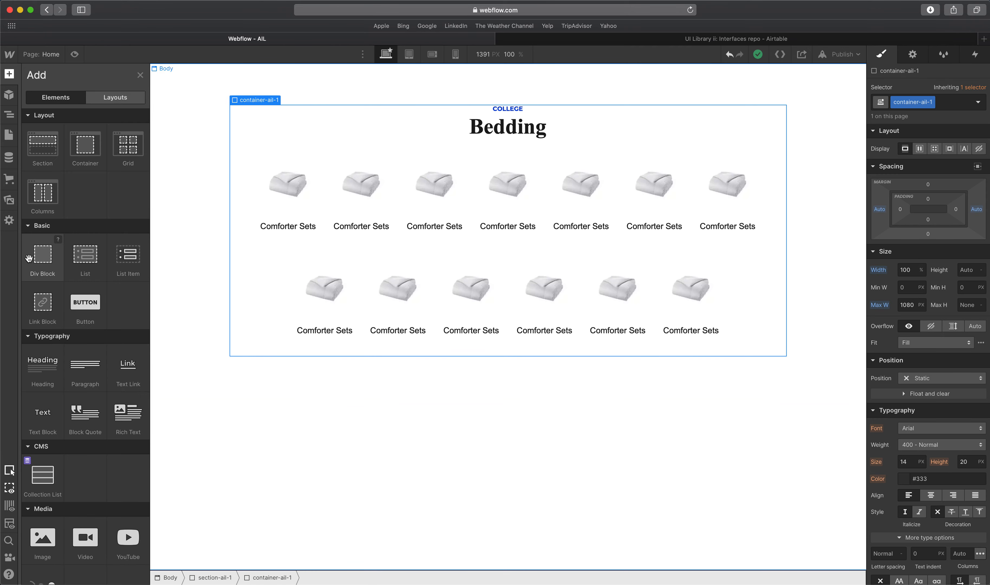
left_click(42, 257)
left_click(914, 102)
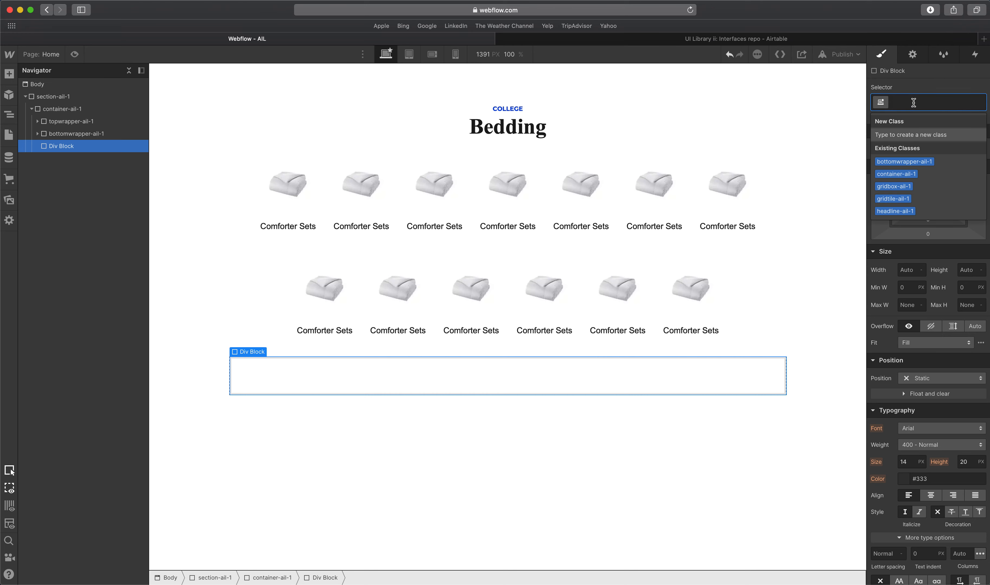
type("buttonwrapper-ail-1")
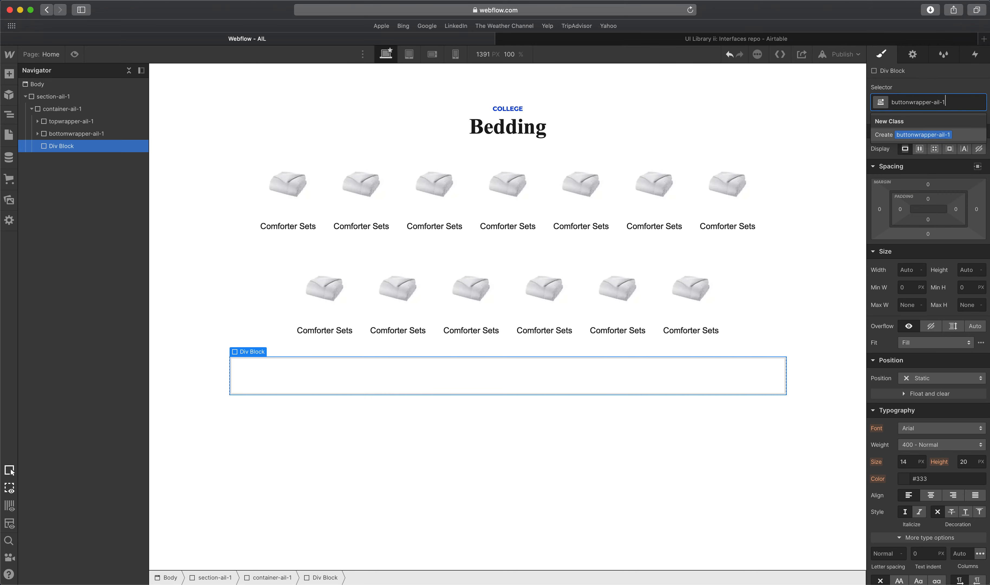
key("Return")
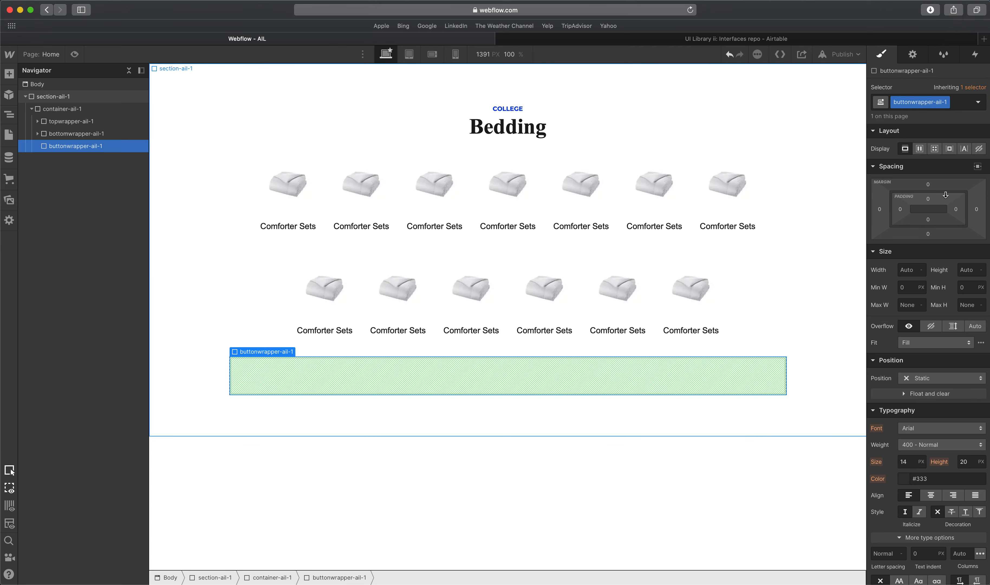
Inspect the size, border and text style of the Show More button in the Adobe XD mockup, and return to Webflow.
left_click(922, 155)
left_click(905, 149)
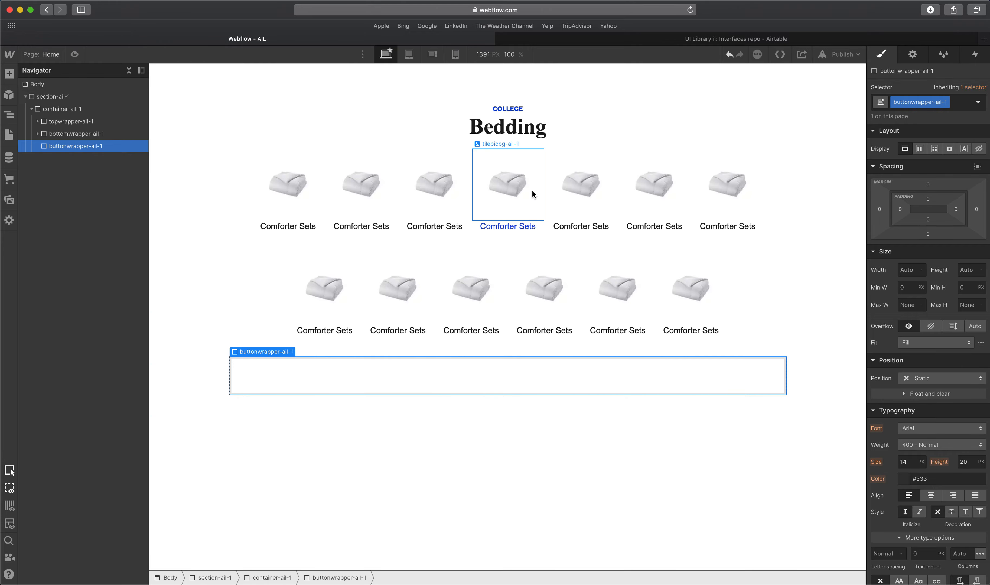
key("ctrl+Up")
left_click(378, 447)
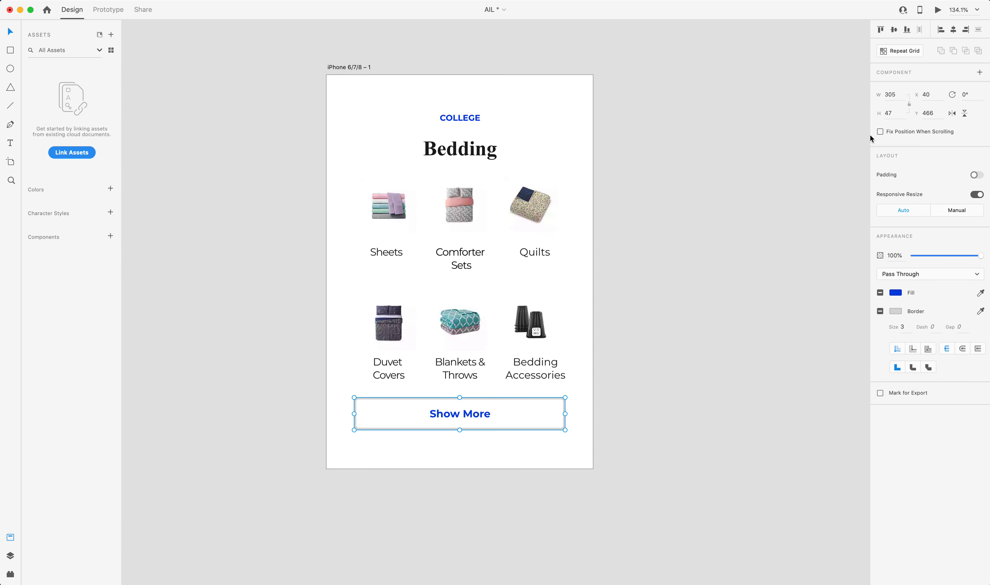
double_click(476, 416)
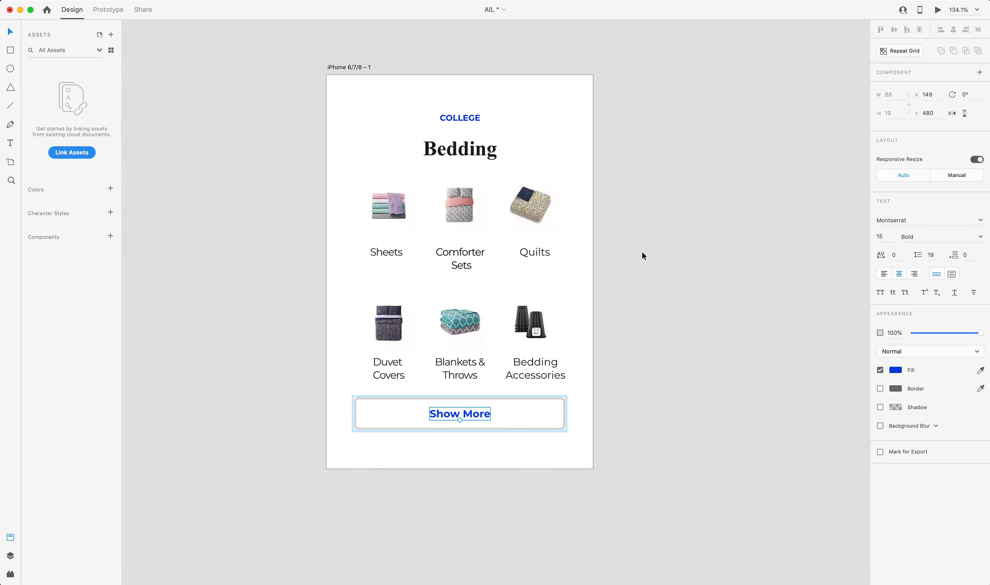
key("ctrl+Up")
left_click(483, 290)
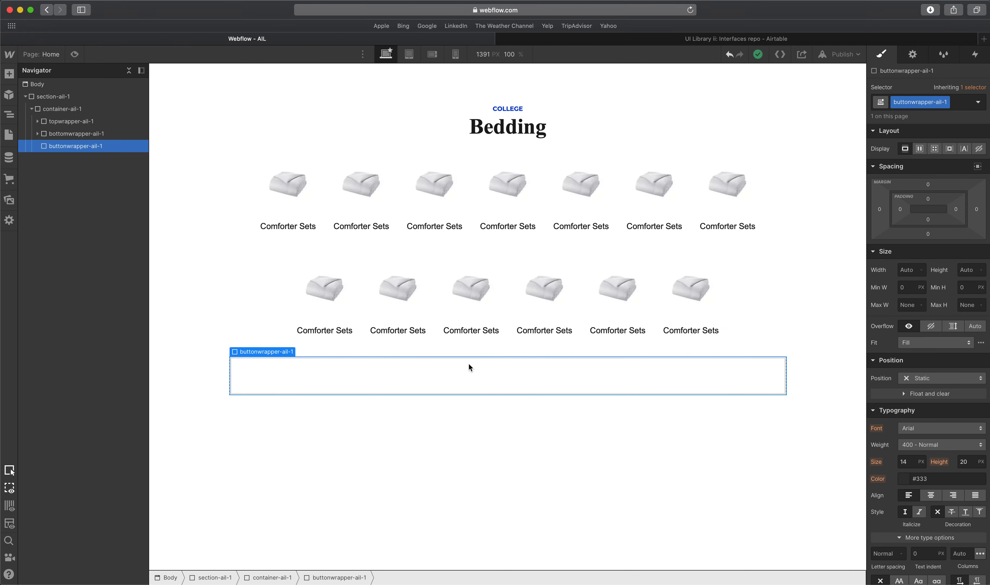
Add a link block inside buttonwrapper-ail-1.
left_click(3, 75)
scroll(104, 220, "down", 3)
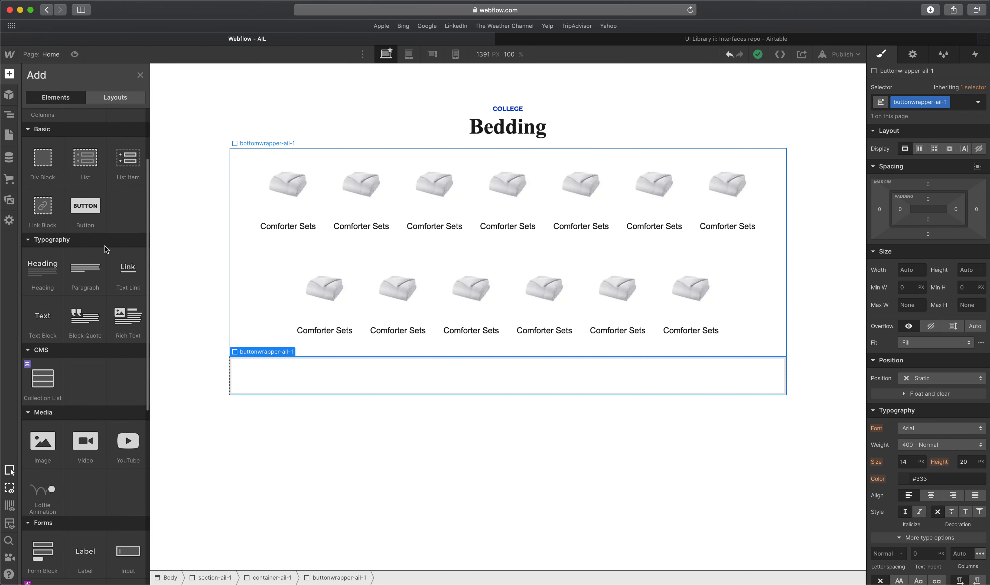
scroll(105, 247, "up", 3)
scroll(114, 258, "down", 5)
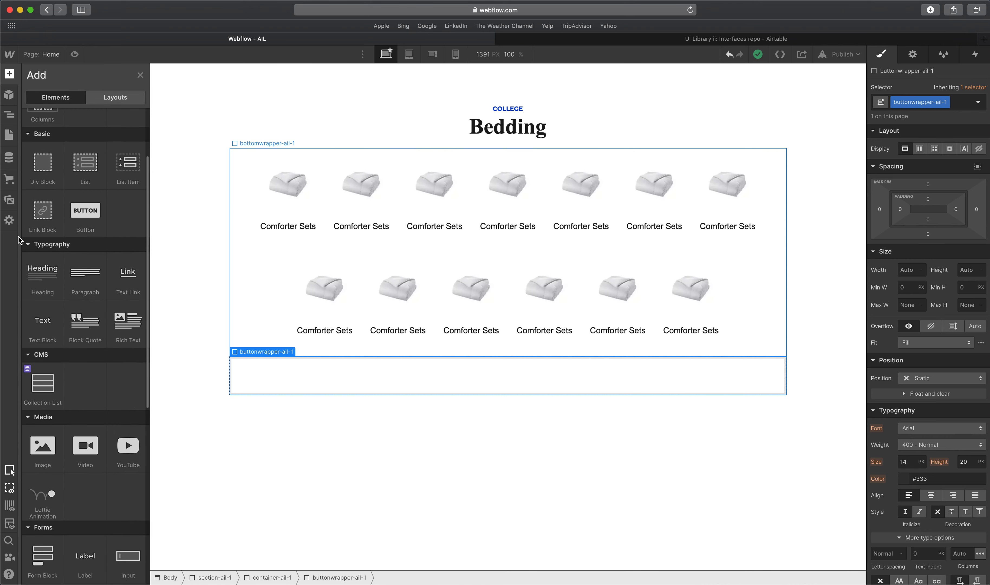
left_click(43, 166)
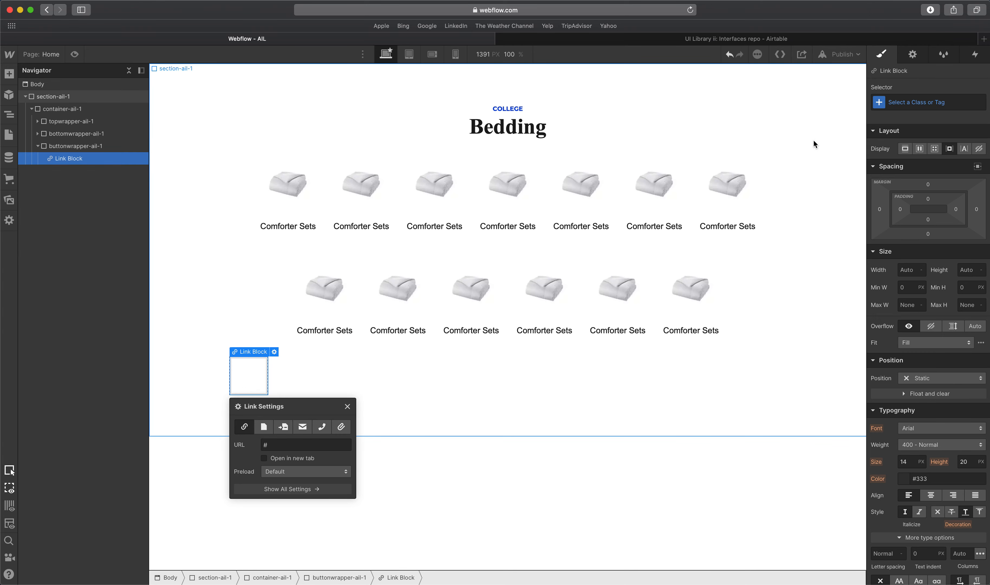
Give the new link block the new class button-ail-1.
left_click(920, 102)
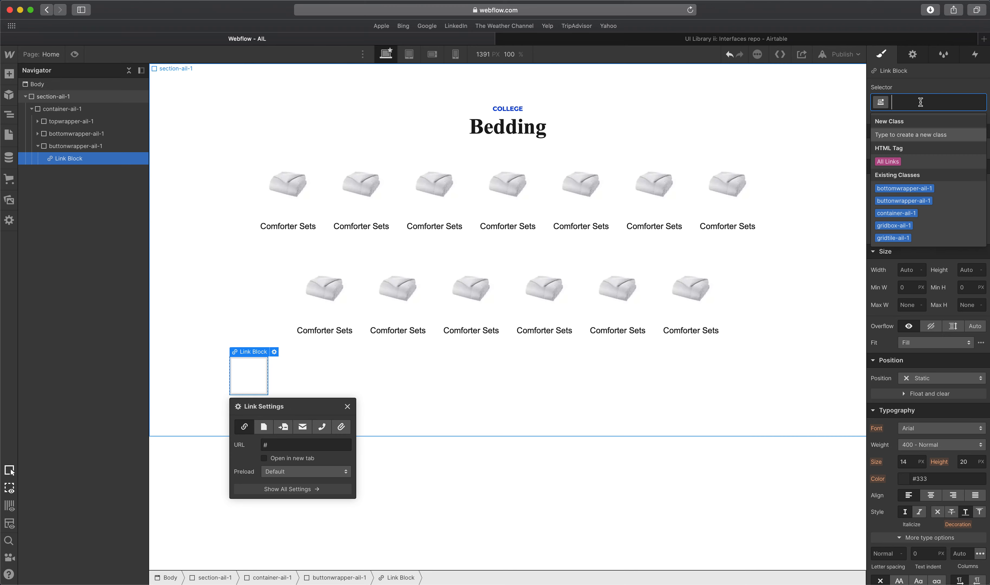
type("buttton")
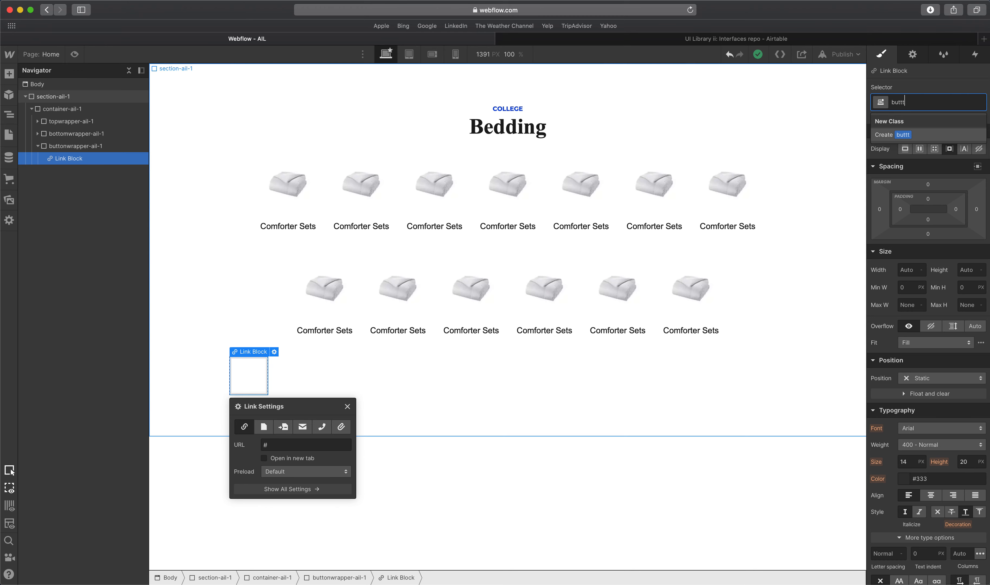
key("BackSpace")
type("on")
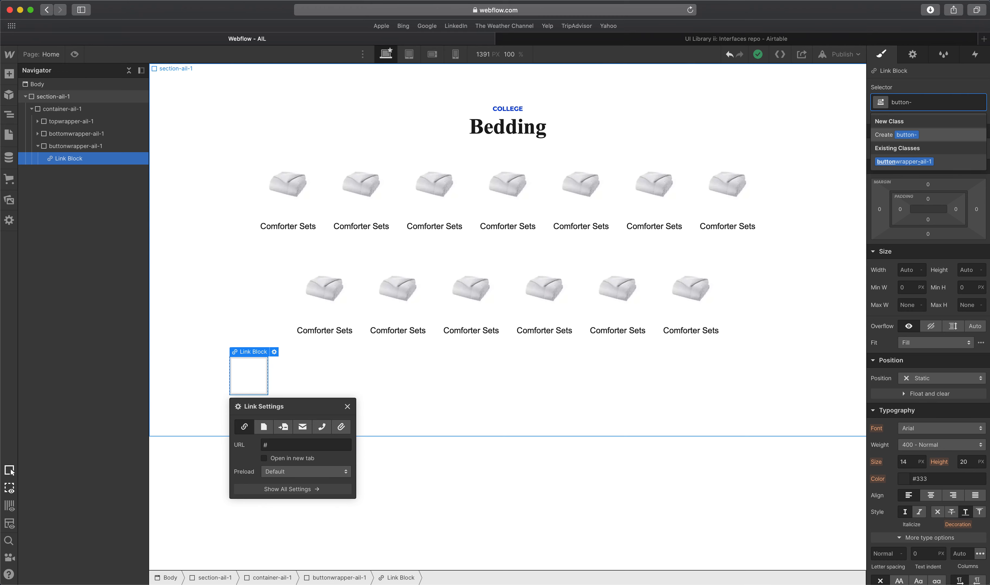
type("-ail-1")
key("Return")
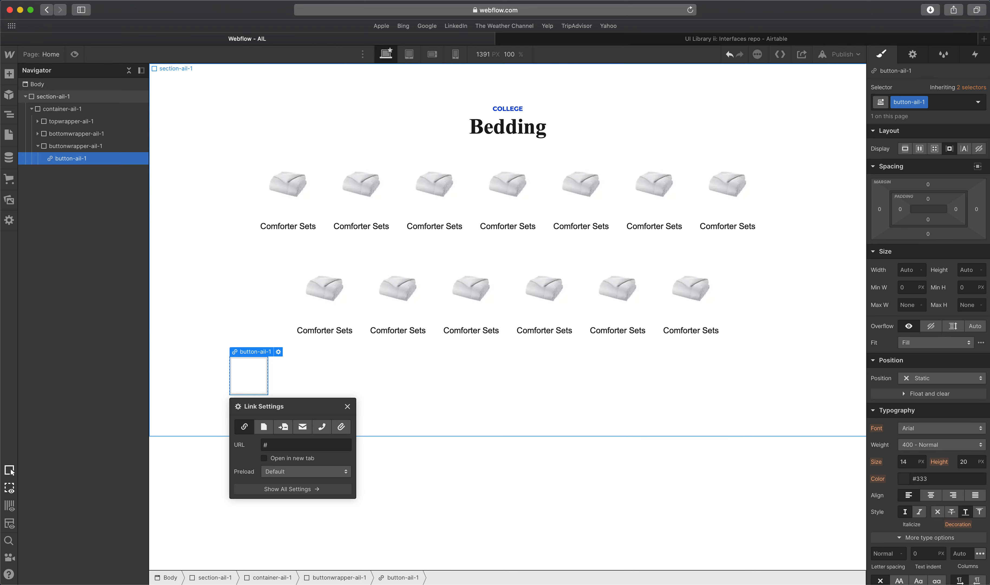
left_click(971, 268)
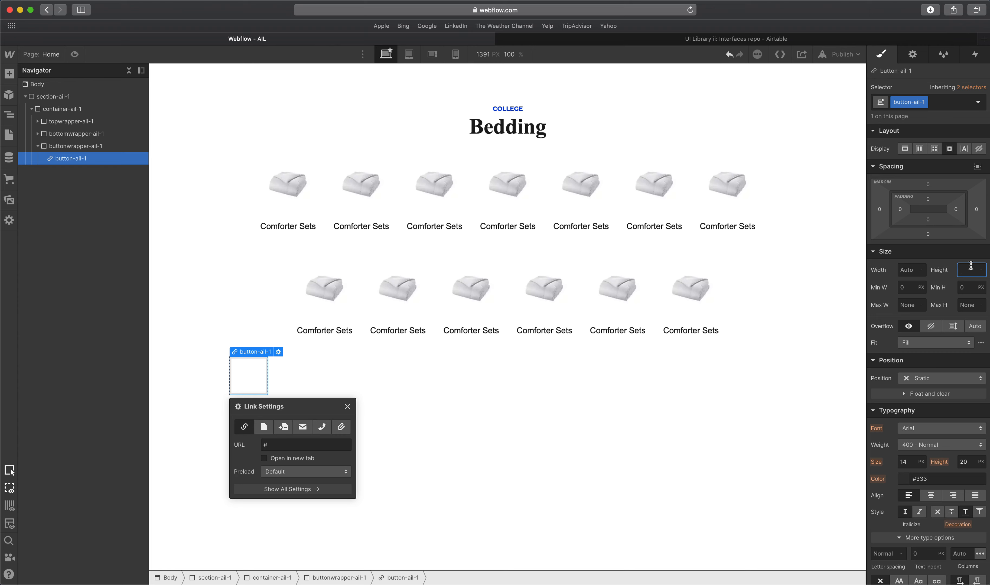
left_click(968, 305)
key("Tab")
In Adobe XD, try replacing the Show More label with long filler text spanning several lines, and undo the change.
key("ctrl+Up")
left_click(382, 417)
double_click(460, 416)
type("asdasdasdasdasdasdasd")
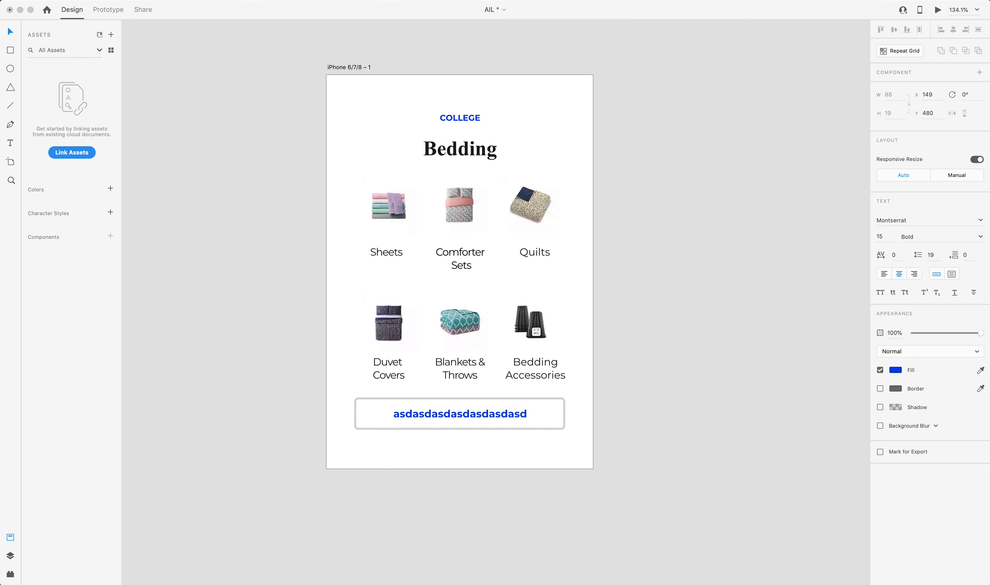
type("asasdasdasdasdasdasdasdasdasdsadv")
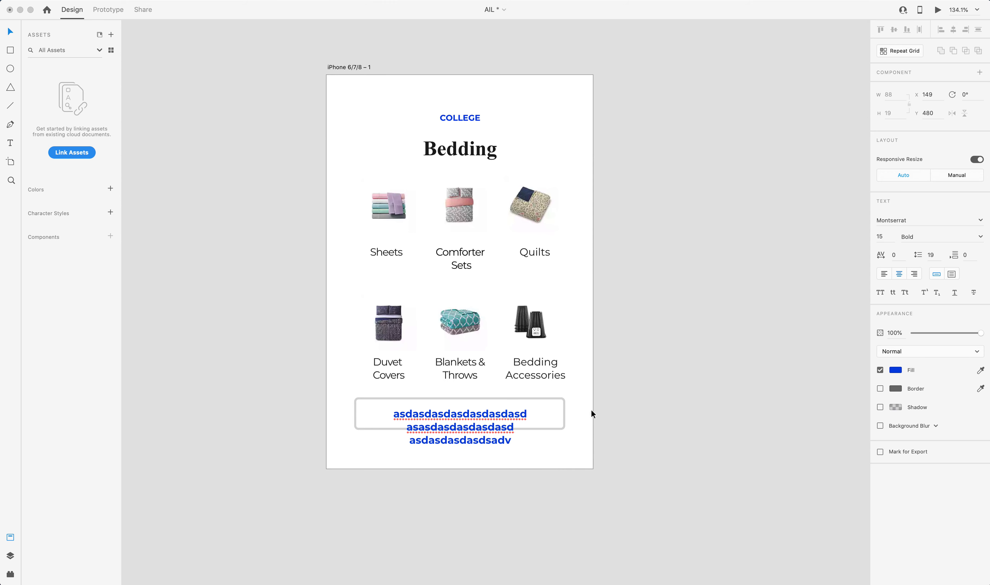
key("Escape")
left_click(619, 417)
left_click(563, 426)
left_click(550, 430)
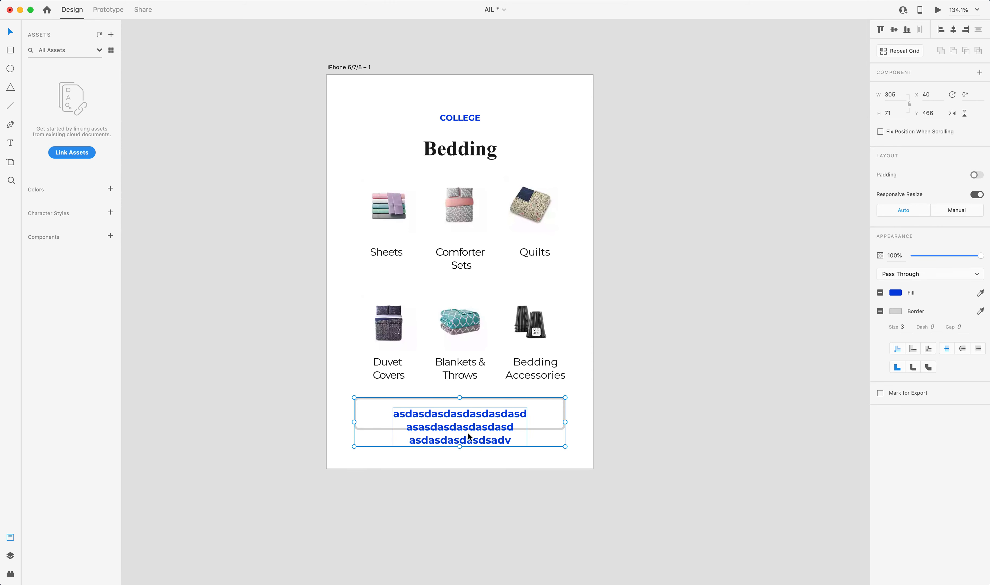
left_click(604, 435)
key("super+z")
left_click(606, 399)
Return to Webflow and set the minimum height of button-ail-1 to 48 px.
key("ctrl+Up")
left_click(393, 349)
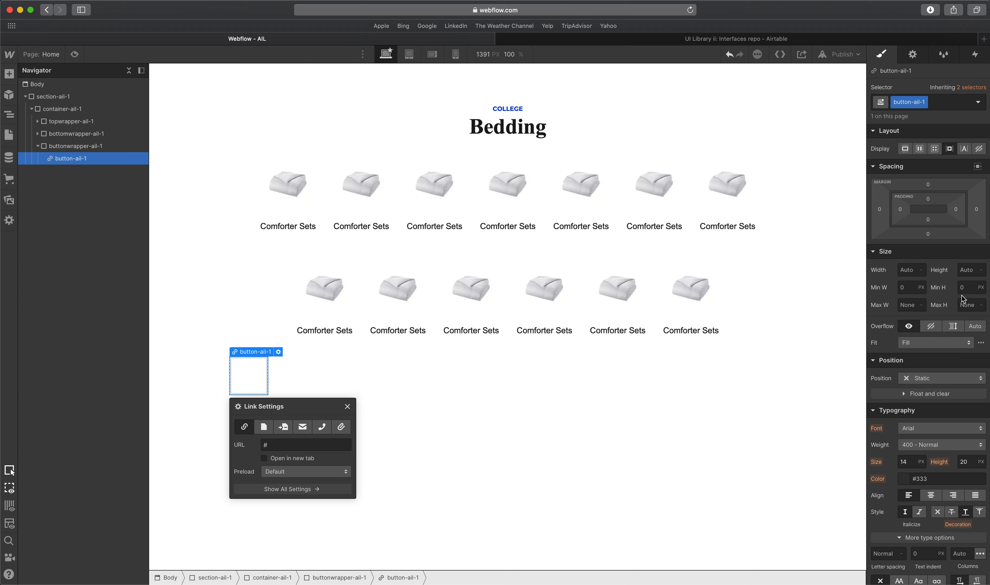
left_click(967, 288)
key("Tab")
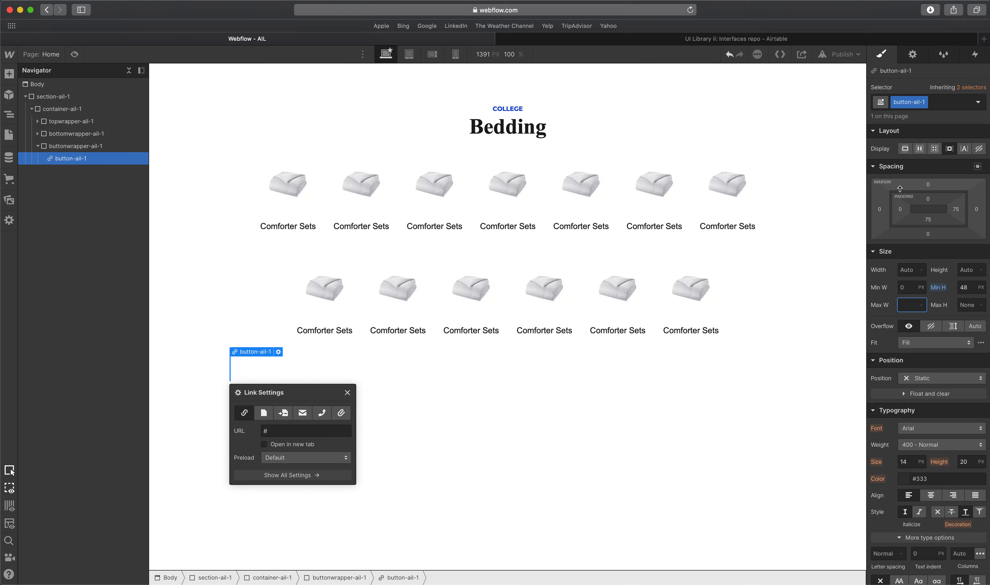
Add a text block inside button-ail-1.
left_click(9, 73)
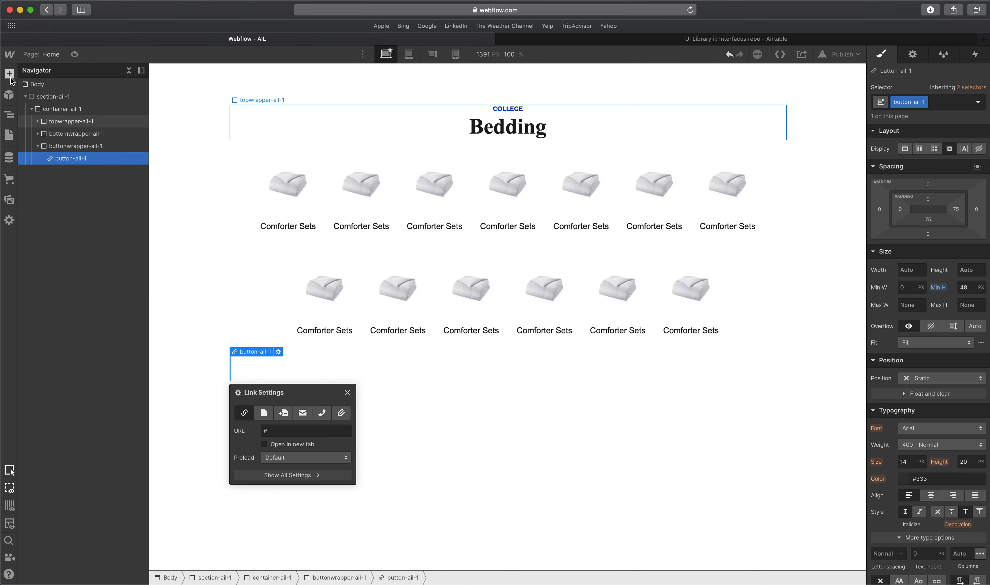
left_click(43, 416)
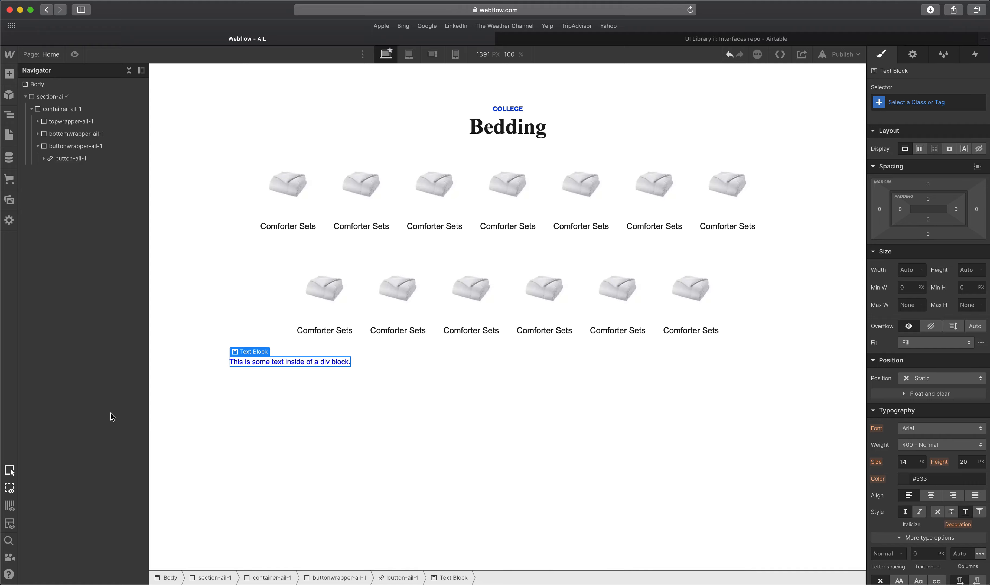
left_click(306, 358)
Copy the Show More label from the Adobe XD mockup and replace the Webflow text block's placeholder text with it.
key("ctrl+Up")
left_click(327, 399)
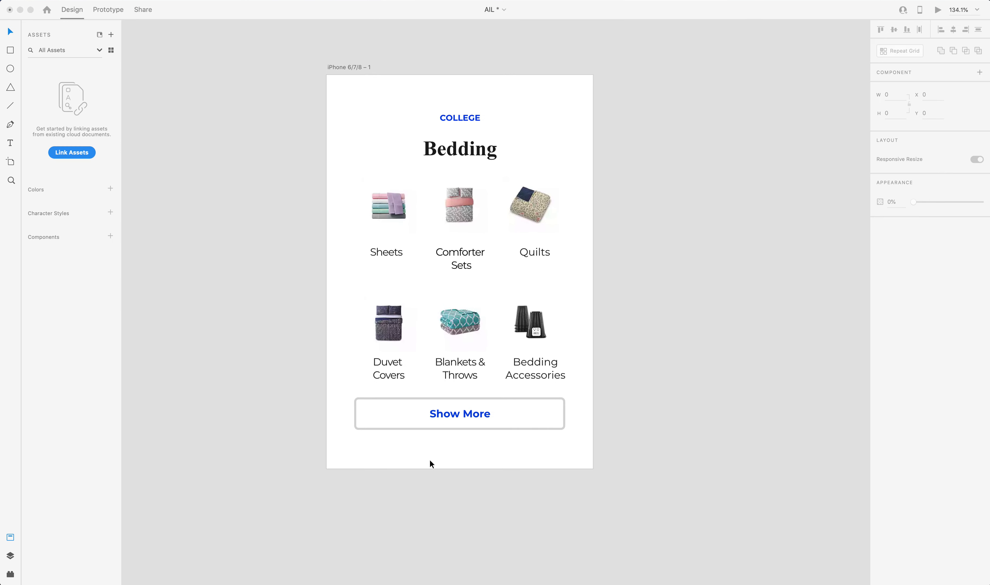
double_click(457, 414)
key("super+a")
key("super+c")
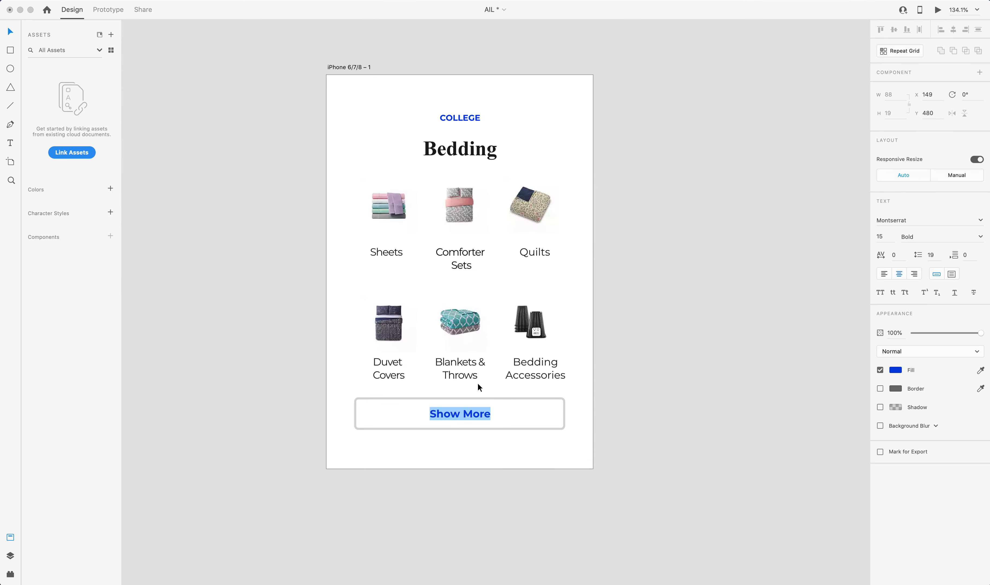
key("ctrl+Up")
left_click(300, 296)
key("super+a")
key("super+v")
left_click(313, 371)
left_click(264, 364)
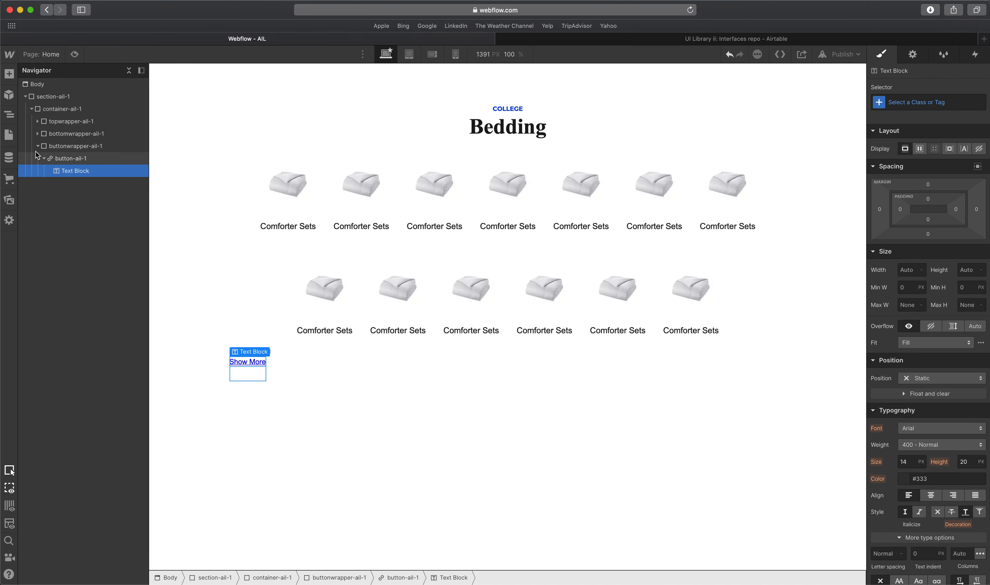
Give the Show More text block the new class buttontext-ail-1.
left_click(905, 104)
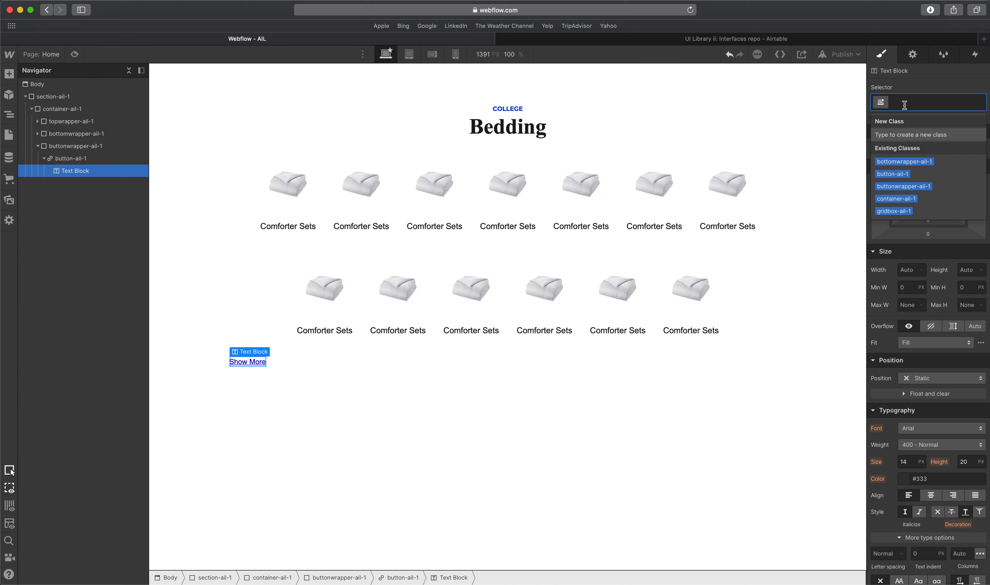
type("button")
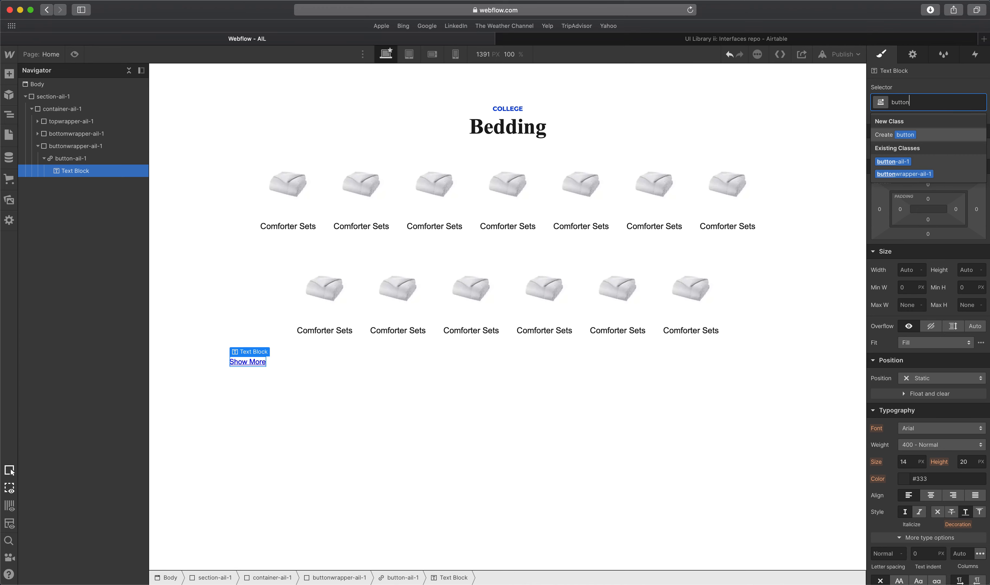
type("text-ail-1")
key("Return")
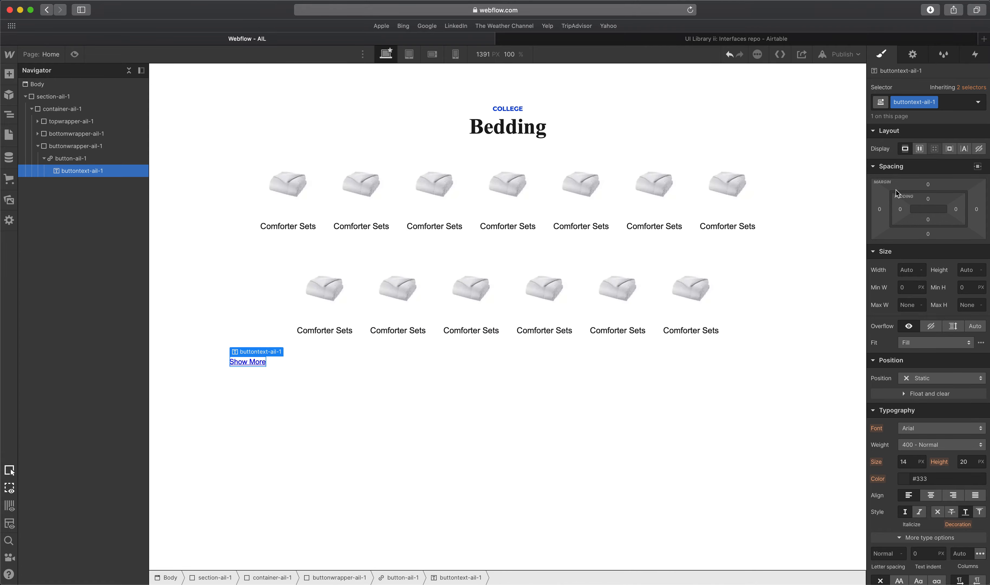
Check the label style in Adobe XD and set buttontext-ail-1 to a 15 px font size with 1.3 em line height.
key("ctrl+Up")
left_click(357, 458)
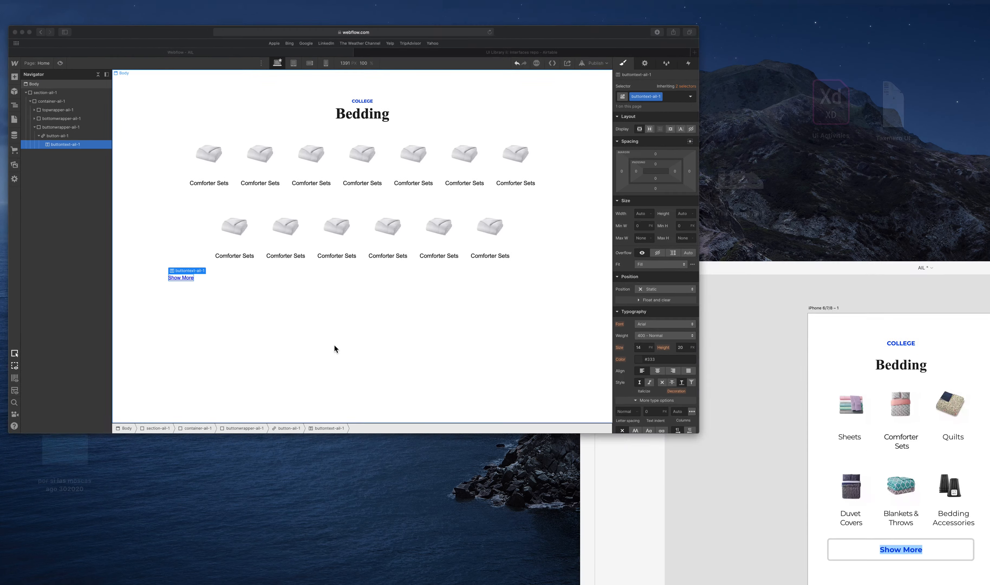
left_click(321, 349)
scroll(899, 406, "down", 2)
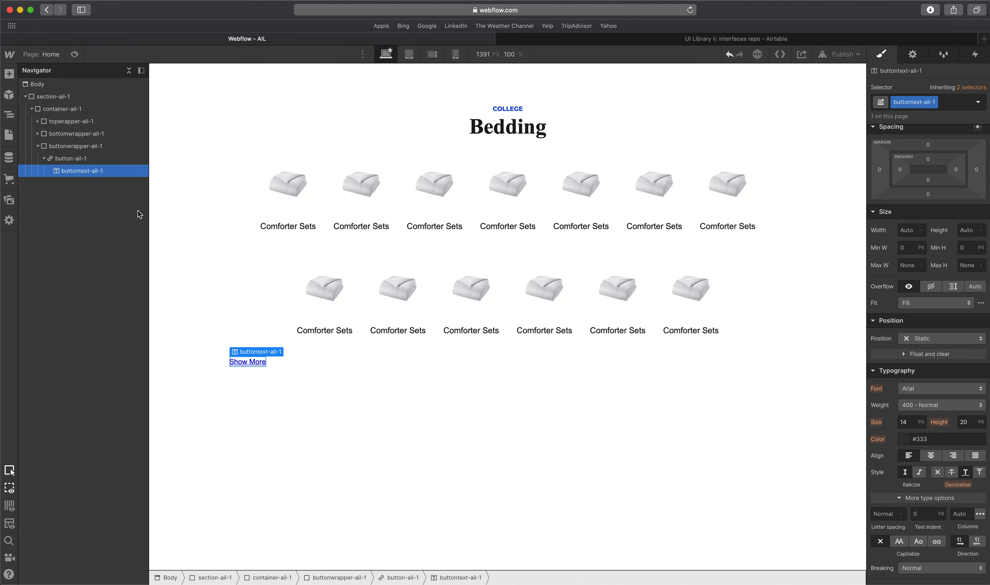
left_click(912, 426)
type("15")
key("Tab")
key("Tab")
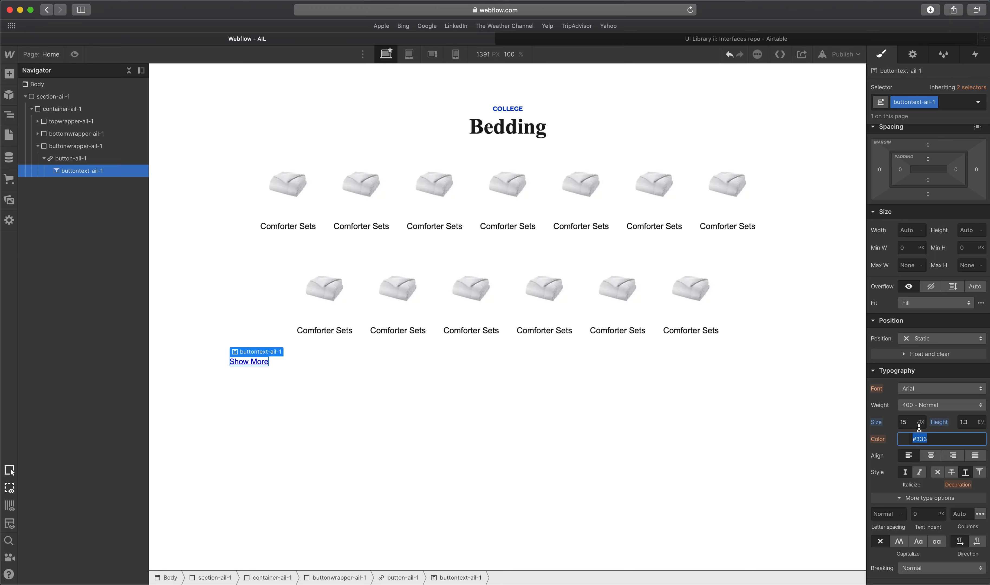
Set the text color of button-ail-1 to the Slate Blue swatch and its text decoration to none.
left_click(71, 159)
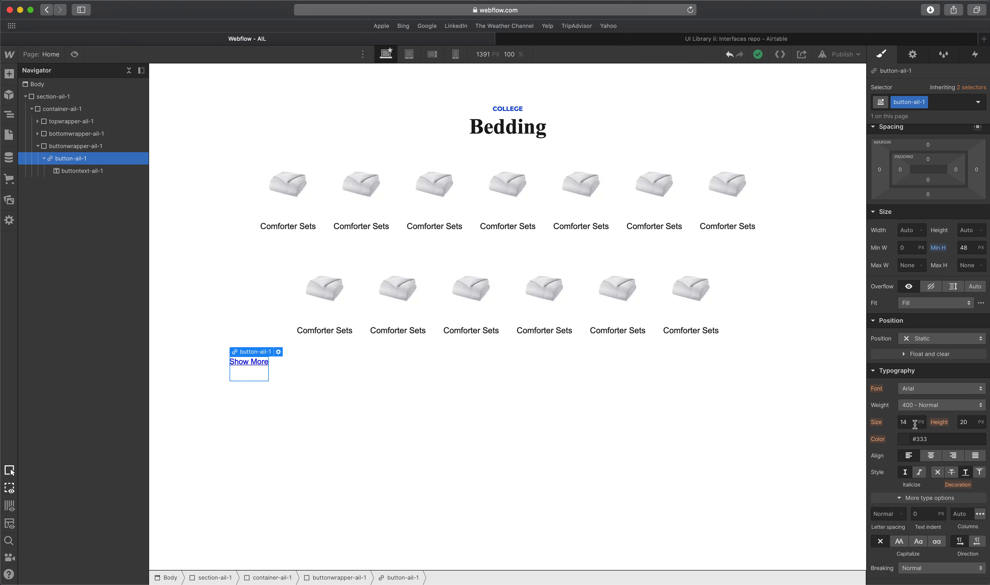
left_click(93, 171)
left_click(93, 159)
scroll(969, 456, "down", 3)
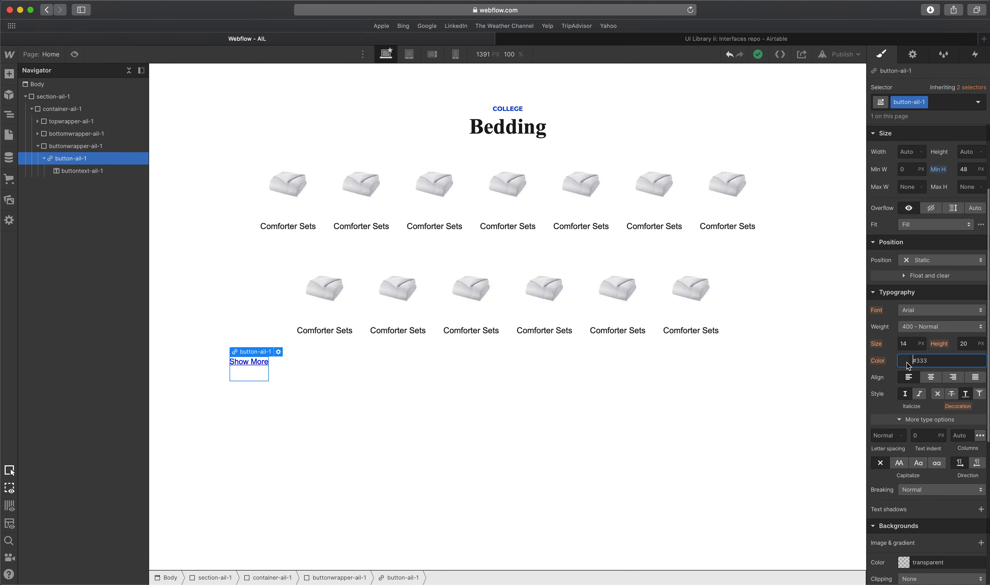
left_click(906, 361)
left_click(906, 539)
left_click(906, 352)
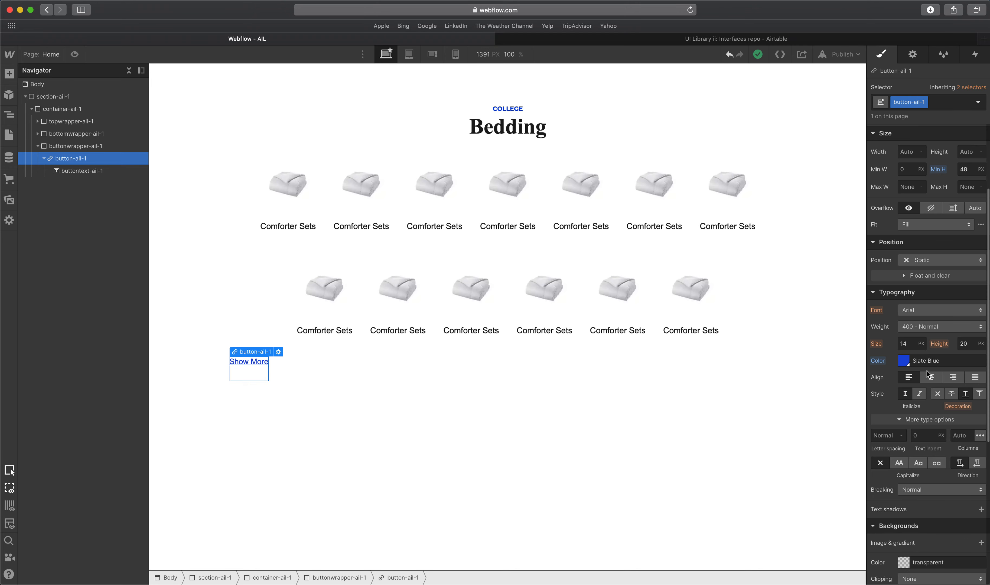
left_click(936, 395)
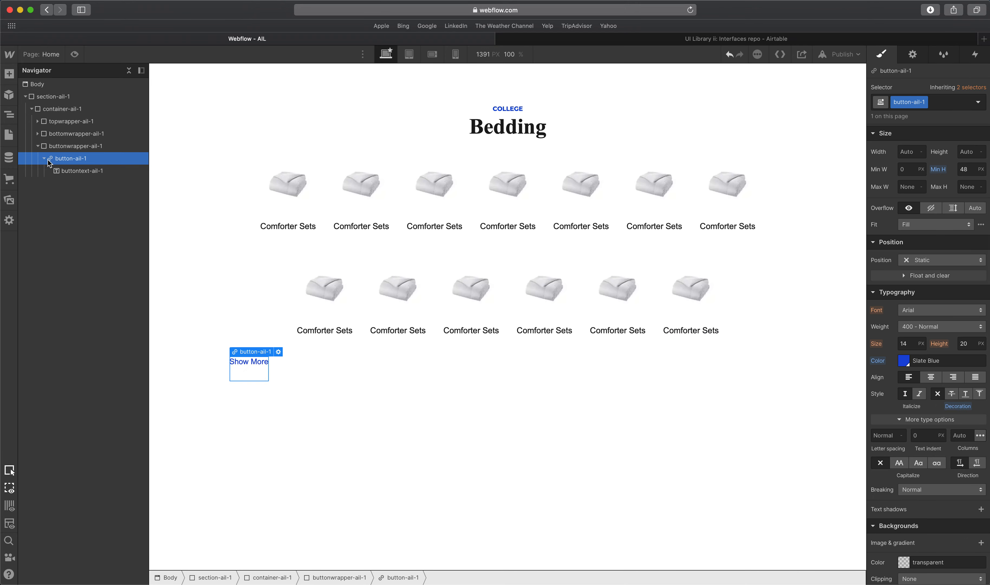
Check the Show More label's style in Adobe XD and set buttontext-ail-1 in Webflow to bold Montserrat.
left_click(63, 172)
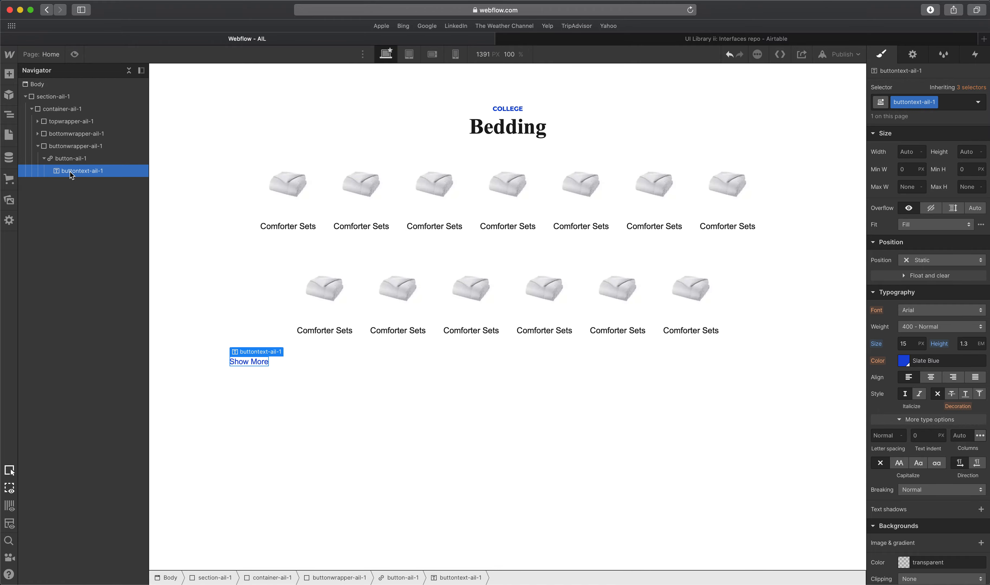
left_click(79, 163)
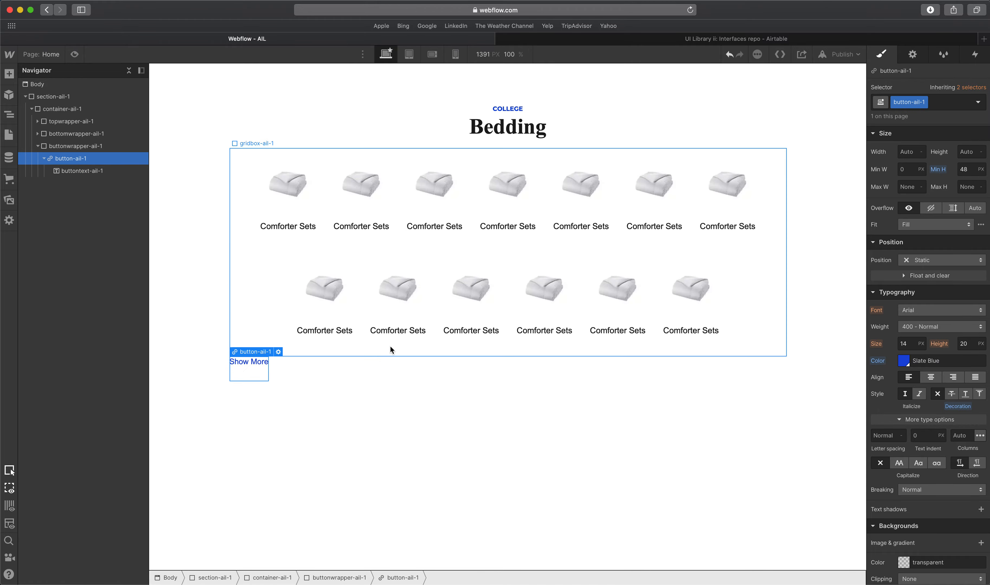
key("ctrl+Up")
left_click(413, 348)
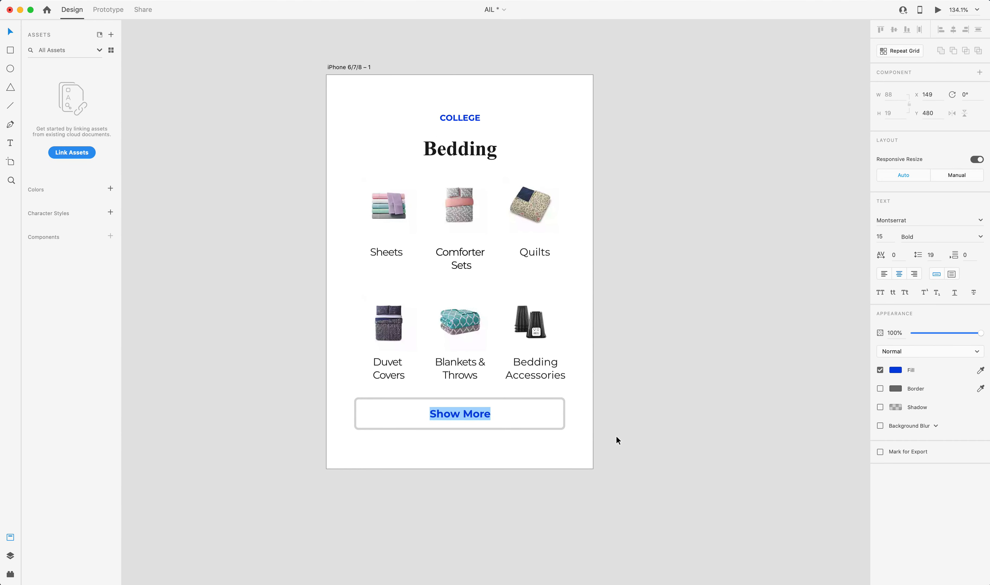
key("ctrl+Up")
left_click(223, 181)
left_click(71, 169)
left_click(924, 328)
left_click(930, 362)
left_click(921, 312)
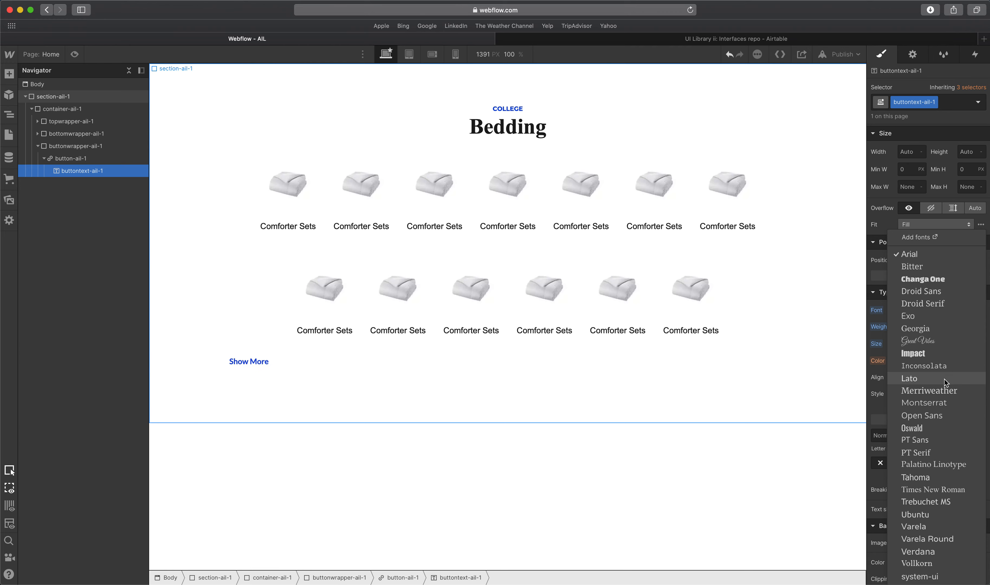
left_click(935, 408)
Give button-ail-1 a horizontal flex layout with its content aligned and justified to the center.
left_click(305, 369)
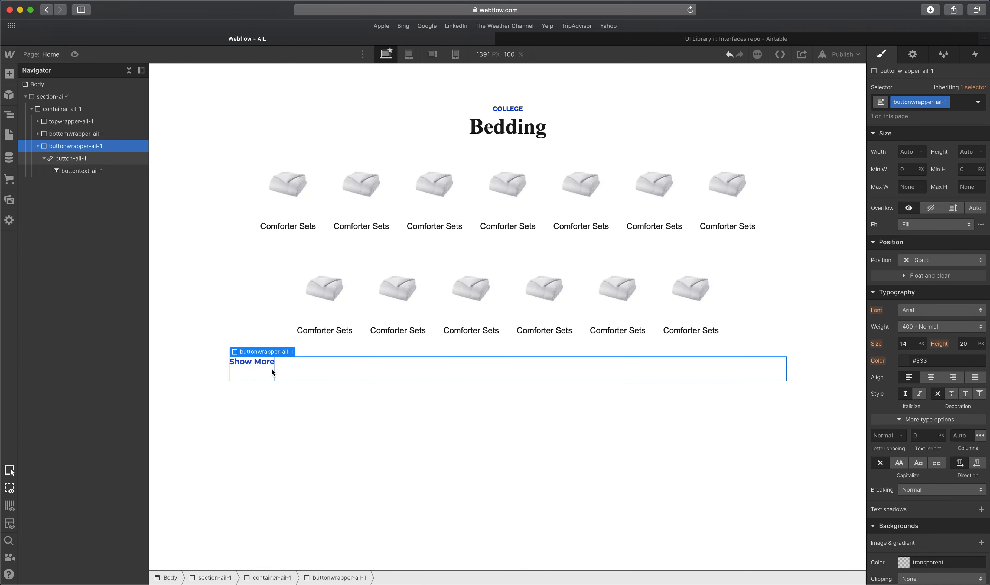
left_click(73, 156)
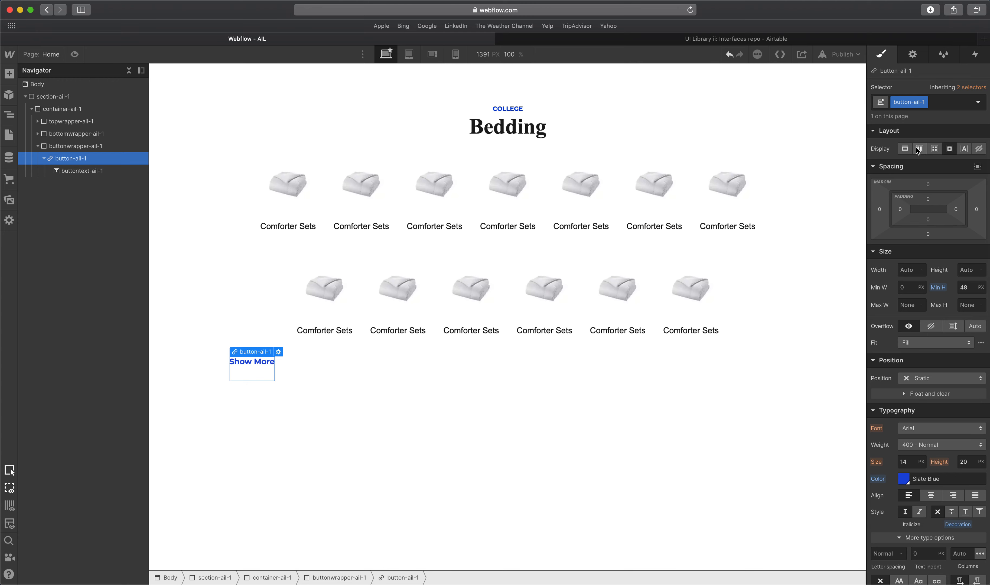
left_click(919, 148)
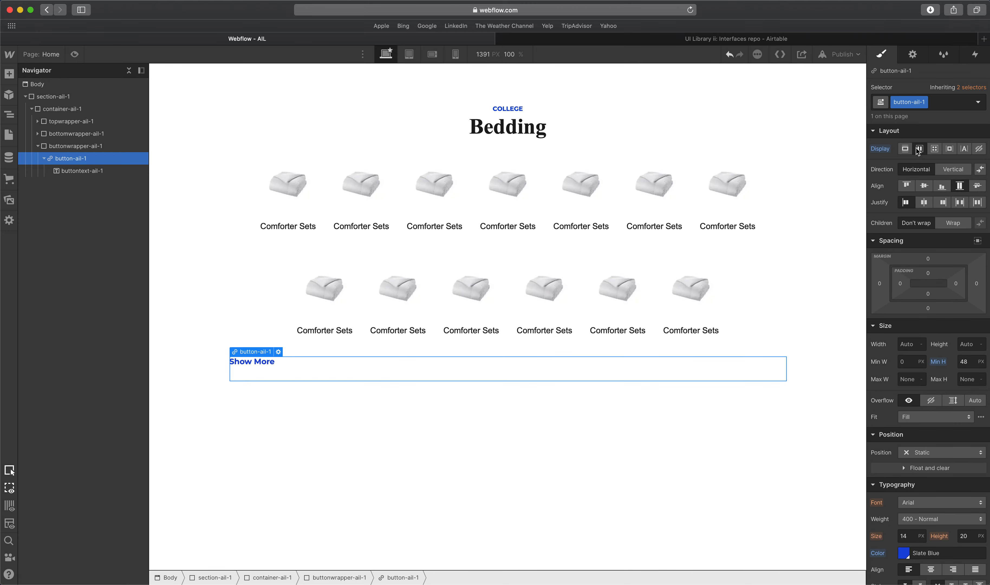
left_click(924, 186)
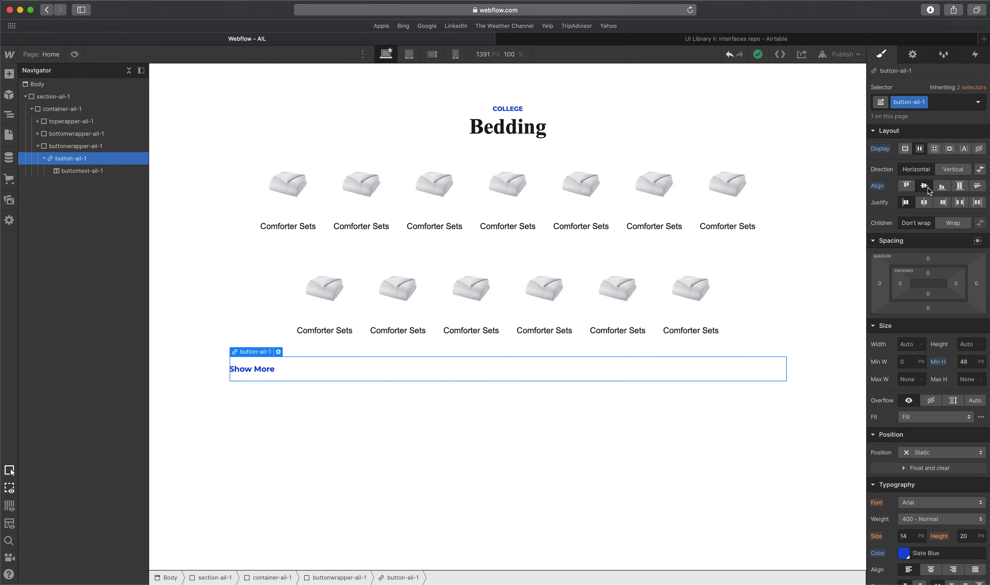
left_click(928, 204)
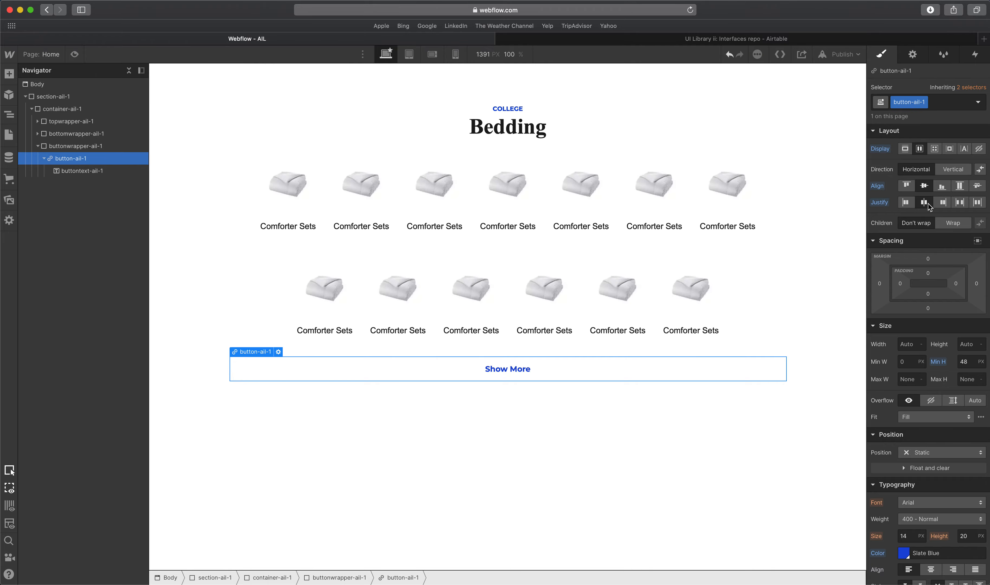
Switch to Adobe XD, copy the Show More outline's border color hex code and check its border size and corner radius.
key("ctrl+Up")
left_click(390, 469)
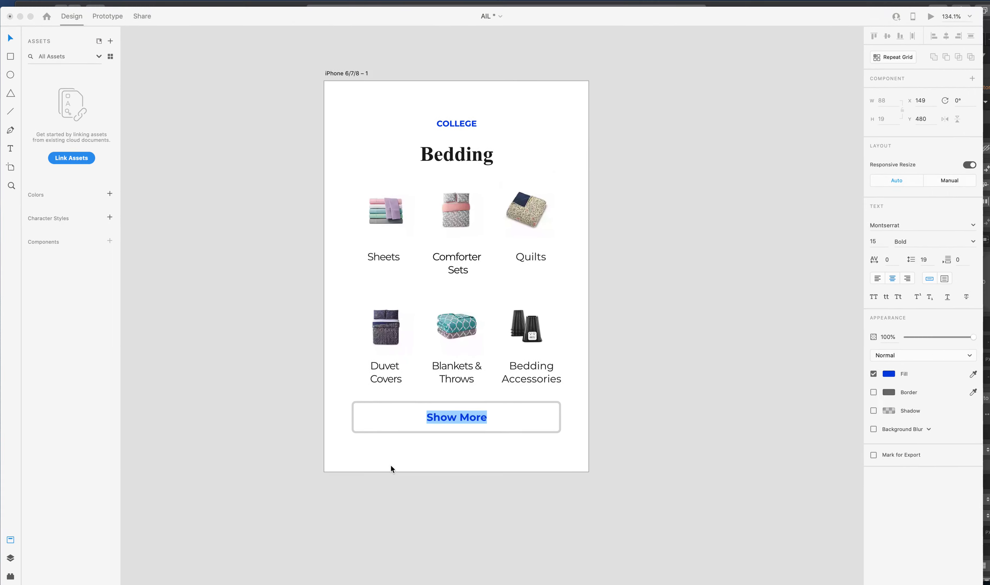
left_click(563, 428)
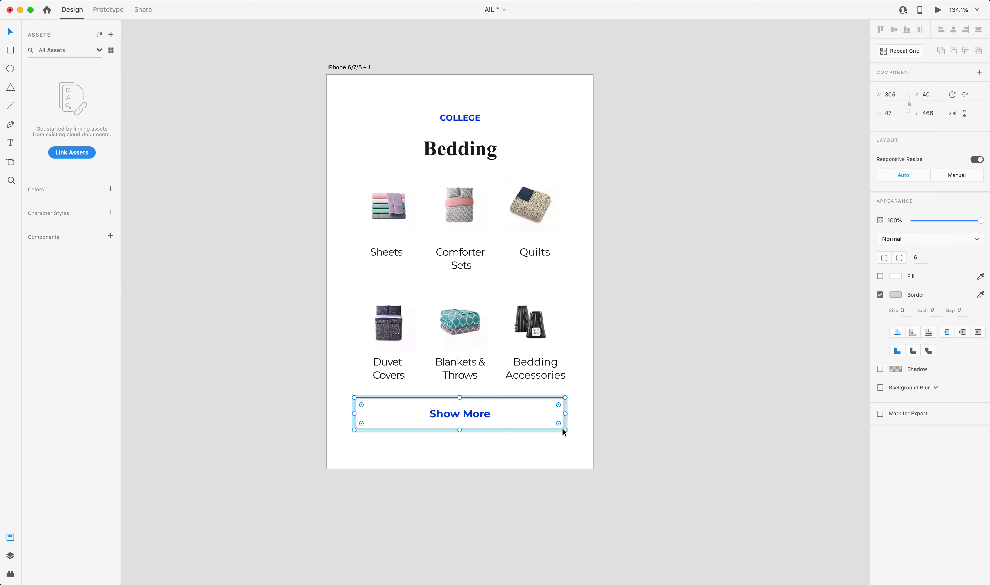
left_click(896, 295)
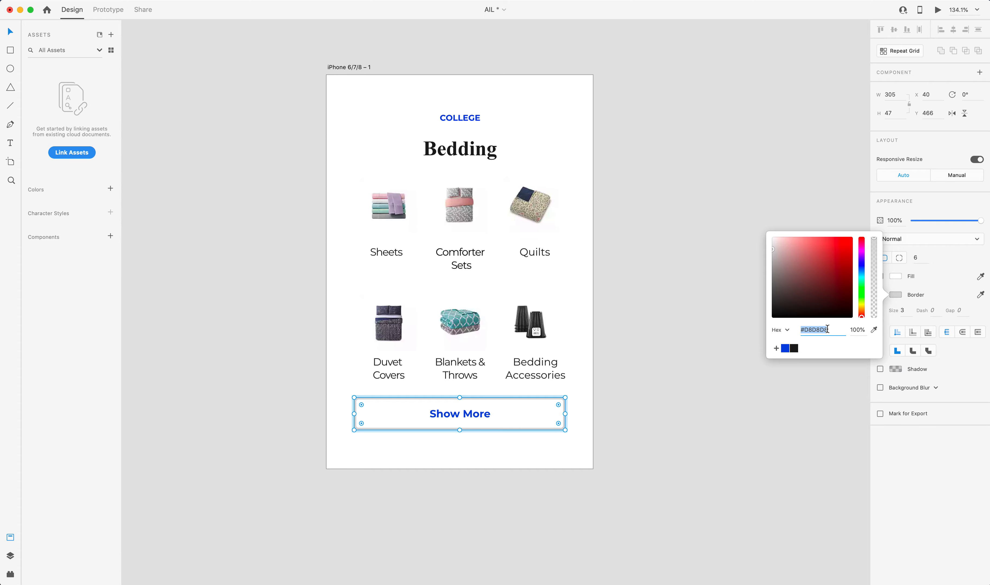
left_click(913, 294)
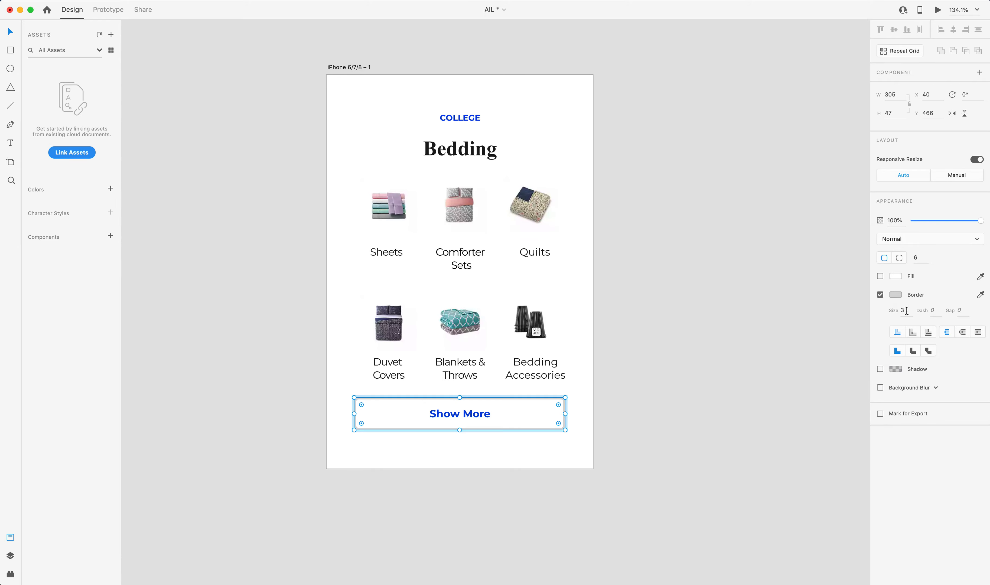
key("ctrl+Up")
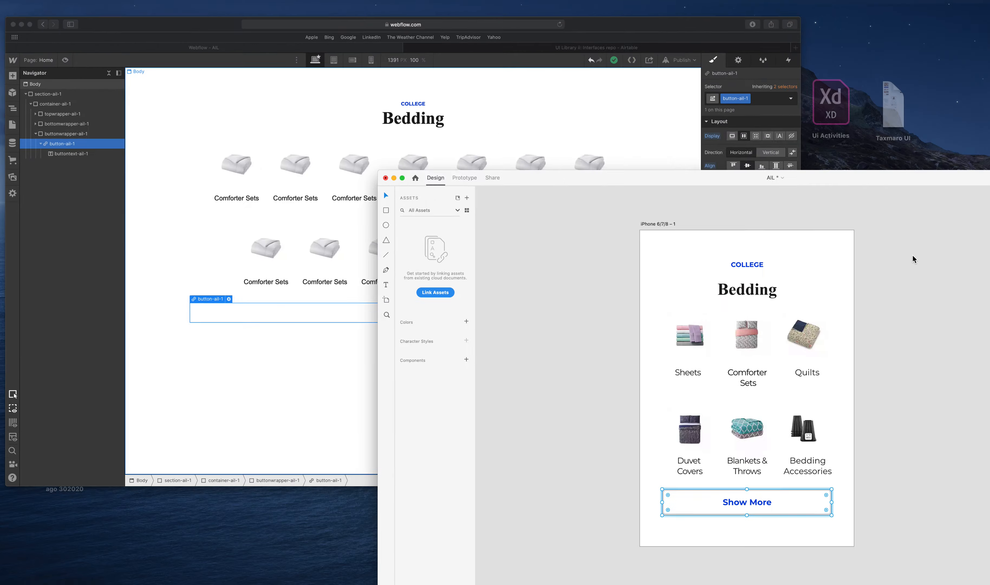
Switch back to Webflow and set the border radius of button-ail-1 to 6 px.
left_click(395, 282)
scroll(977, 412, "down", 3)
scroll(977, 412, "down", 3)
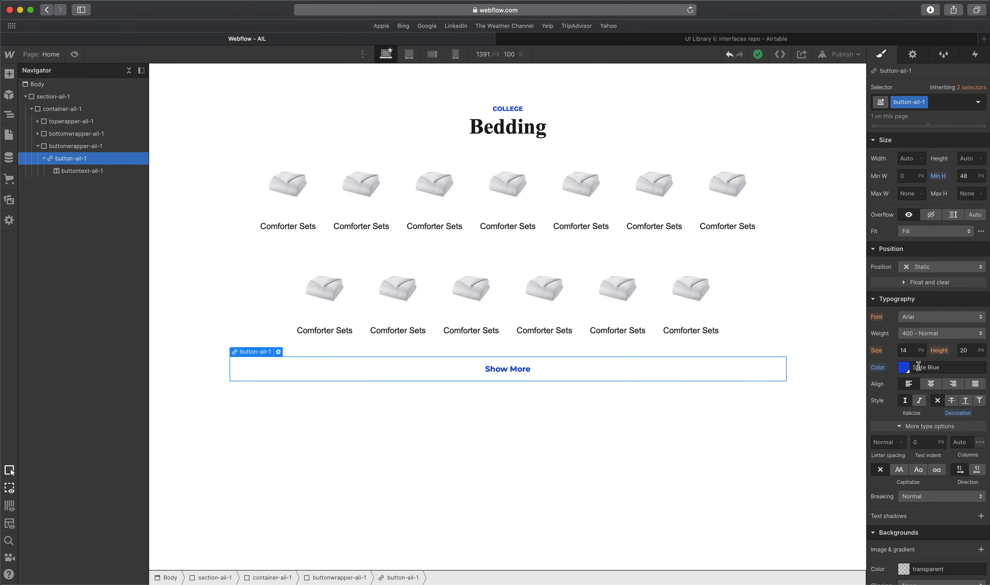
scroll(955, 383, "down", 6)
left_click(968, 380)
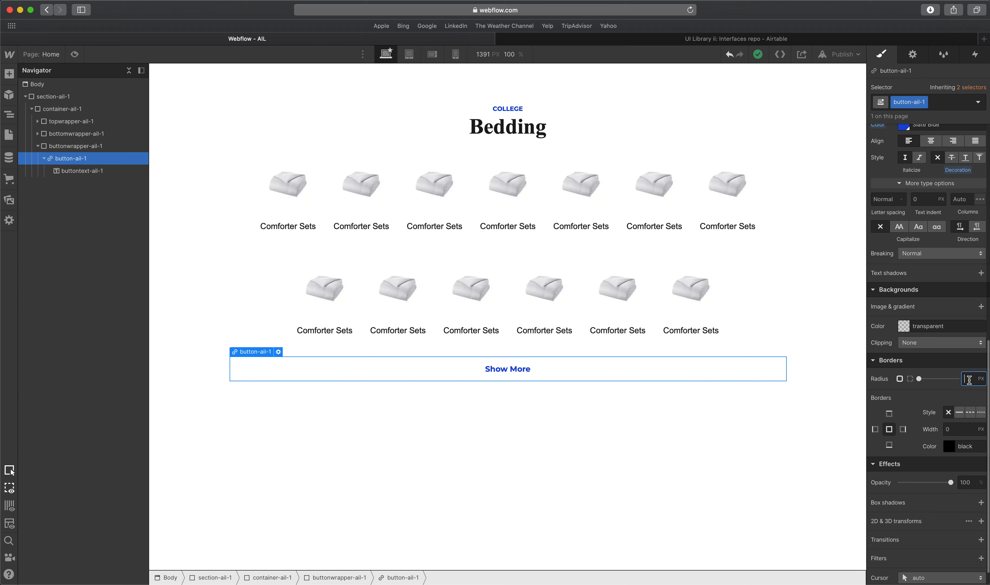
type("6")
key("Tab")
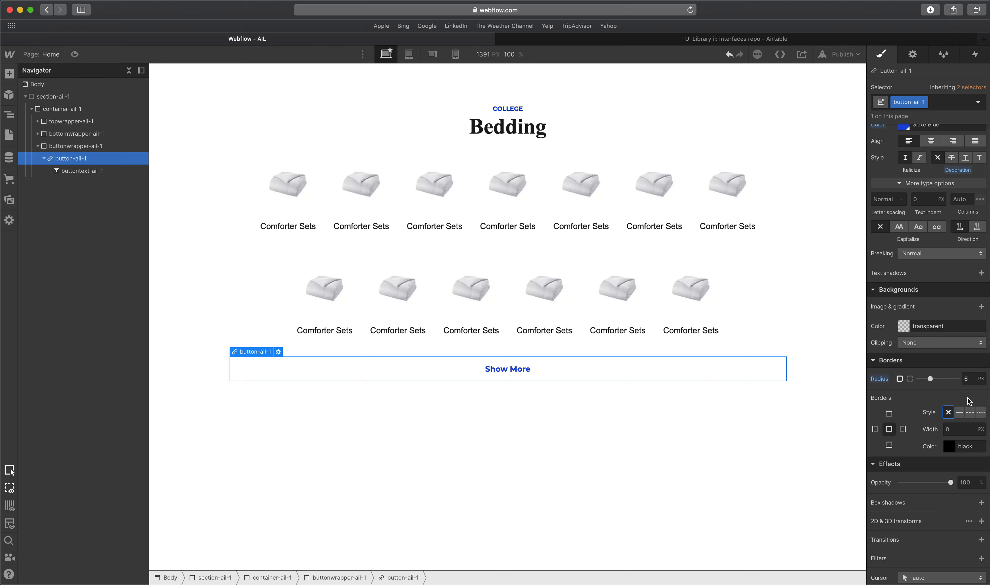
Give button-ail-1 a solid border 3 px wide in color #d8d8d8 on all sides.
left_click(959, 413)
scroll(958, 410, "down", 1)
left_click(959, 408)
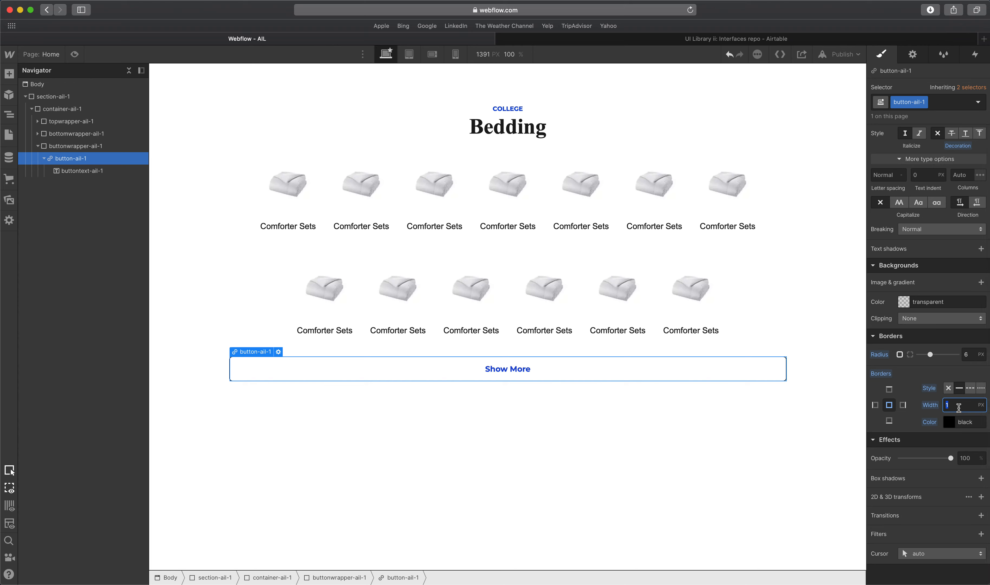
key("Tab")
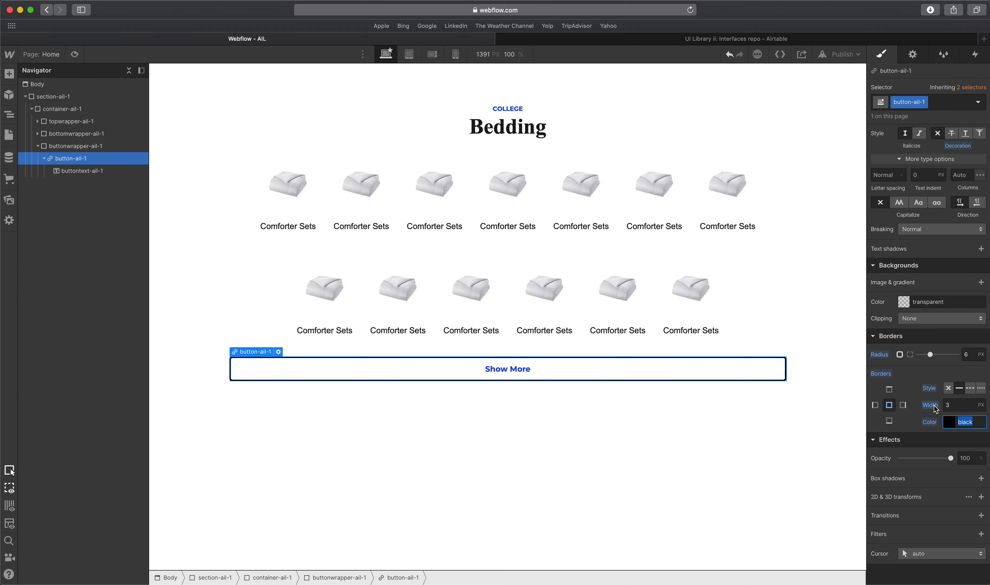
type("#d8d8d8")
key("Return")
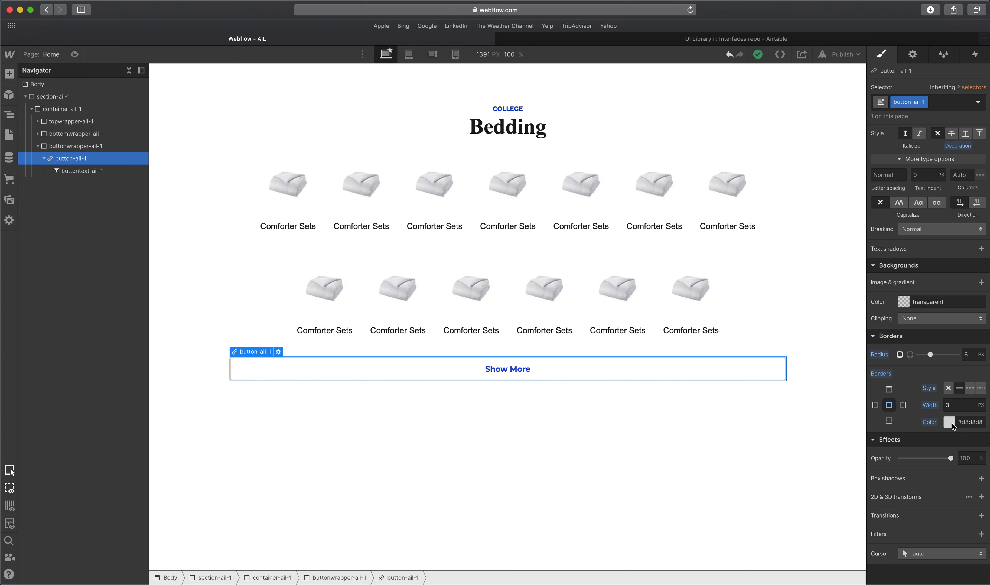
Save the border color of button-ail-1 as a new color swatch.
left_click(952, 424)
left_click(922, 404)
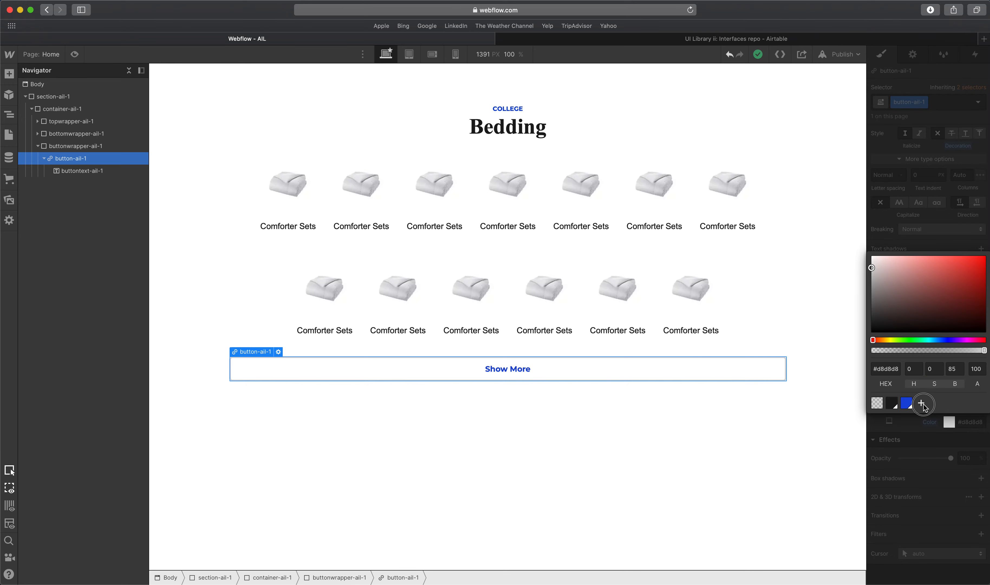
left_click(974, 404)
left_click(966, 430)
left_click(797, 351)
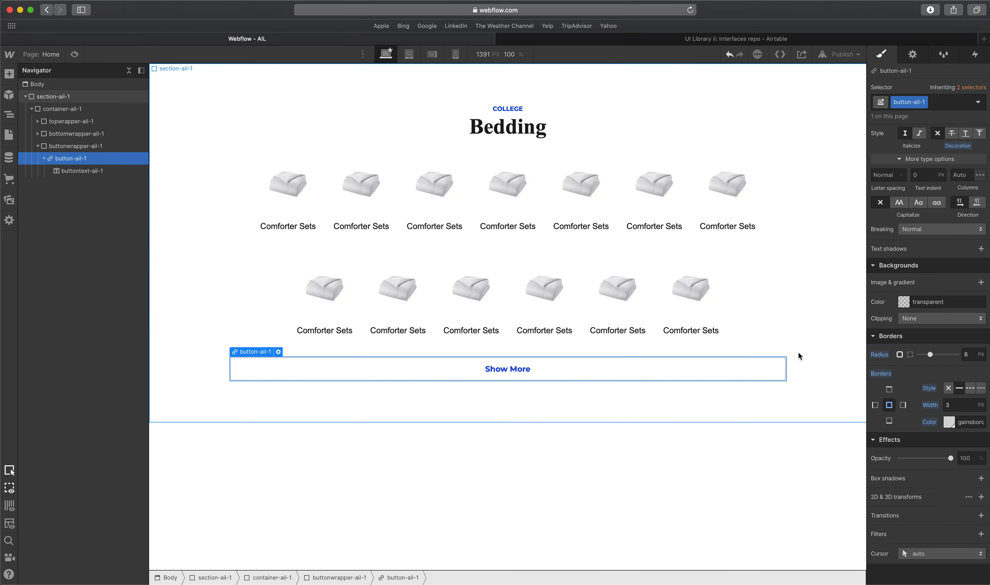
Examine the Show More button's outline and dimensions in the Adobe XD mockup, returning to Webflow when done.
left_click(340, 370)
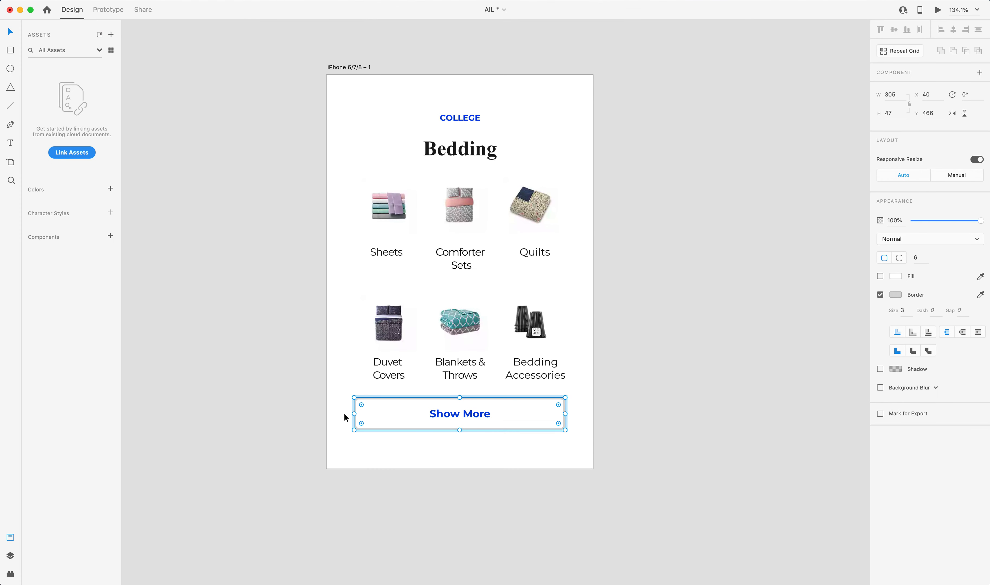
left_click(343, 419)
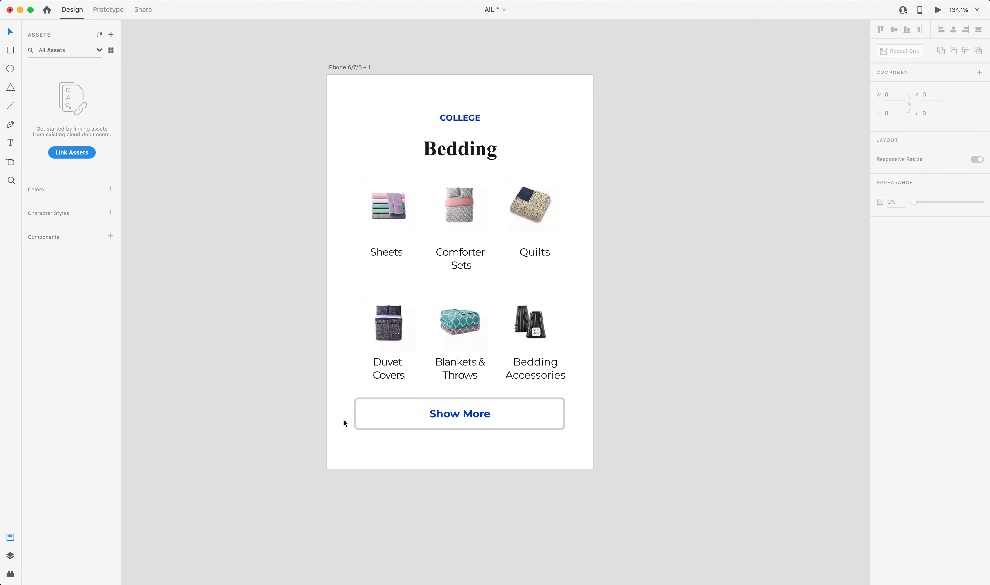
left_click(357, 422)
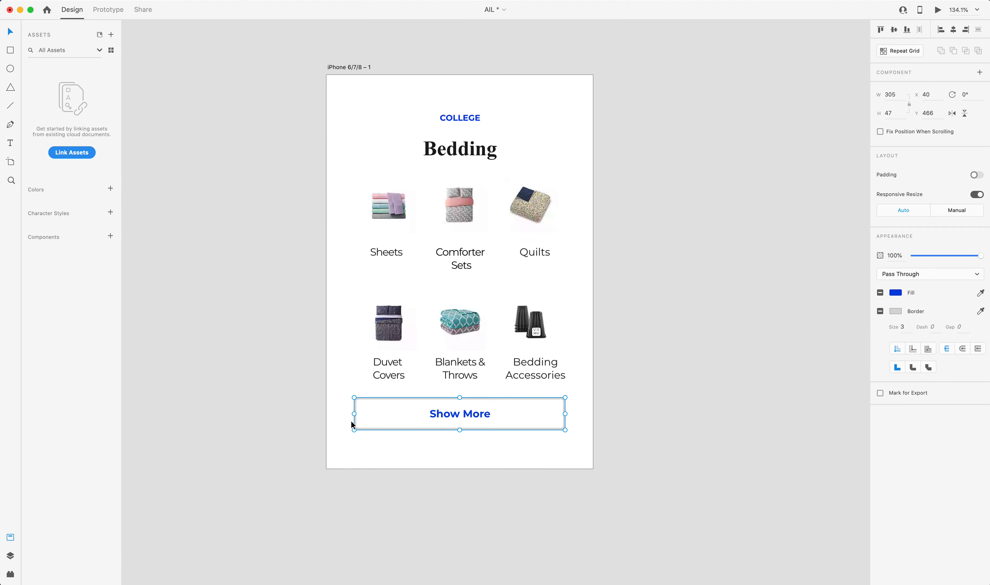
key("ctrl+Up")
left_click(326, 254)
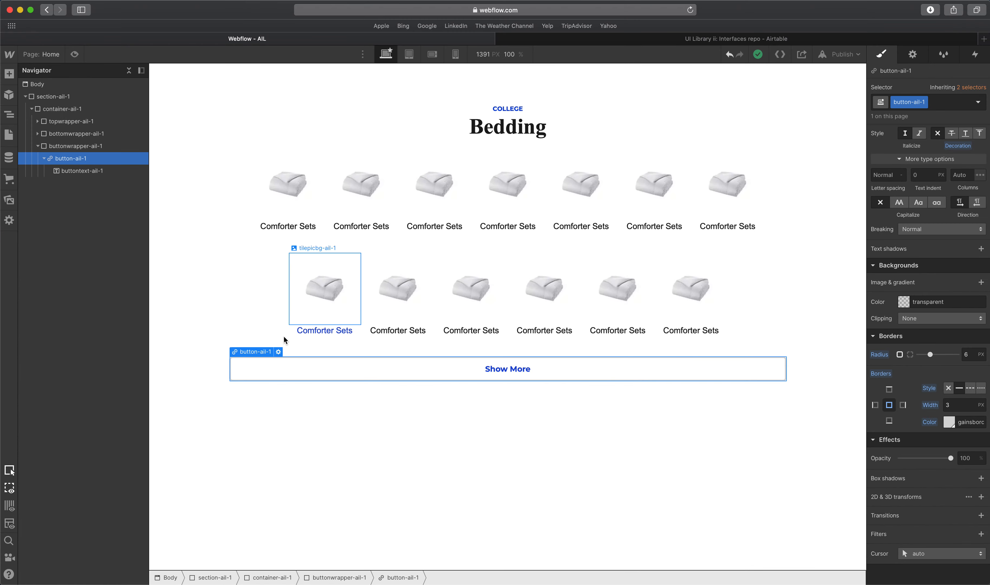
Try a horizontal flex layout justified to the center on buttonwrapper-ail-1, and undo it.
left_click(81, 146)
scroll(926, 224, "up", 10)
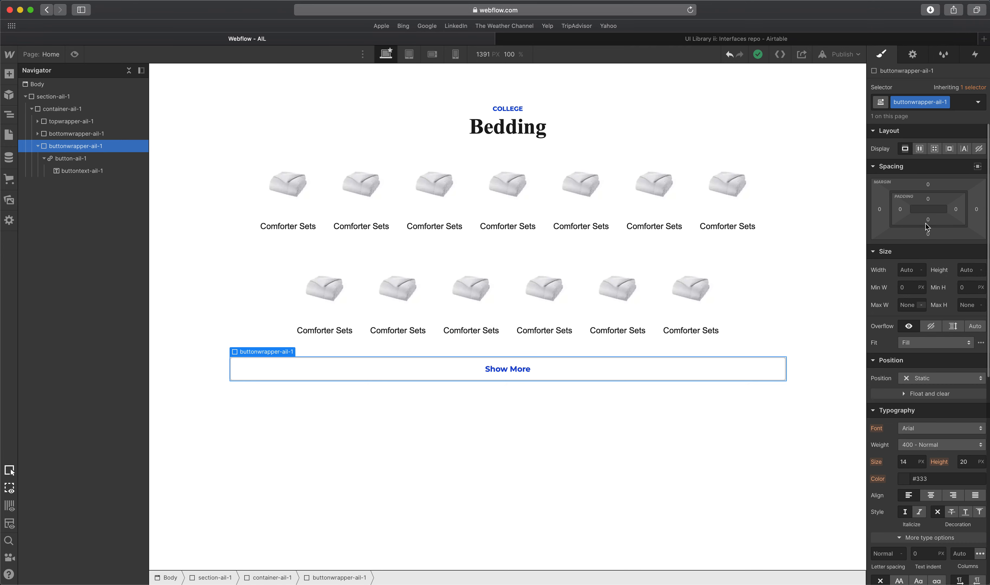
left_click(921, 154)
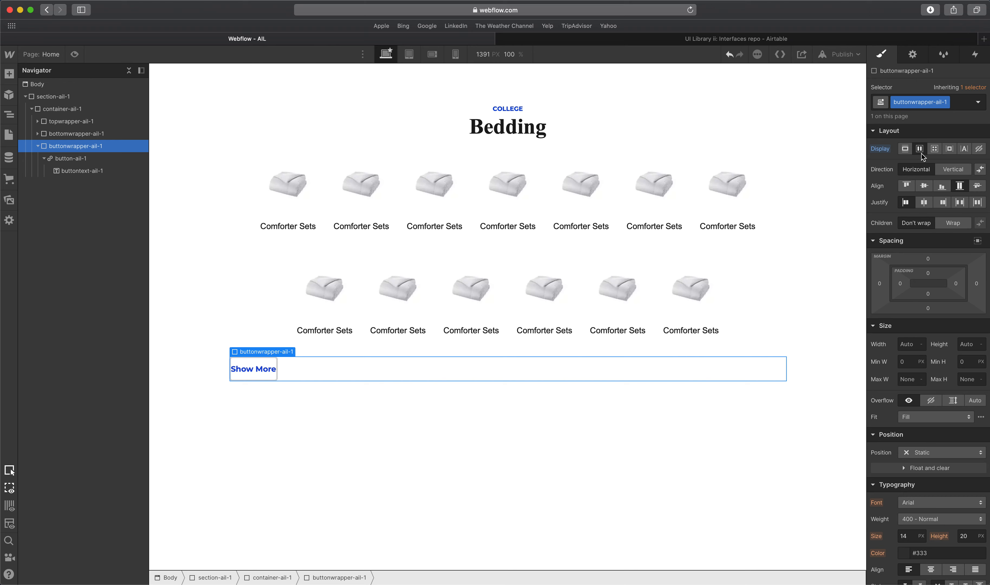
scroll(921, 150, "down", 1)
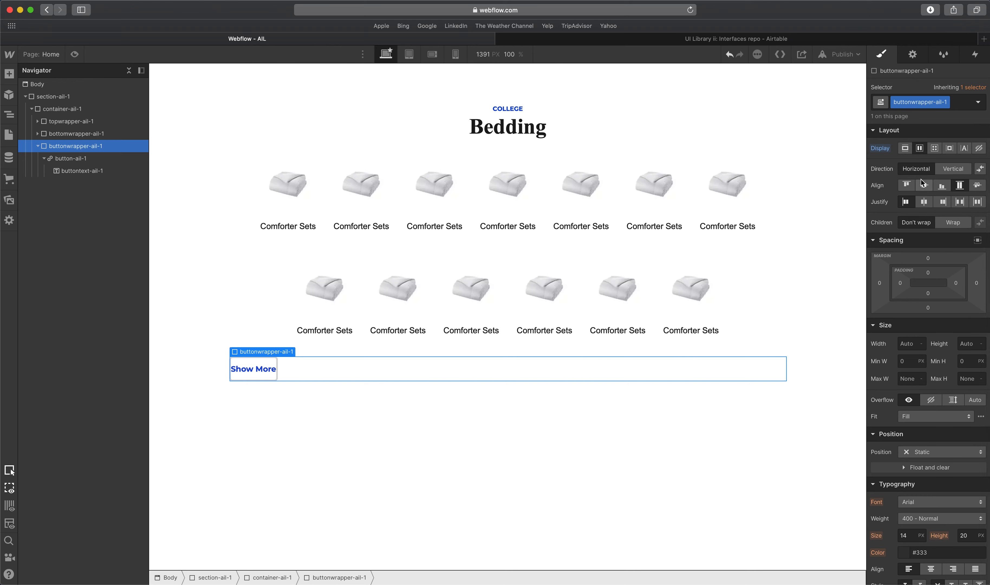
left_click(924, 201)
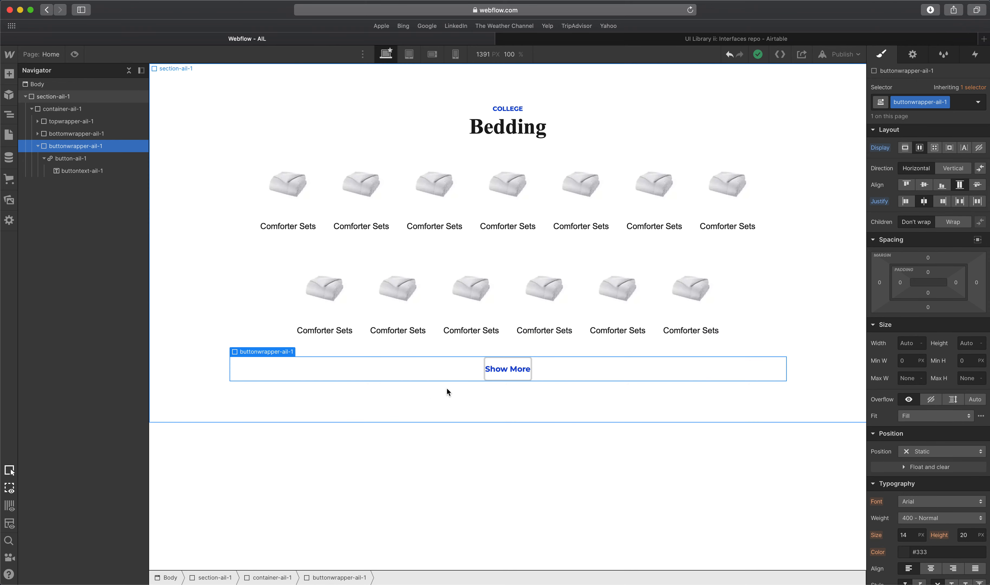
left_click(494, 418)
key("super+z")
key("super+z")
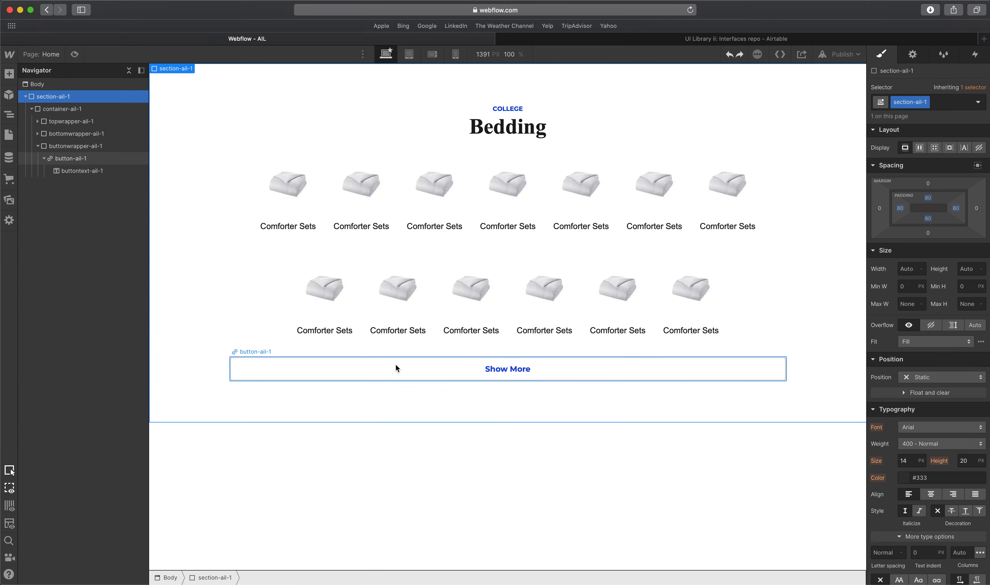
Set the padding of button-ail-1 to 10 px on the top and bottom and 15 px on the left and right.
left_click(396, 365)
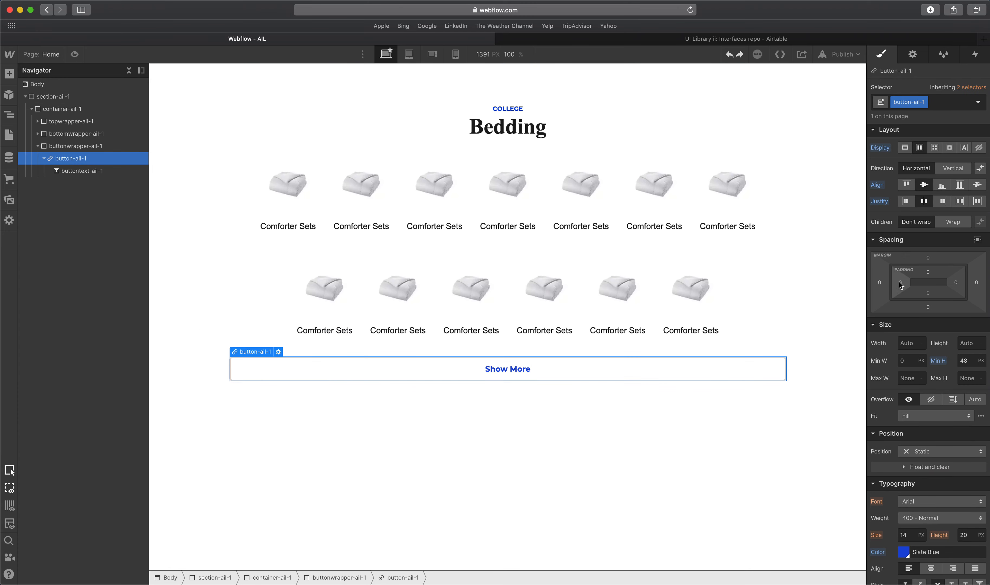
left_click_drag(901, 286, 903, 286)
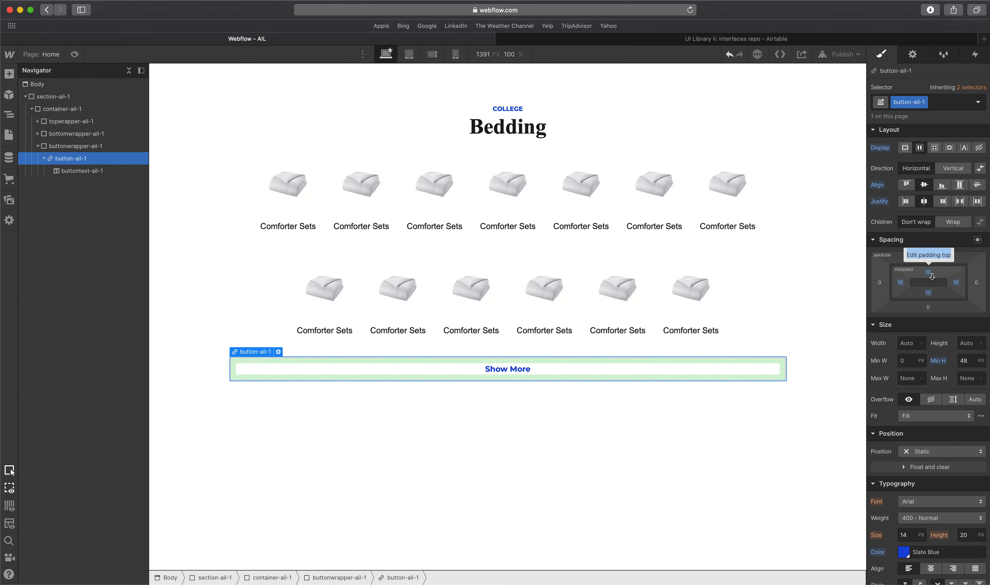
left_click_drag(927, 273, 928, 274)
key("super+z")
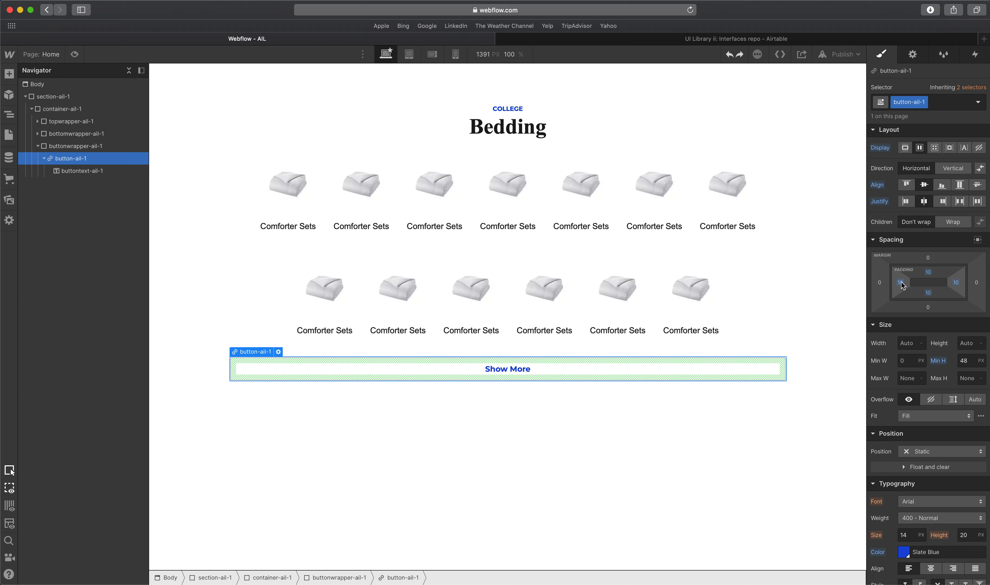
left_click_drag(901, 282, 905, 284)
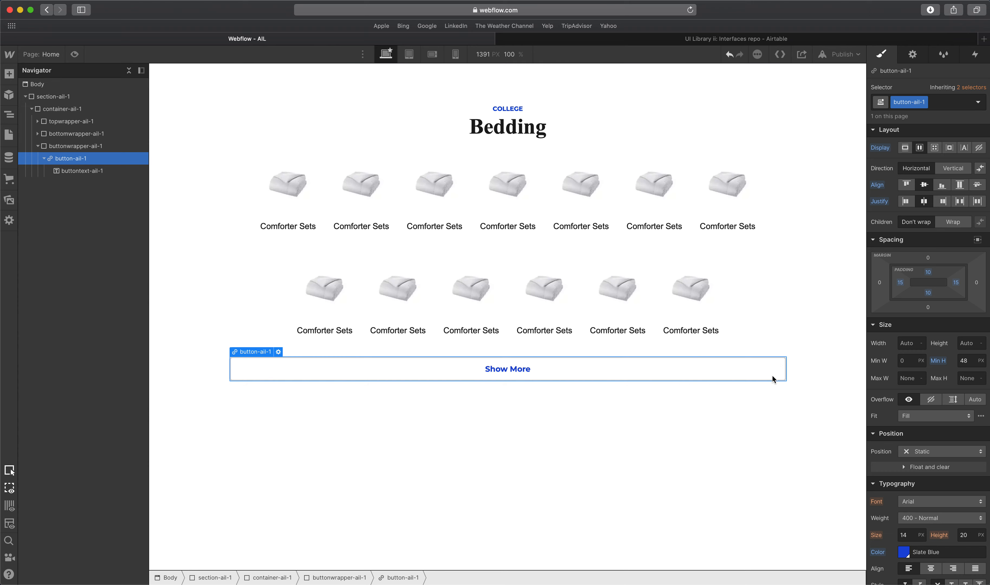
Try to center the Show More button by giving buttonwrapper-ail-1 a horizontal flex layout justified to the center.
left_click(100, 146)
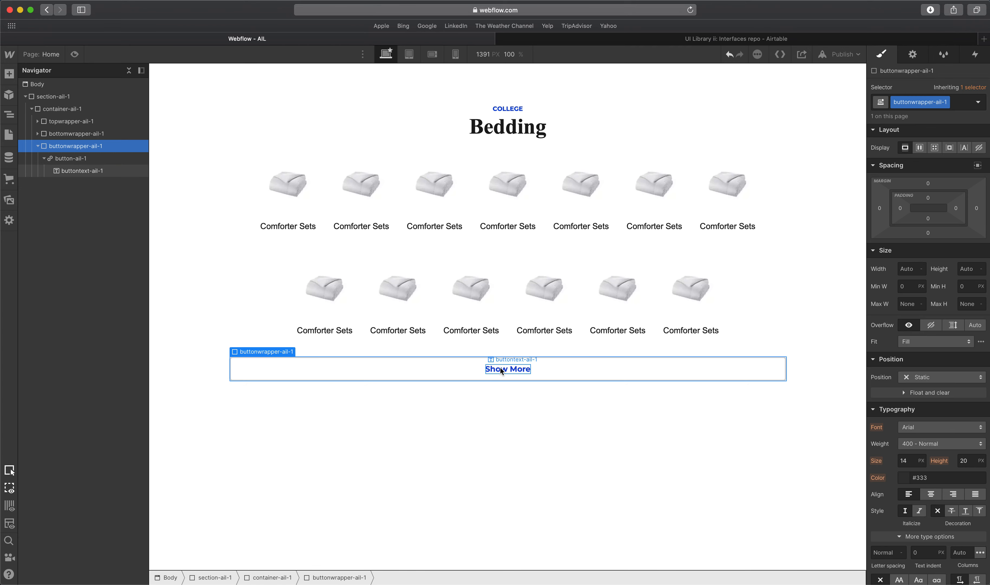
left_click(920, 147)
left_click(923, 202)
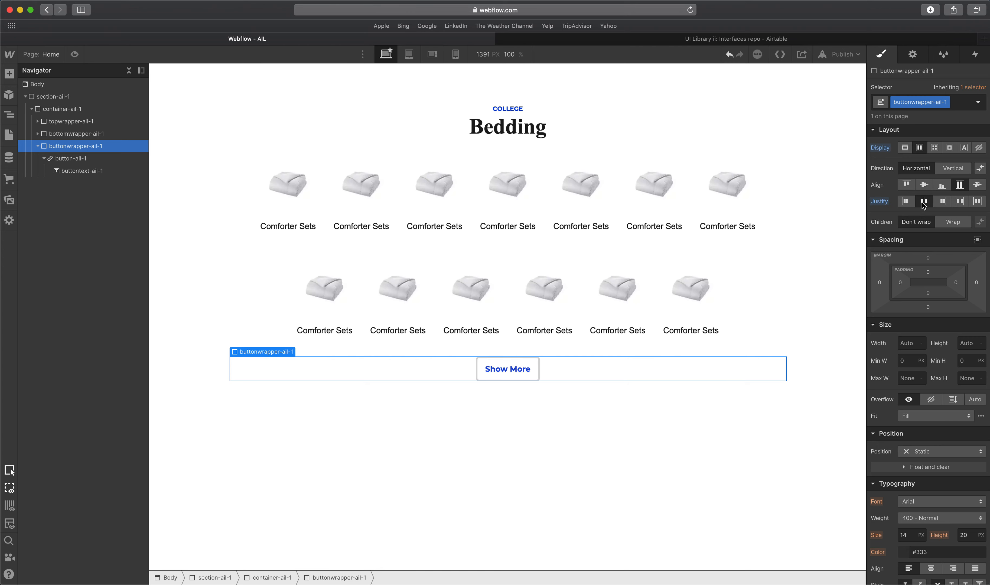
left_click(675, 394)
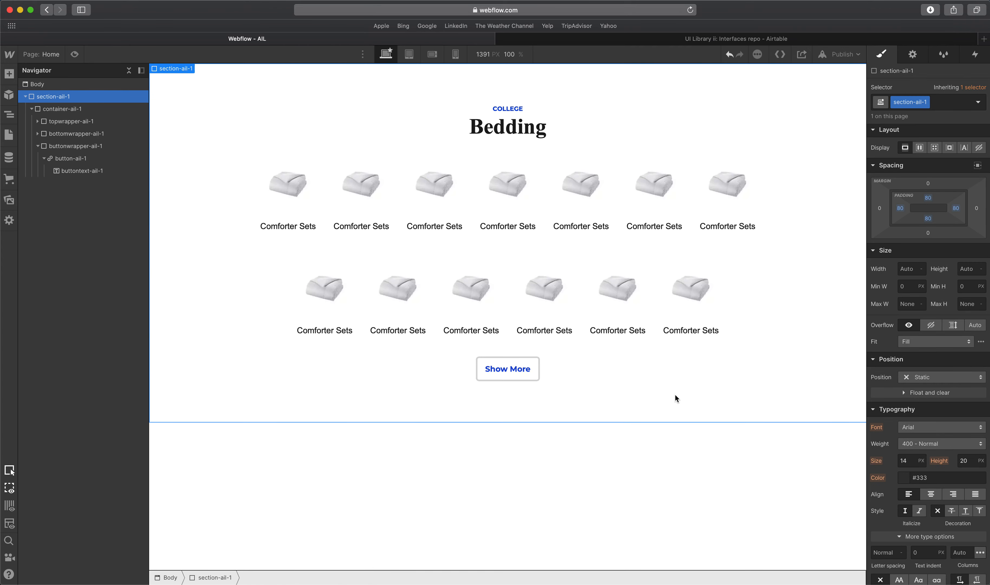
left_click(535, 378)
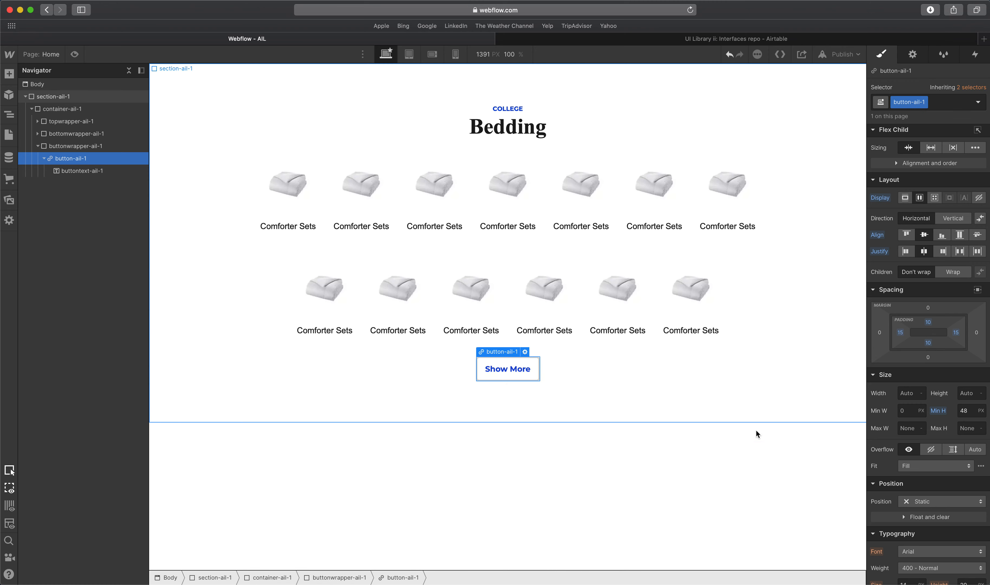
left_click(760, 438)
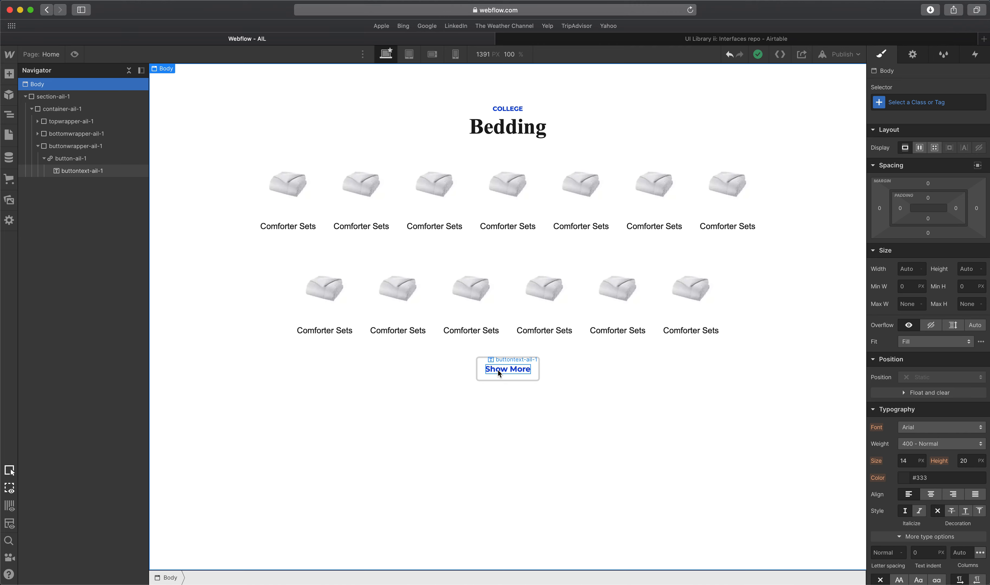
left_click(481, 371)
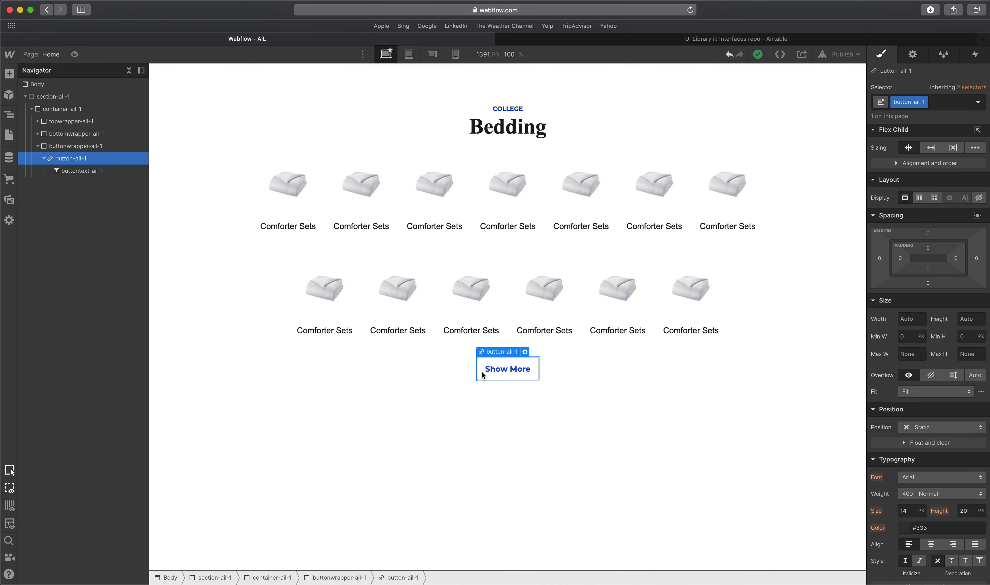
Undo the flex layout and center justification on buttonwrapper-ail-1, and reselect the Show More button.
key("super+z")
key("super+z")
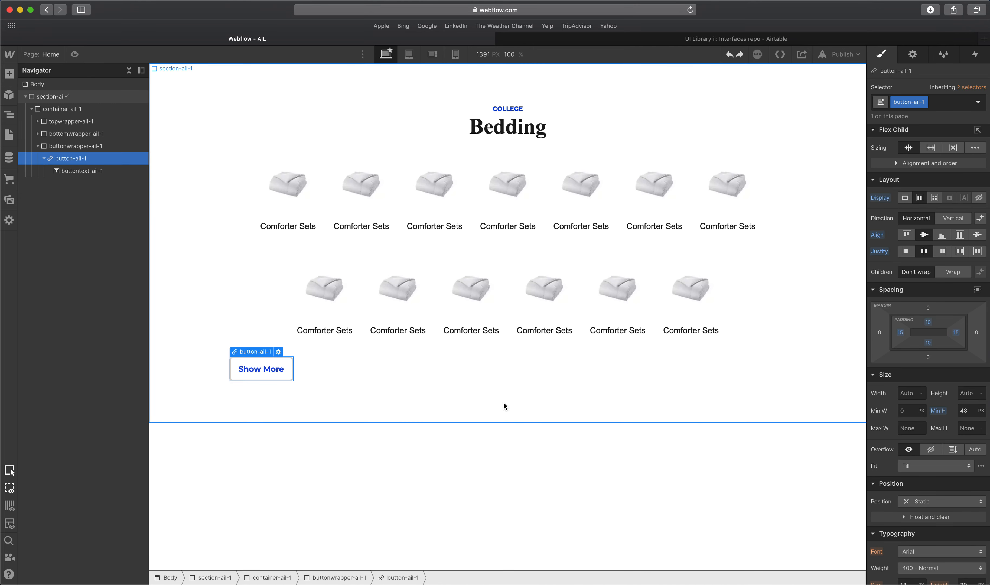
left_click(505, 407)
left_click(482, 364)
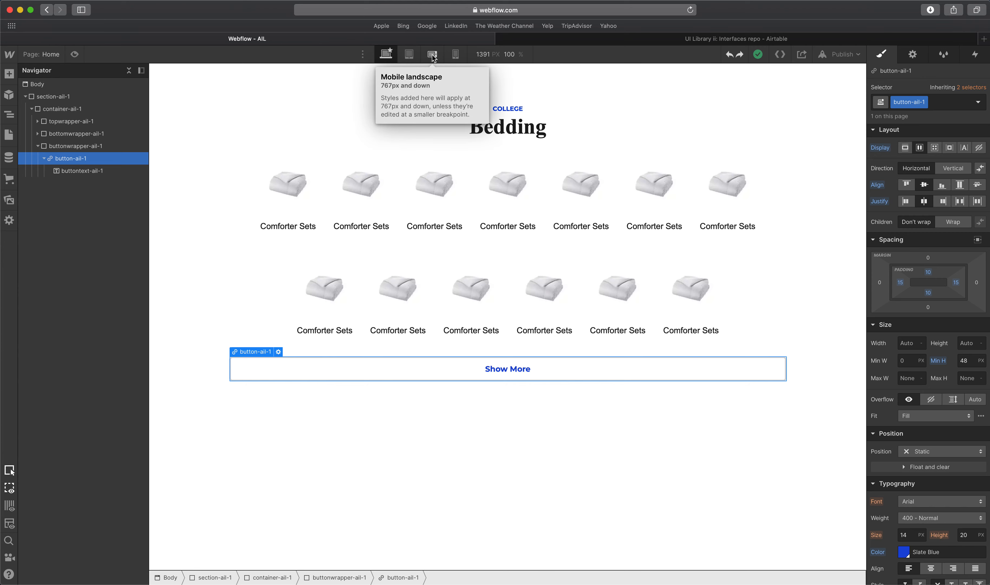
Compare the Show More button at the mobile portrait and desktop breakpoints, ending on mobile portrait, and review its style settings.
left_click(456, 55)
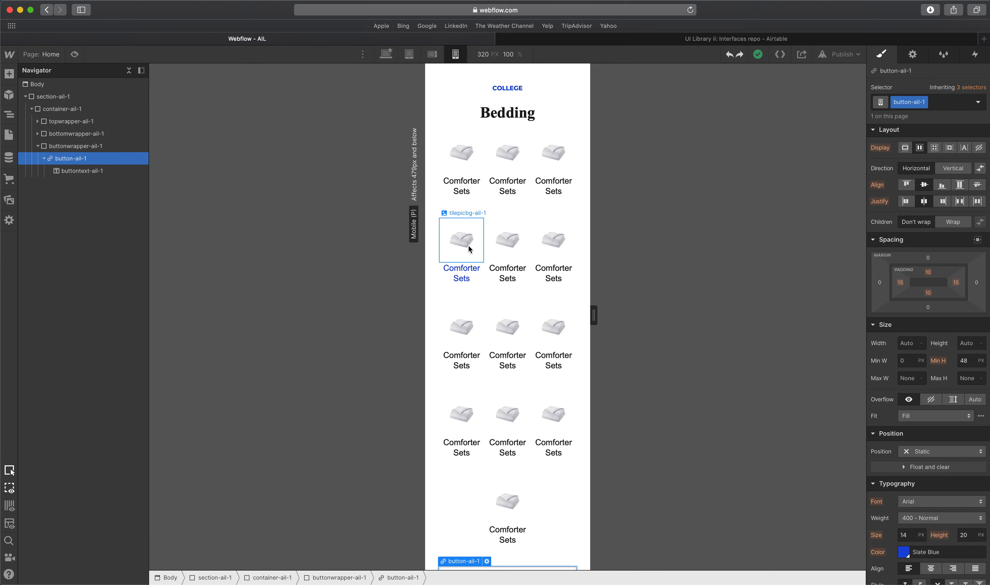
scroll(469, 246, "down", 2)
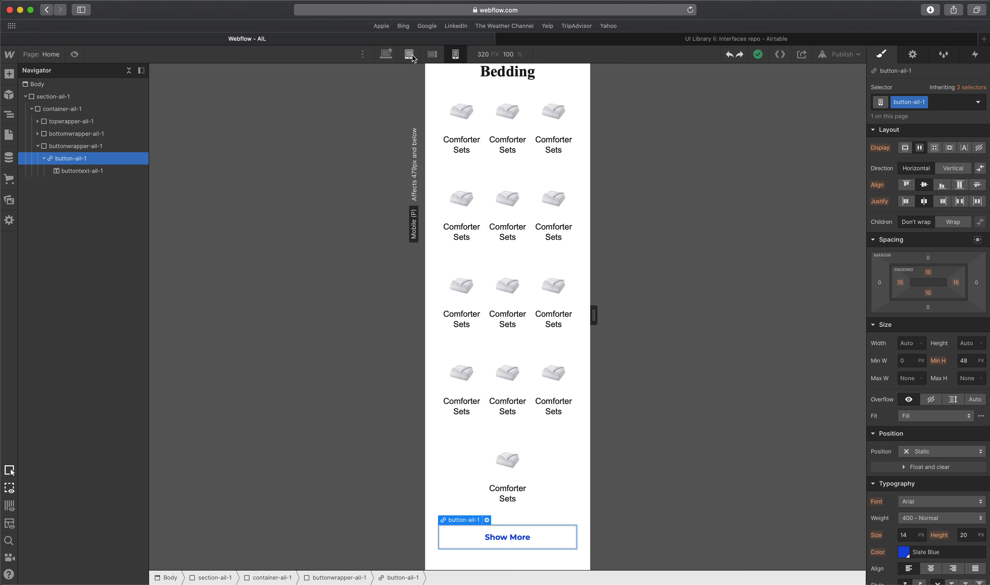
left_click(386, 54)
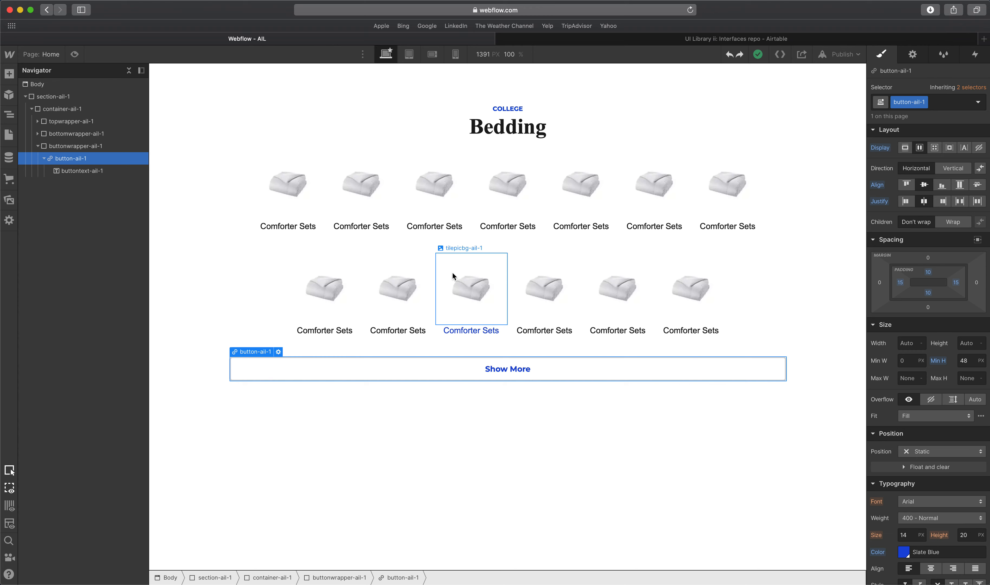
left_click(455, 54)
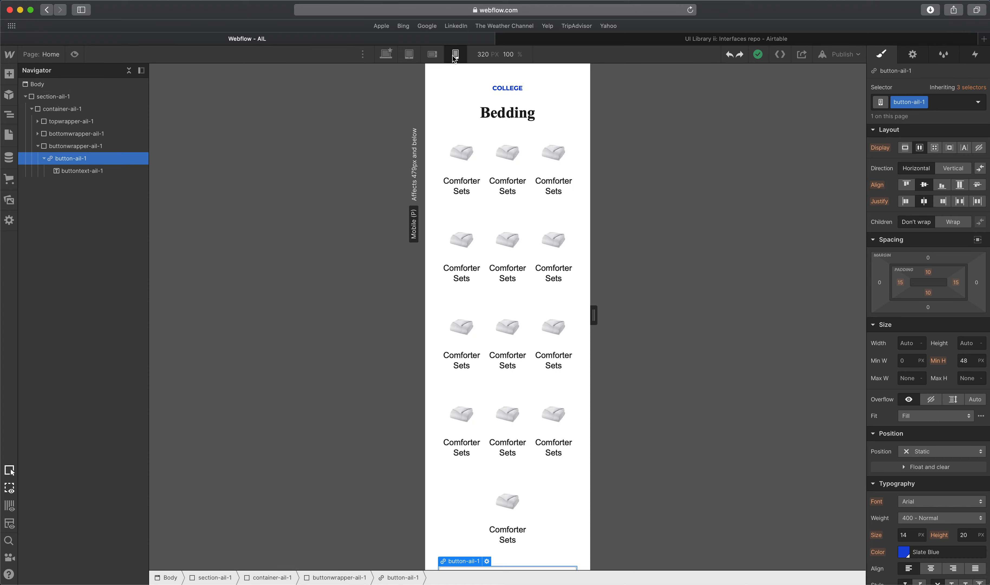
scroll(906, 470, "down", 8)
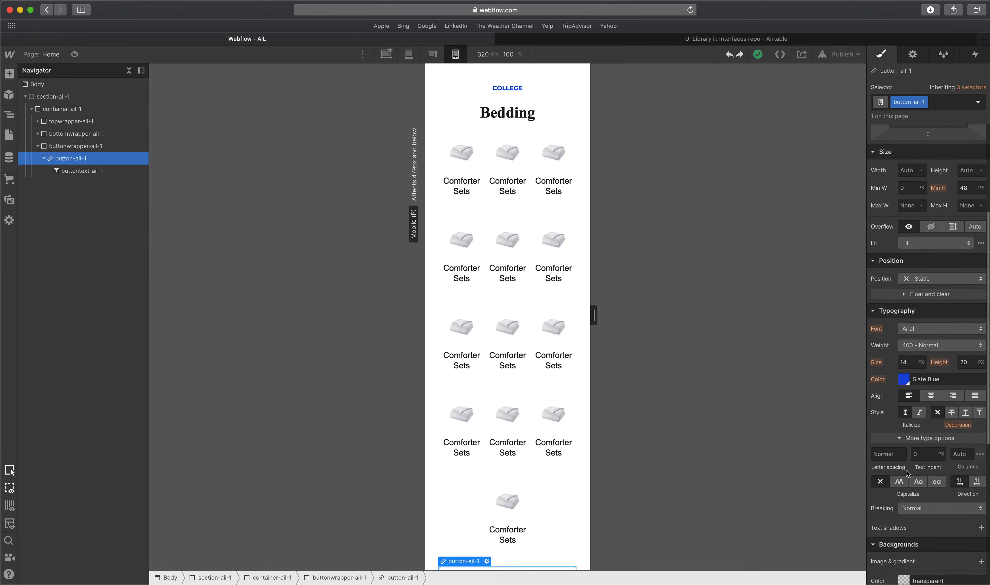
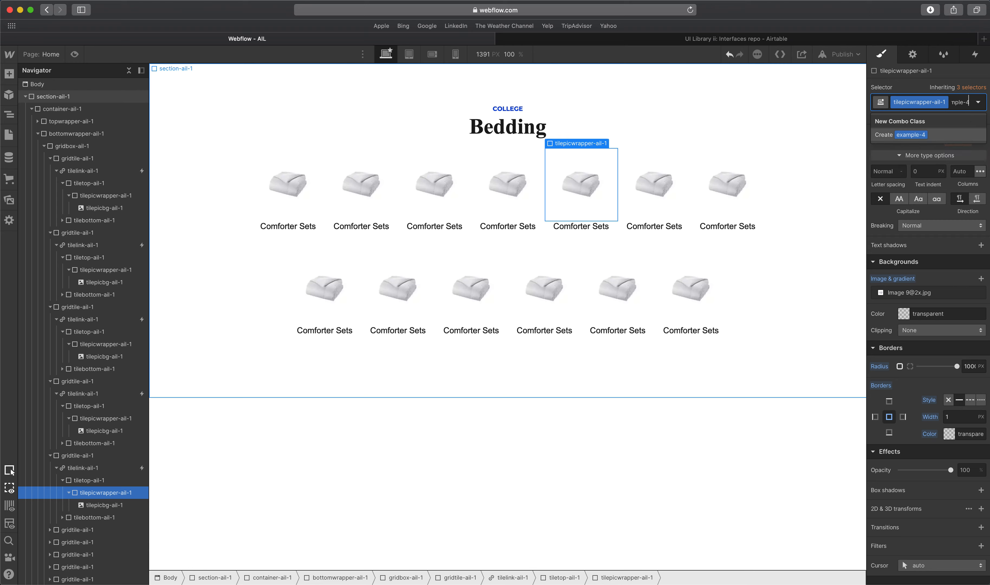
Try to add the combo class example-5 to tilepicwrapper-ail-1 in the sixth tile of the first row.
left_click(643, 201)
left_click(104, 430)
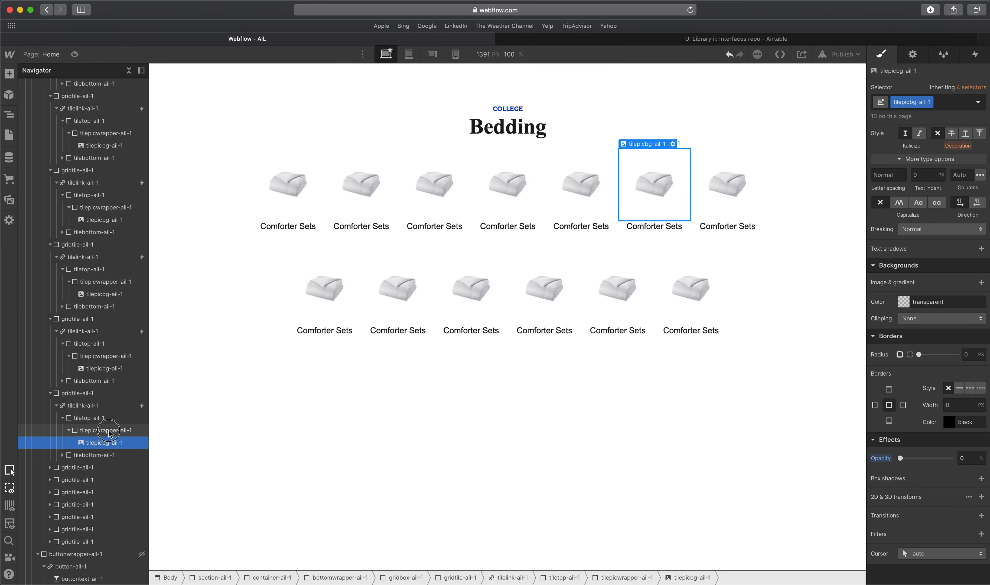
left_click(958, 107)
type("example-5")
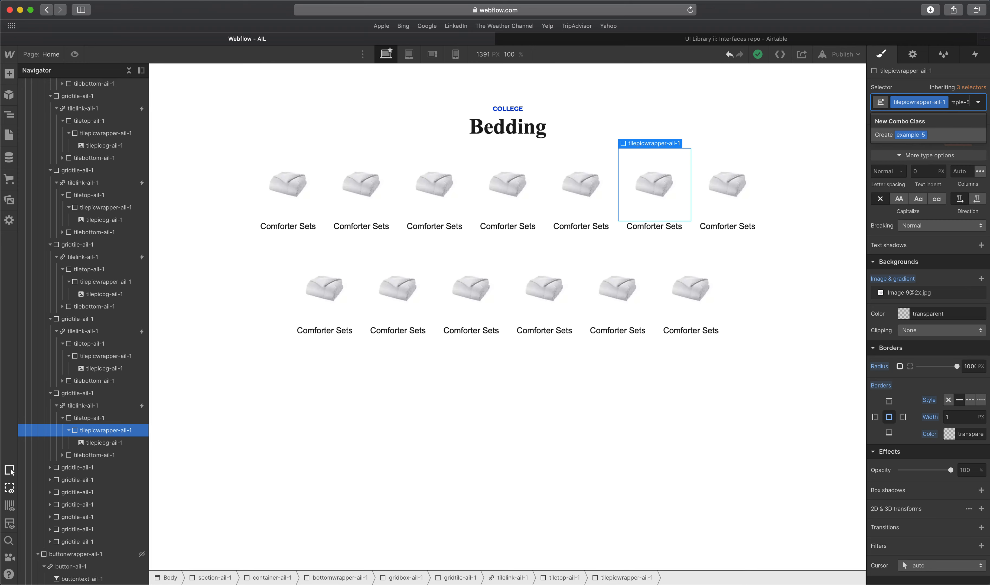
Add the combo class example-6 to tilepicwrapper-ail-1 in the seventh tile of the first row.
left_click(723, 195)
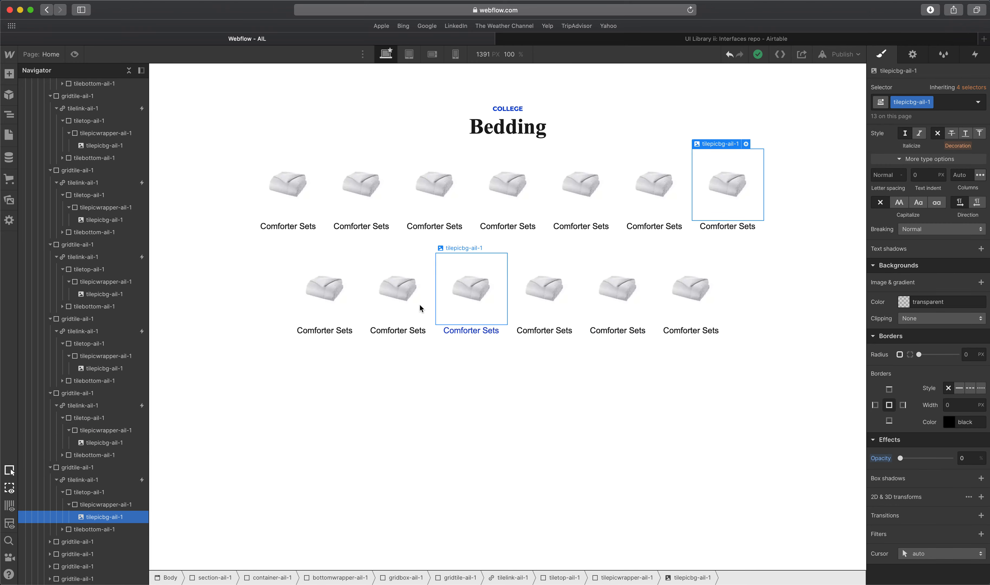
left_click(953, 104)
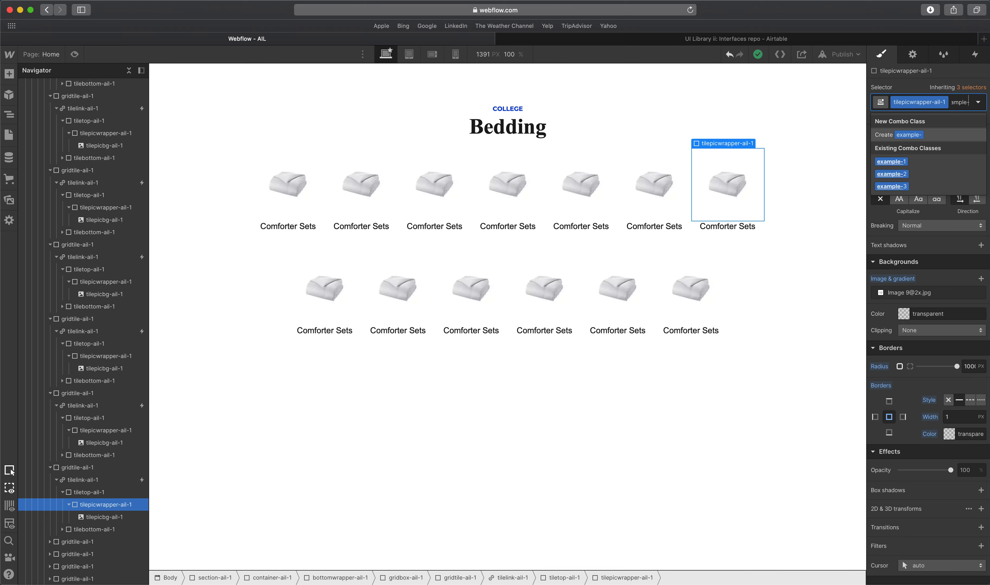
type("example-6")
key("Return")
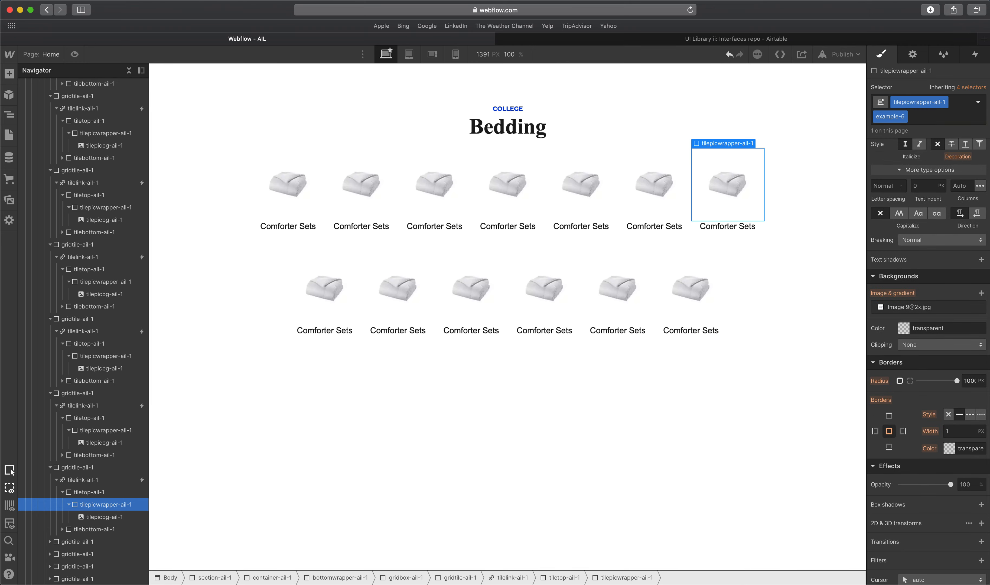
Add the combo class example-7 to tilepicwrapper-ail-1 in the first tile of the second row.
left_click(357, 303)
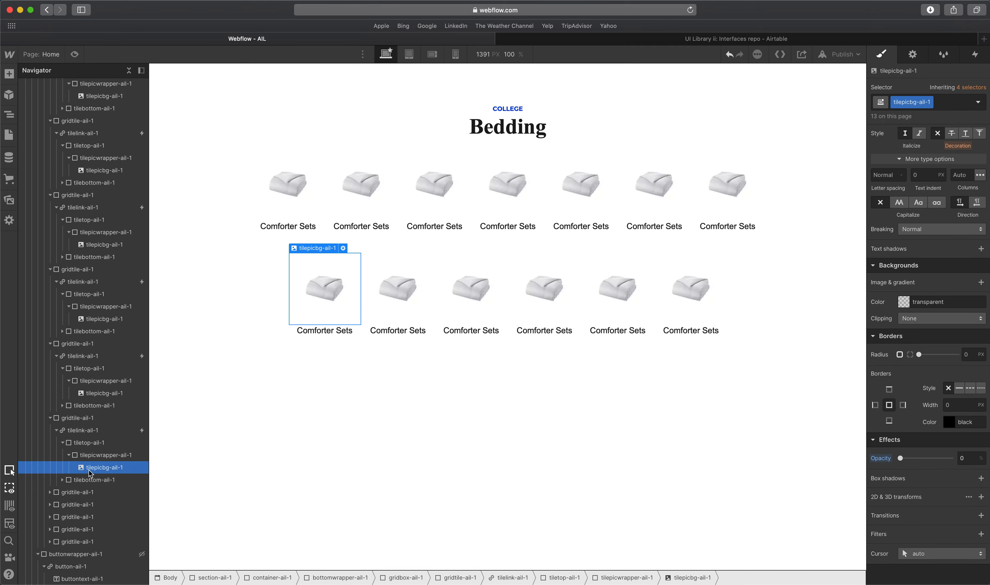
left_click(962, 105)
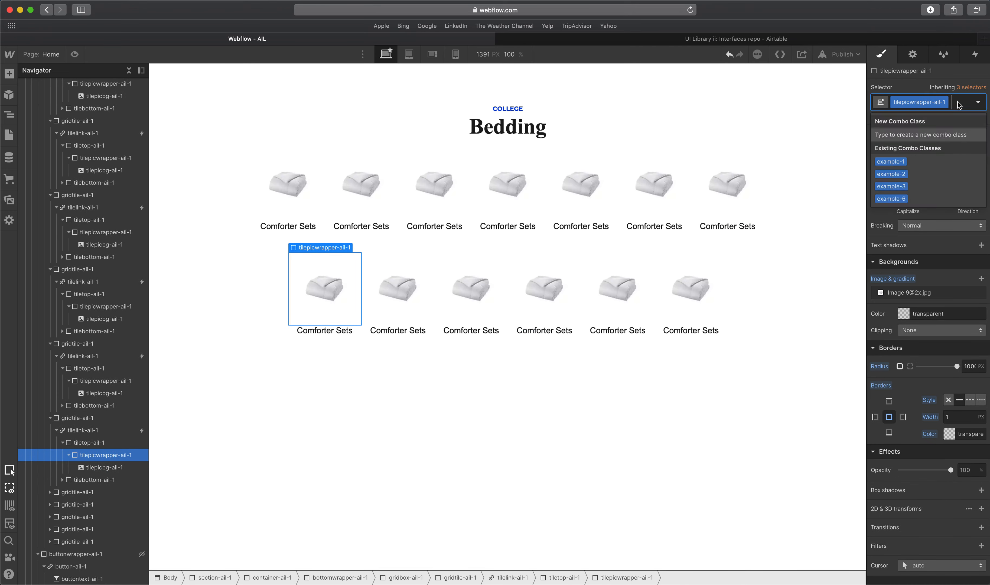
type("example-7")
key("Return")
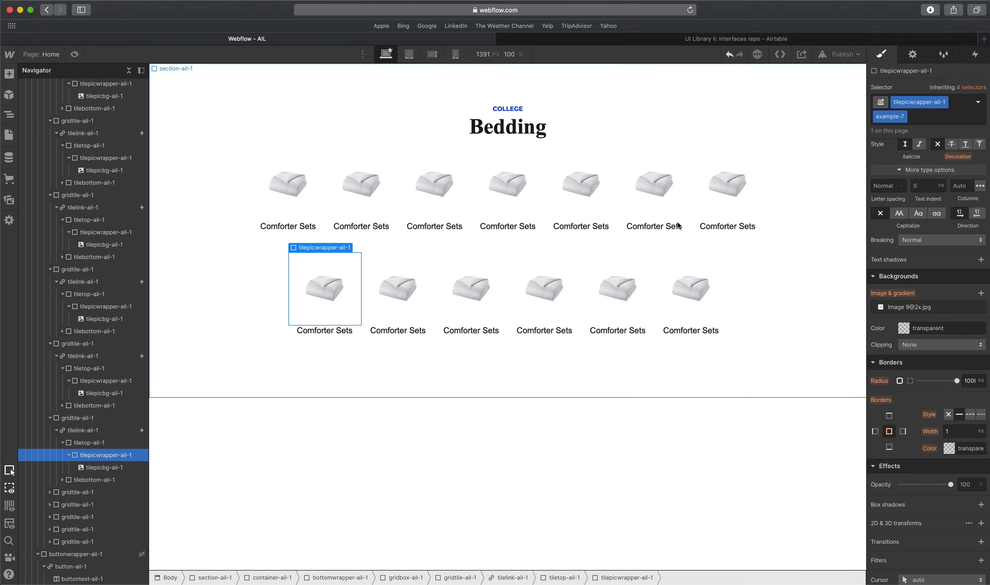
Add the combo class example-8 to tilepicwrapper-ail-1 in the second tile of the second row.
left_click(391, 294)
left_click(106, 529)
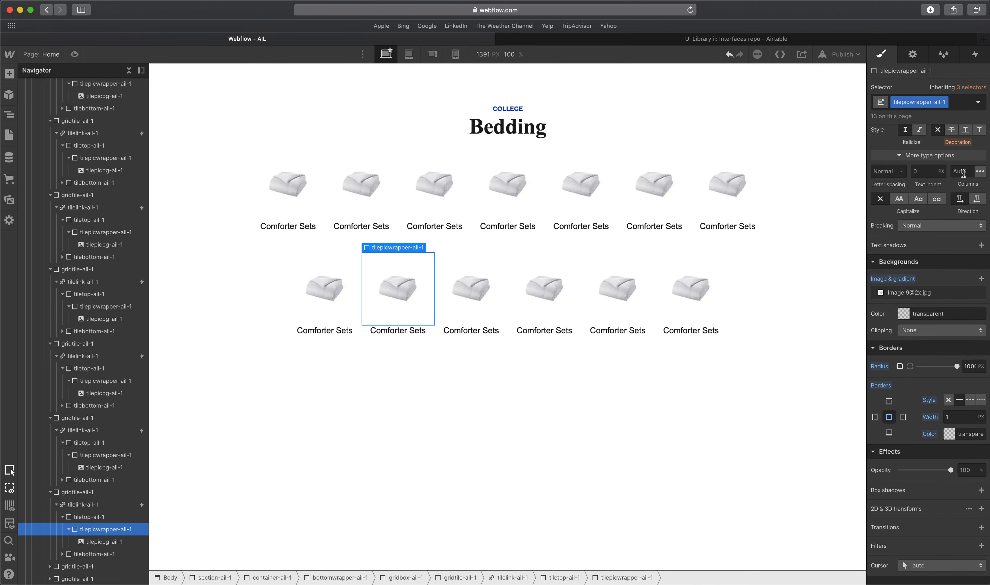
left_click(958, 105)
type("example-")
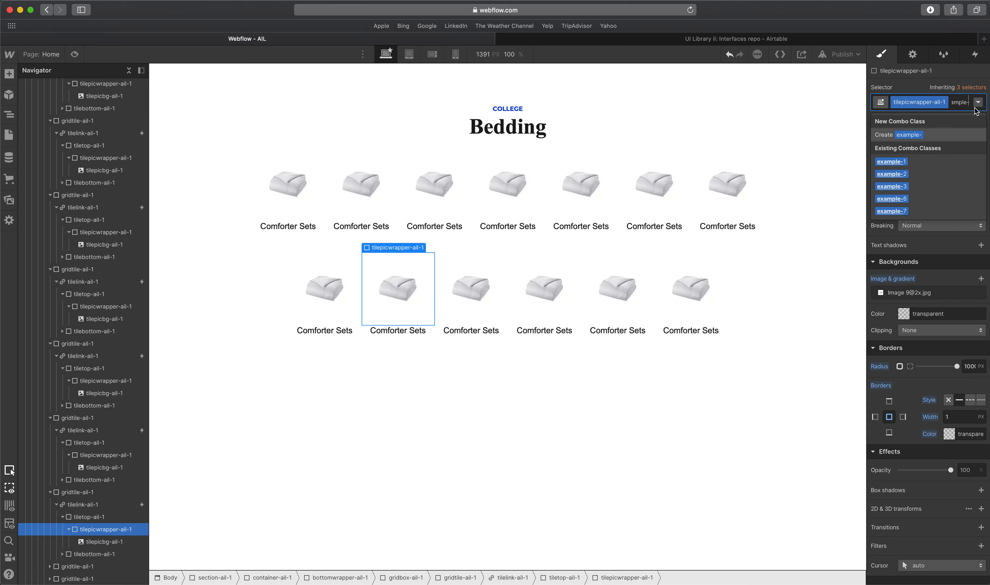
type("8")
key("Return")
Apply the combo class example-8 to tilepicwrapper-ail-1 in the third tile of the second row.
scroll(96, 534, "down", 3)
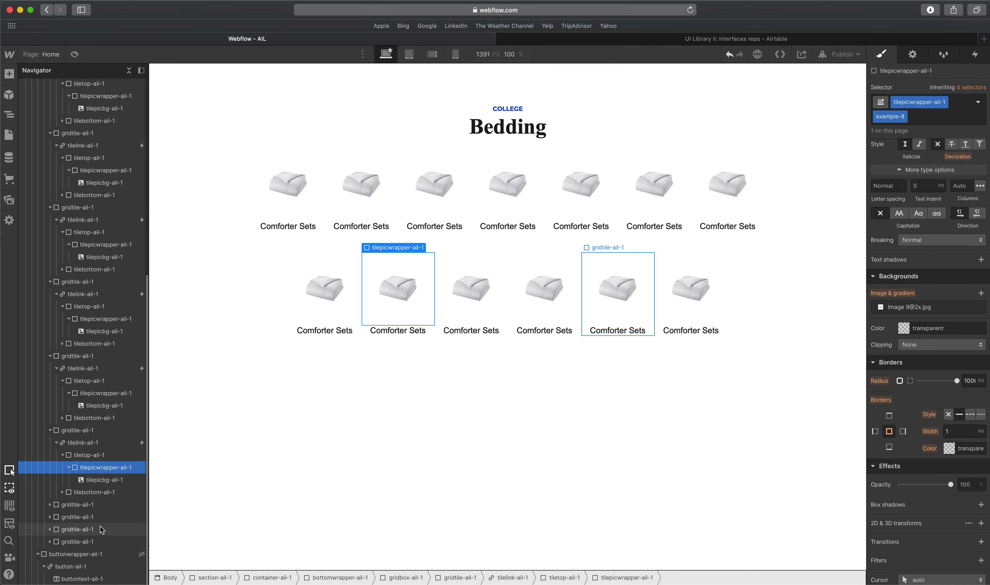
left_click(463, 299)
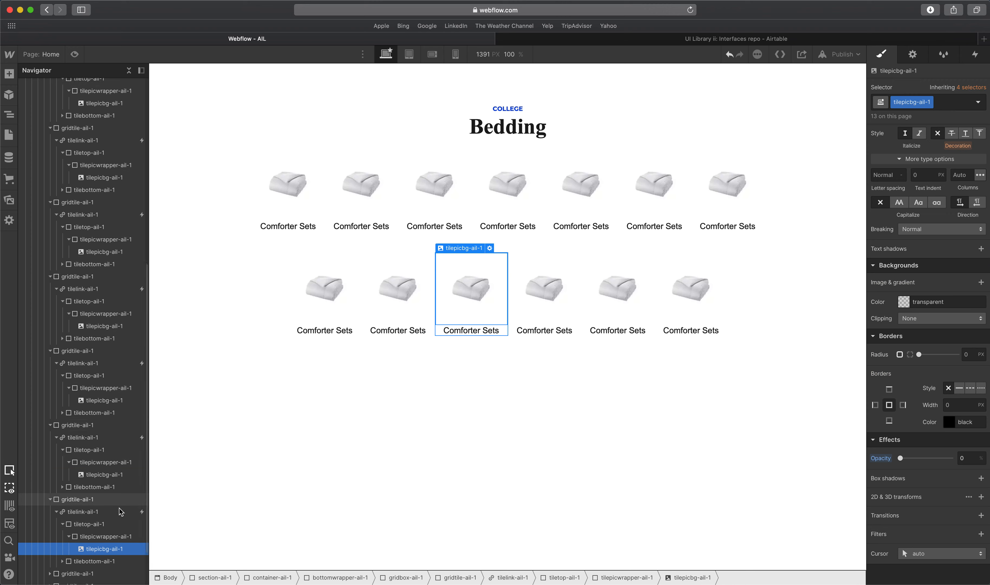
scroll(120, 491, "down", 2)
left_click(119, 487)
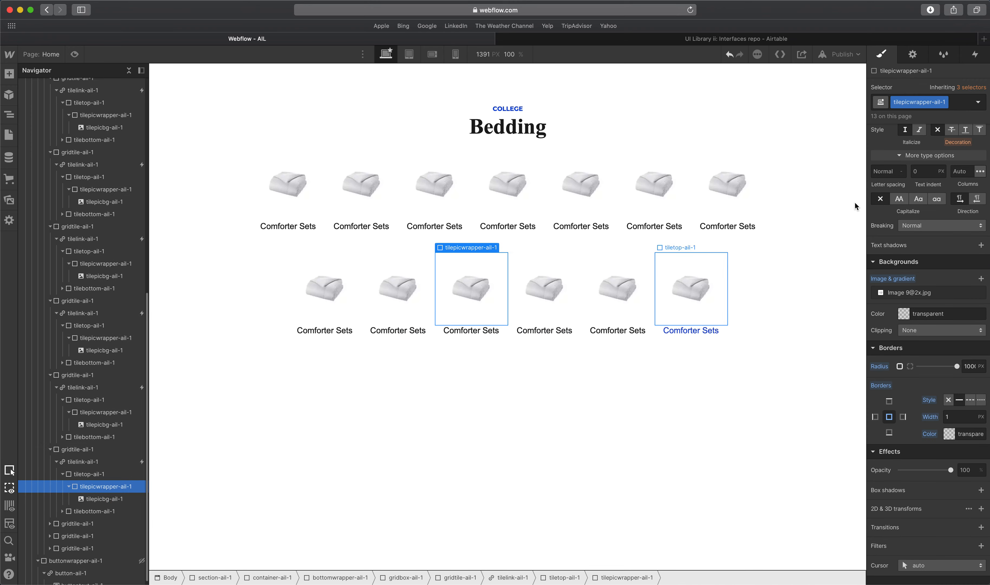
left_click(958, 104)
type("example-")
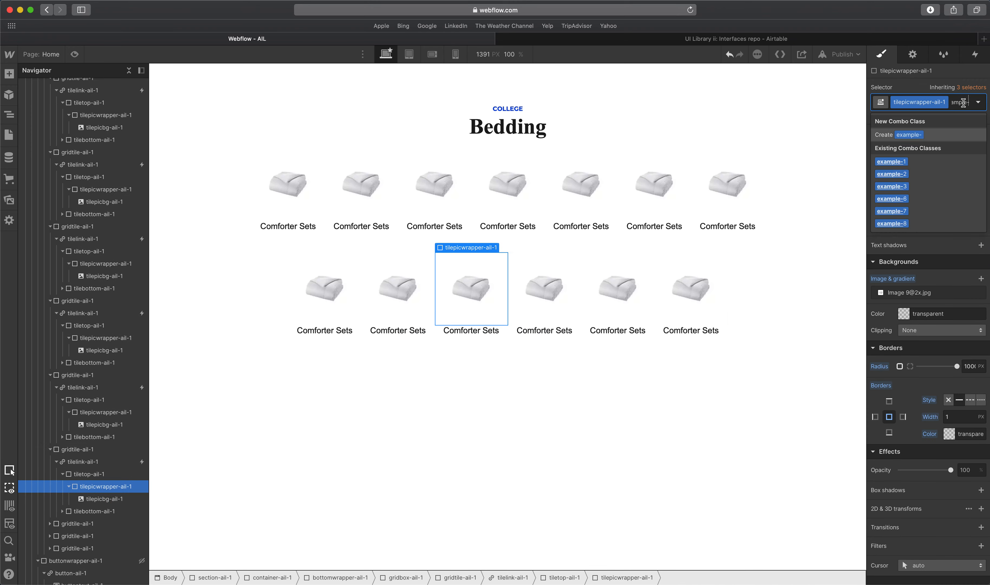
type("8")
key("Return")
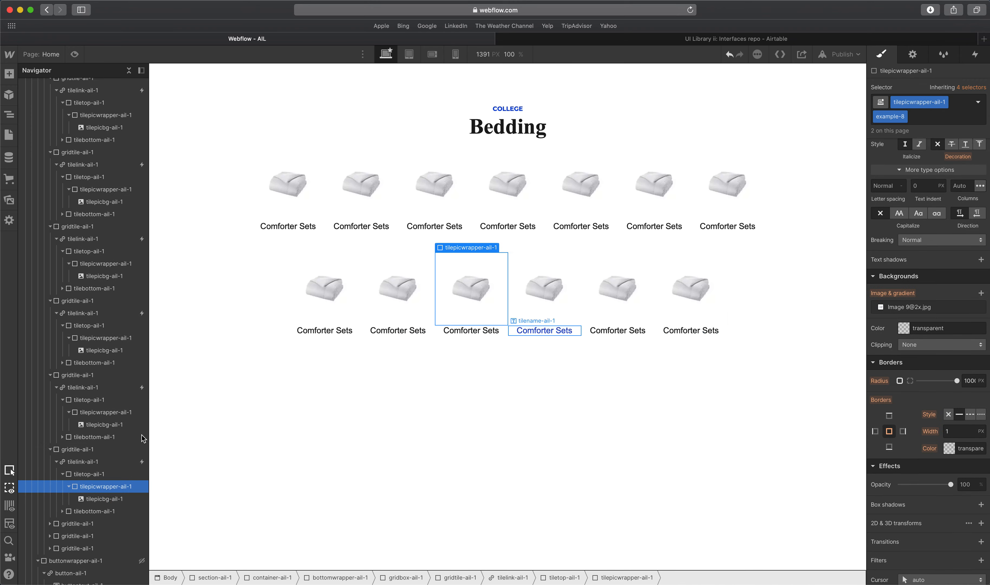
Add the combo class example-9 to tilepicwrapper-ail-1 in the fourth tile of the second row.
left_click(564, 289)
left_click(105, 545)
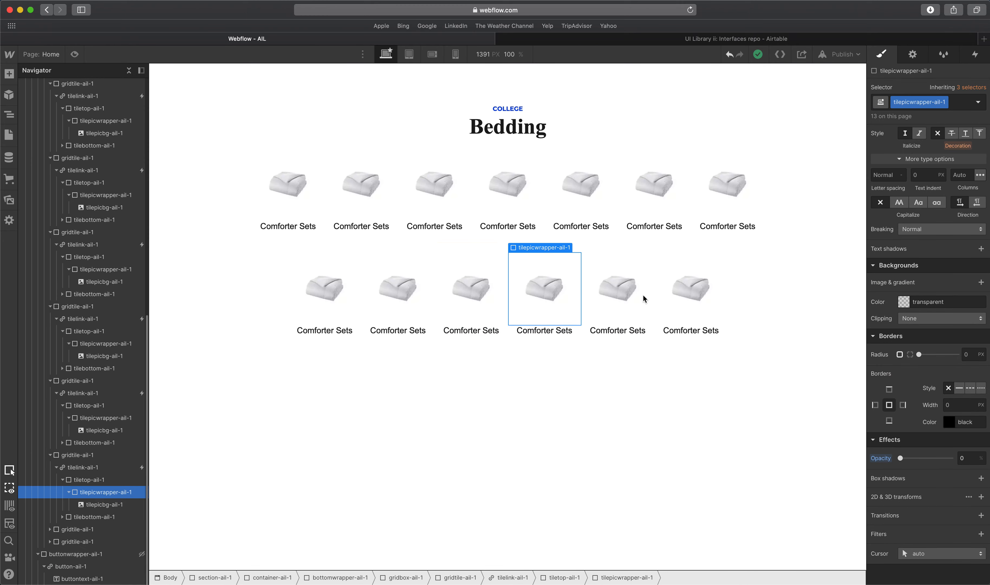
left_click(961, 107)
type("example-")
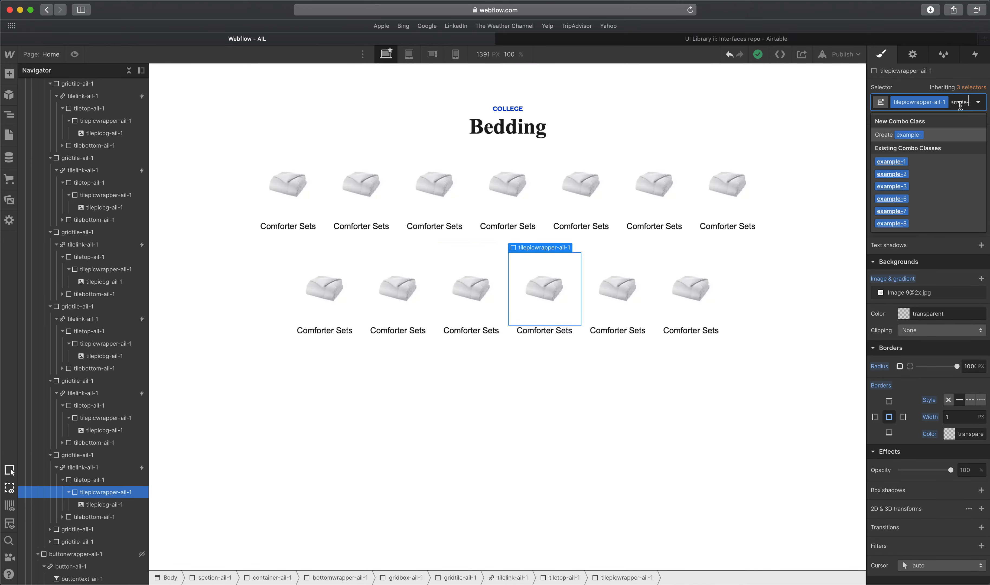
type("9")
key("Return")
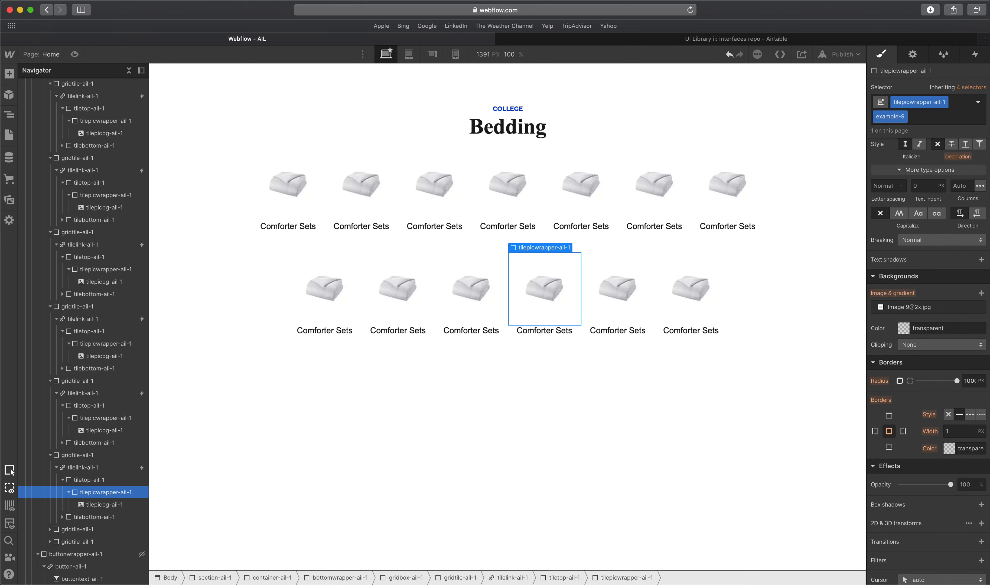
Add the combo class example-10 to tilepicwrapper-ail-1 in the fifth tile of the second row.
left_click(601, 283)
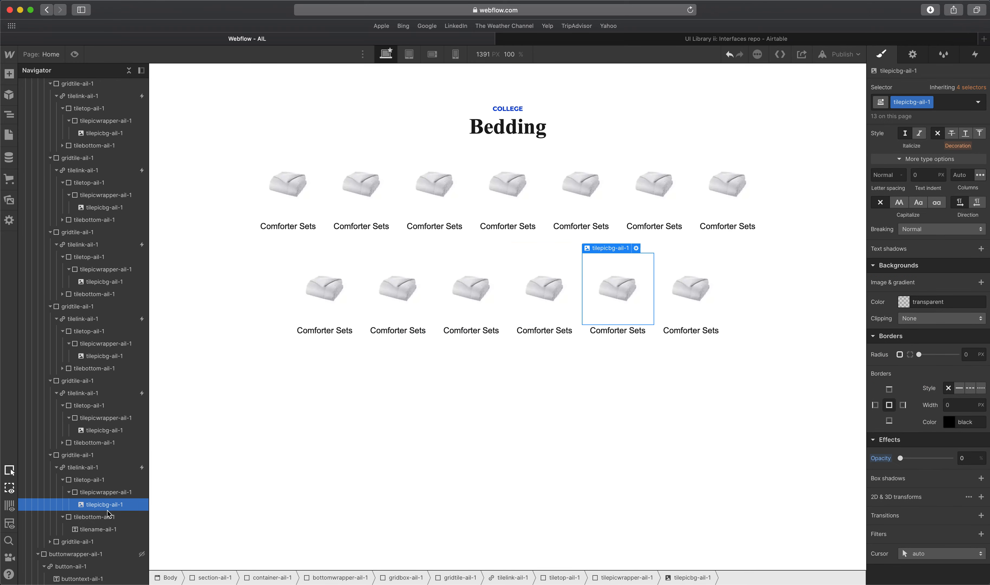
left_click(105, 492)
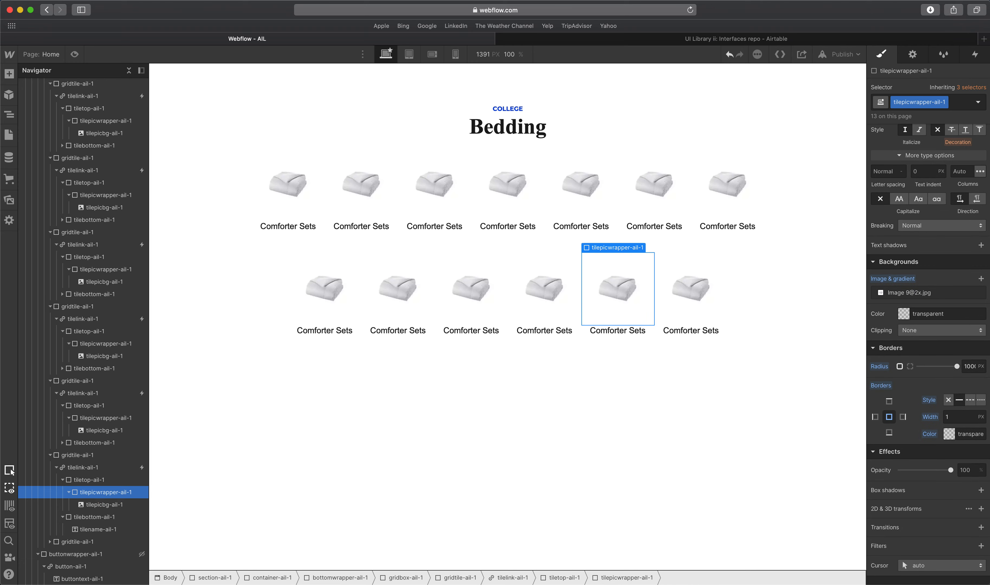
left_click(958, 103)
type("example-10")
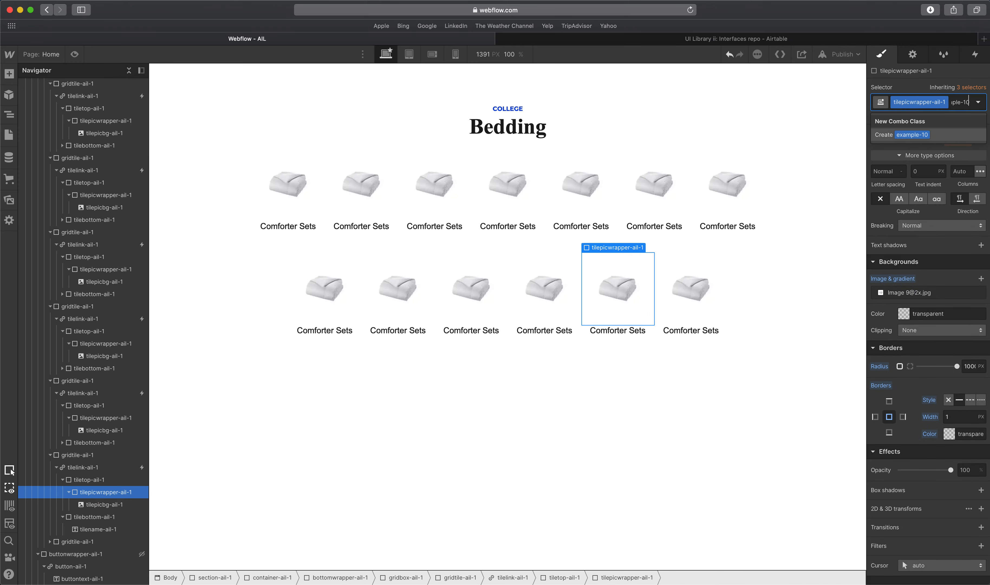
key("Return")
Add the combo class example-11 to tilepicwrapper-ail-1 in the sixth tile of the second row.
left_click(714, 288)
left_click(106, 517)
left_click(960, 102)
type("example-11")
key("Return")
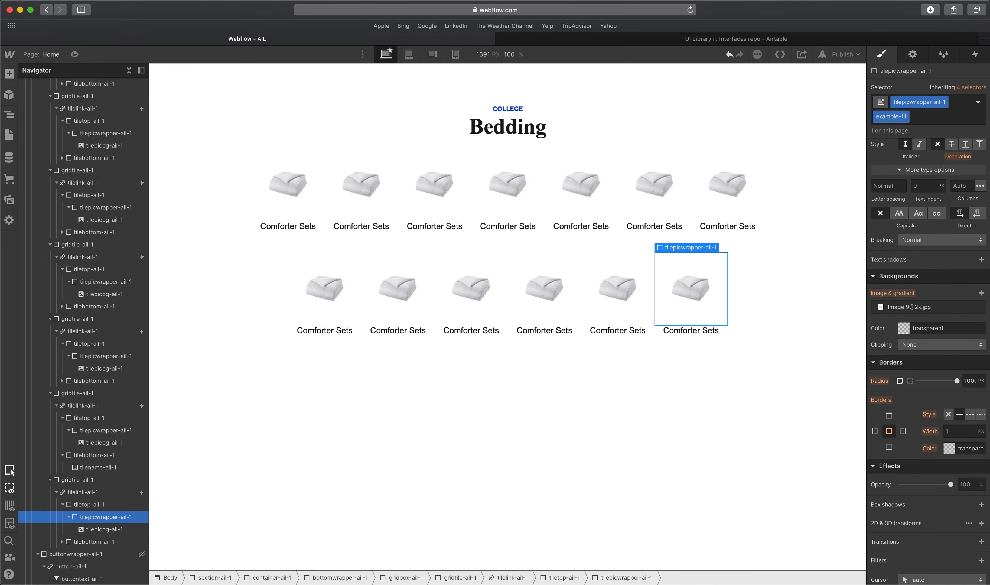
Replace the background image of tilepicwrapper-ail-1 in the second tile of the first row with the folded beige and navy blanket picture.
left_click(286, 207)
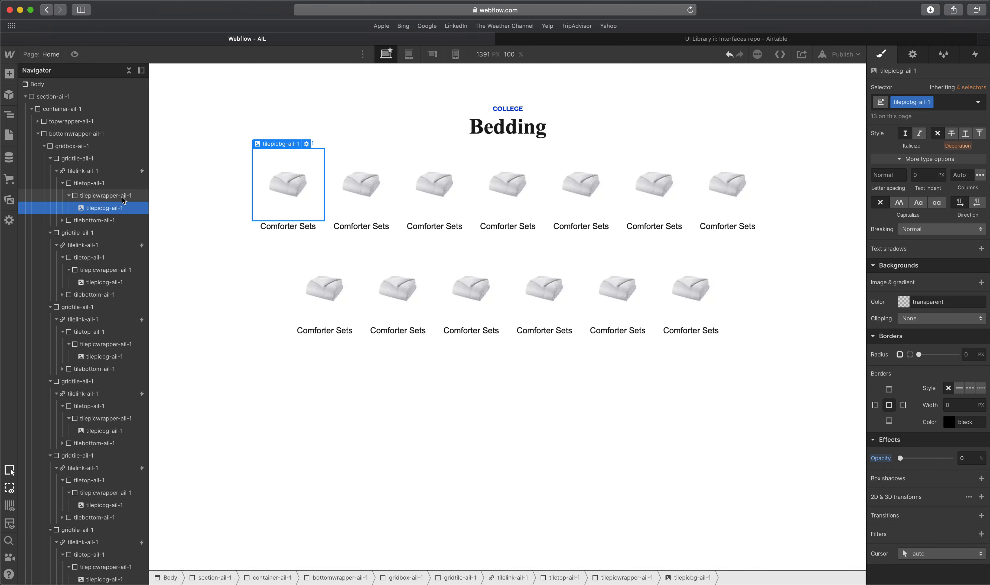
left_click(914, 58)
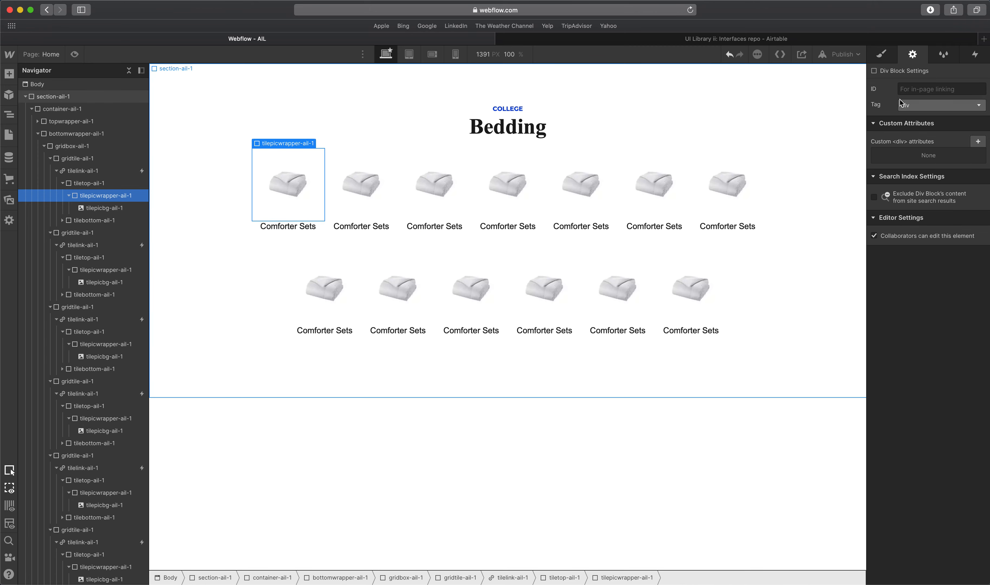
key("s")
left_click(361, 185)
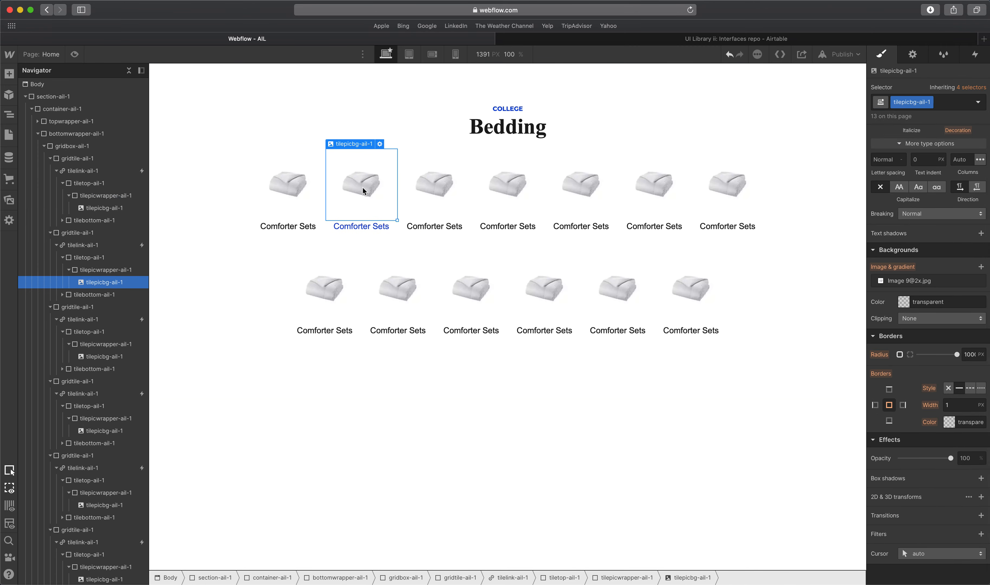
left_click(302, 191)
left_click(376, 189)
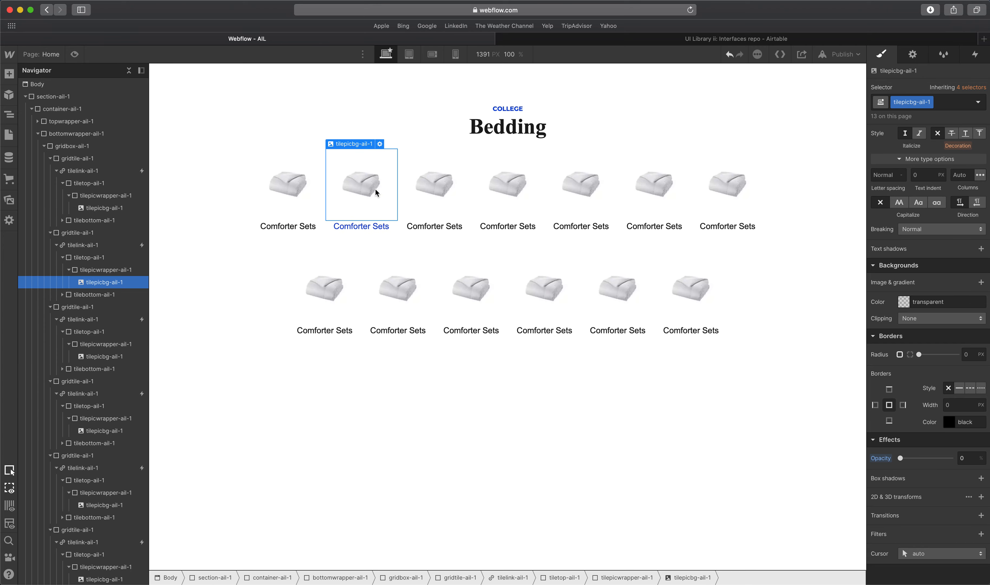
left_click(110, 267)
left_click(912, 280)
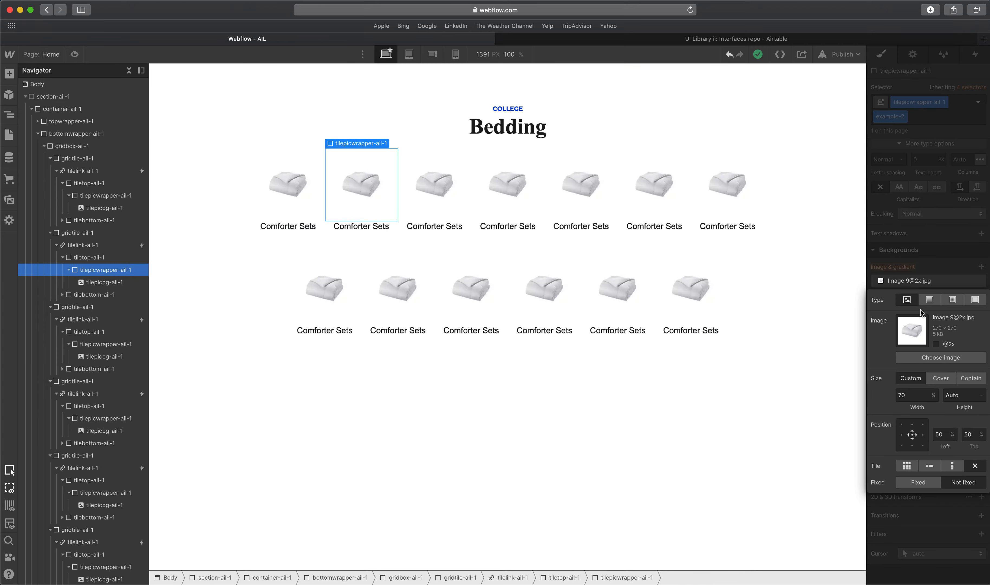
left_click(941, 358)
left_click(88, 154)
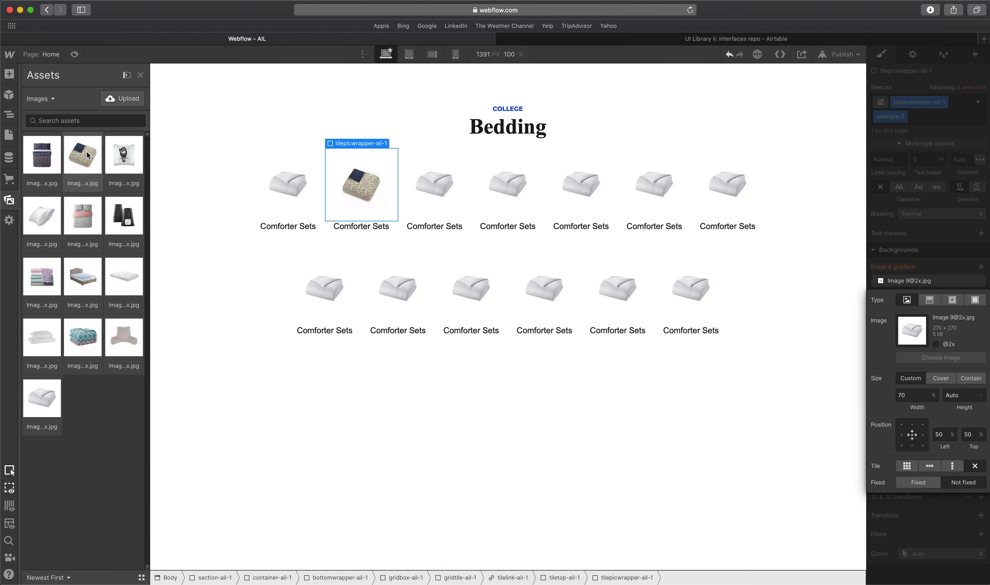
left_click(421, 196)
left_click(100, 345)
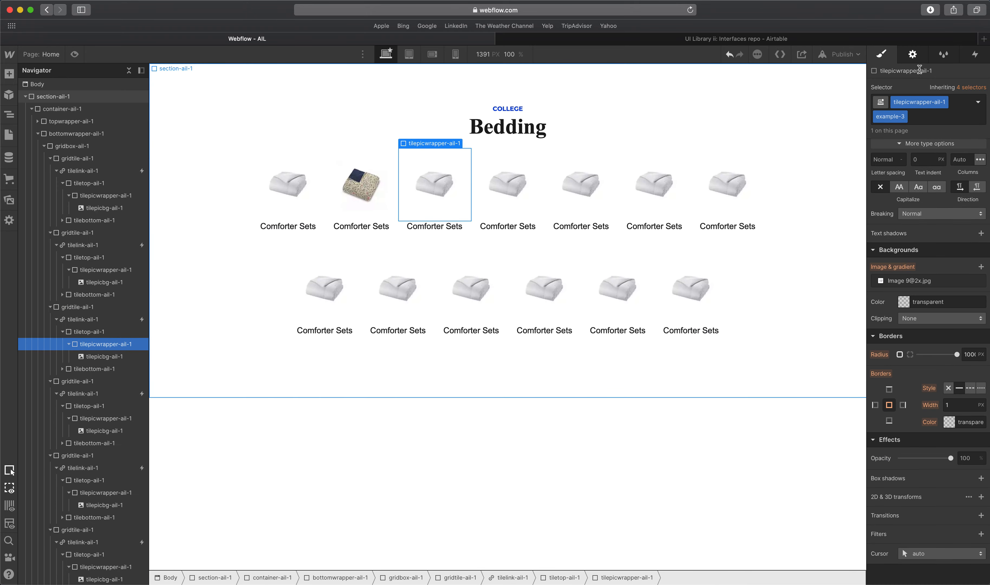
left_click(917, 282)
left_click(932, 352)
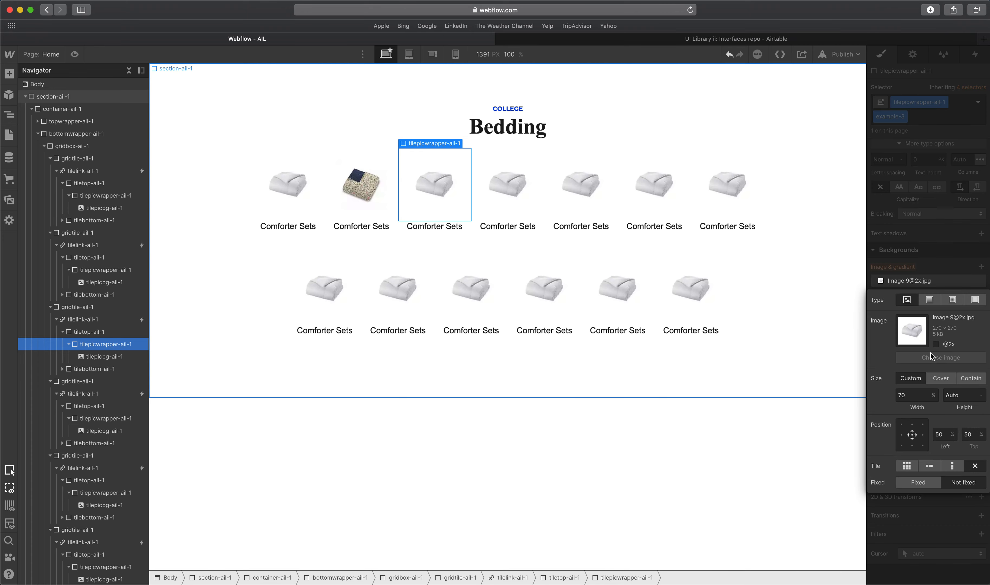
left_click(137, 161)
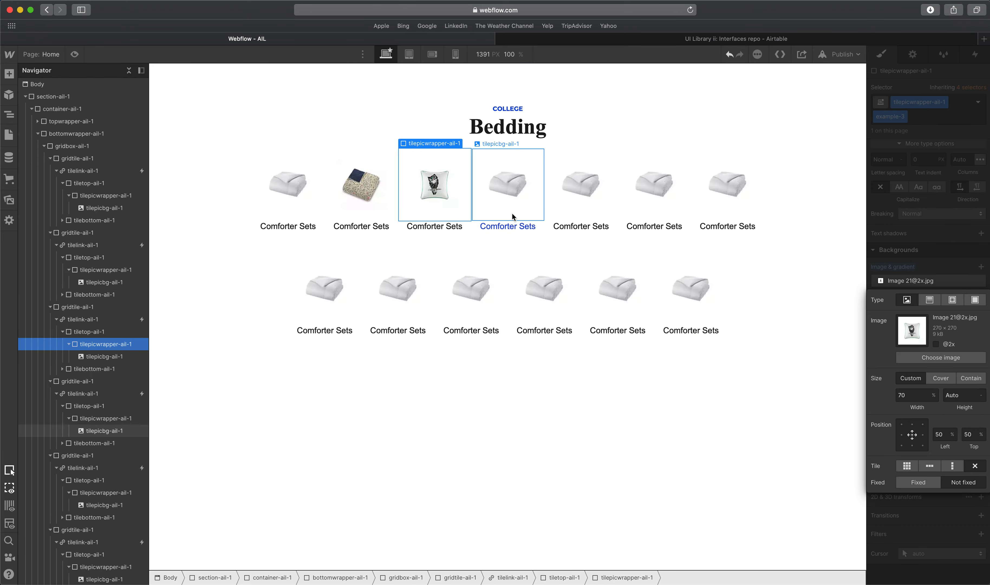
left_click(521, 214)
left_click(112, 418)
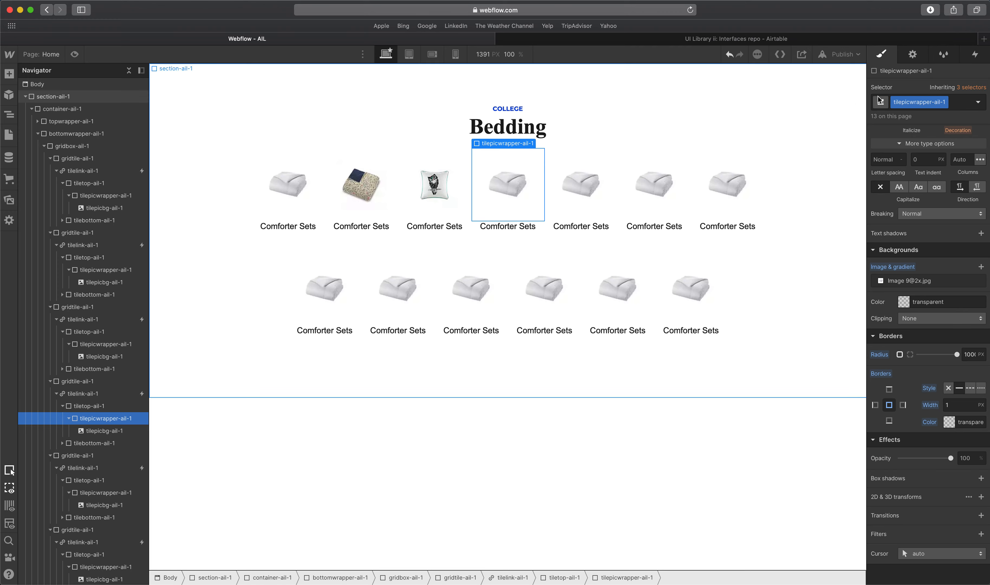
left_click(929, 284)
left_click(938, 357)
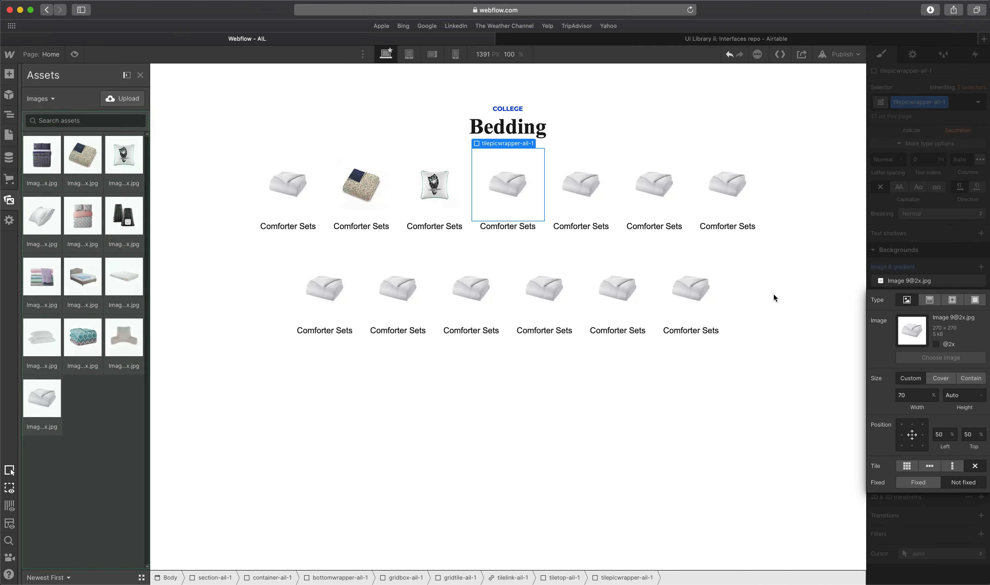
left_click(36, 208)
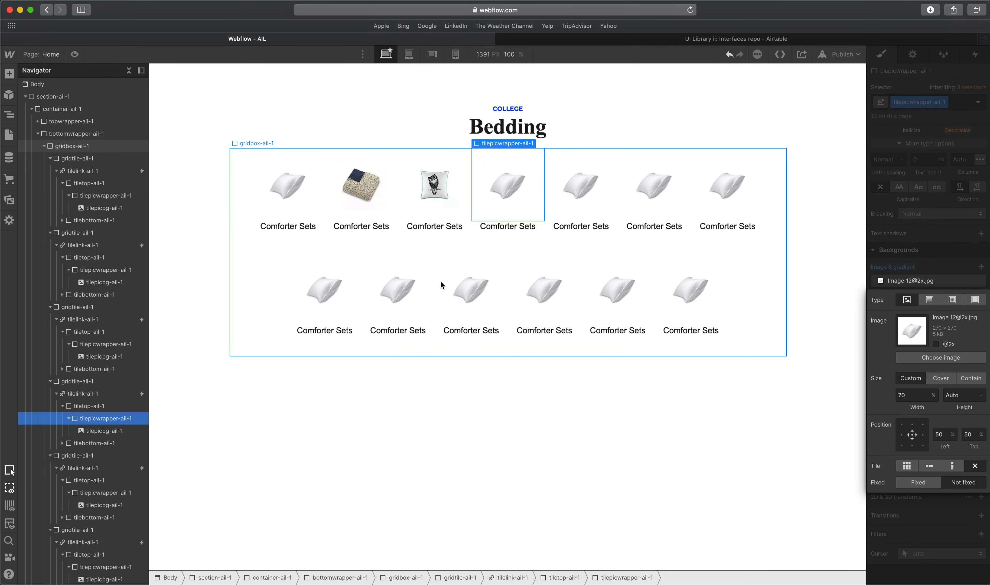
left_click(925, 357)
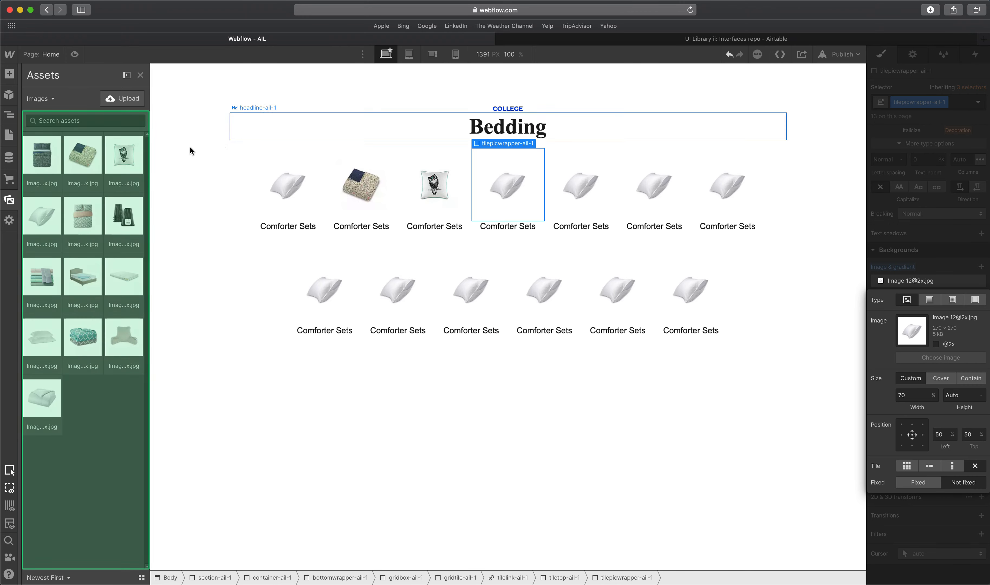
left_click(44, 158)
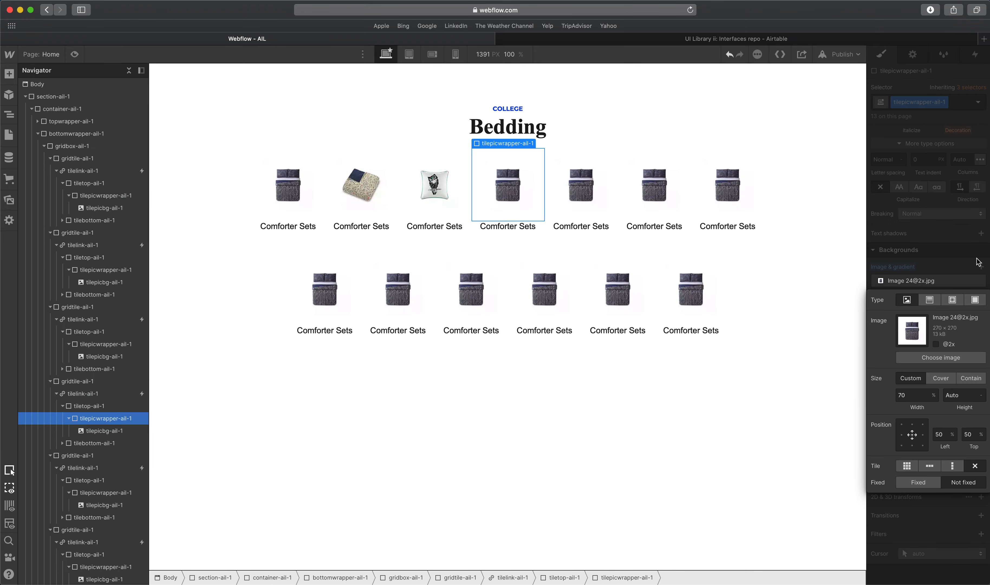
left_click(951, 177)
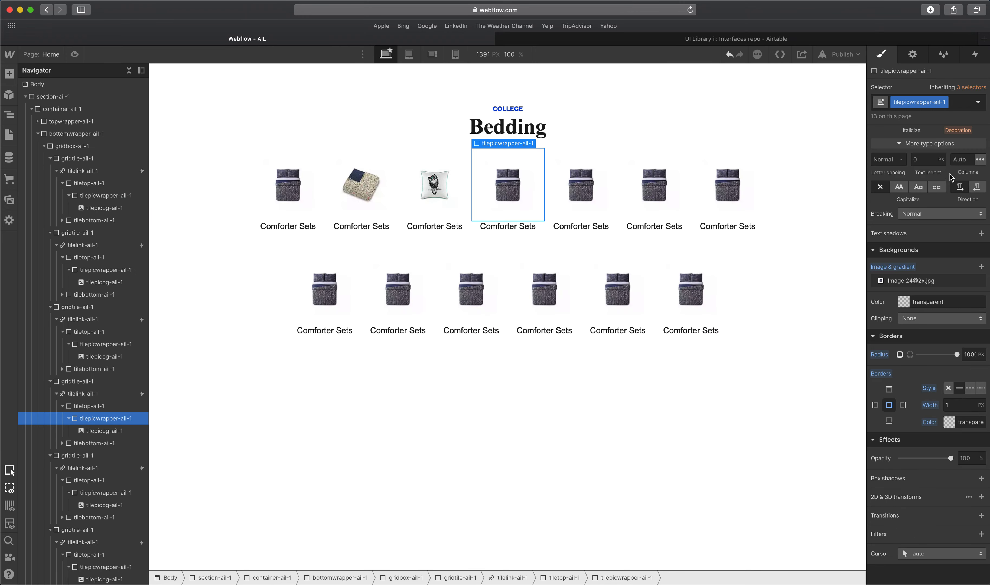
key("super+z")
Try adding the combo class example-12 to the fourth tile's tilepicwrapper-ail-1 and open the image choices for its background.
left_click(959, 104)
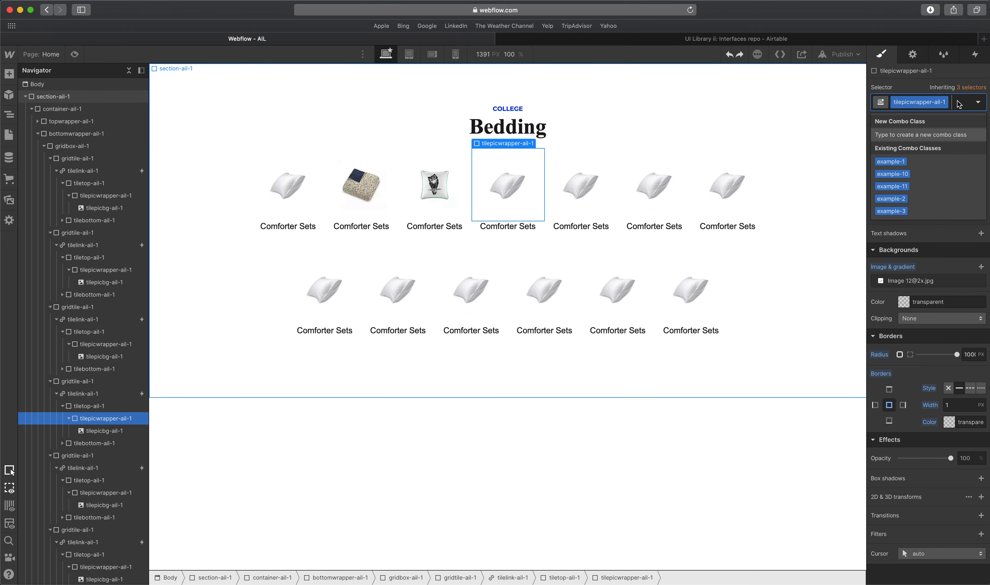
type("example")
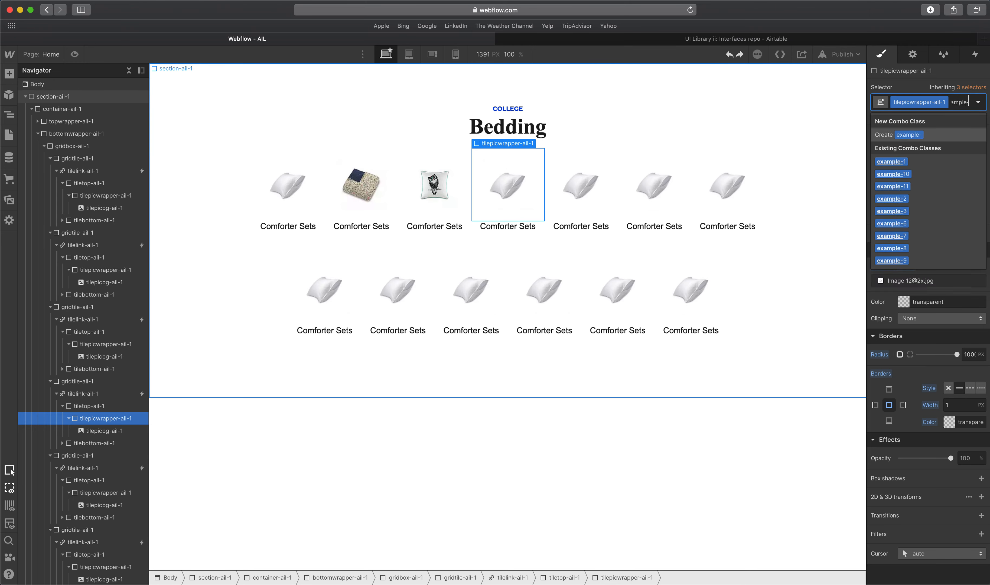
type("-12")
key("Return")
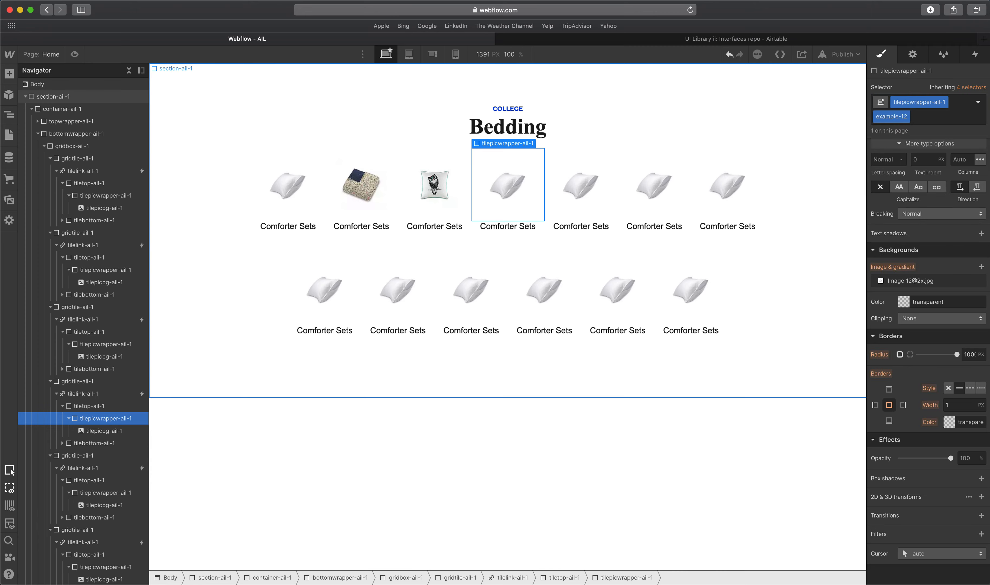
left_click(915, 281)
left_click(941, 357)
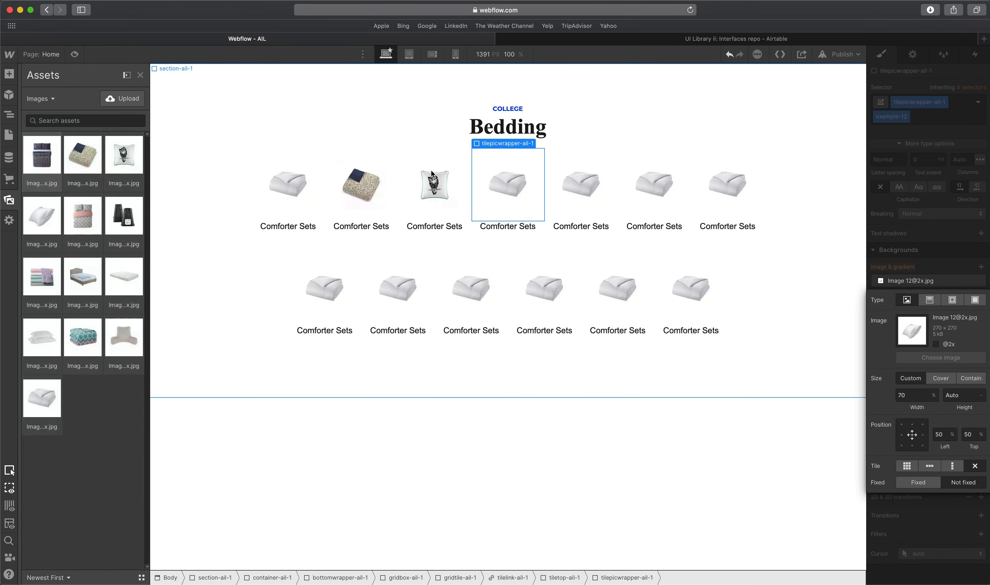
Reselect the fourth tile's tilepicwrapper-ail-1 and try the dark bedding picture as its background without a combo class.
left_click(574, 191)
left_click(497, 205)
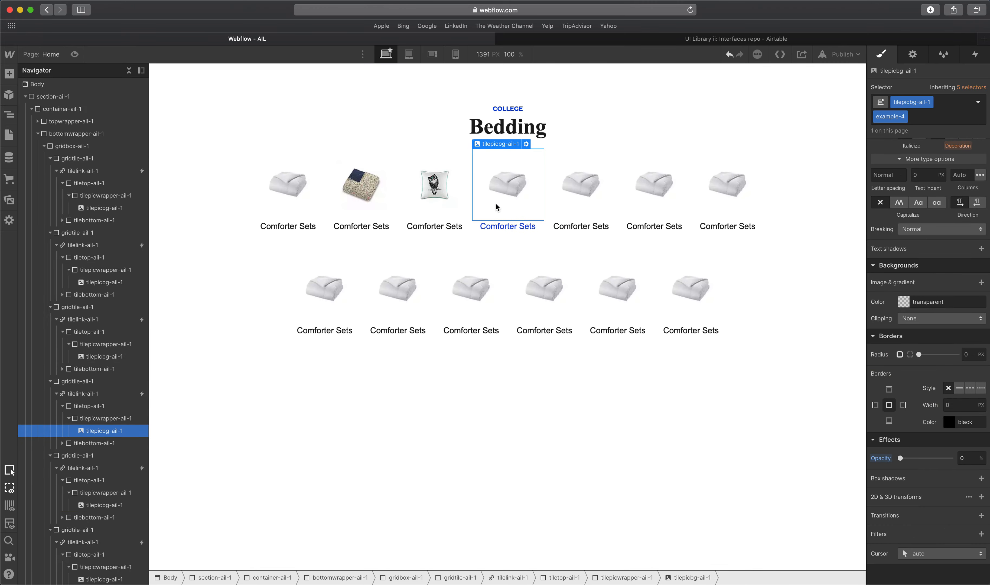
left_click(121, 419)
left_click(924, 285)
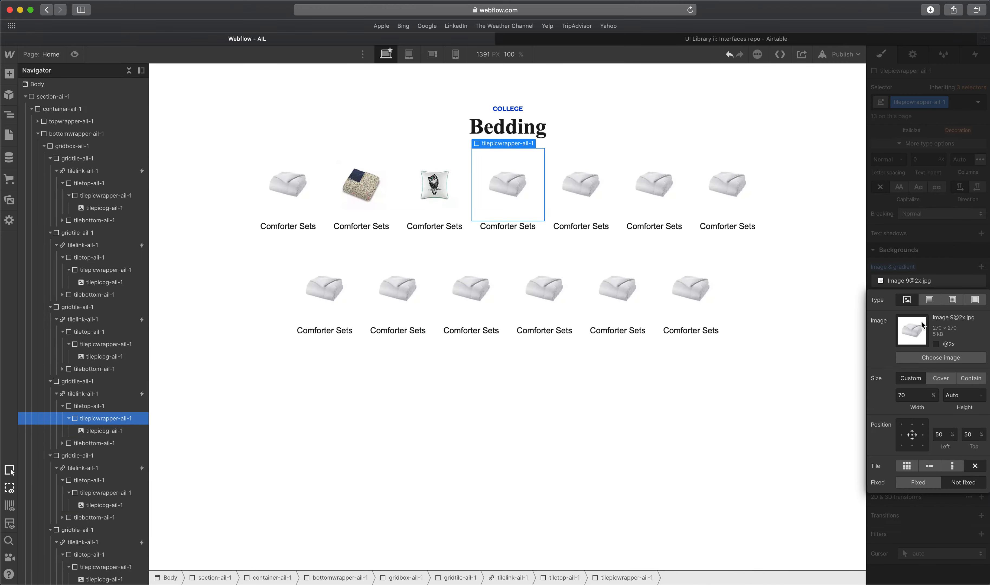
left_click(930, 357)
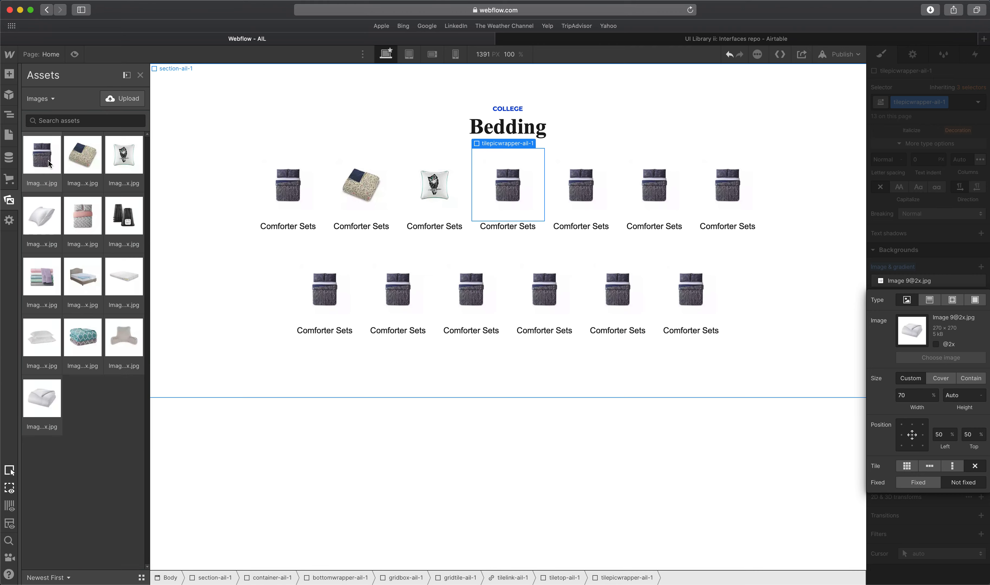
left_click(974, 114)
Add the combo class example-12 to tilepicwrapper-ail-1 in the fourth tile of the first row.
left_click(959, 106)
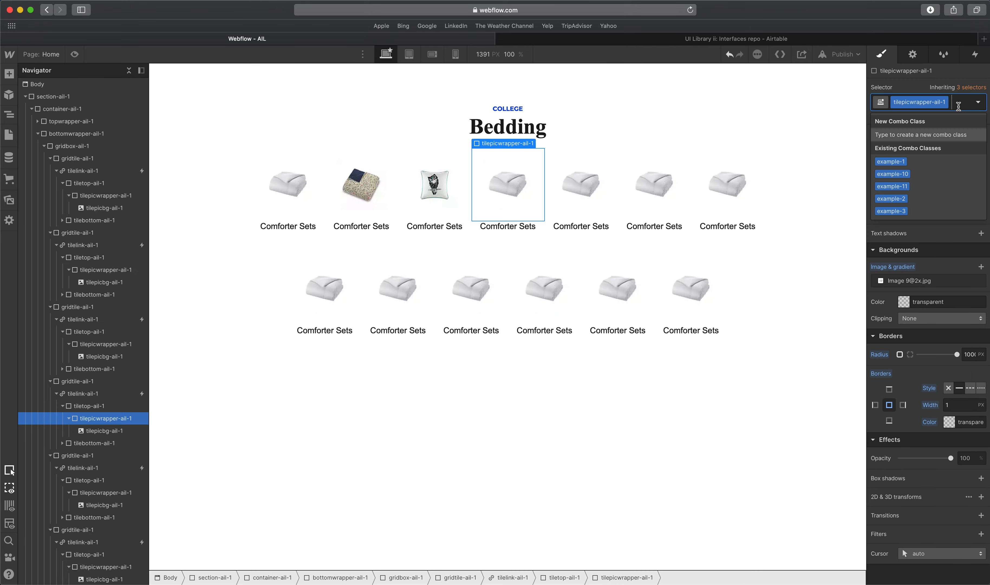
type("exampl")
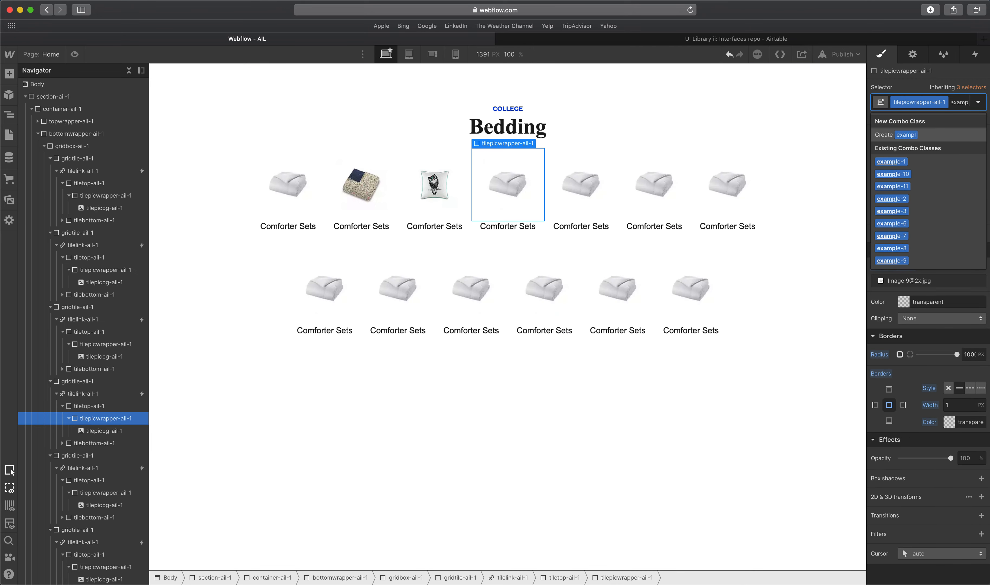
type("e-12")
key("Return")
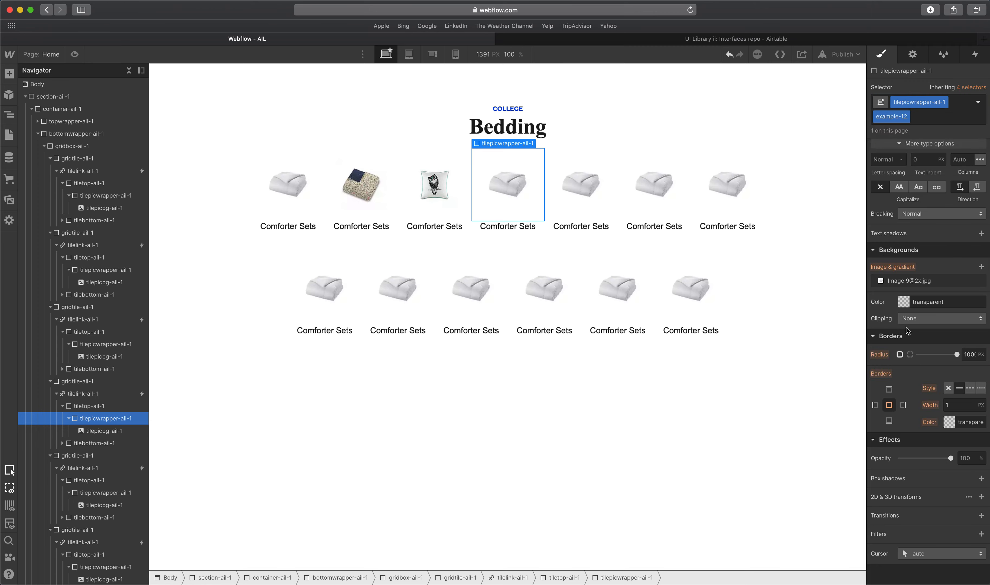
left_click(910, 281)
left_click(926, 359)
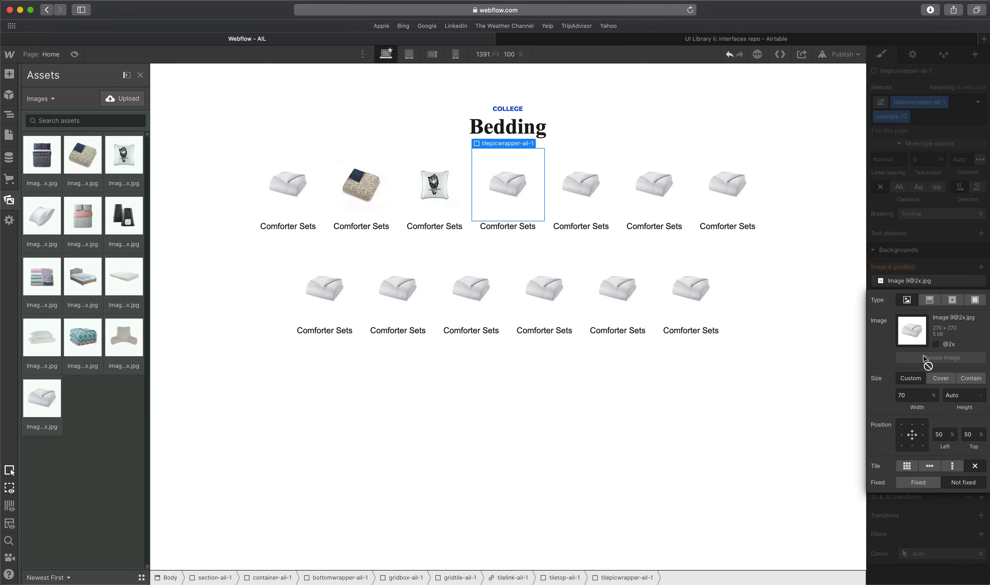
left_click(47, 158)
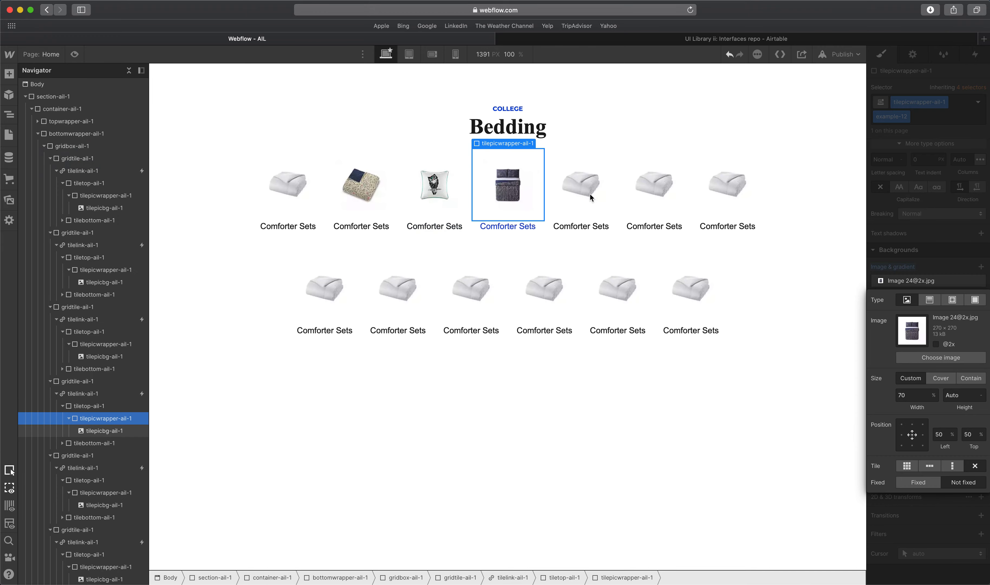
Add the combo class example-13 to tilepicwrapper-ail-1 in the fifth tile of the first row.
left_click(585, 194)
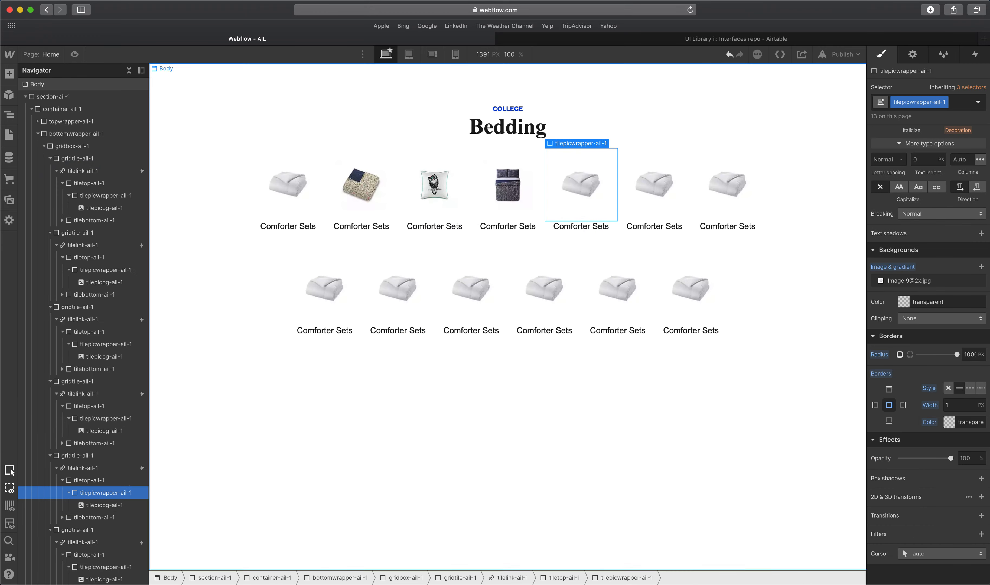
left_click(912, 281)
key("Escape")
left_click(957, 103)
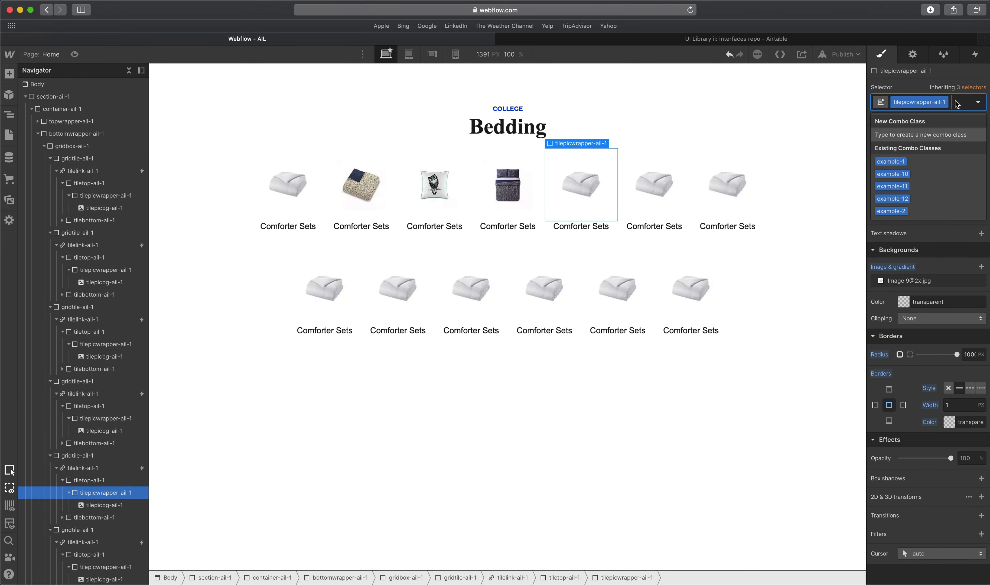
type("exompl")
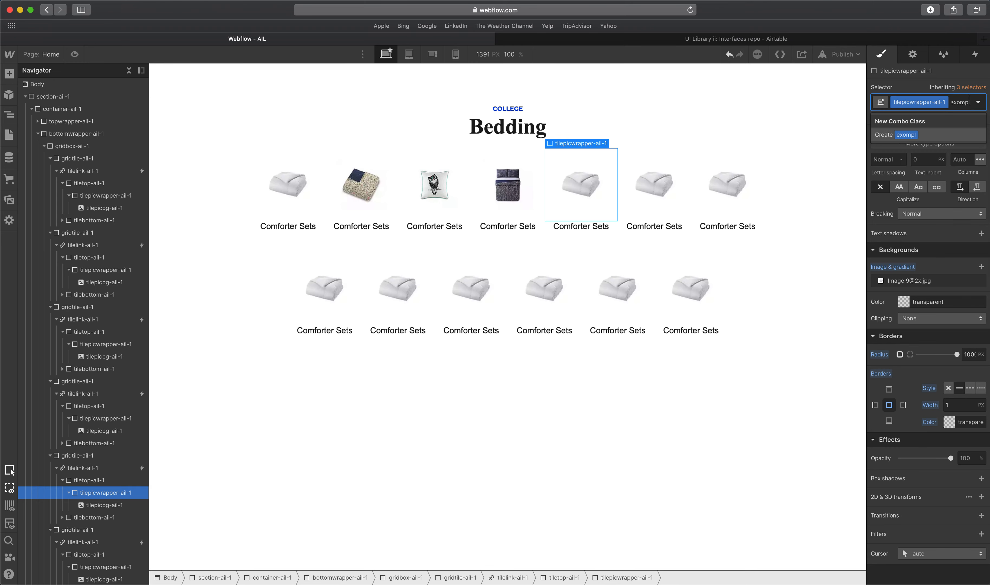
key("BackSpace")
key("BackSpace")
key("BackSpace")
key("BackSpace")
type("ample-13")
key("Return")
Set the background image of the fifth tile's example-13 picture wrapper to the pink and gray comforter picture.
left_click(911, 282)
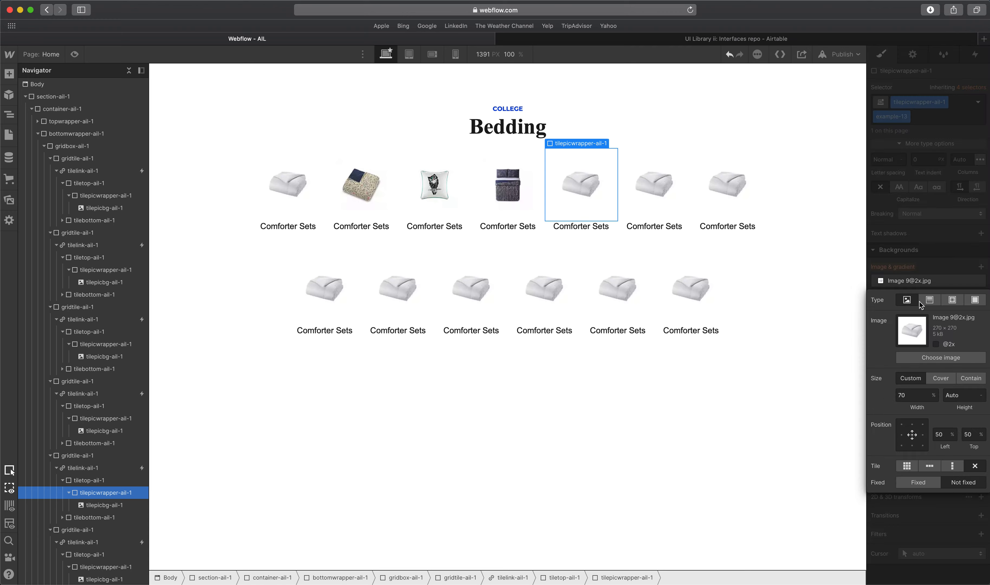
left_click(942, 358)
left_click(89, 225)
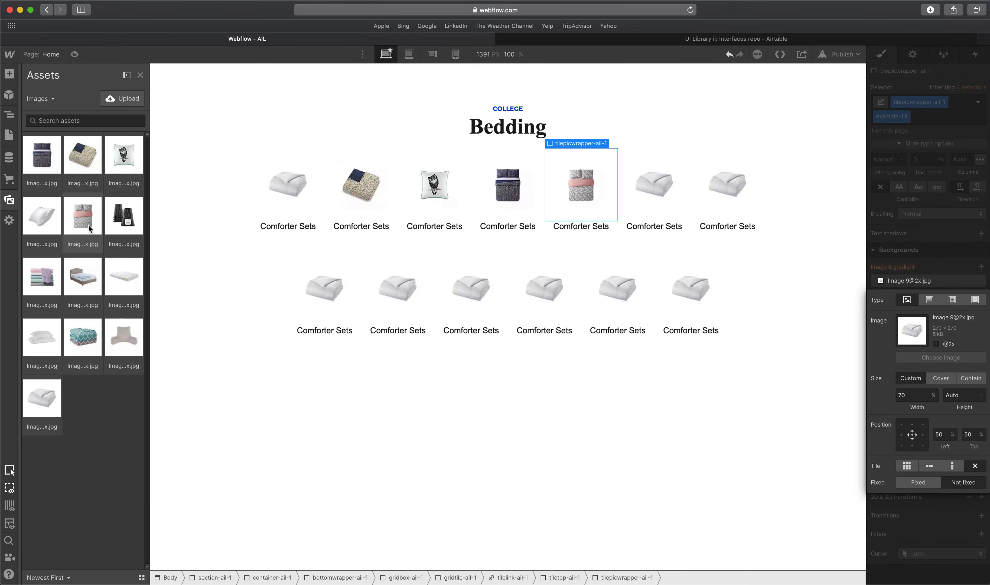
left_click(89, 225)
Select tilepicwrapper-ail-1 in the sixth tile of the first row.
left_click(645, 184)
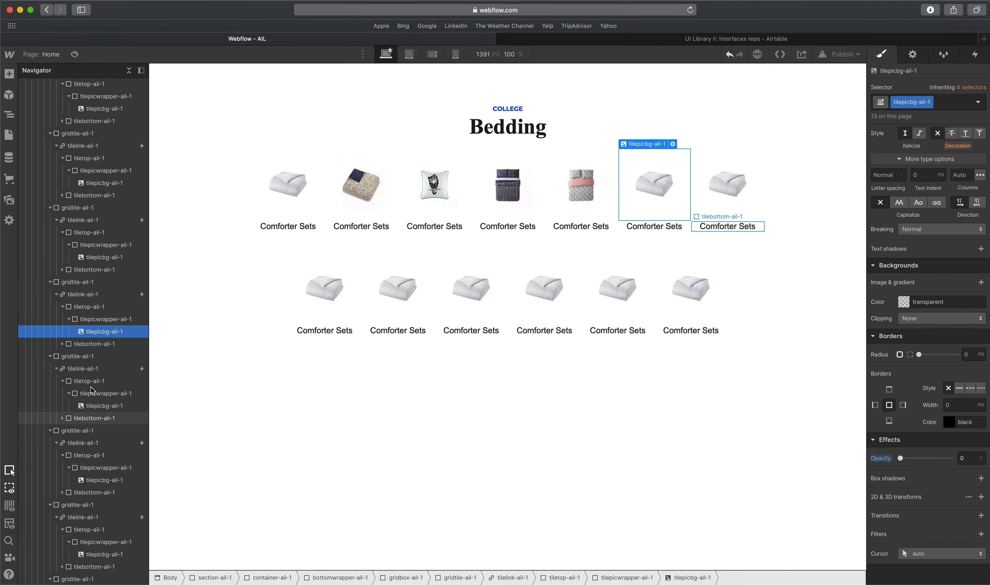
left_click(104, 319)
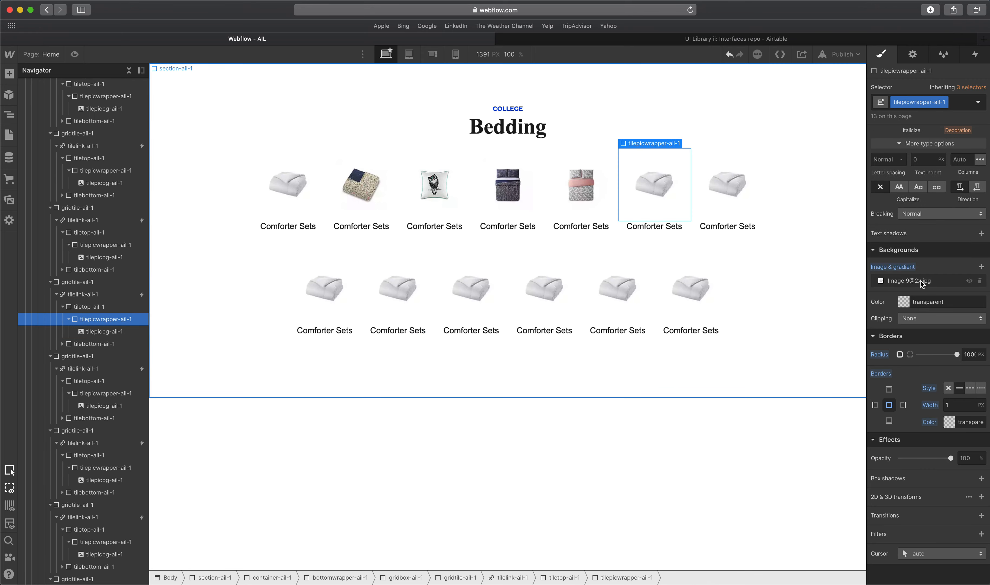
left_click(922, 283)
left_click(931, 357)
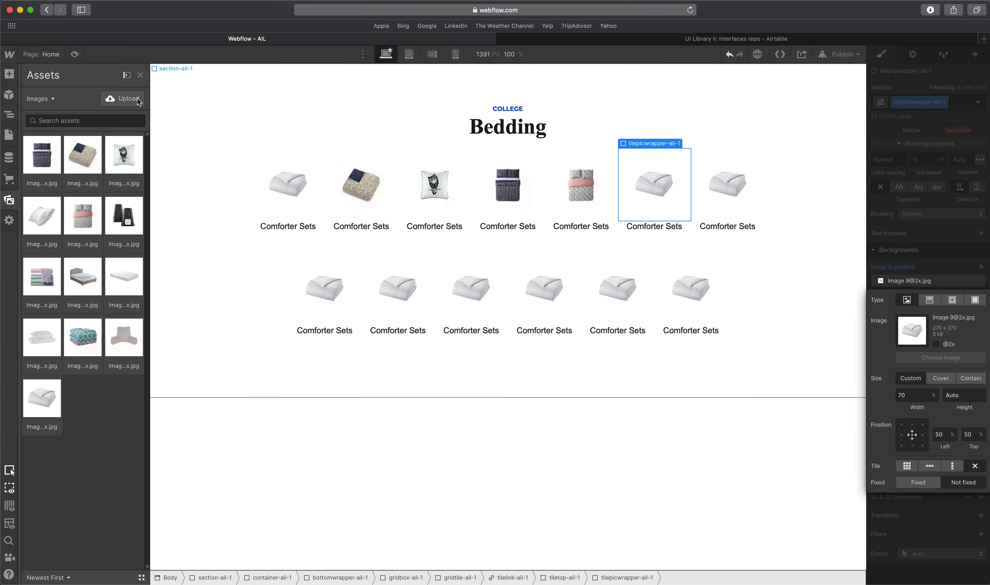
left_click(932, 215)
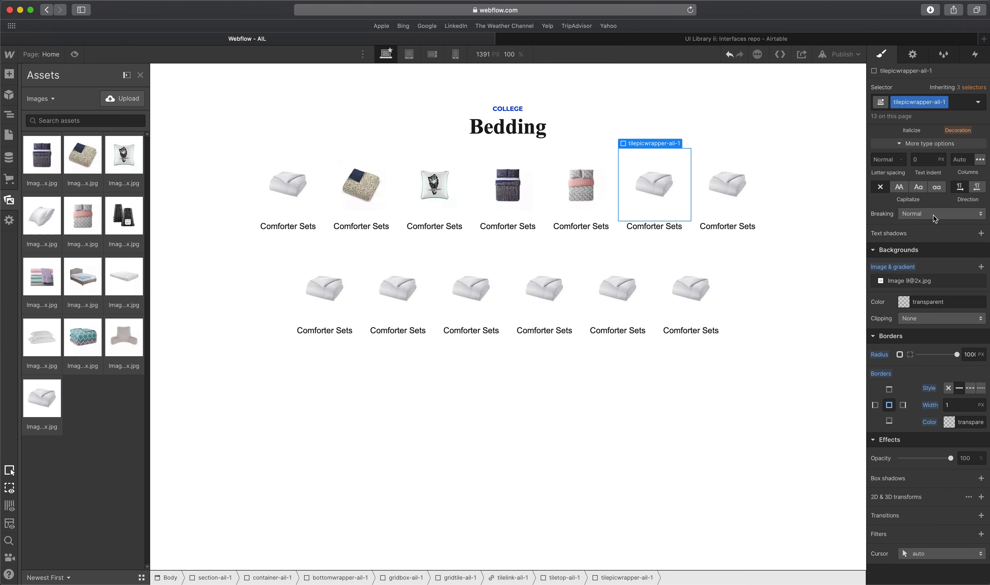
Add the combo class example-14 to tilepicwrapper-ail-1 in the sixth tile of the first row.
left_click(961, 105)
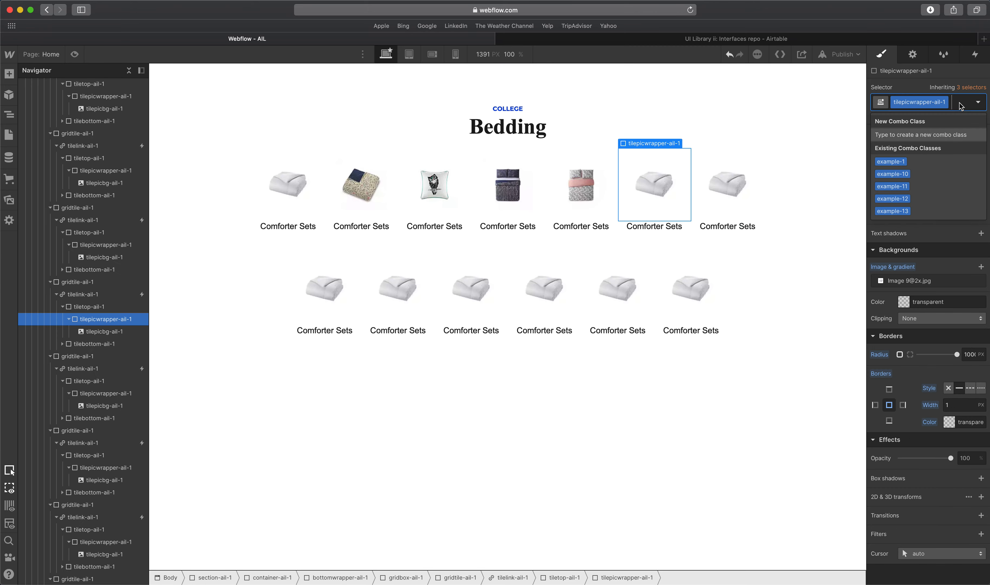
type("example")
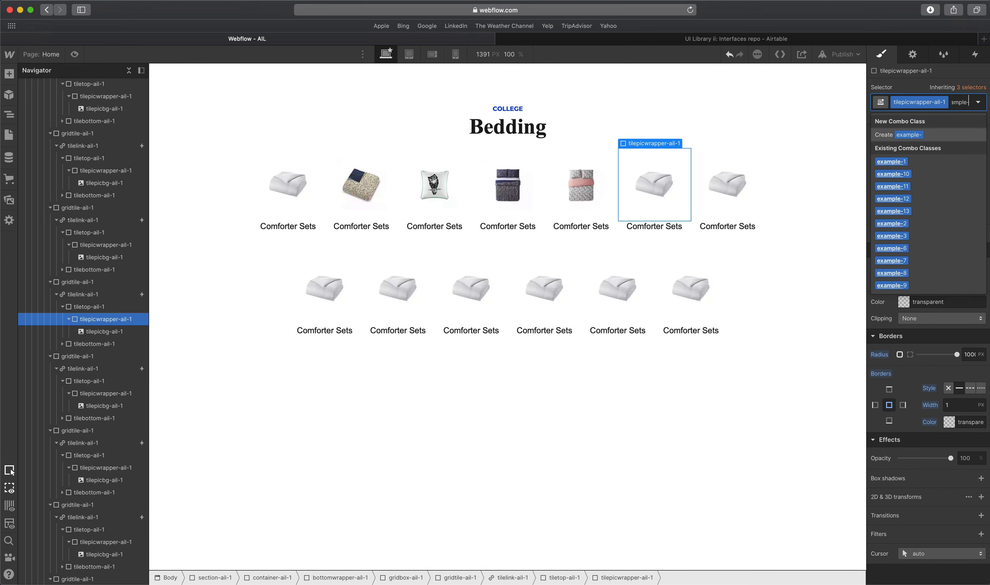
type("-14")
key("Return")
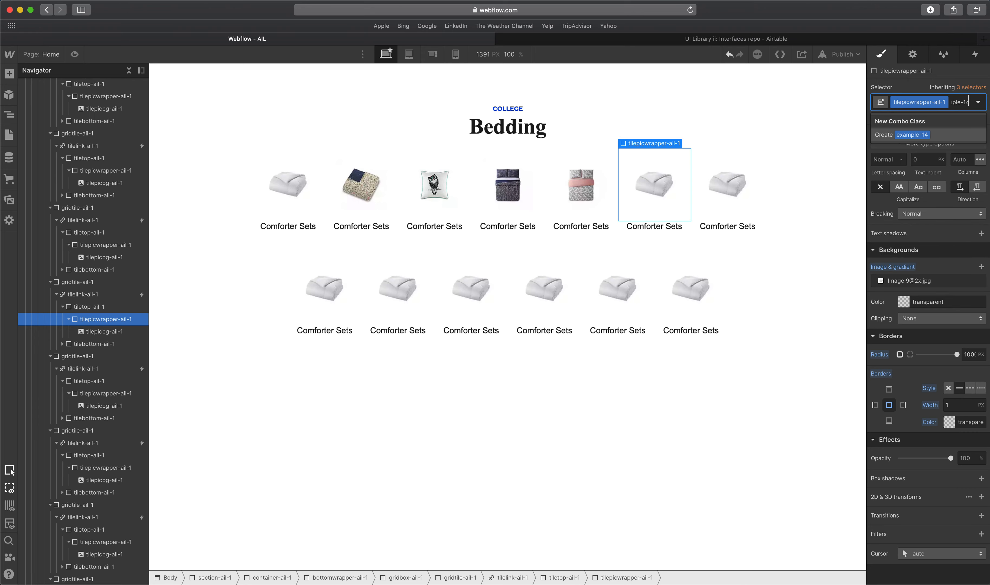
Set the background image of the sixth tile's example-14 picture wrapper to the black curtains picture.
left_click(910, 283)
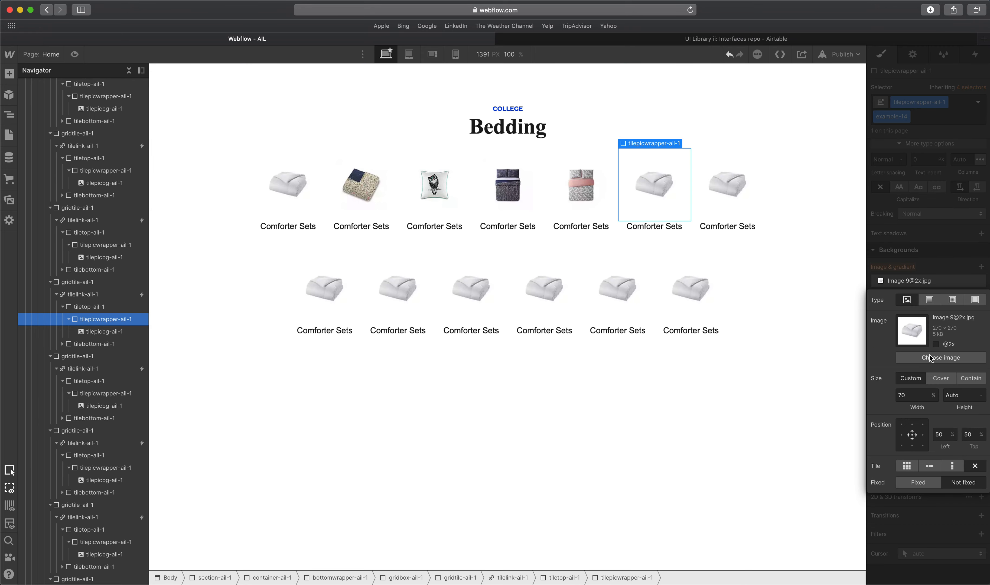
left_click(931, 357)
left_click(119, 225)
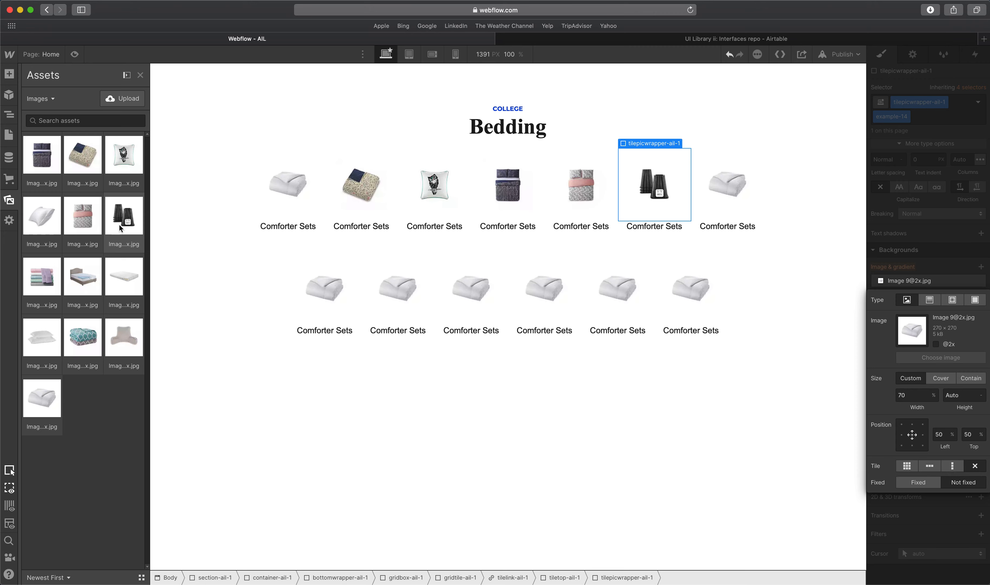
left_click(104, 405)
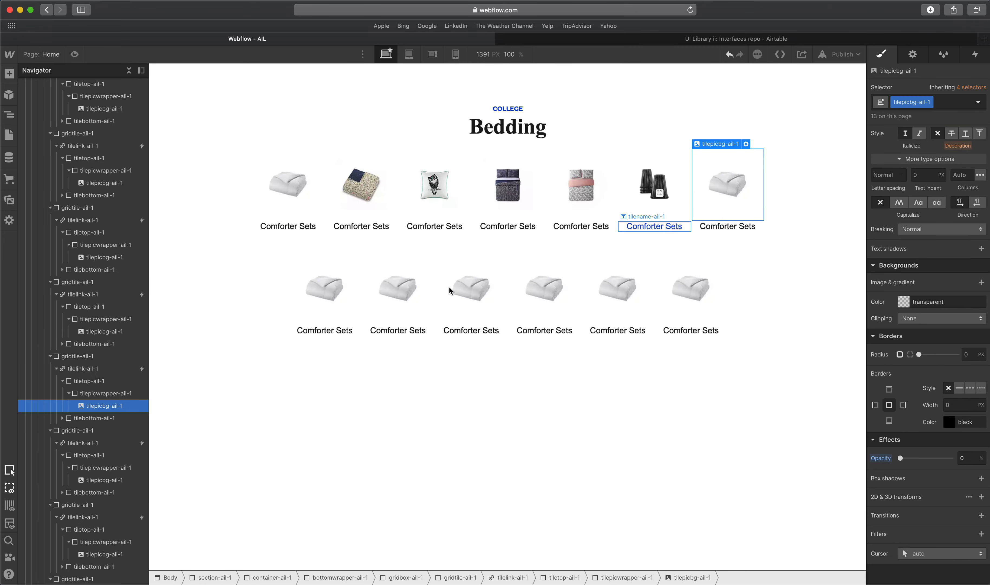
left_click(104, 393)
left_click(928, 281)
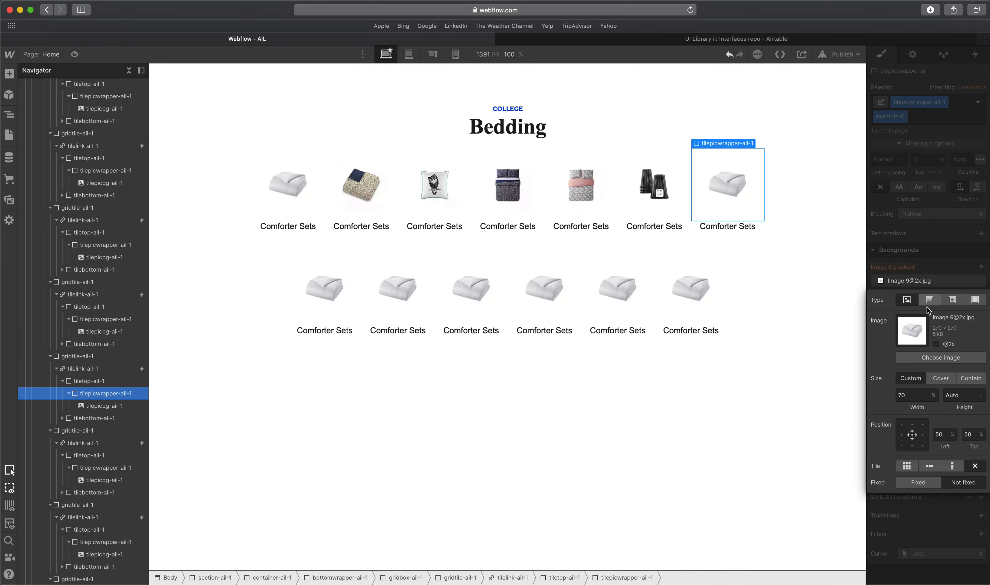
left_click(930, 358)
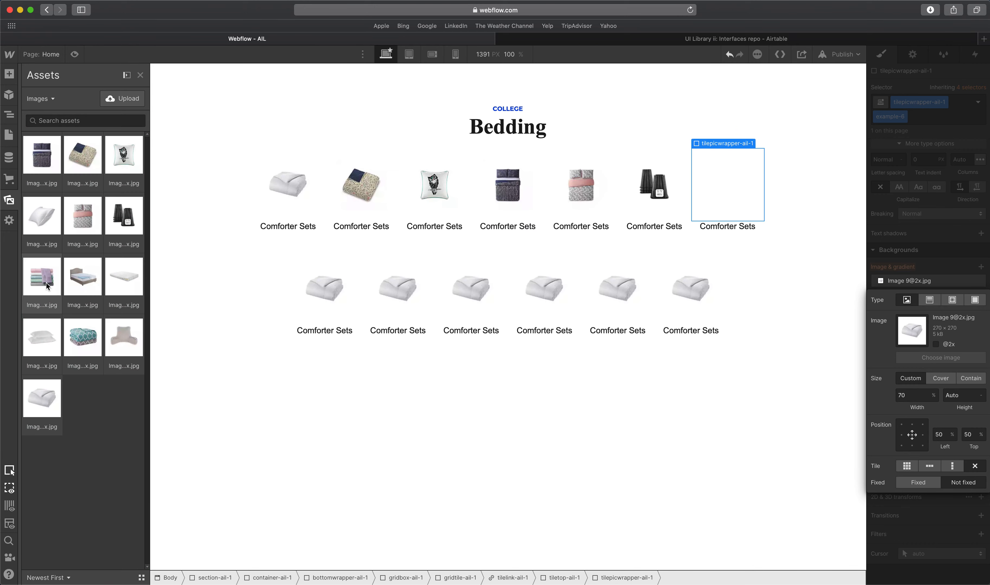
left_click(47, 283)
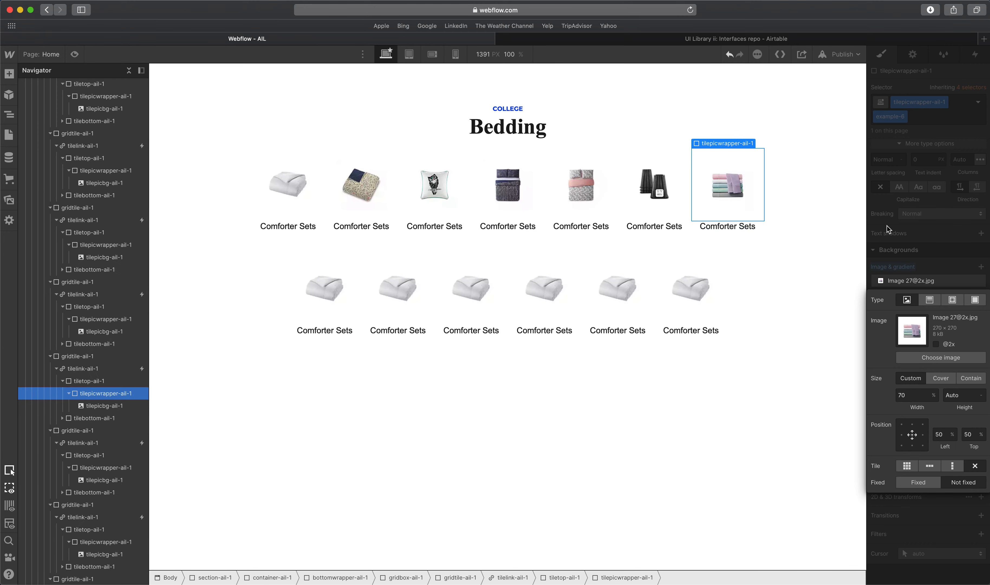
left_click(104, 468)
left_click(920, 282)
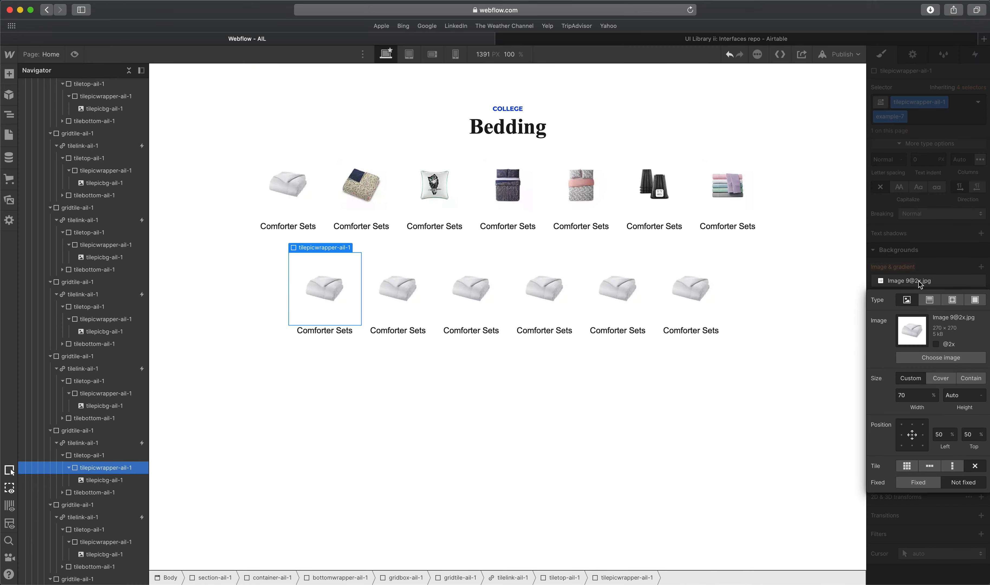
left_click(920, 358)
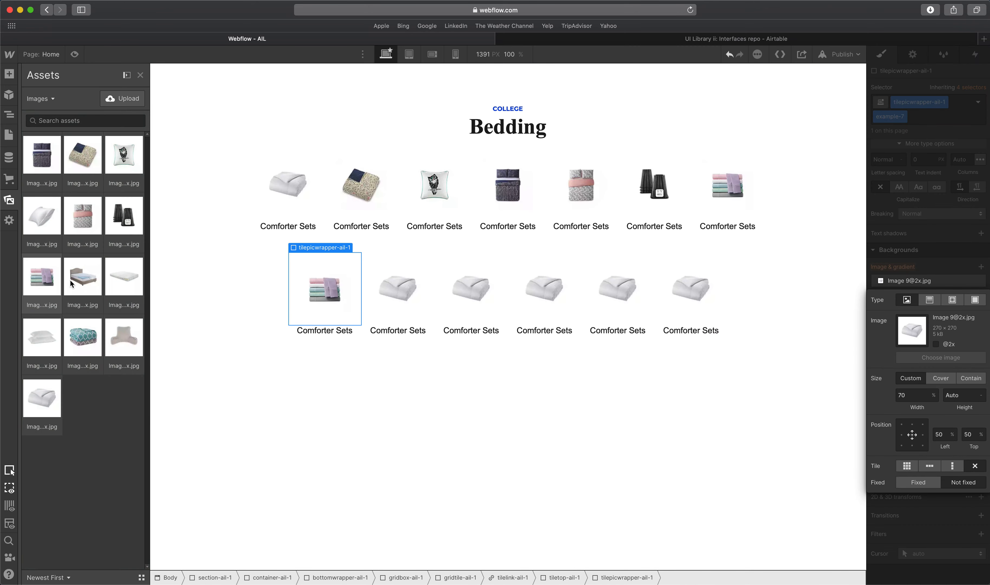
left_click(74, 280)
left_click(399, 306)
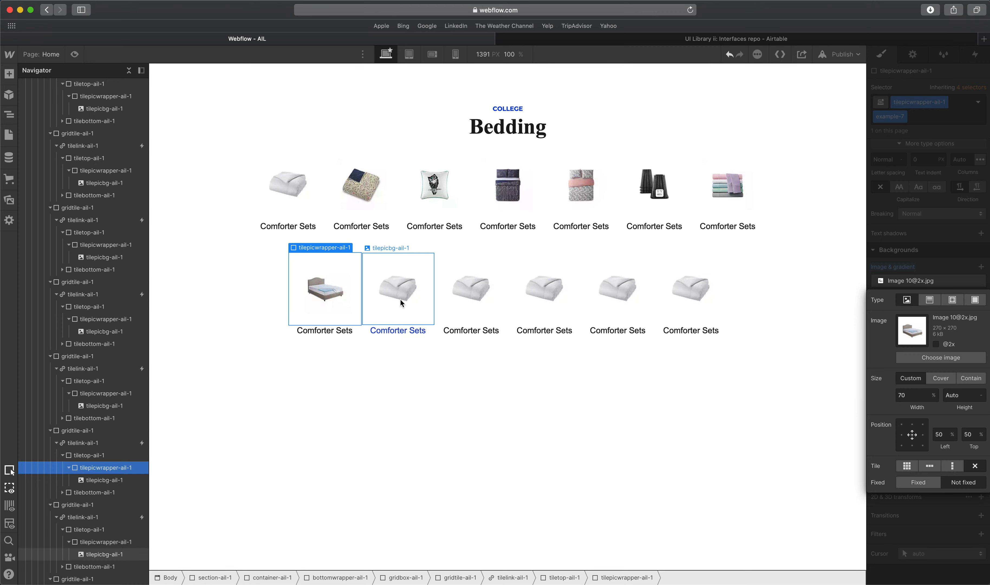
left_click(103, 542)
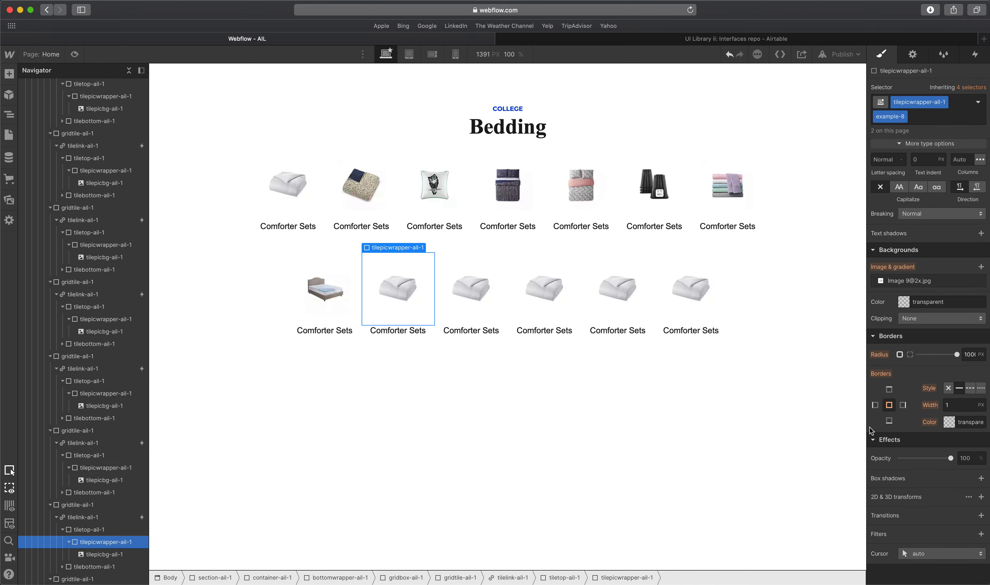
left_click(917, 282)
left_click(934, 358)
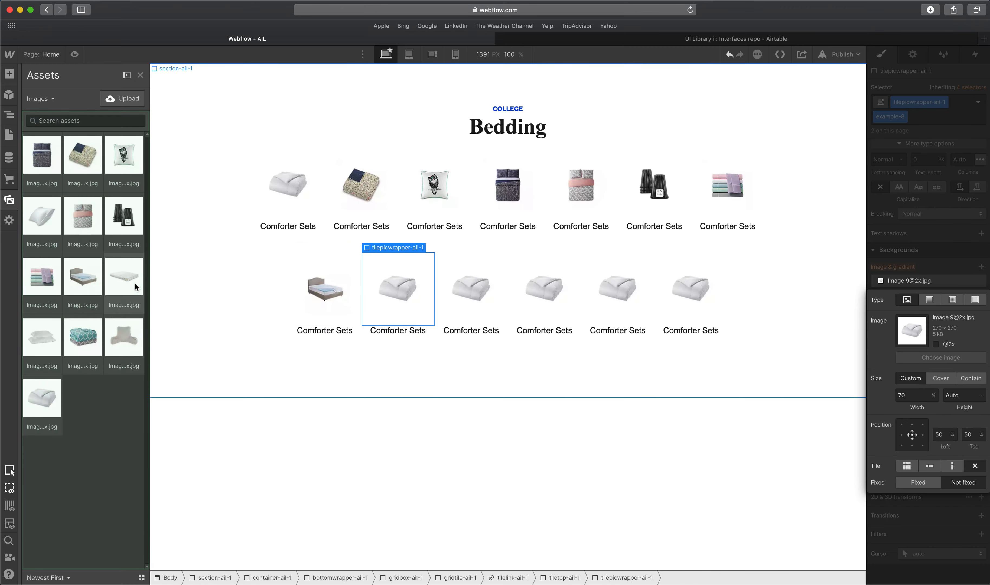
left_click(128, 283)
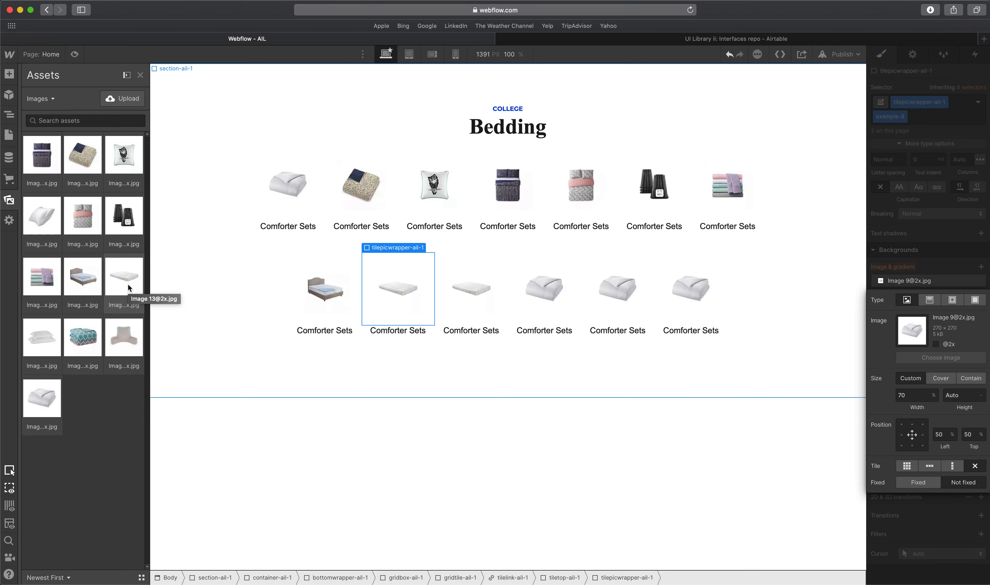
Duplicate the example-8 combo class on the picture wrapper of the third tile in the second row.
left_click(465, 280)
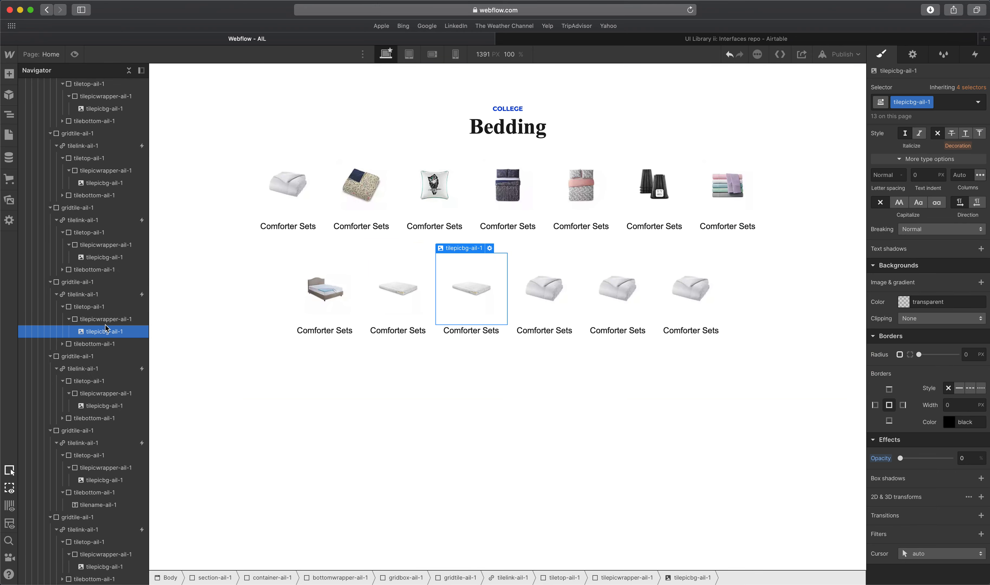
left_click(905, 118)
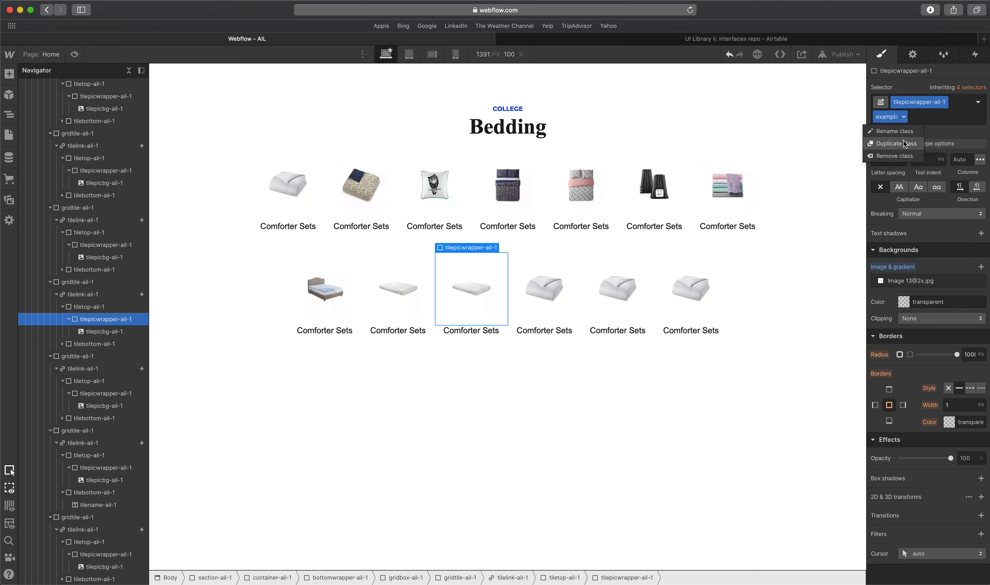
left_click(904, 142)
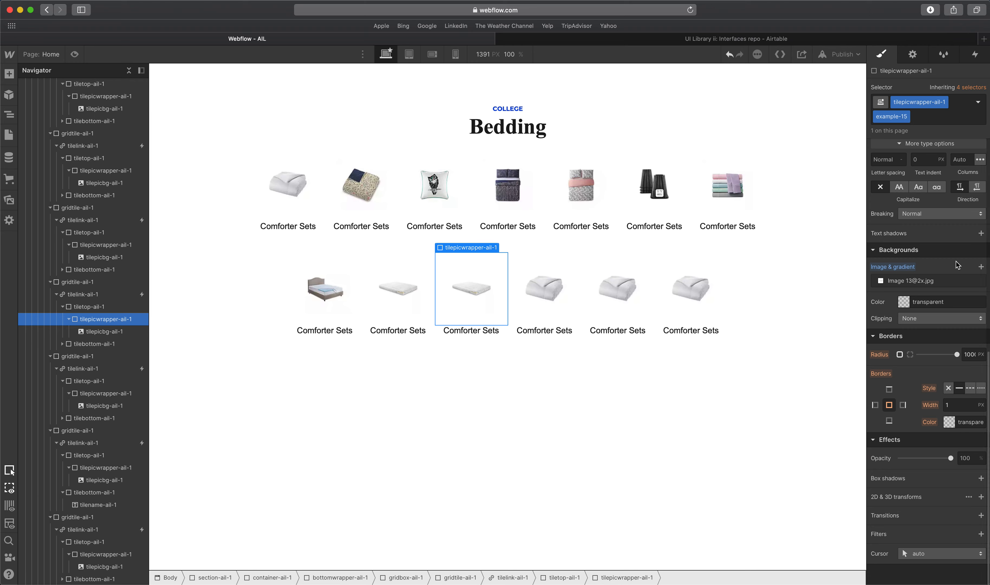
left_click(904, 282)
left_click(931, 357)
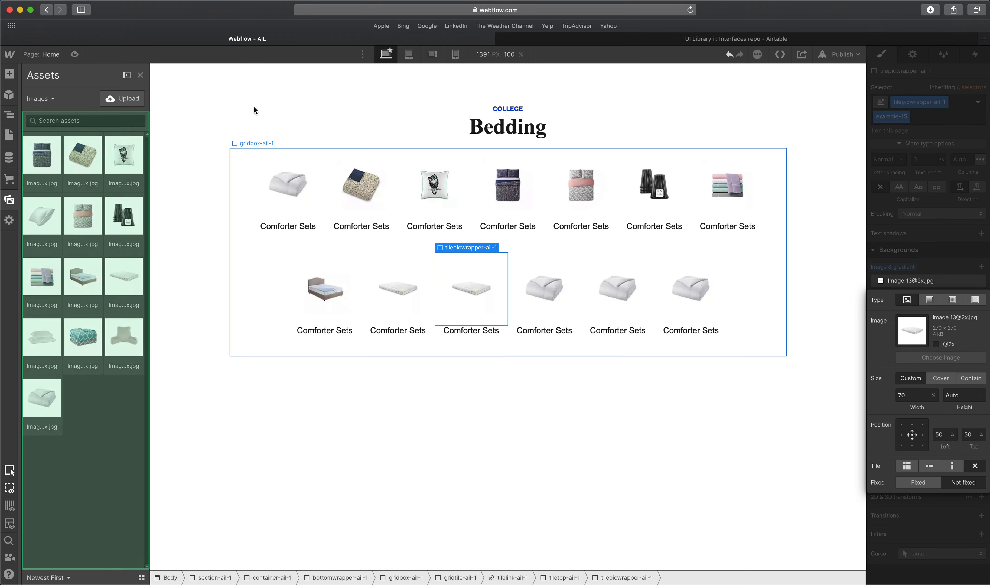
left_click(49, 338)
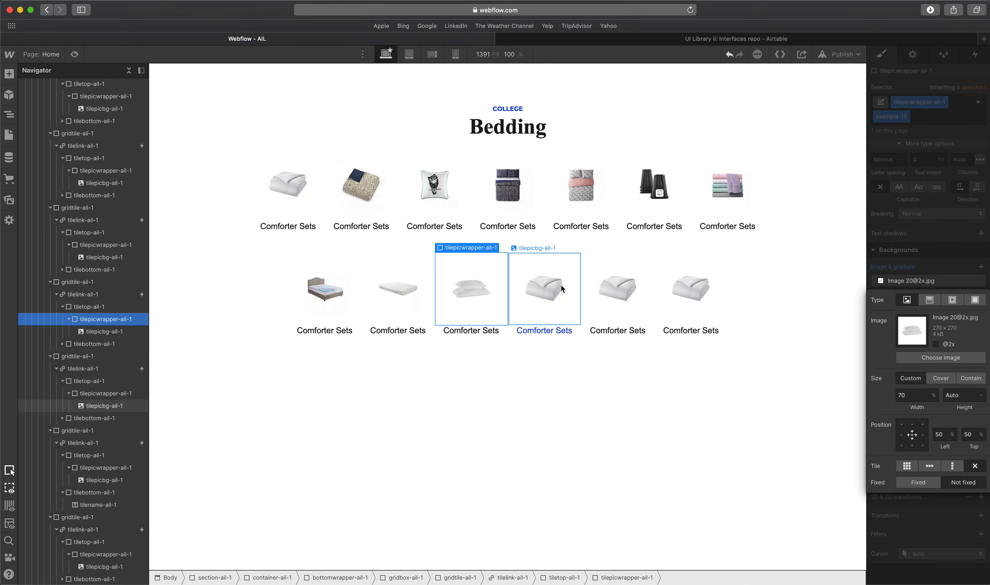
Set the background image of the example-9 picture wrapper in the second row's fourth tile to the teal patterned bedding picture.
left_click(523, 287)
left_click(106, 393)
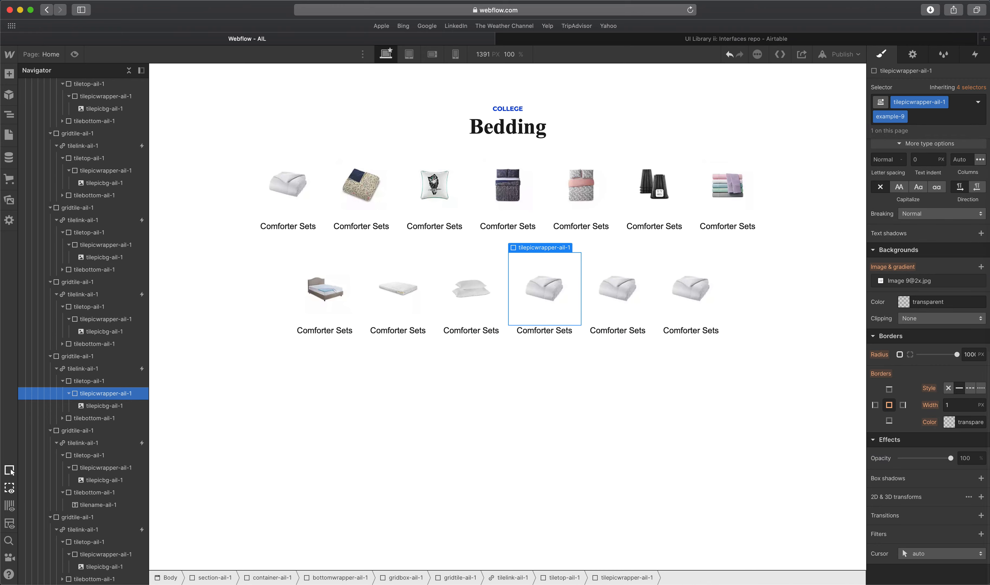
left_click(913, 285)
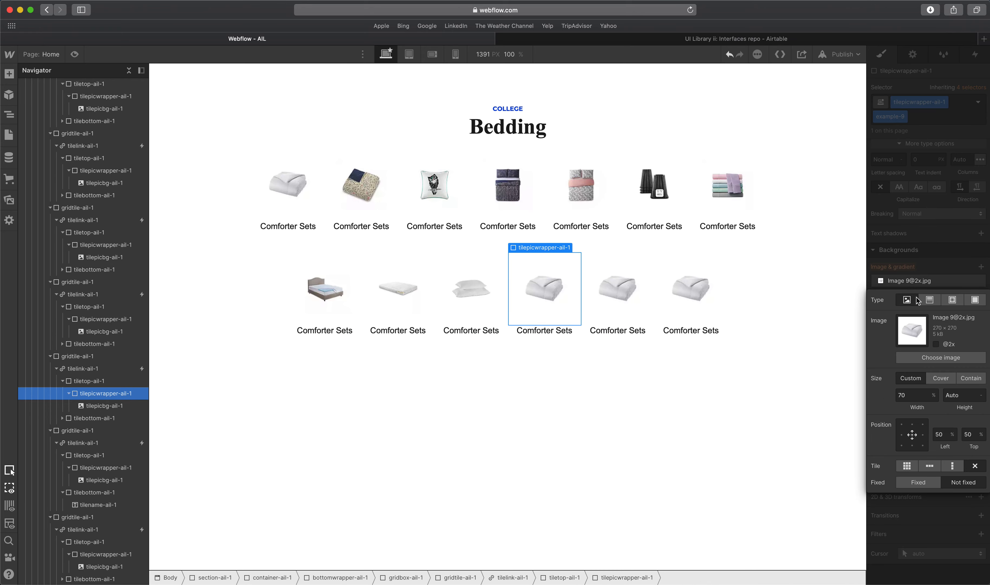
left_click(937, 360)
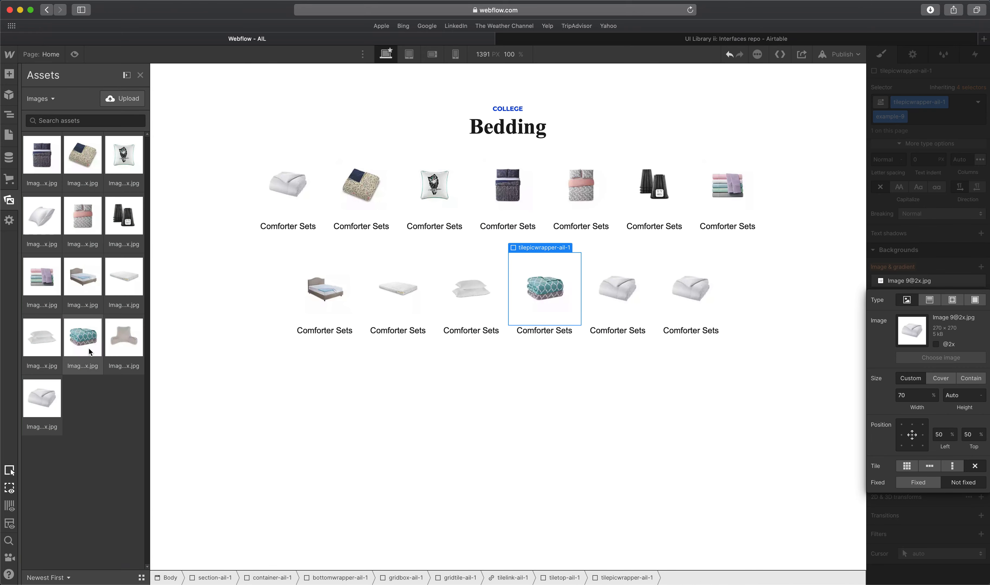
left_click(89, 348)
Set the background image of the example-10 picture wrapper in the second row's fifth tile to the backrest pillow picture.
left_click(612, 286)
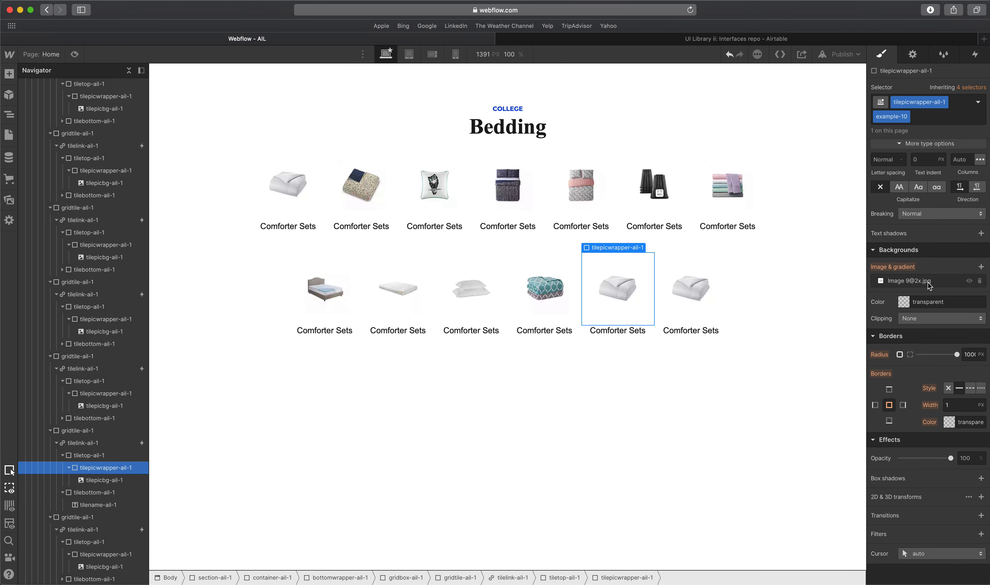
left_click(926, 281)
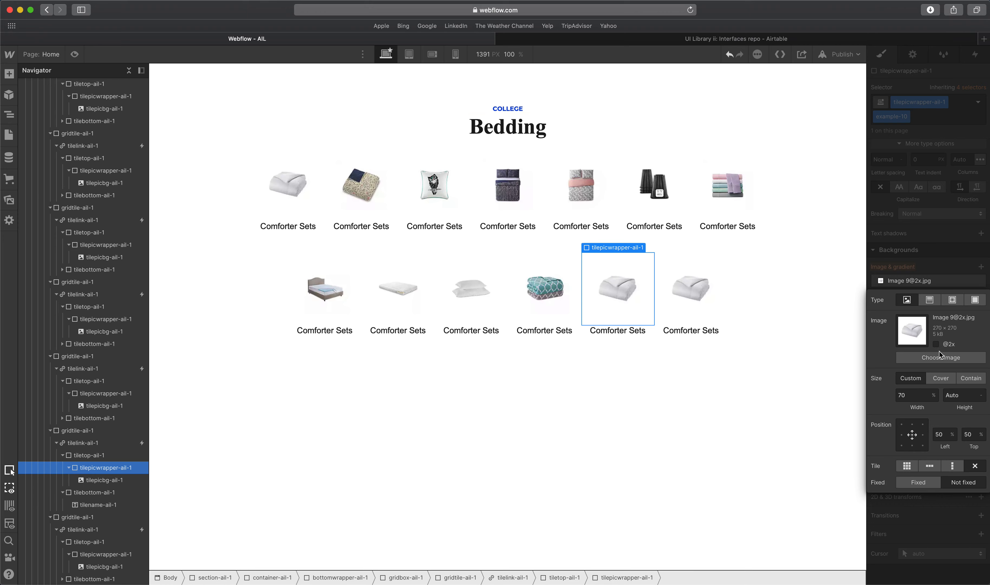
left_click(920, 358)
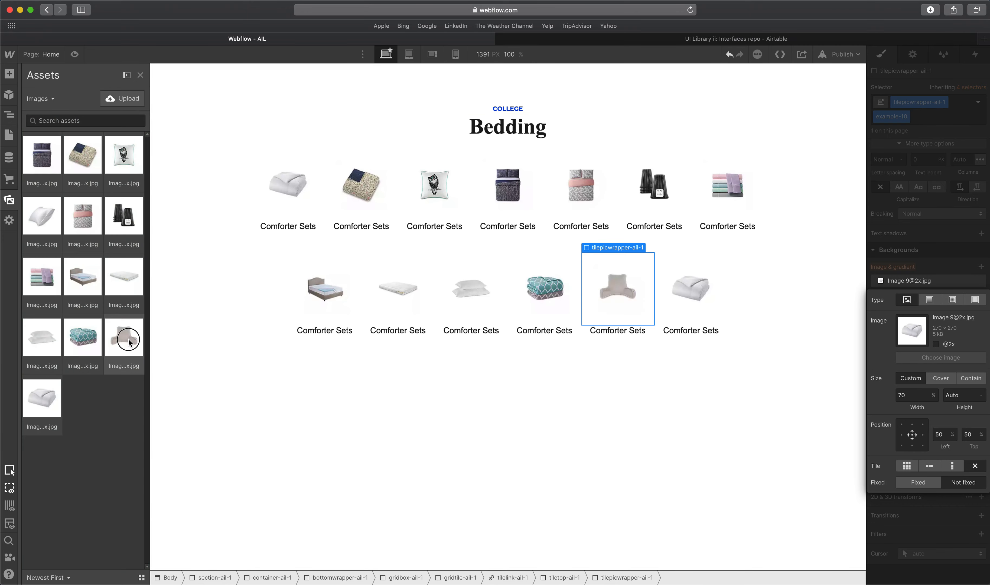
left_click(128, 339)
left_click(687, 281)
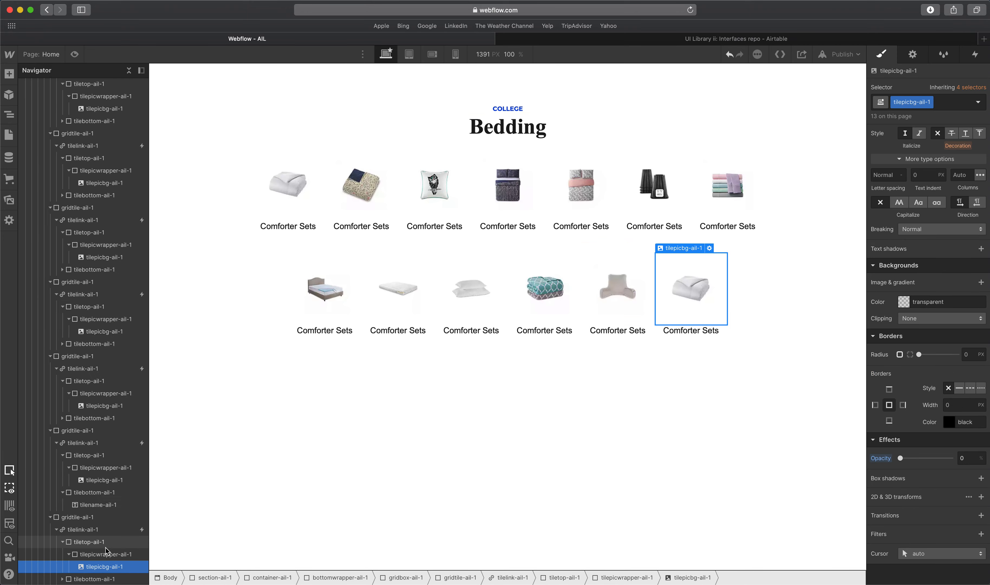
left_click(925, 286)
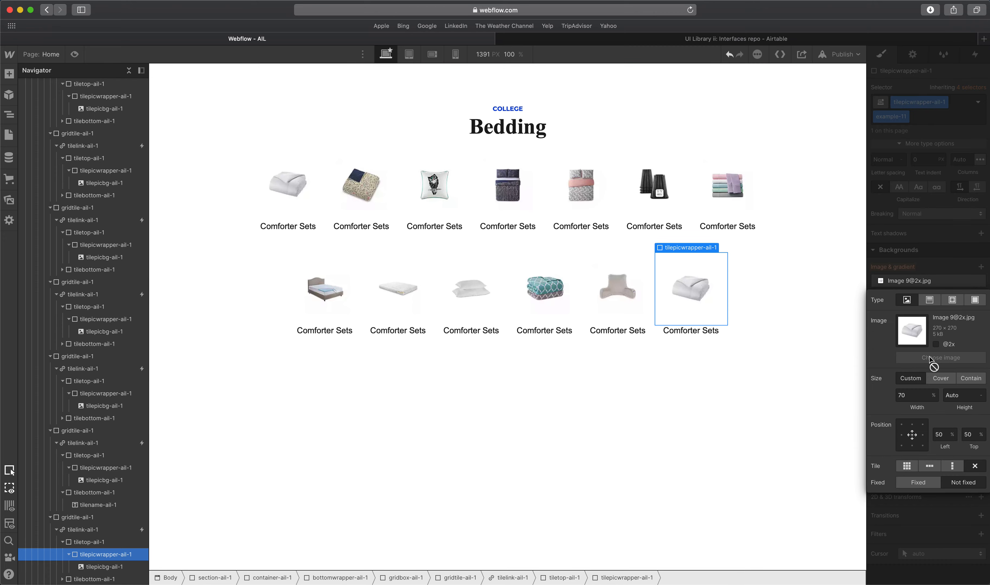
left_click(931, 357)
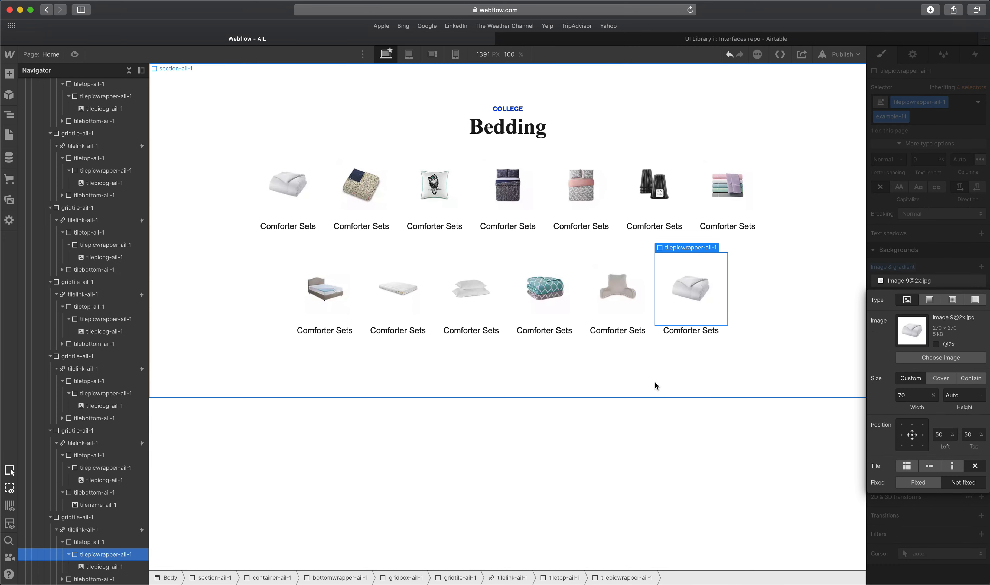
Check the Bedding tile section at the tablet, landscape mobile and portrait mobile breakpoints, and return to the desktop view.
left_click(655, 381)
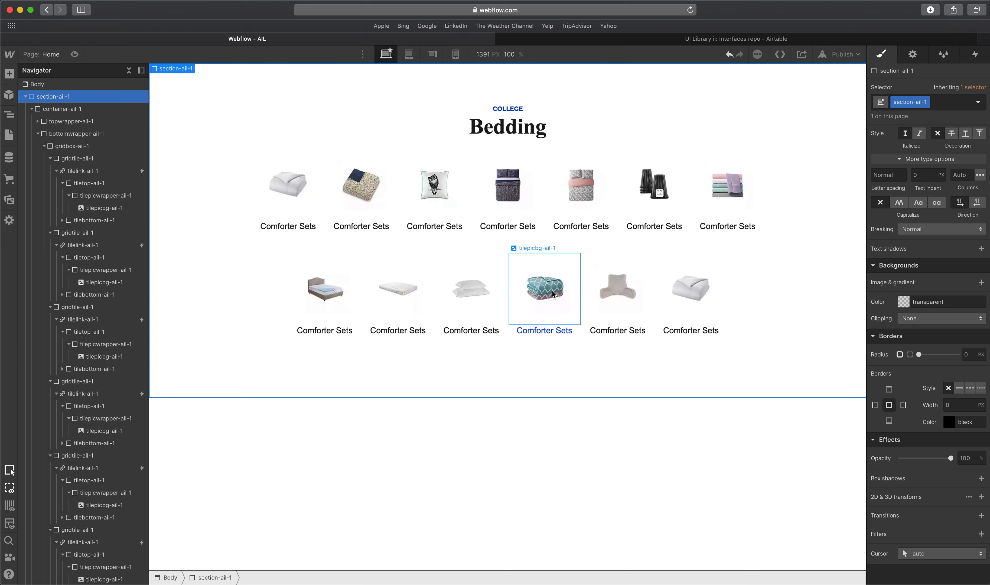
left_click(350, 226)
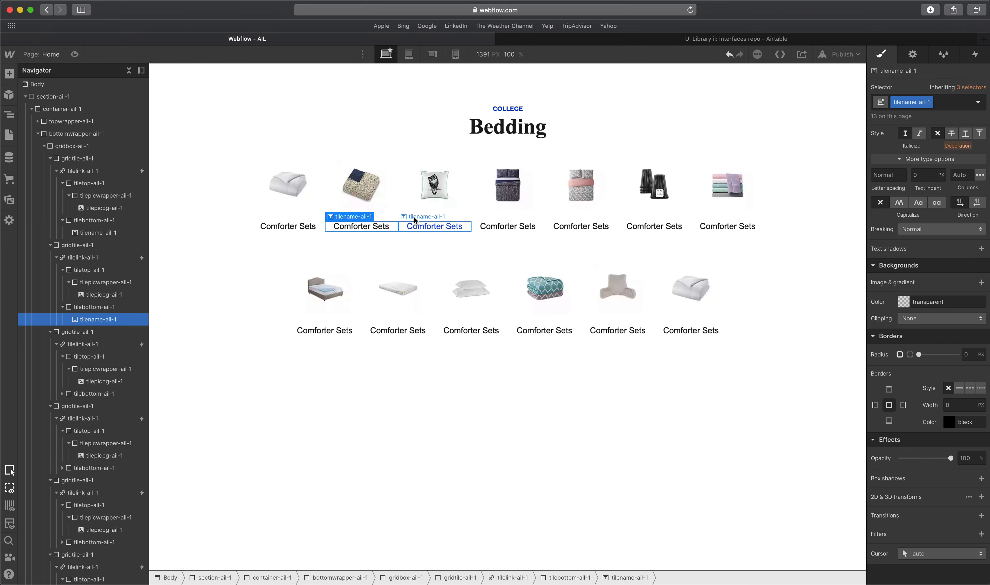
key("ctrl+Up")
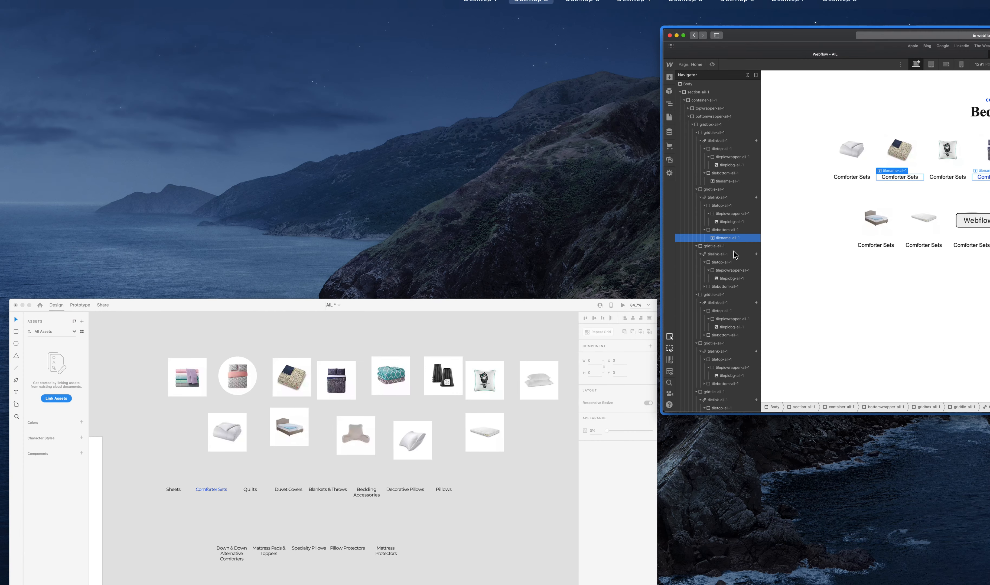
left_click(733, 253)
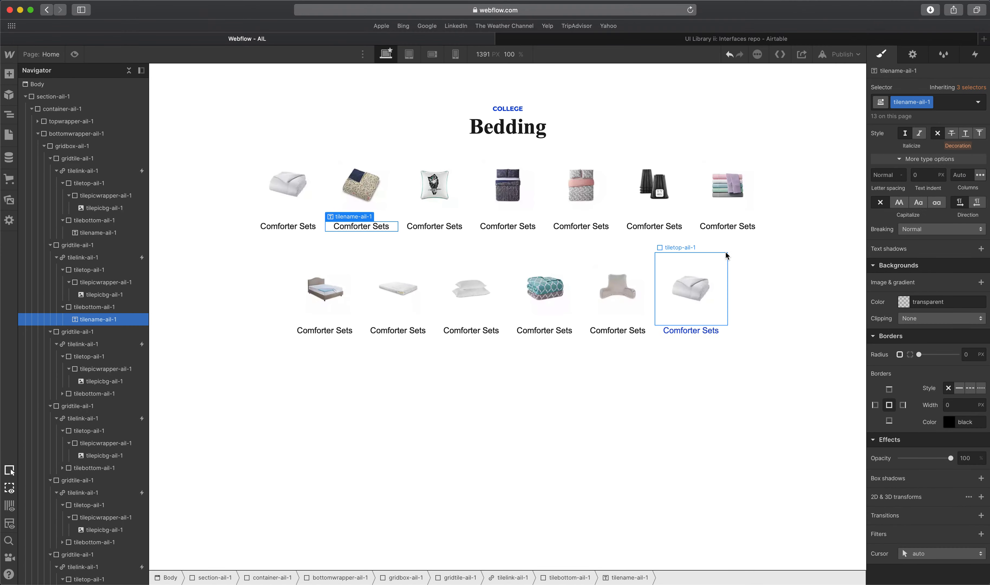
left_click(409, 55)
left_click(434, 56)
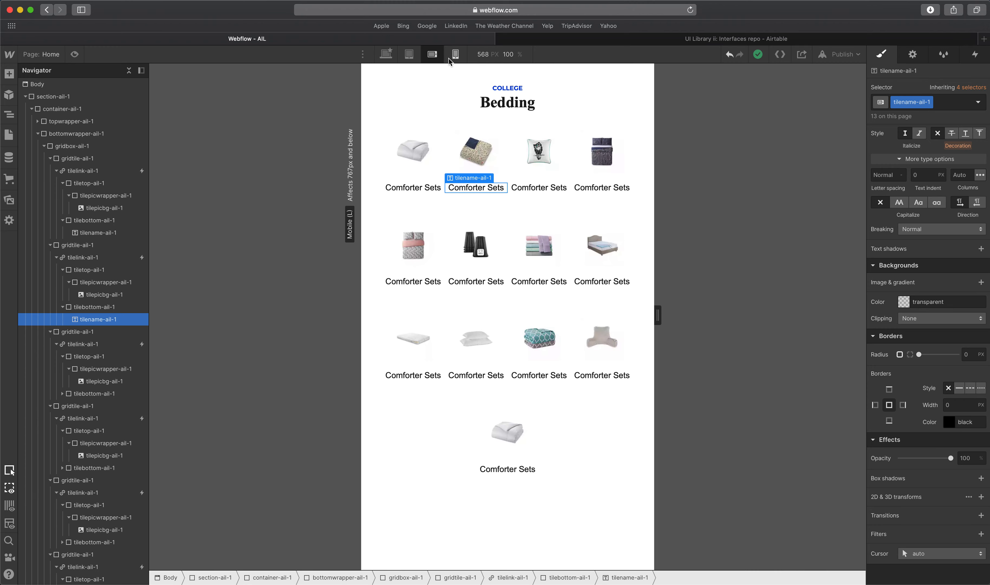
left_click(455, 56)
left_click(386, 56)
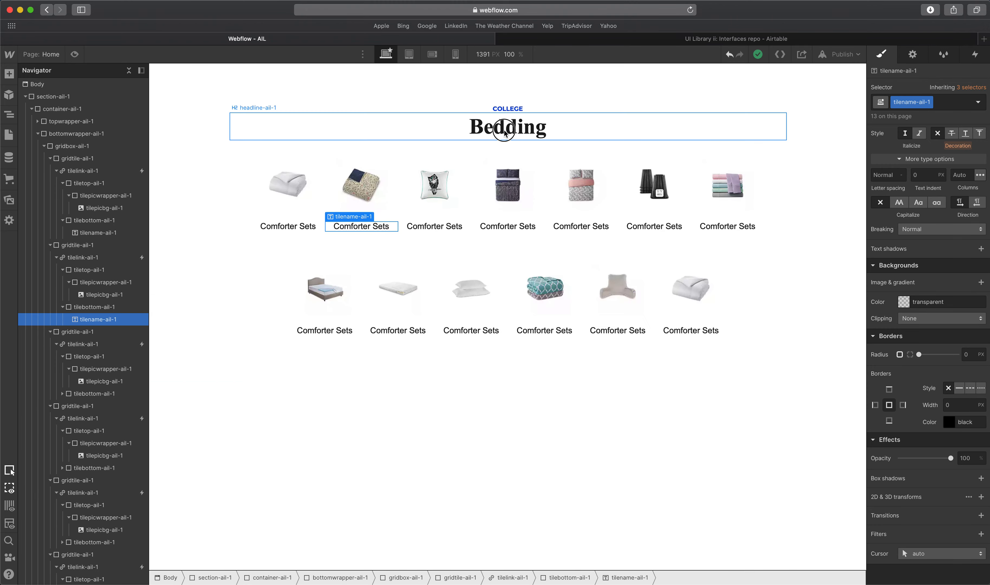
Publish the site to ail-c5be41.webflow.io and open the published page.
left_click(509, 128)
left_click(845, 54)
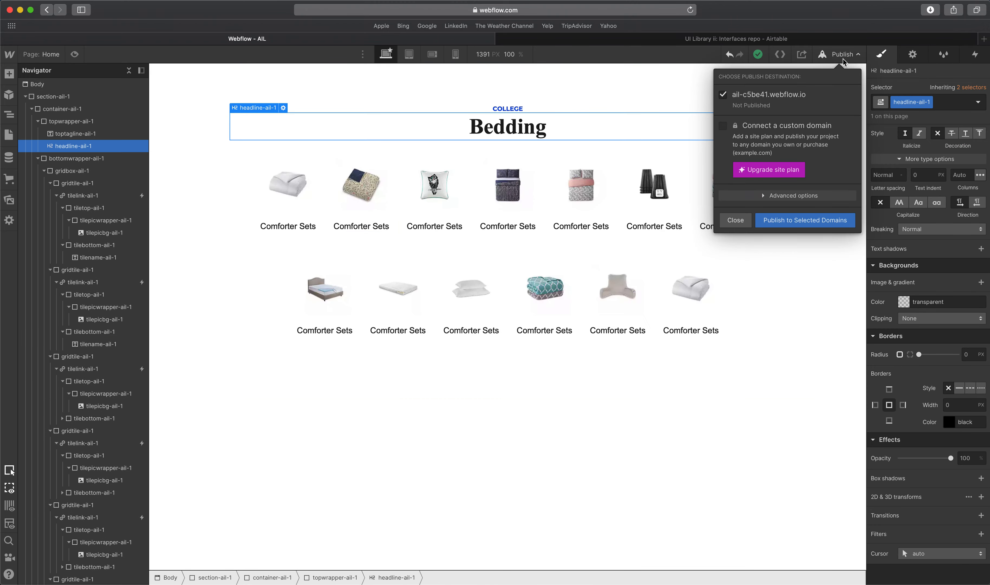
left_click(793, 221)
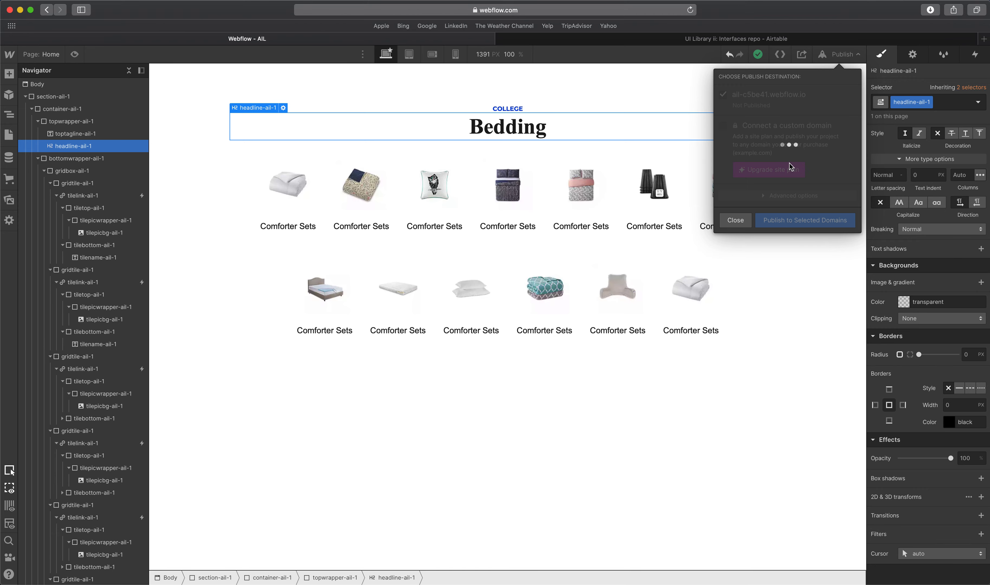
left_click(814, 95)
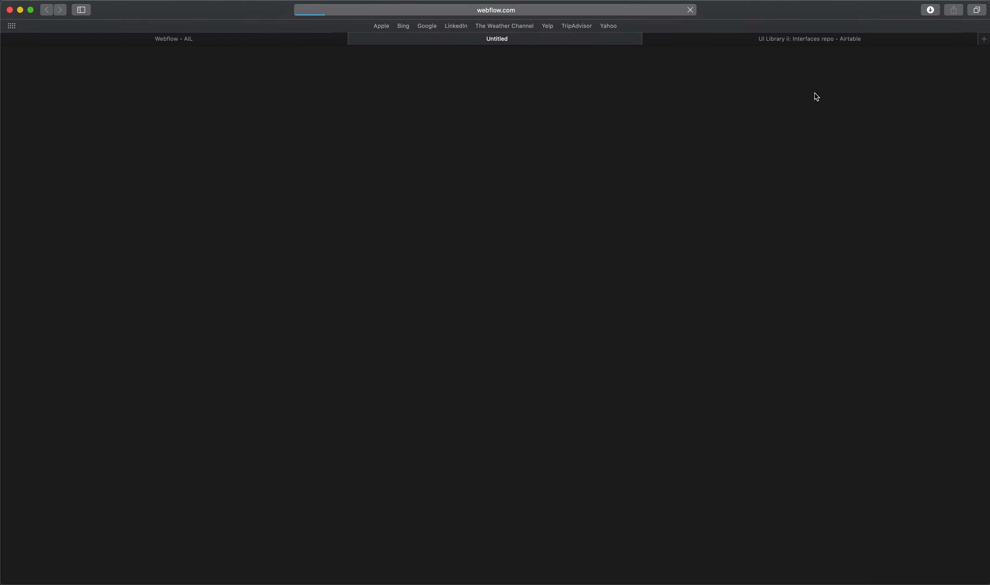
Examine the published page in Safari's Responsive Design Mode at iPhone 8 and 1737 × 1160 desktop sizes.
left_click(220, 0)
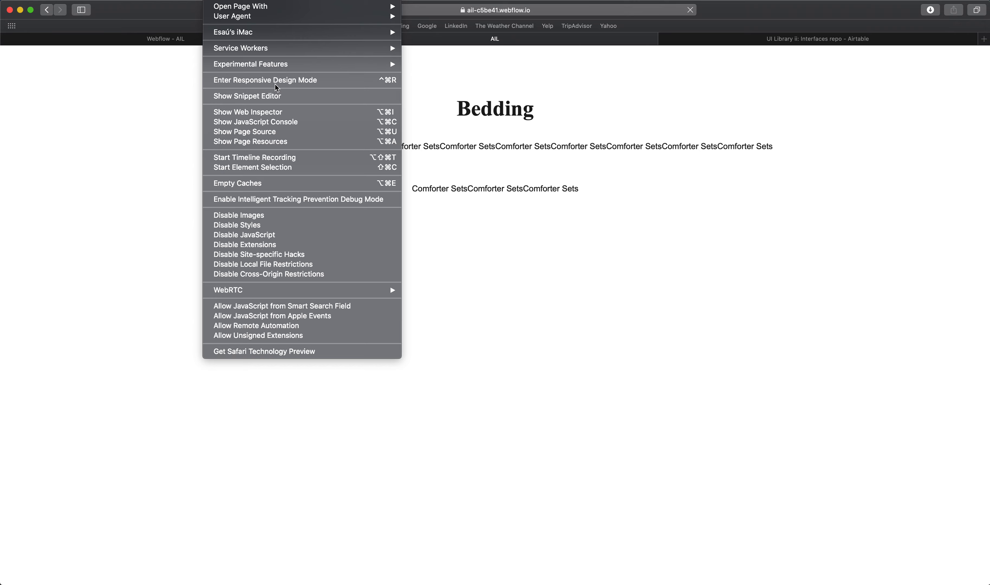
left_click(275, 81)
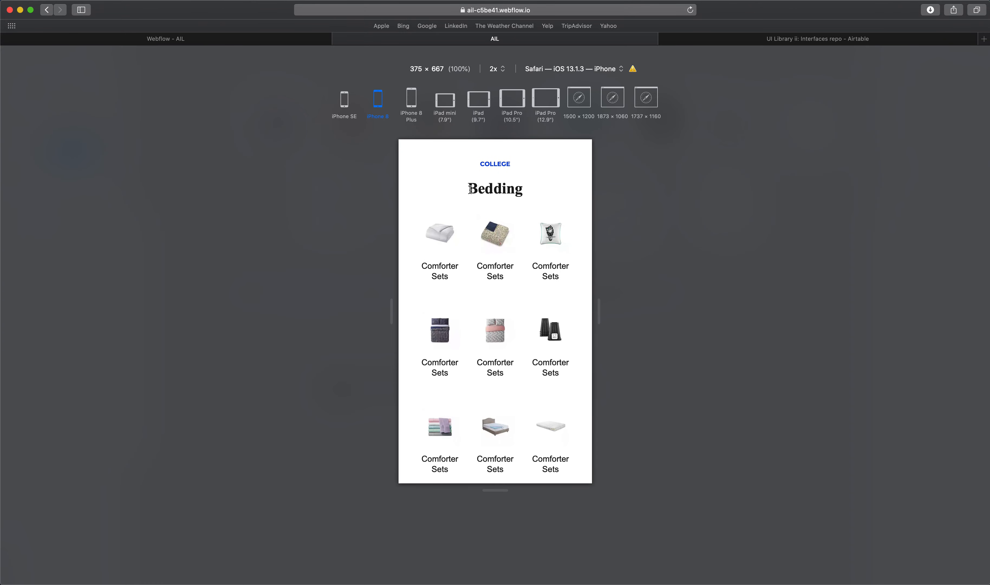
left_click(607, 94)
left_click(646, 97)
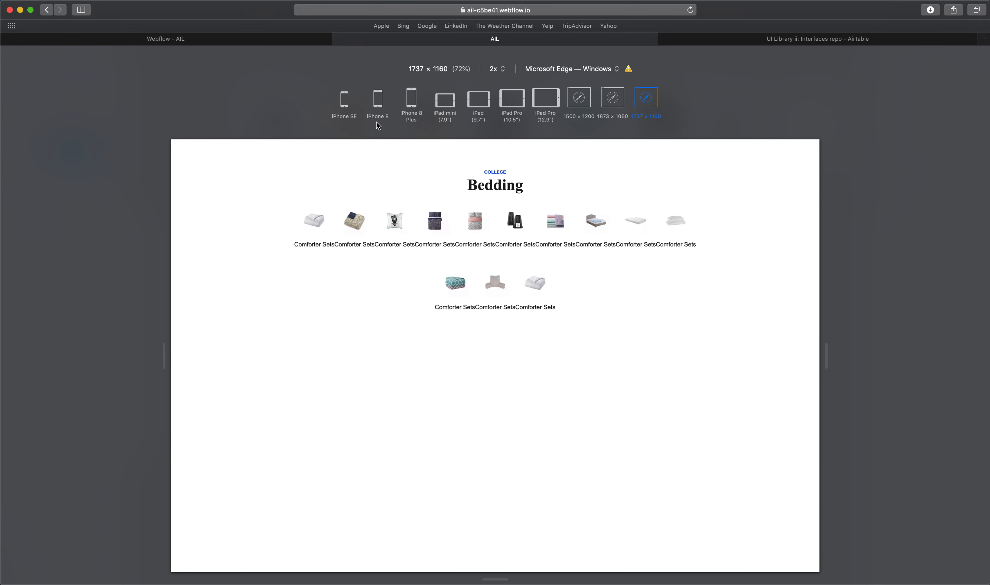
Back in the Webflow designer, set the tilebottom-ail-1 block's left and right padding to 3 px.
left_click(311, 42)
left_click(352, 202)
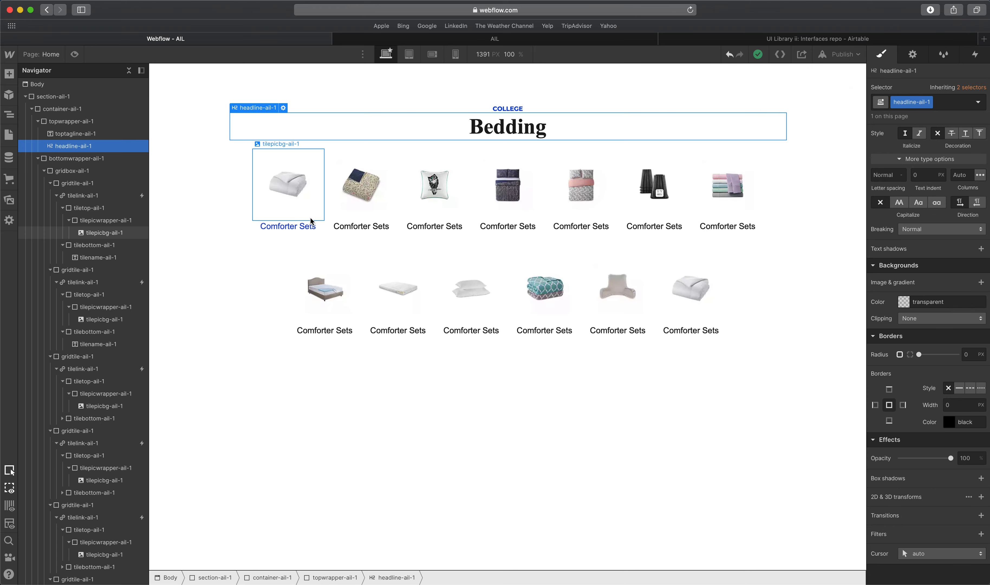
left_click(306, 227)
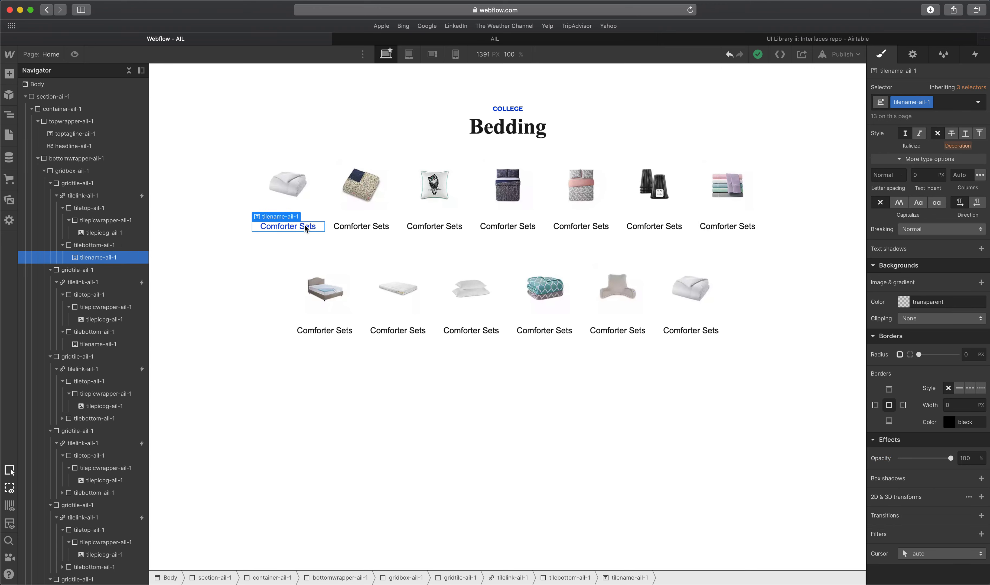
left_click(100, 184)
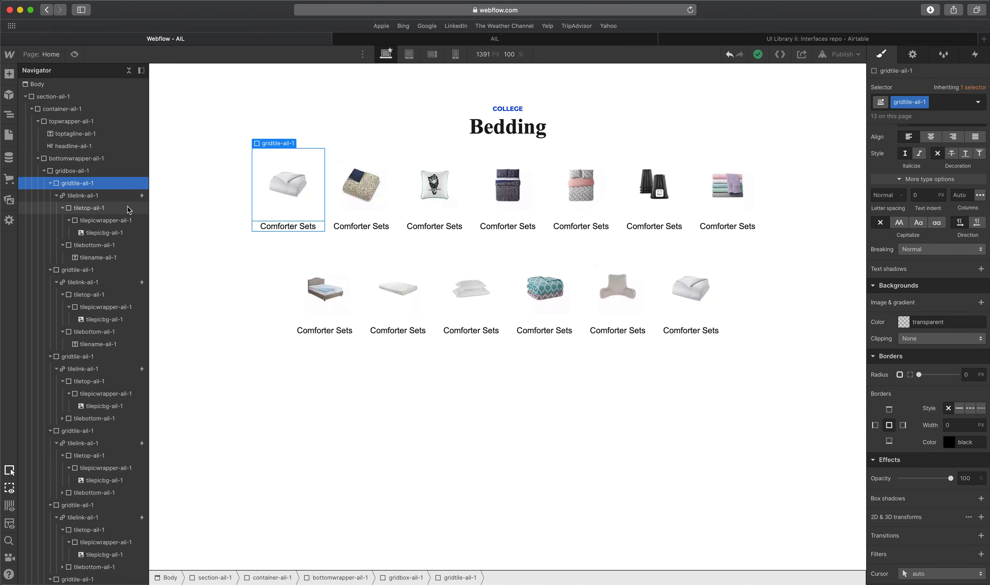
left_click(261, 224)
left_click(133, 245)
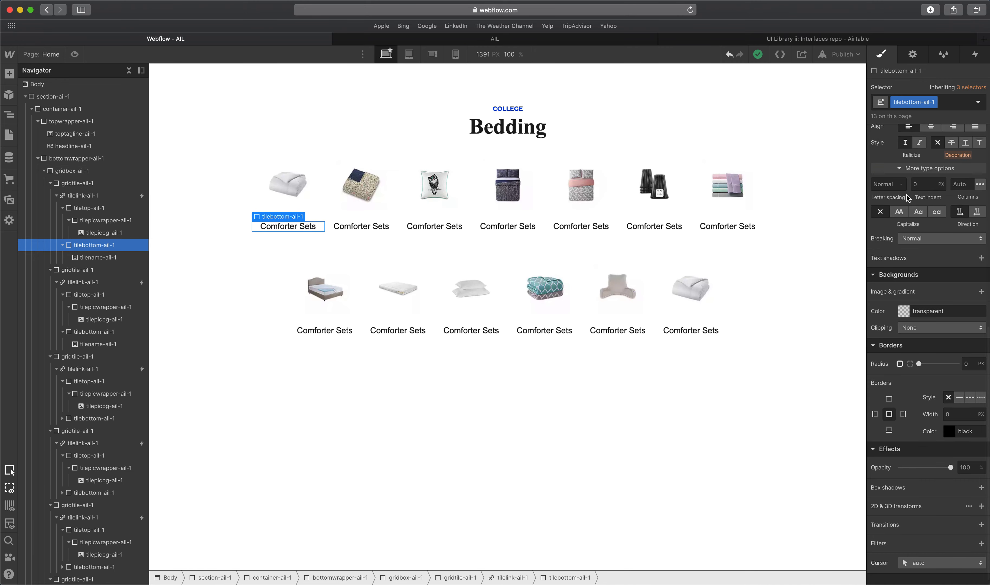
left_click(901, 209)
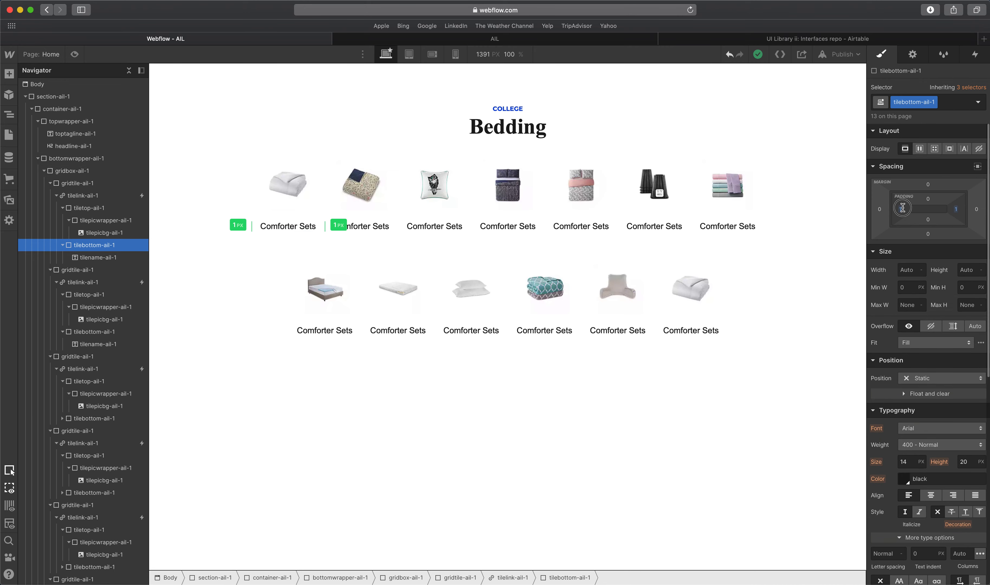
left_click_drag(903, 208, 904, 207)
Republish the site to ail-c5be41.webflow.io and return to the published page.
left_click(837, 55)
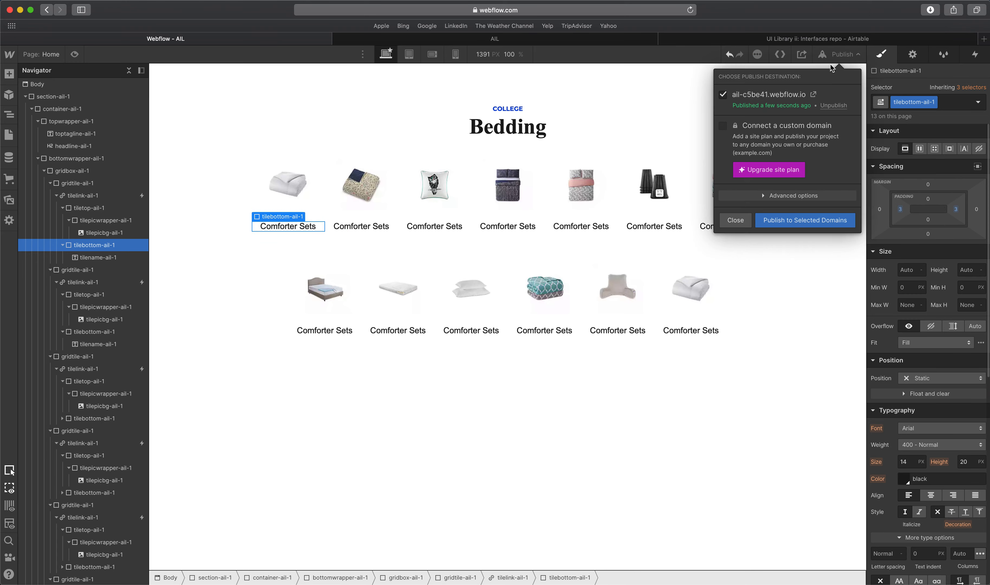
left_click(790, 219)
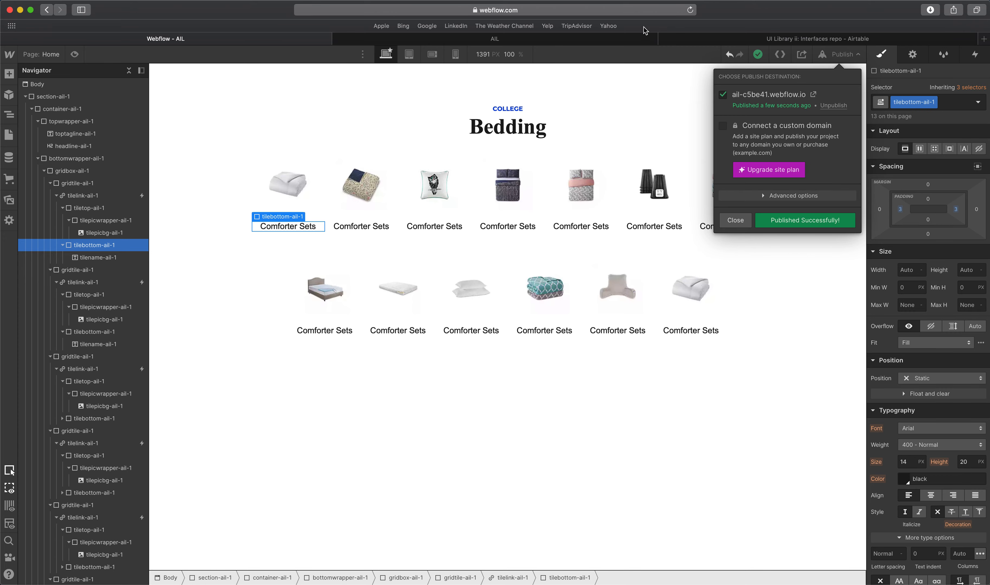
left_click(571, 38)
Using the desktop mockup in Adobe XD as reference, replace the first row's first tile label in Webflow with "Sheets".
scroll(314, 311, "left", 15)
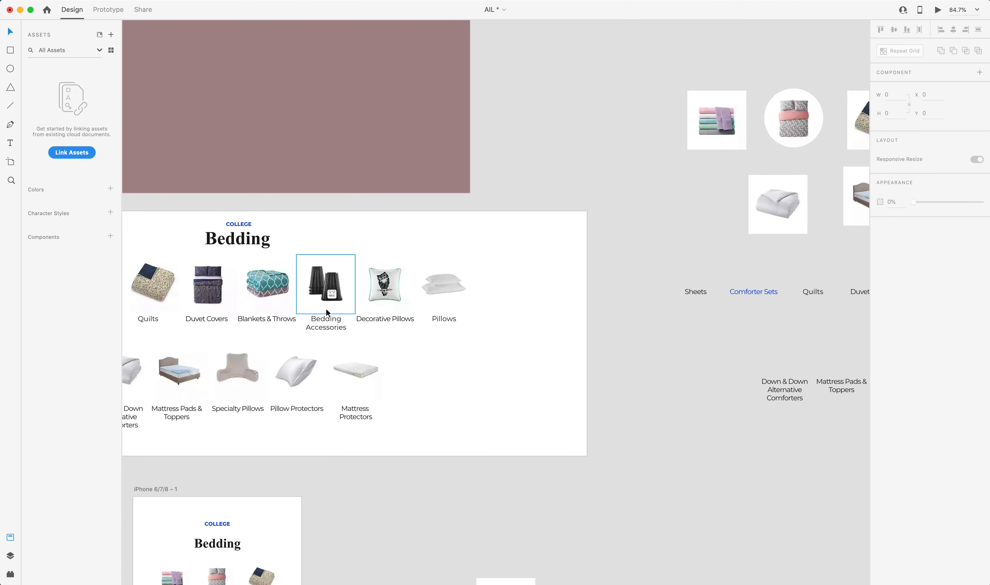
scroll(441, 304, "up", 5)
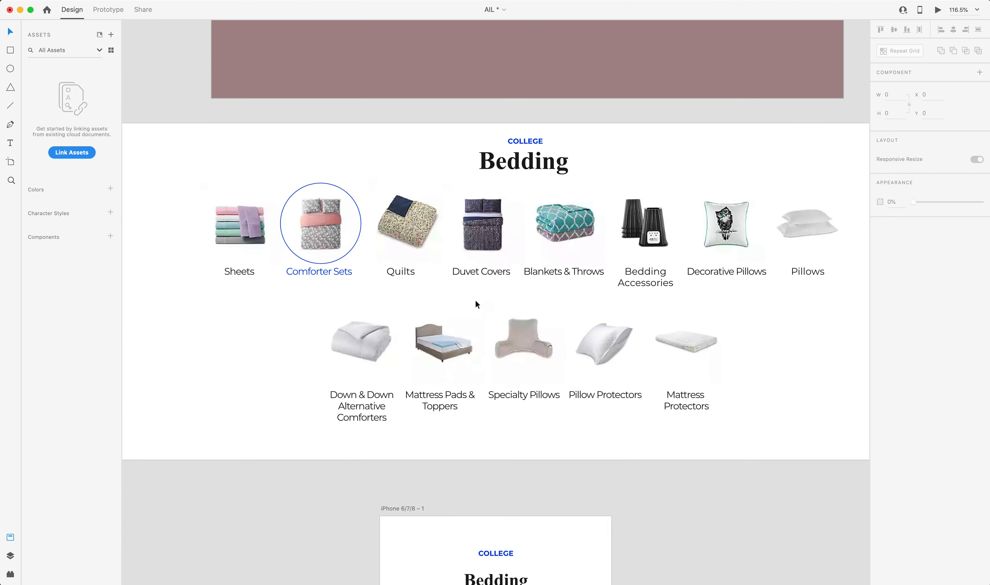
left_click(227, 293)
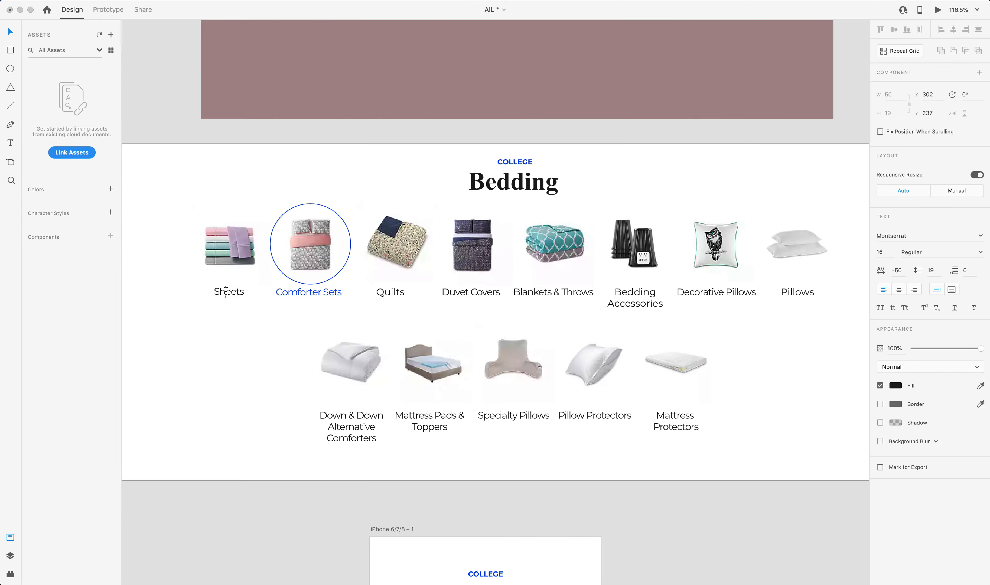
key("ctrl+Up")
left_click(360, 257)
left_click(291, 224)
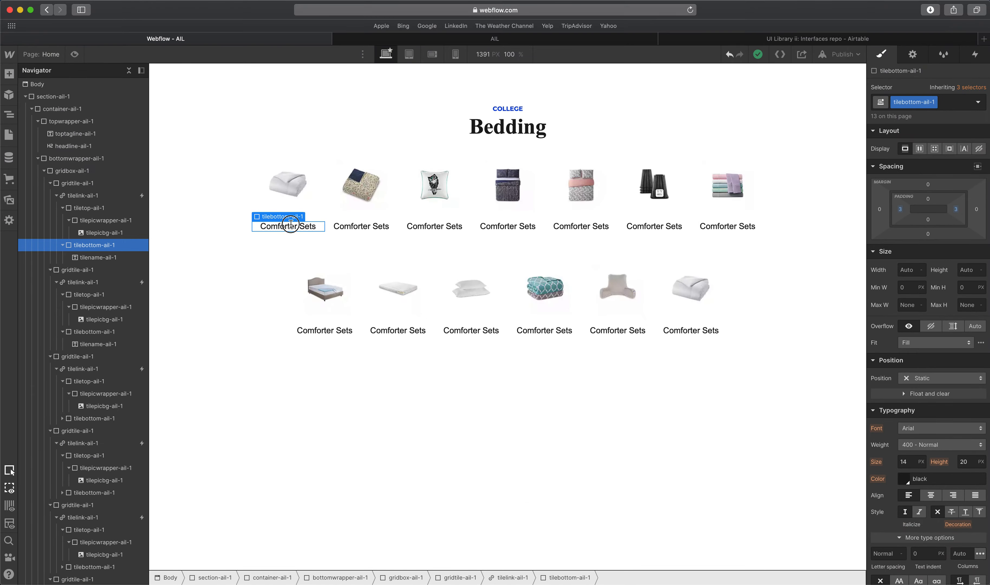
double_click(291, 225)
type("Sheets")
Copy "Quilts" from the Adobe XD mockup and paste it over the first row's third tile label in Webflow.
key("ctrl+Up")
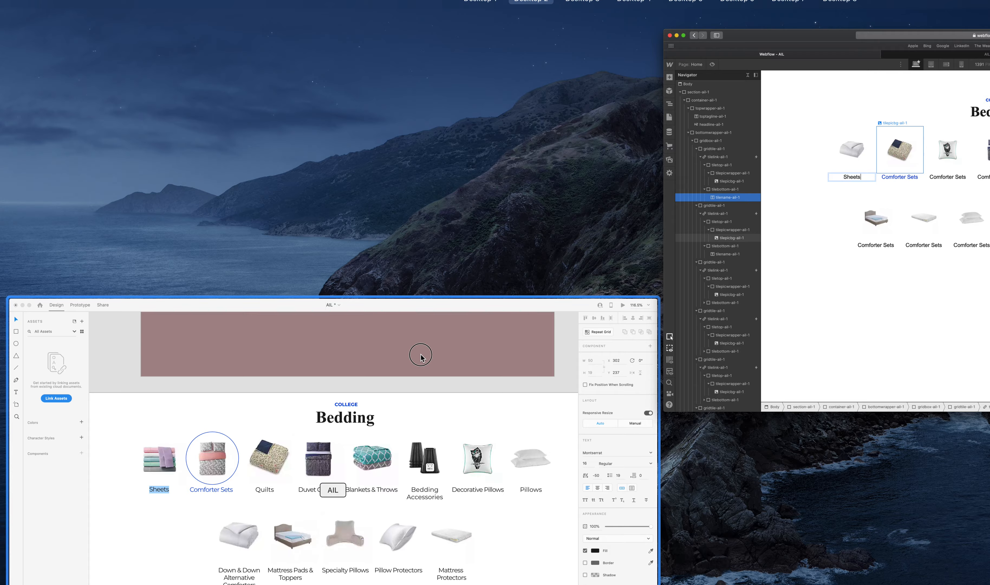
left_click(420, 357)
double_click(404, 293)
key("super+c")
key("ctrl+Up")
left_click(442, 216)
double_click(424, 223)
key("super+v")
Copy "Duvet Covers" from the Adobe XD mockup and paste it over the first row's fourth tile label in Webflow.
key("ctrl+Up")
left_click(453, 396)
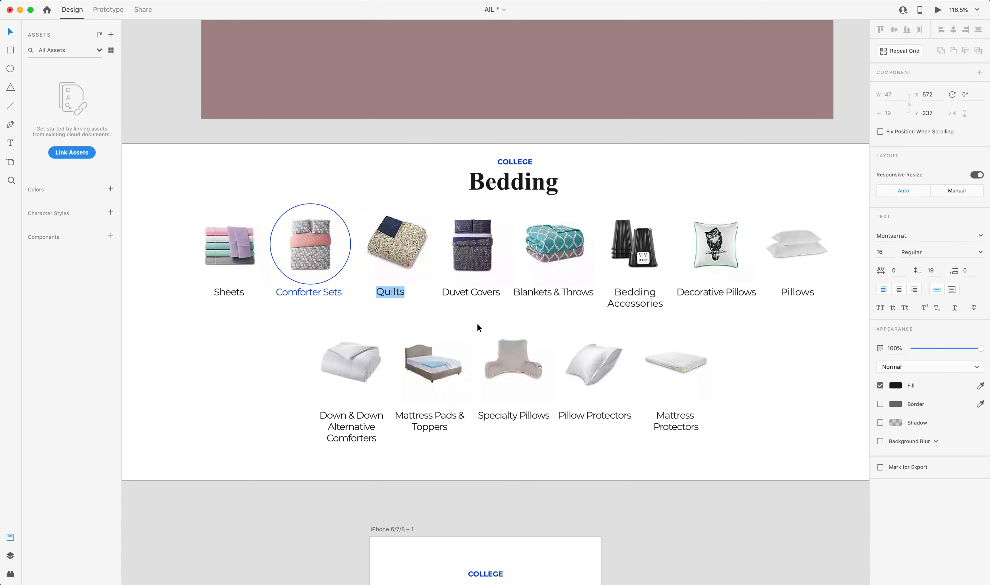
double_click(478, 292)
key("super+c")
key("ctrl+Up")
left_click(458, 301)
left_click(519, 226)
double_click(514, 226)
key("super+v")
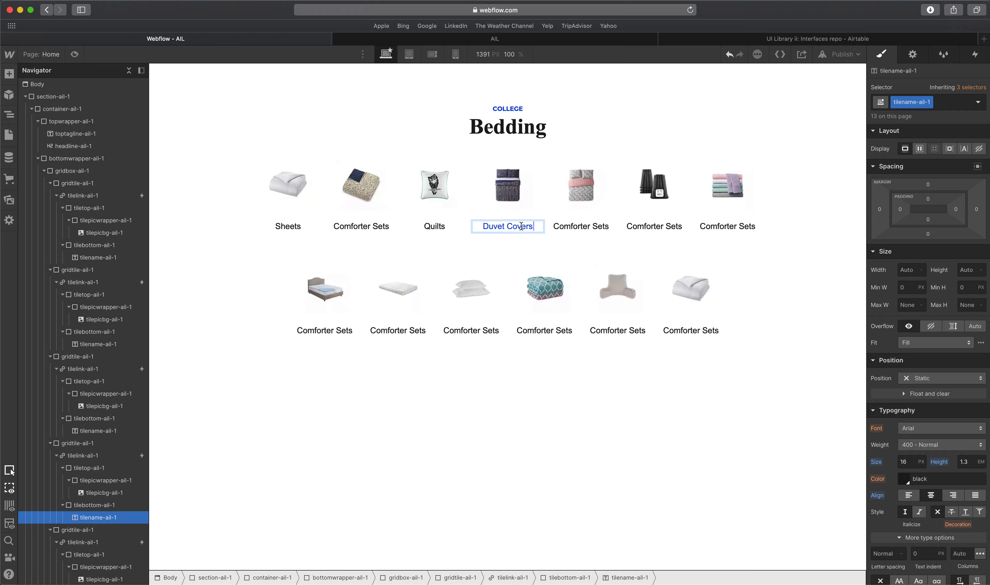
Copy "Blankets & Throws" from the Adobe XD mockup and paste it over the first row's fifth tile label in Webflow.
key("ctrl+Up")
left_click(369, 398)
double_click(554, 292)
key("super+c")
key("ctrl+Up")
left_click(496, 289)
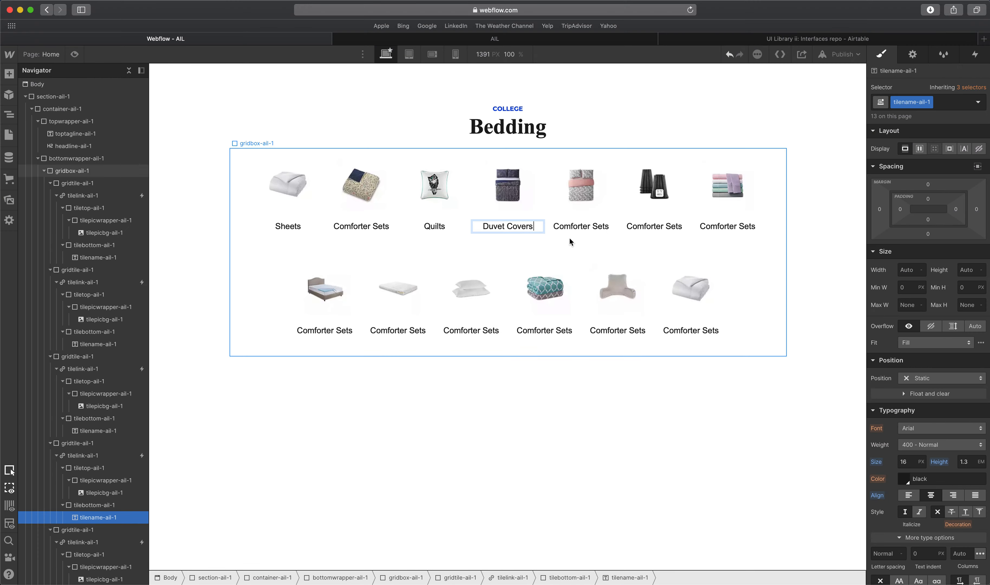
double_click(587, 226)
key("super+v")
Copy "Mattress Pads & Toppers" from the Adobe XD mockup and paste it over the second row's second tile label in Webflow.
key("ctrl+Up")
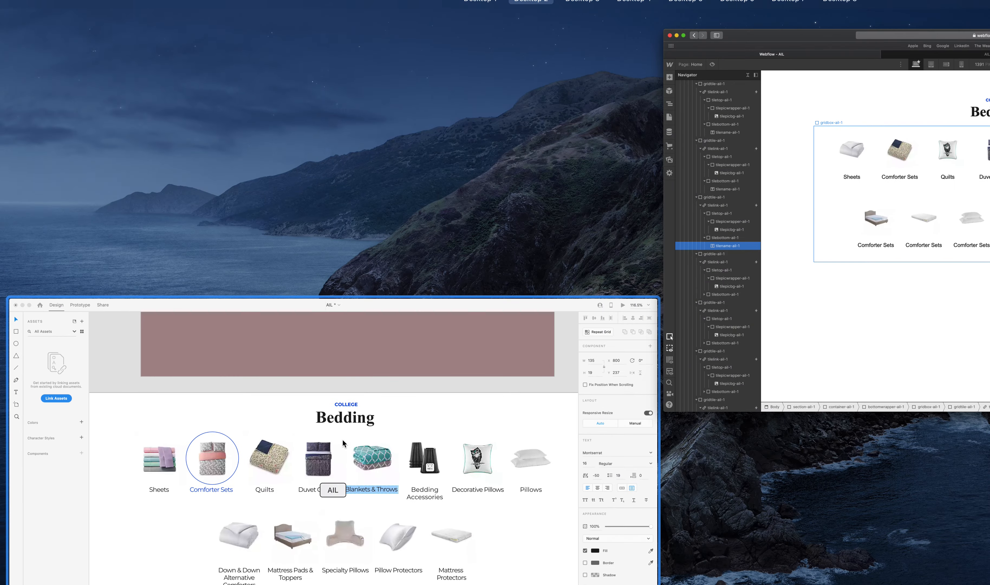
left_click(426, 423)
left_click(426, 423)
double_click(425, 423)
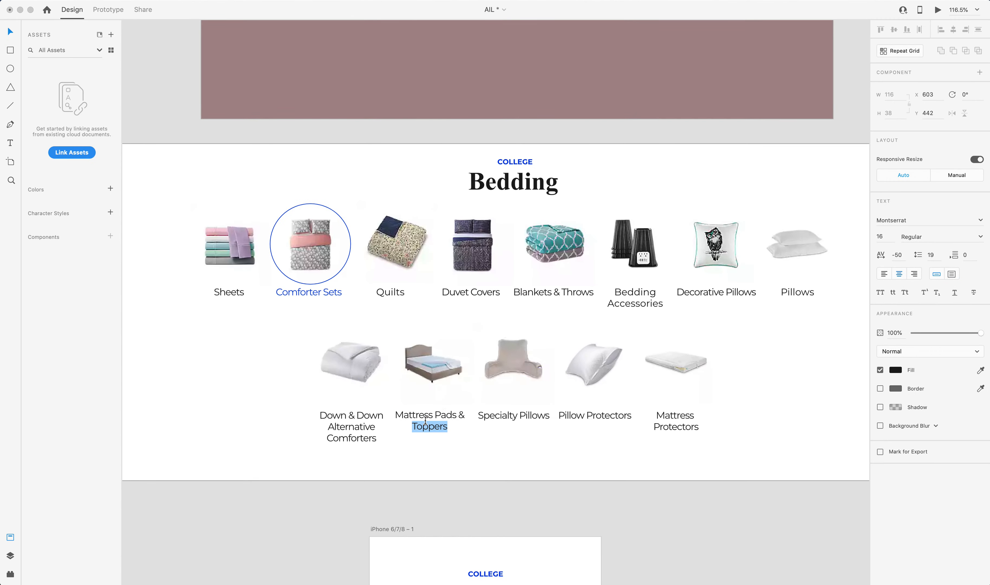
key("super+a")
key("super+c")
key("ctrl+Up")
left_click(426, 312)
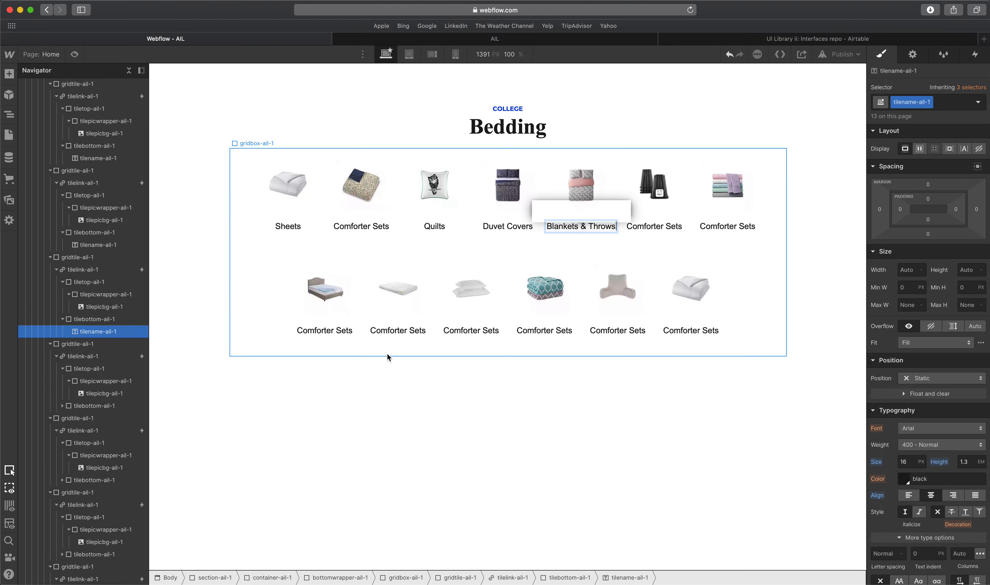
double_click(346, 331)
left_click(408, 329)
double_click(407, 330)
key("super+a")
key("super+v")
Copy "Down & Down Alternative Comforters" from the Adobe XD mockup and paste it over the second row's first tile label in Webflow.
key("ctrl+Up")
left_click(337, 428)
double_click(347, 432)
key("super+a")
key("super+c")
key("ctrl+Up")
left_click(360, 328)
double_click(337, 330)
key("super+v")
Copy "Specialty Pillows" from the Adobe XD mockup and paste it over the second row's third tile label in Webflow.
key("ctrl+Up")
left_click(419, 387)
double_click(507, 416)
key("super+c")
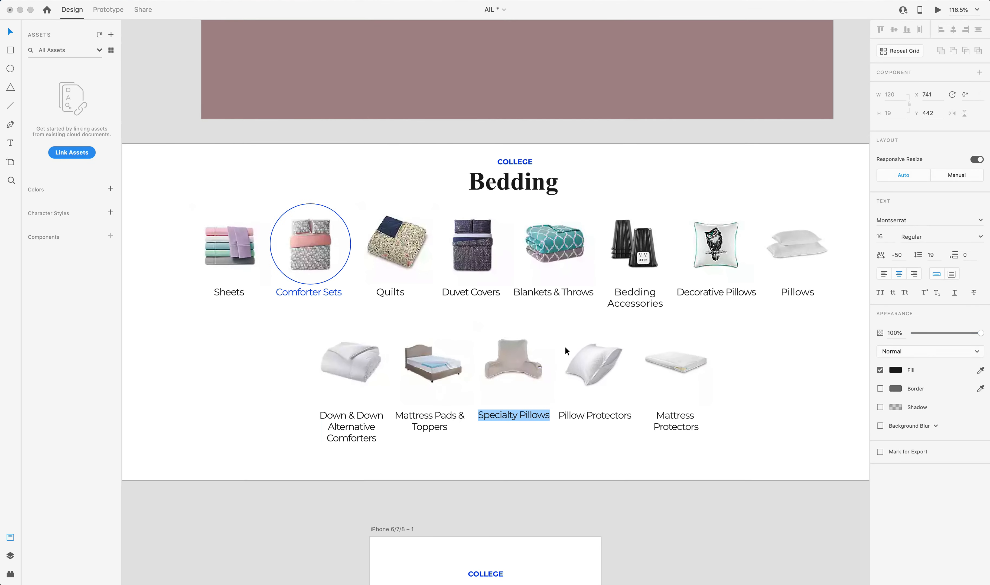
key("ctrl+Up")
left_click(495, 309)
left_click(498, 332)
double_click(498, 332)
key("super+v")
Copy "Mattress Protectors" from the Adobe XD mockup and paste it over the second row's last tile label in Webflow.
key("ctrl+Up")
left_click(545, 449)
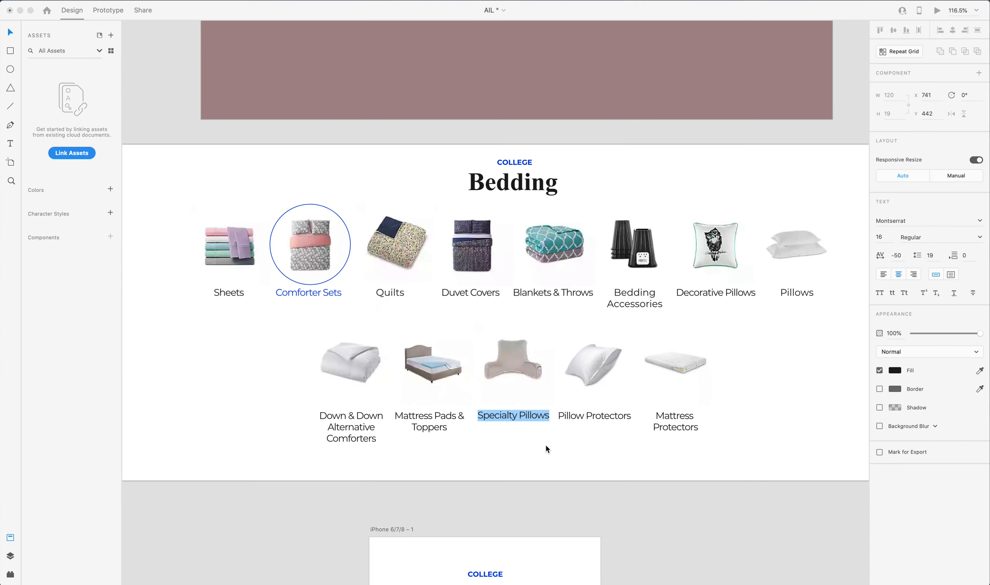
double_click(667, 425)
key("super+c")
key("ctrl+Up")
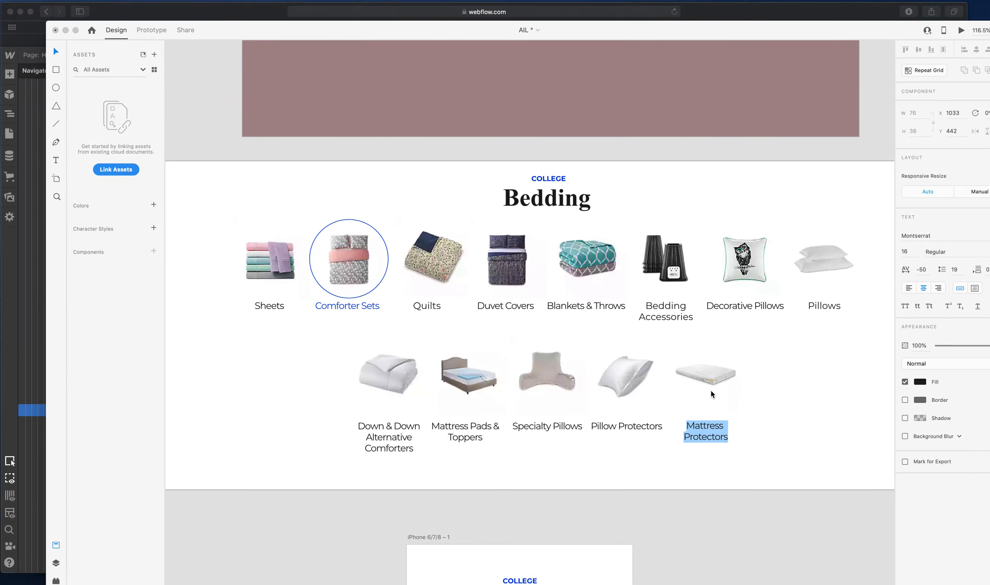
left_click(398, 321)
left_click(665, 336)
double_click(678, 333)
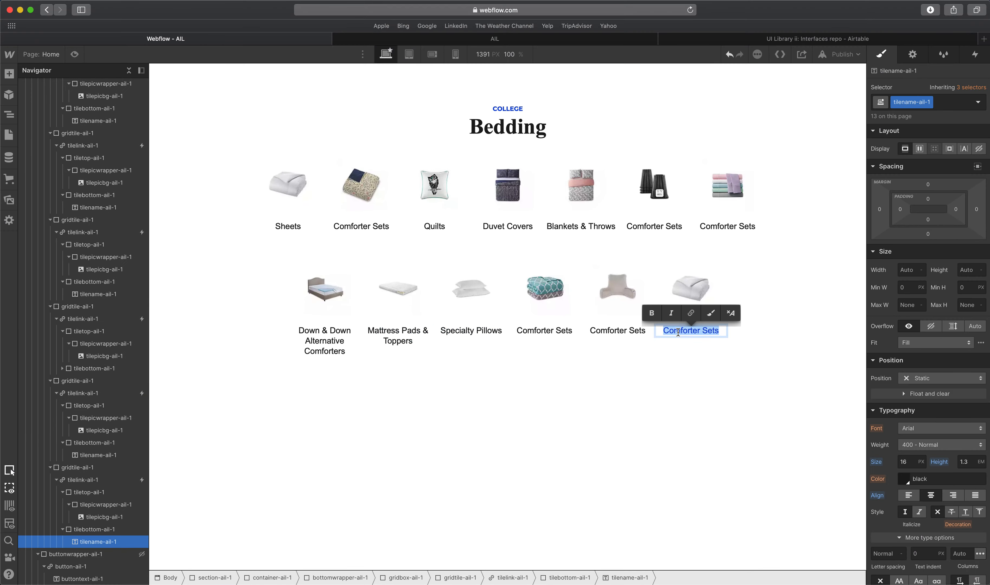
key("super+v")
Copy "Specialty Pillows" from the Adobe XD mockup and paste it over the second row's fourth tile label in Webflow.
key("ctrl+Up")
left_click(442, 399)
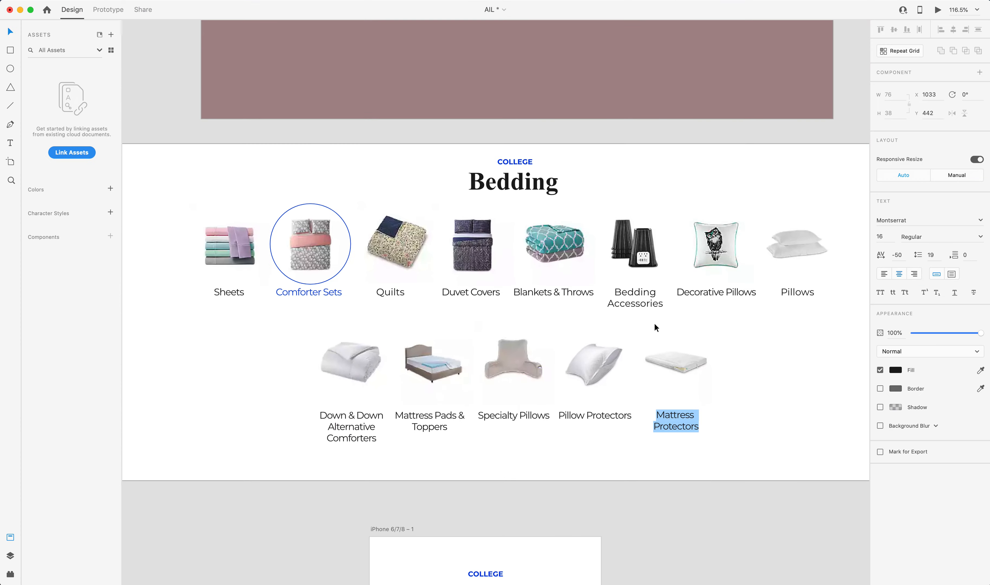
double_click(596, 416)
double_click(507, 414)
key("super+c")
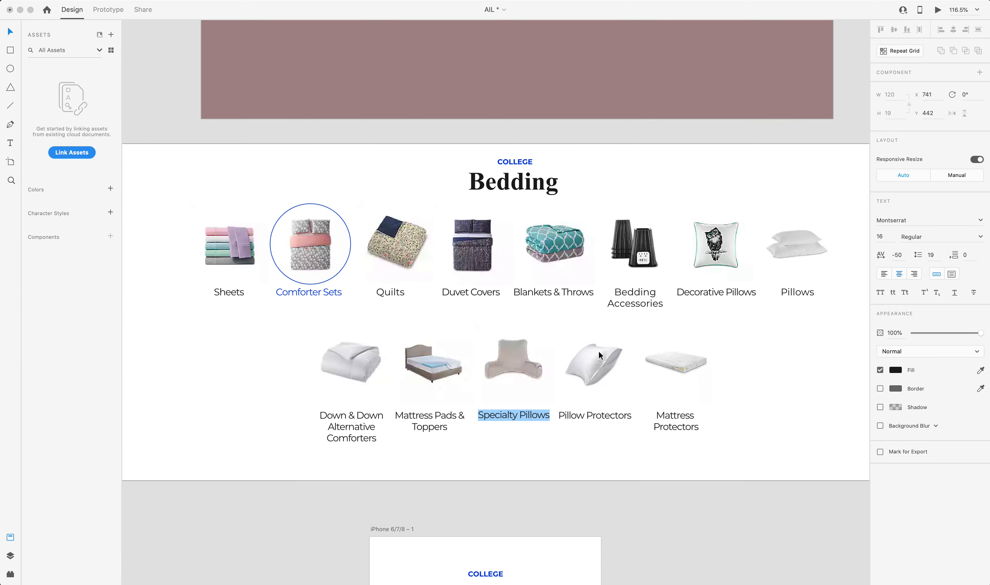
key("ctrl+Up")
left_click(593, 340)
left_click(570, 336)
double_click(574, 334)
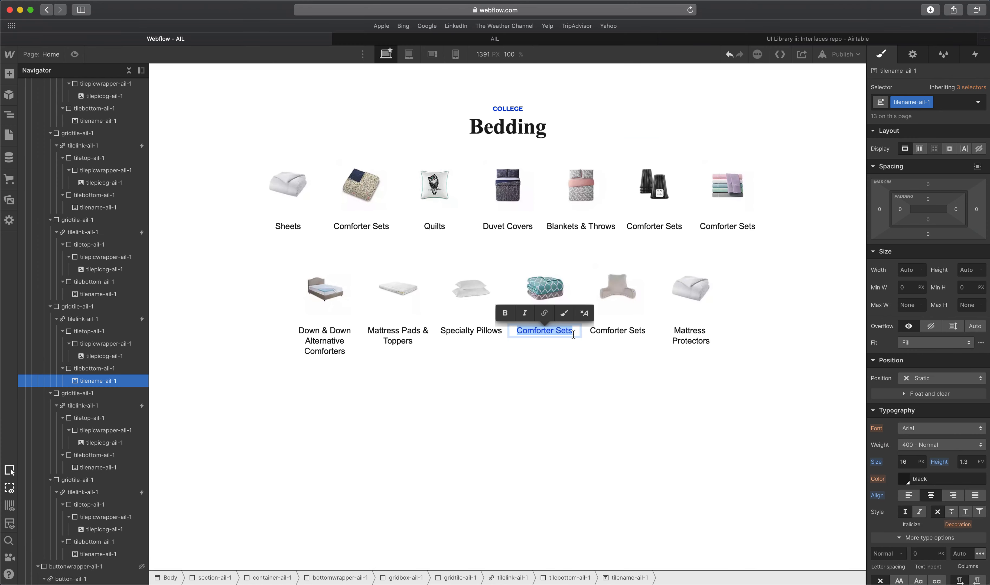
key("super+v")
Paste "Specialty Pillows" over the label of the first row's last tile.
left_click(727, 227)
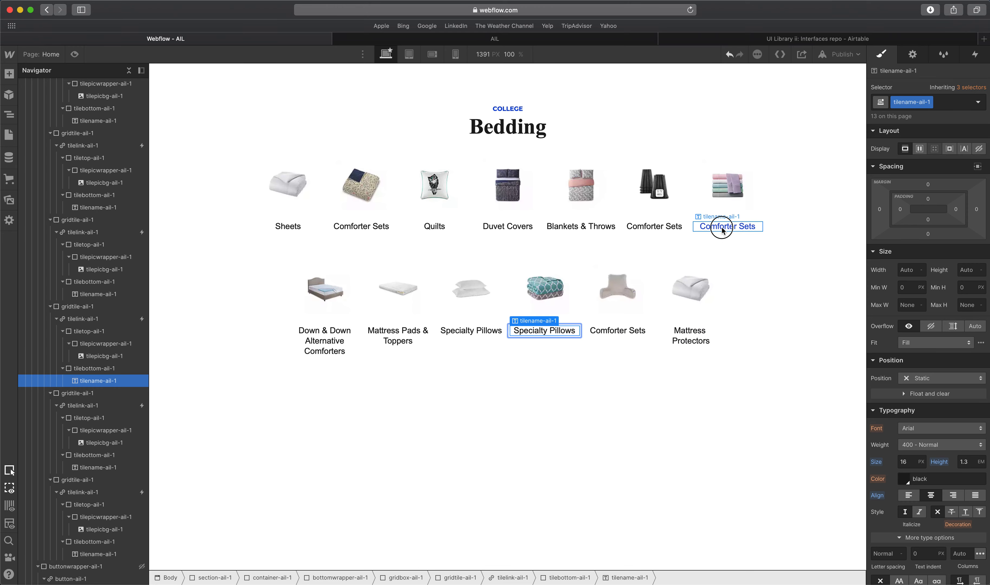
double_click(722, 227)
key("super+v")
left_click(677, 333)
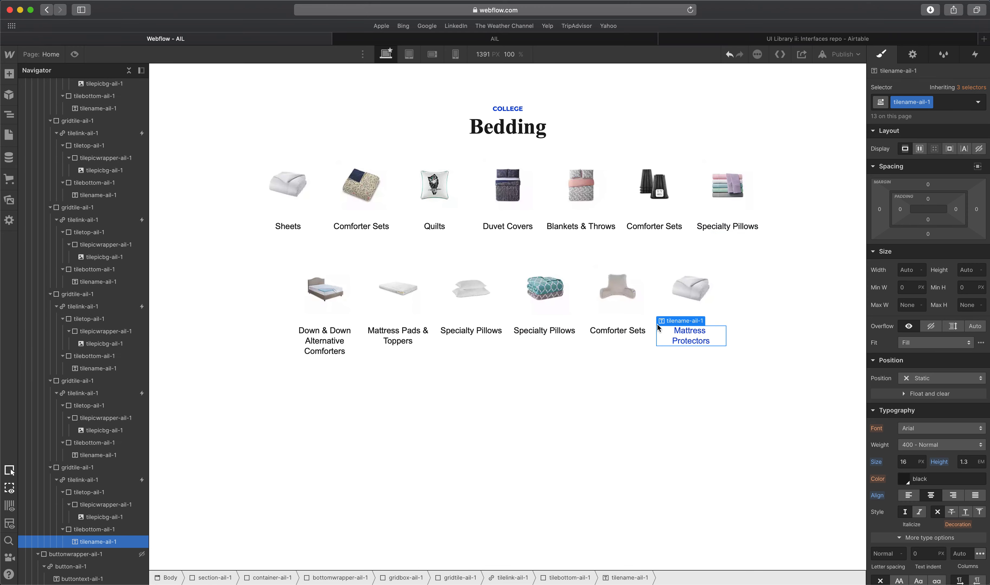
left_click(596, 337)
Publish the page to the selected webflow.io domain, checking the tile layout at the tablet and mobile breakpoints and on the live site.
left_click(843, 54)
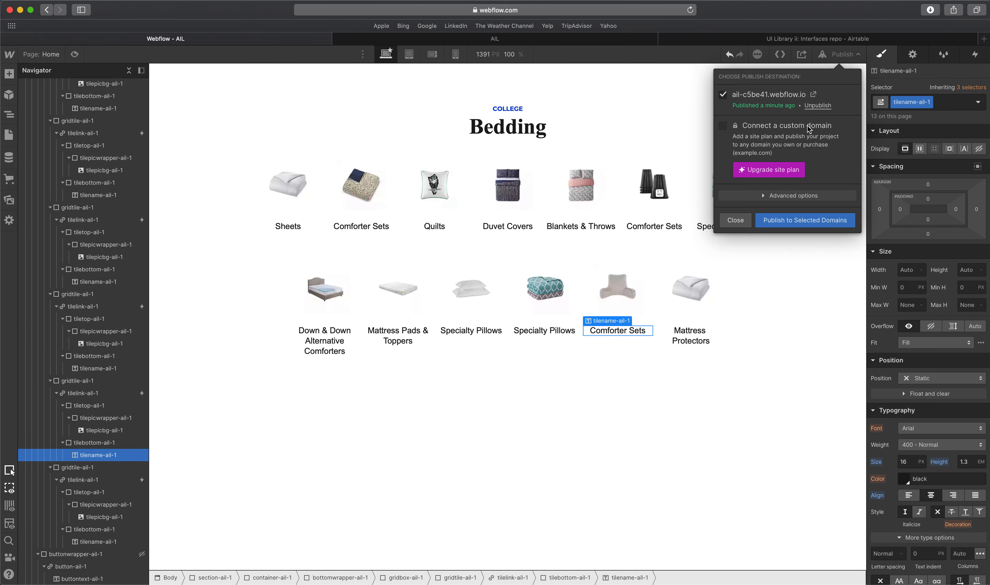
left_click(795, 219)
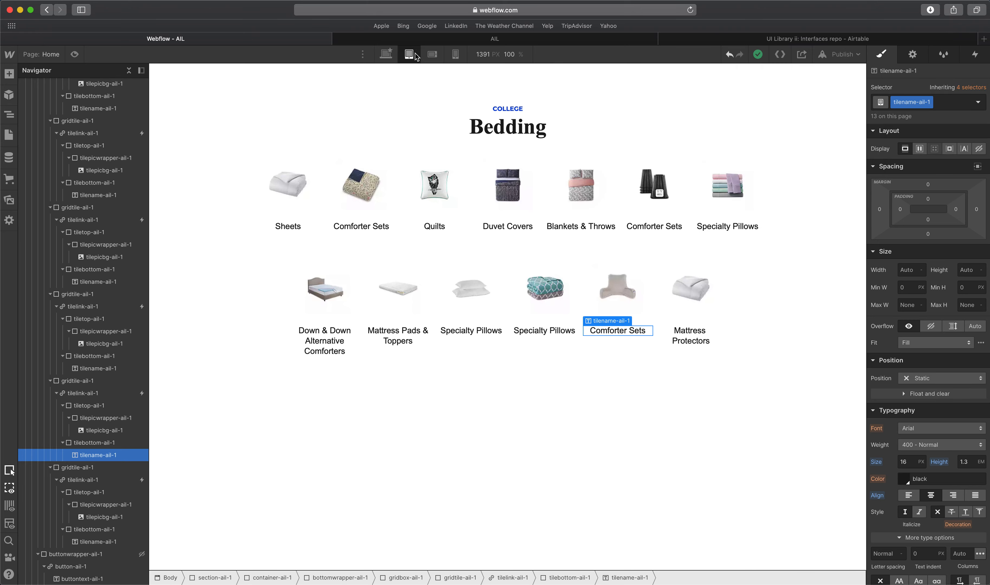
left_click(409, 54)
left_click(432, 55)
left_click(455, 54)
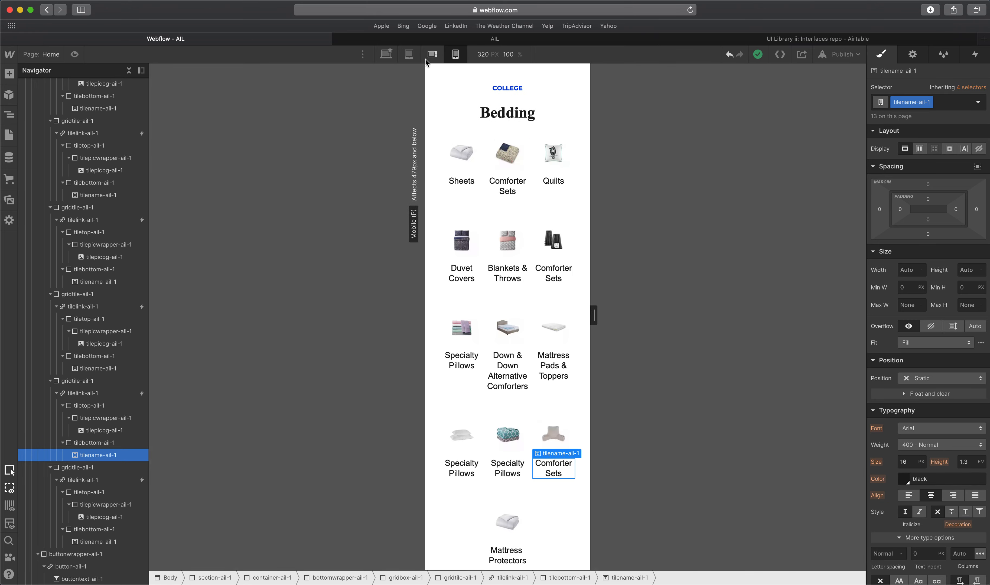
left_click(386, 54)
left_click(506, 182)
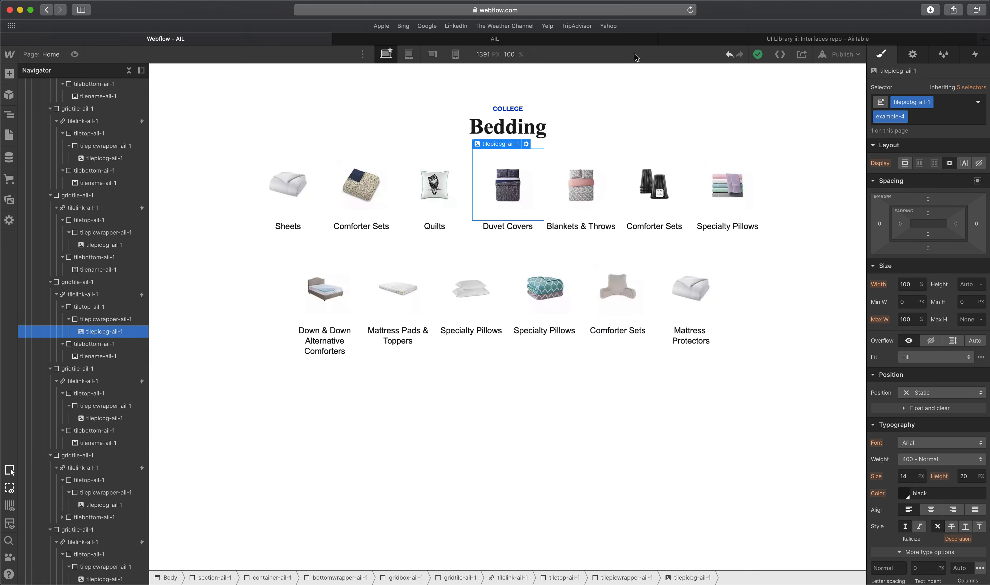
left_click(636, 37)
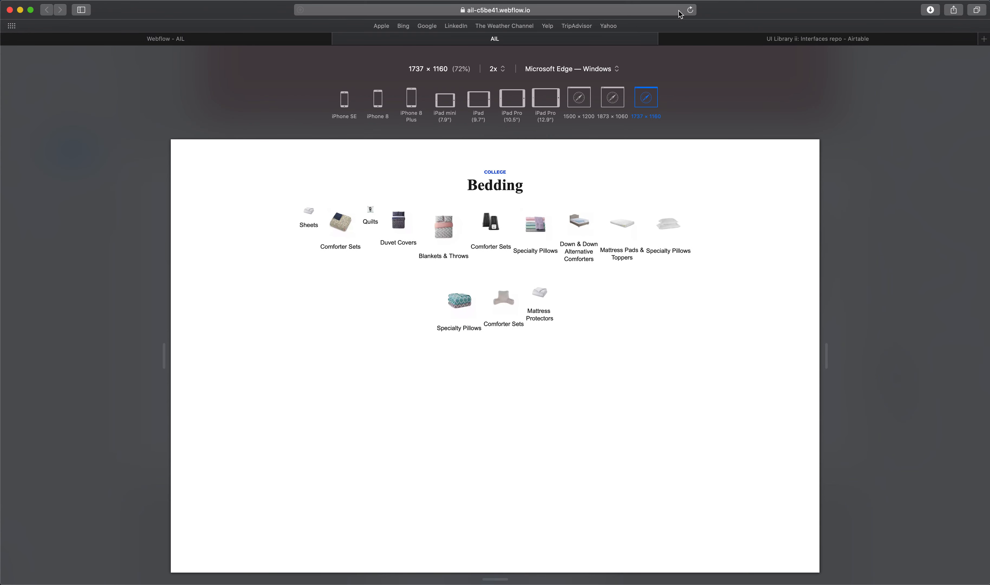
left_click(267, 36)
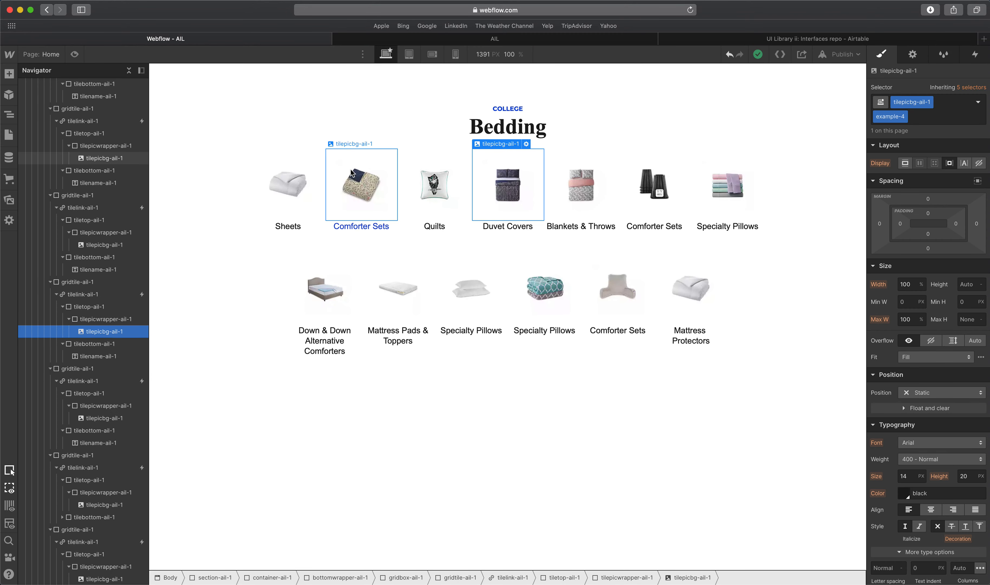
Give the gridtile class custom flex child sizing with grow 0, shrink 0 and basis Auto.
left_click(276, 215)
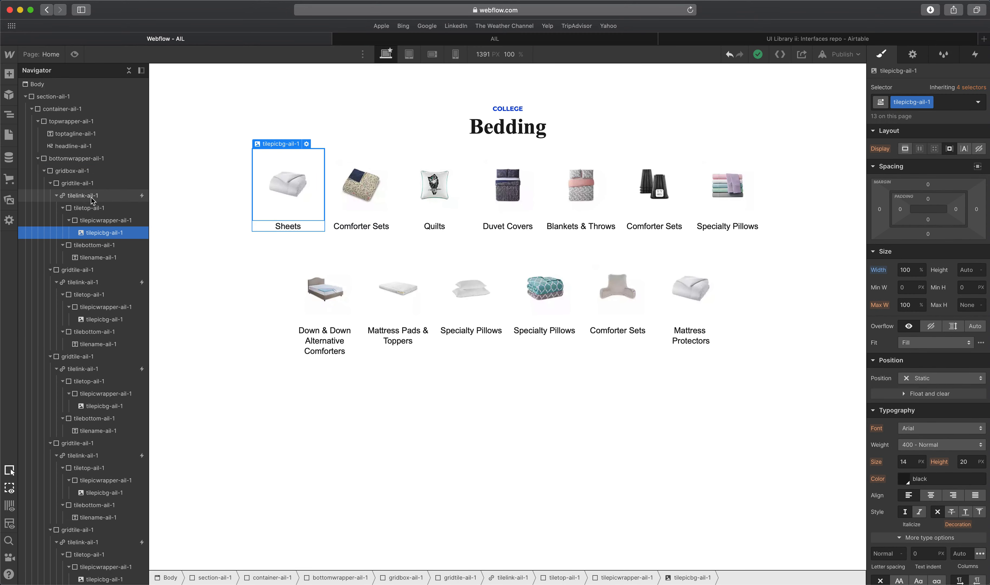
left_click(75, 195)
left_click(75, 184)
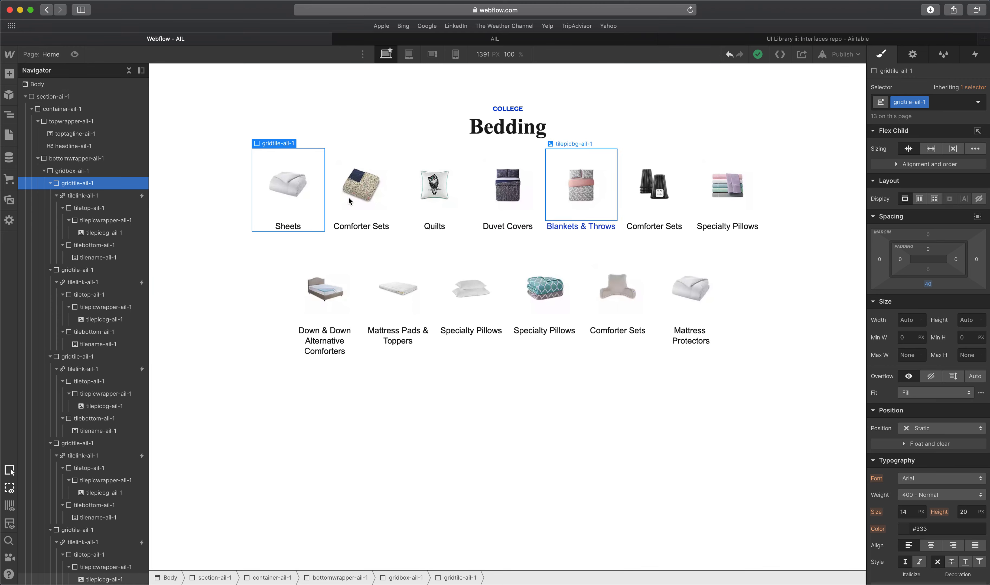
left_click(51, 183)
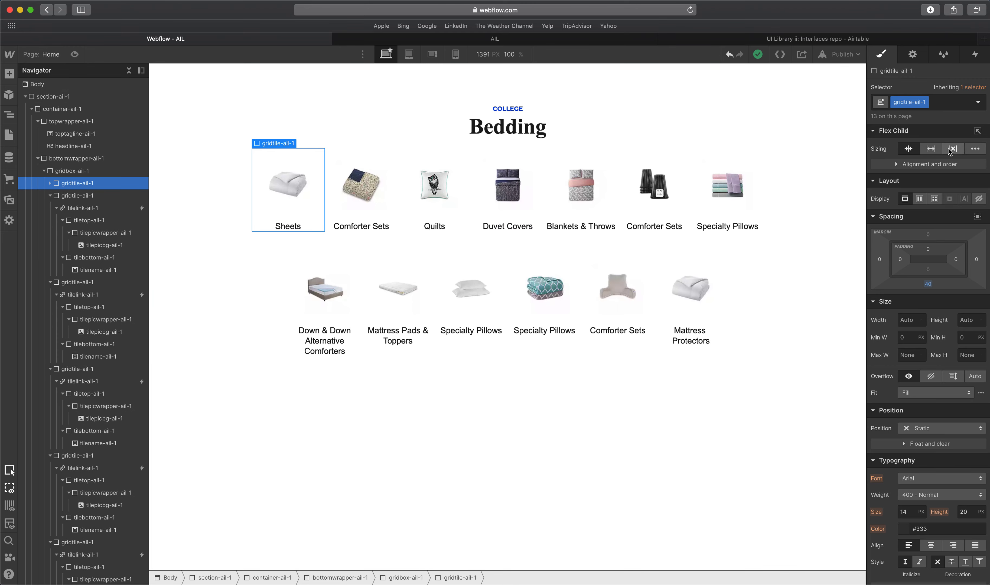
left_click(975, 149)
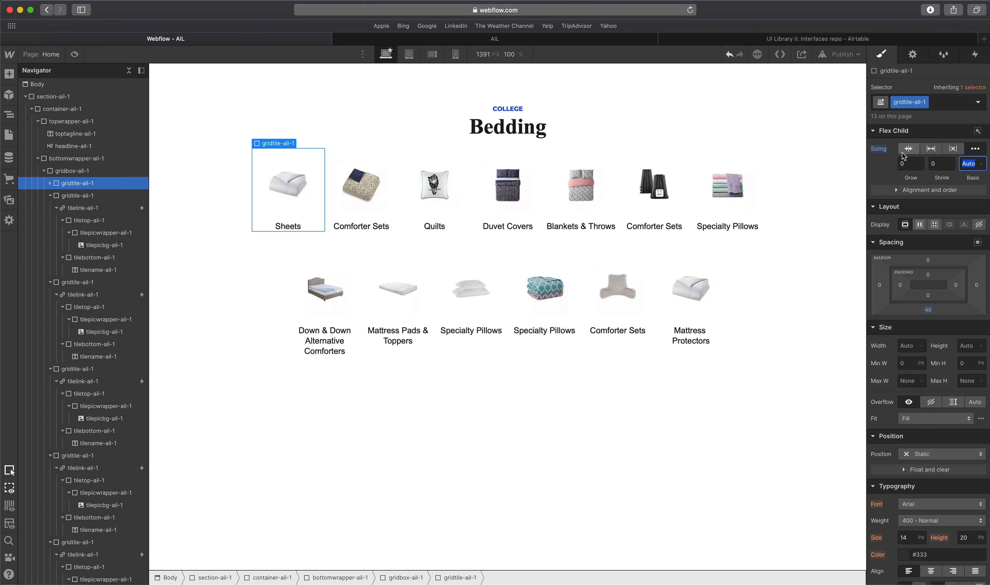
Republish the site with the new flex sizing and check the tile layout on the live page.
left_click(845, 54)
left_click(796, 221)
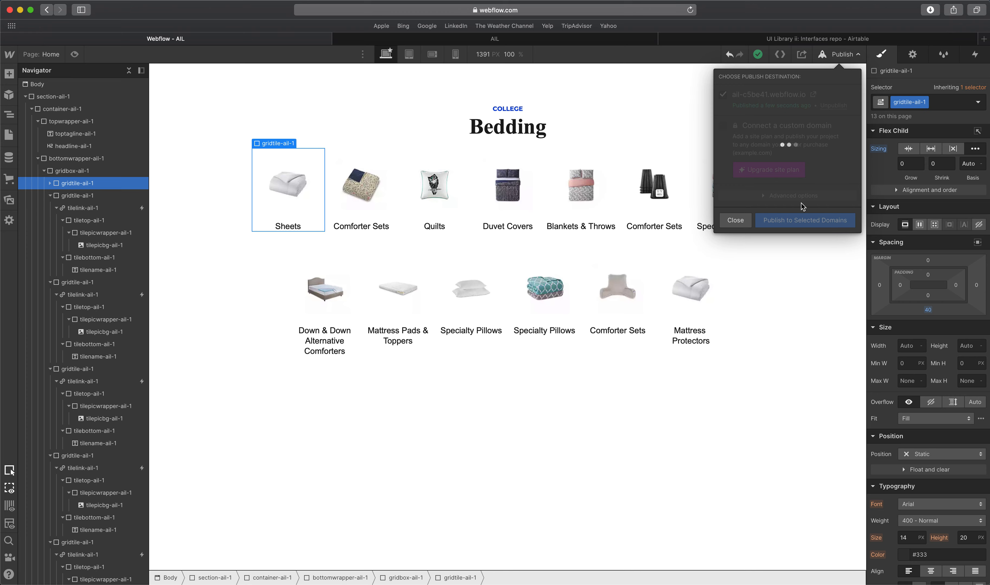
left_click(601, 39)
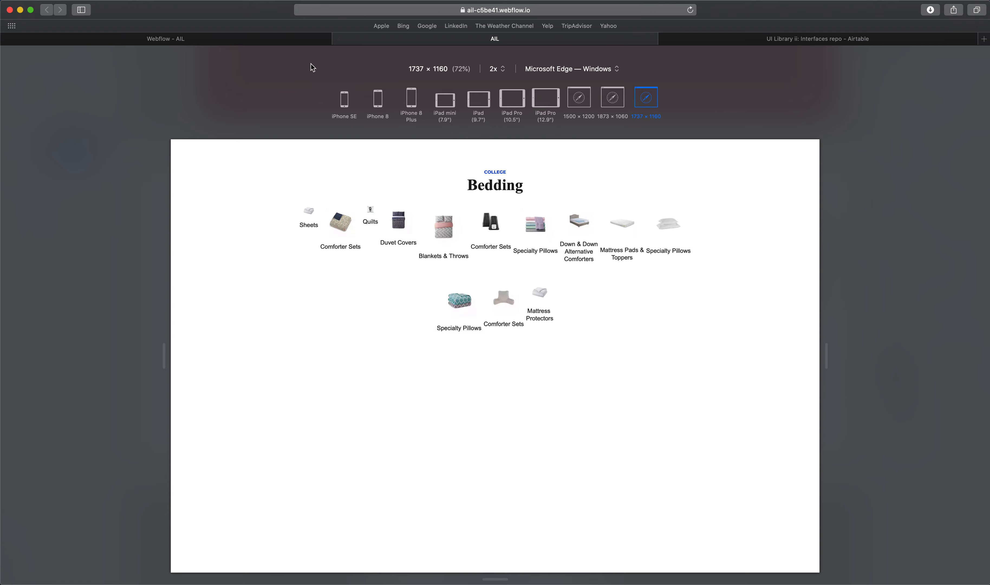
left_click(297, 38)
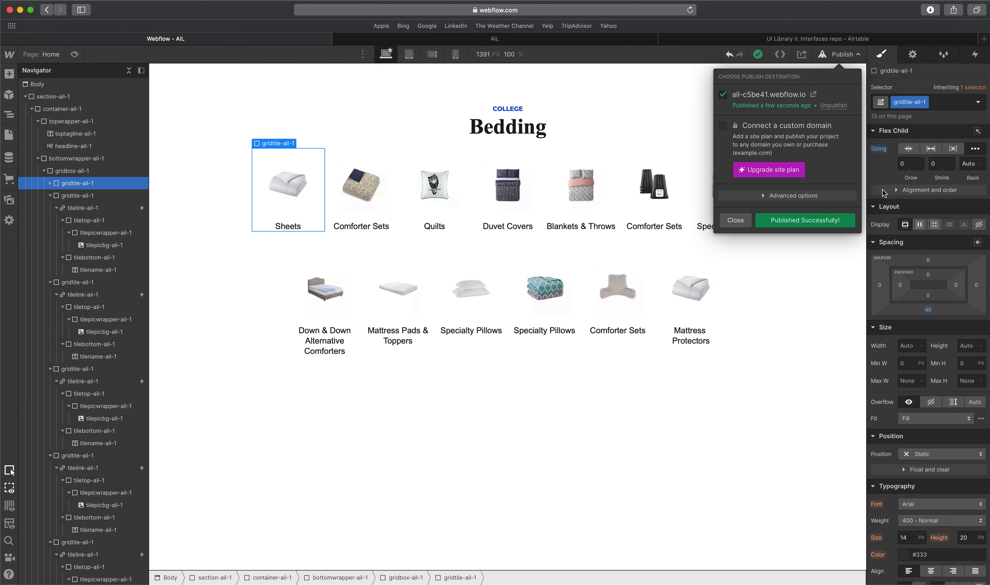
left_click(735, 220)
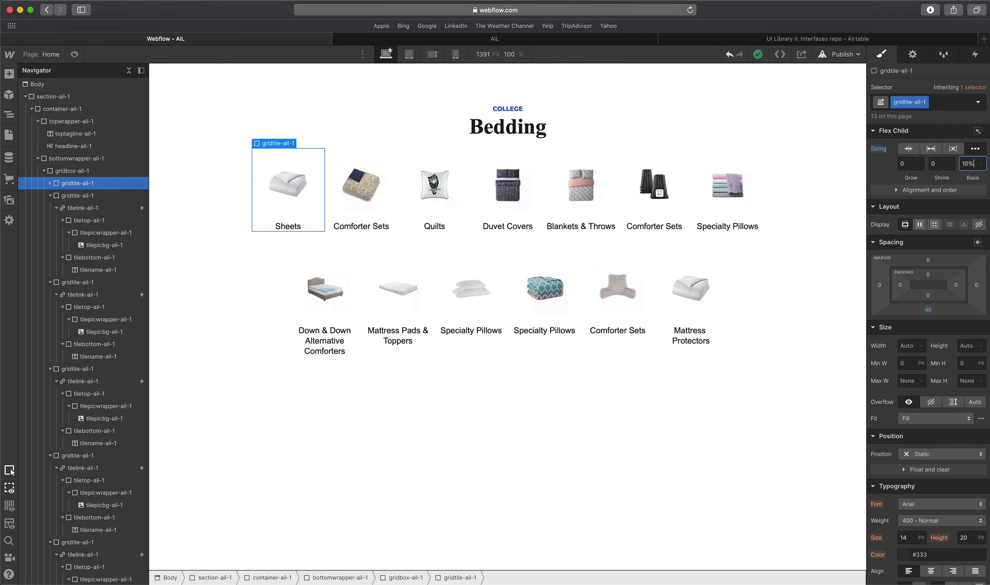
Try flex basis values of 10% and 13% on the gridtile class and settle on 12%.
key("Tab")
left_click(965, 163)
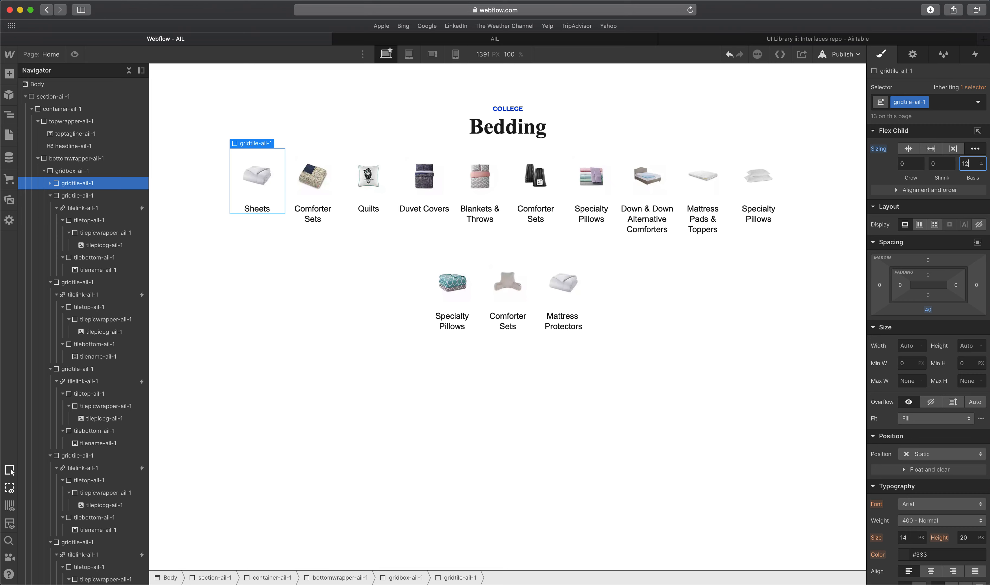
key("Tab")
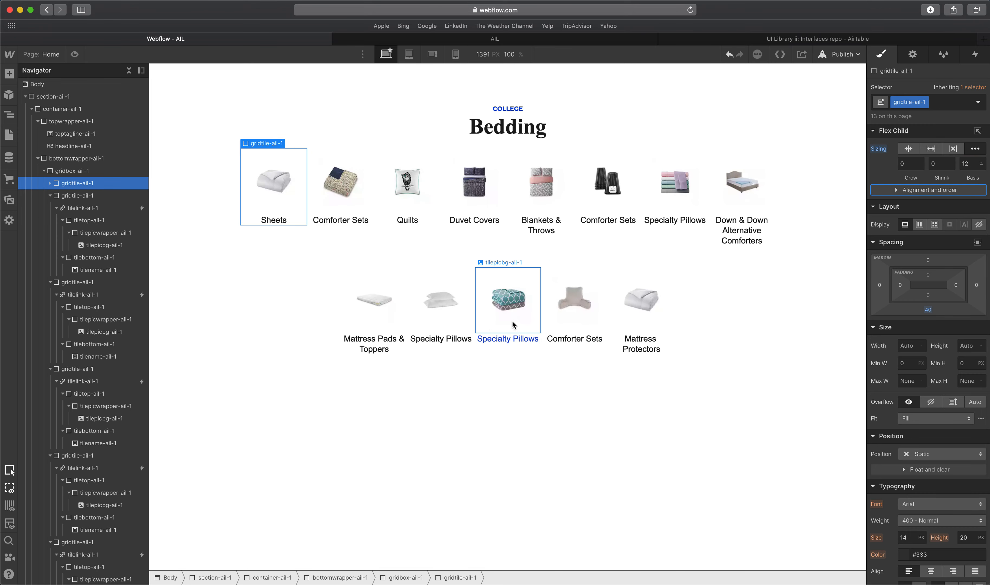
left_click(966, 165)
type("13")
key("Tab")
left_click(966, 165)
type("12")
key("Tab")
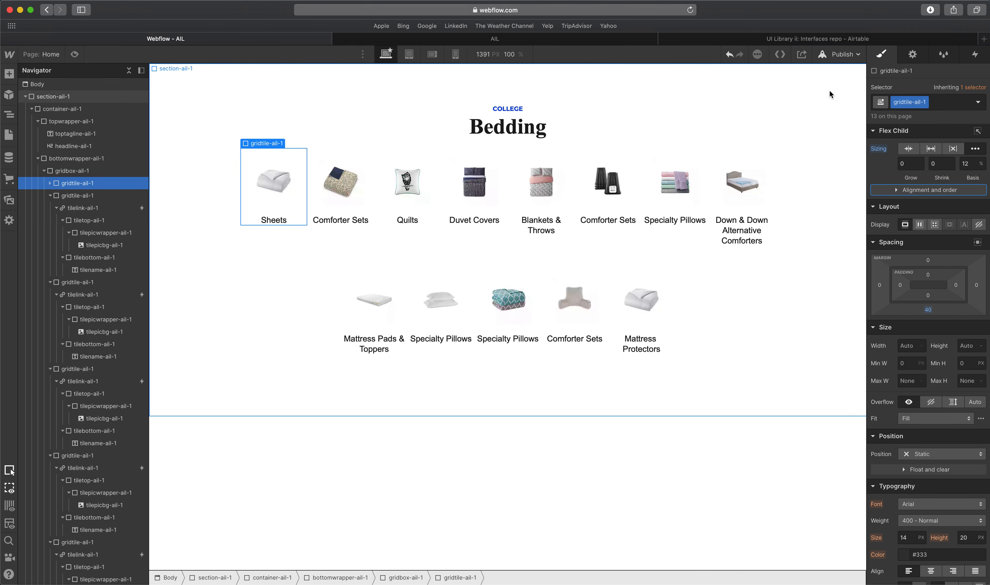
Publish the site with the 12% tile basis and inspect both tile rows on the live page.
left_click(843, 55)
left_click(801, 221)
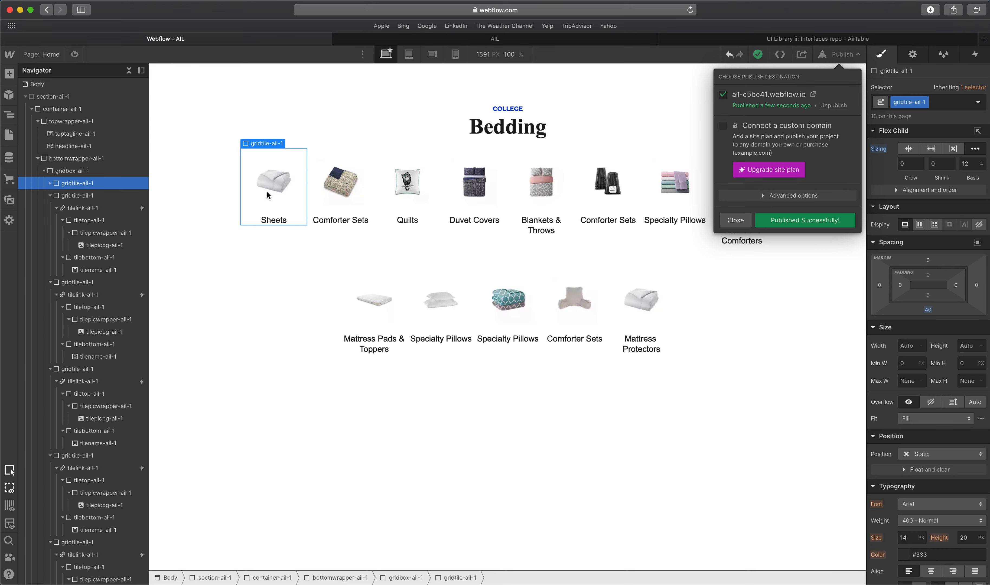
left_click(271, 220)
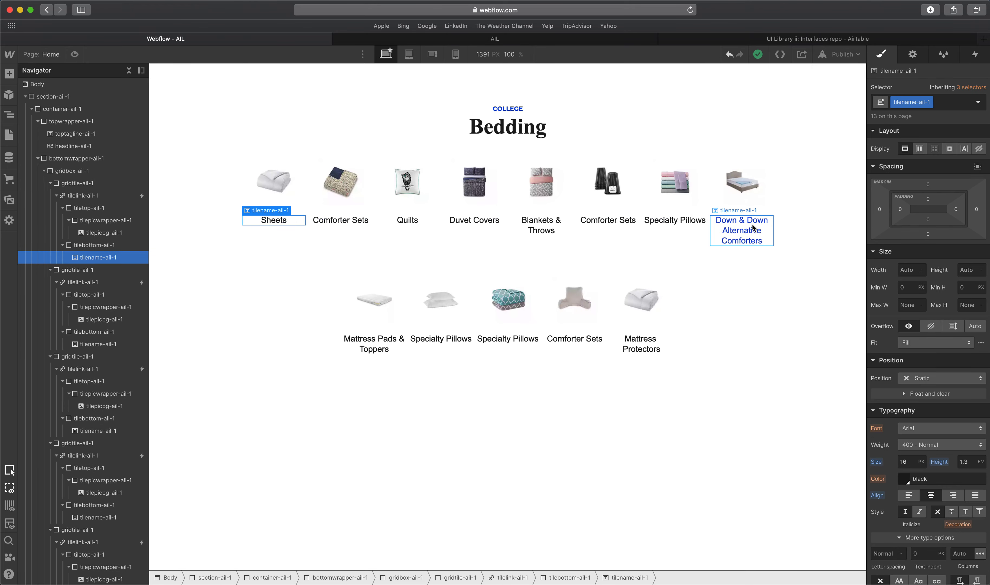
left_click(484, 40)
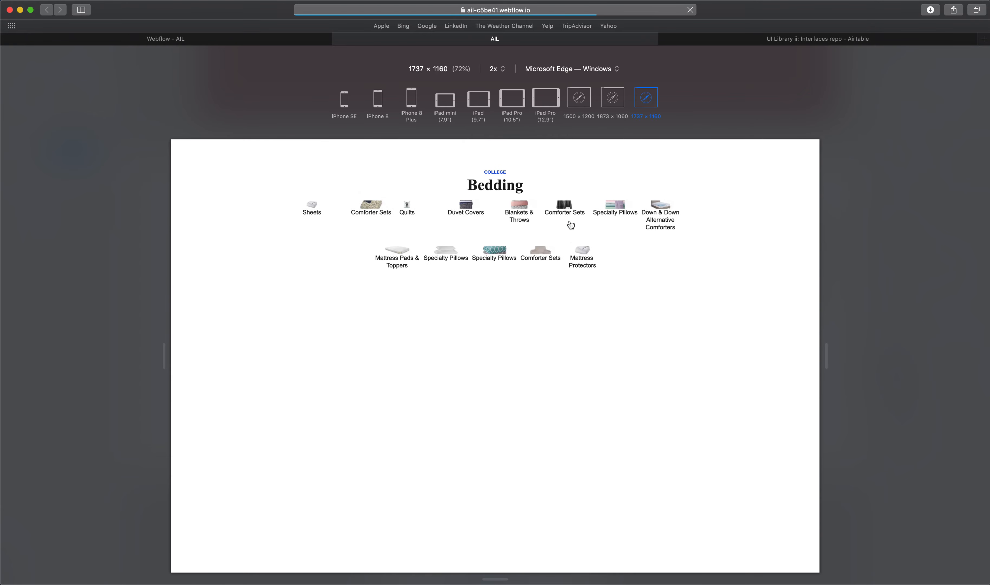
left_click(293, 38)
Create the "1920px and up" breakpoint and set the gridtile's flex basis to 12% at that size.
left_click(268, 201)
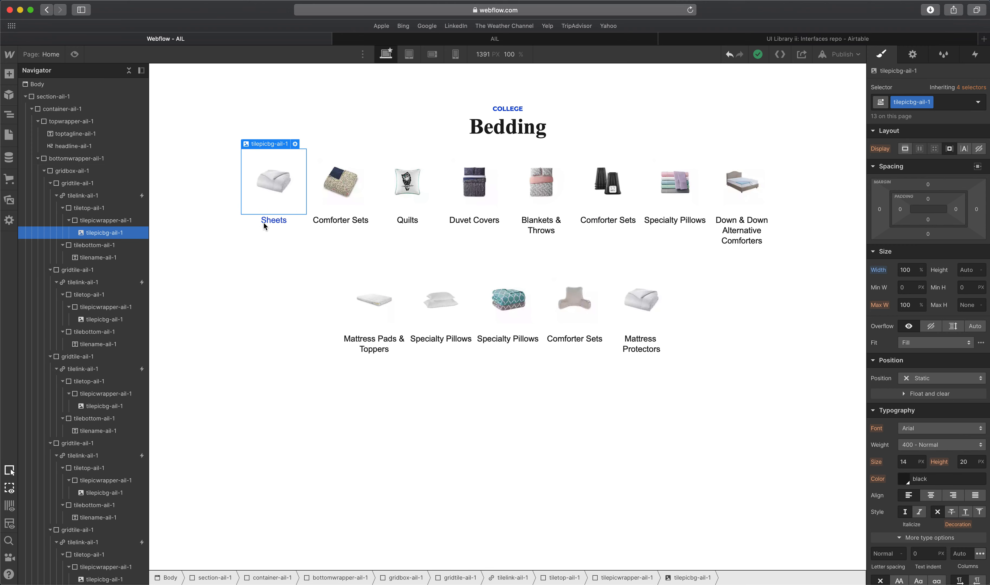
left_click(76, 196)
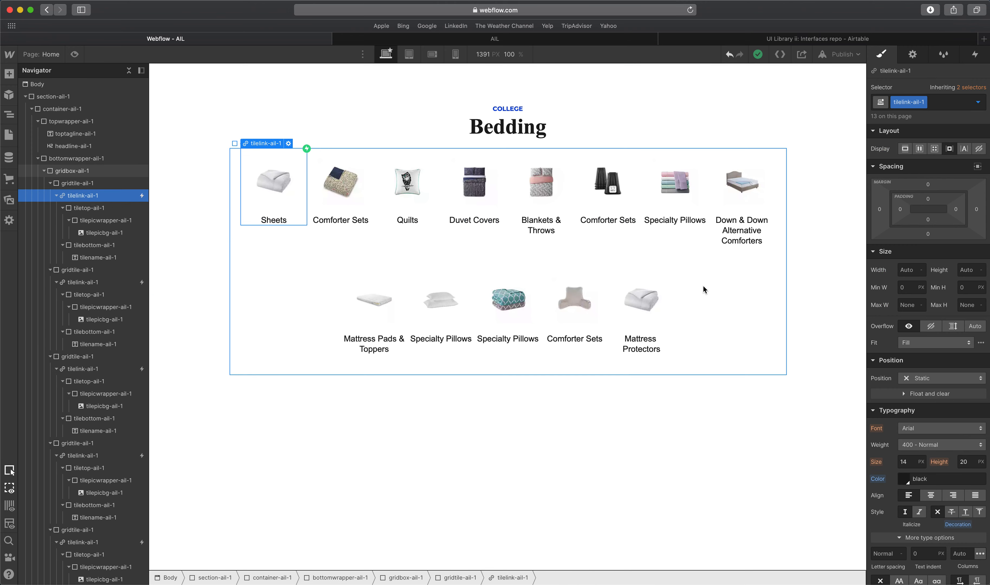
left_click(66, 183)
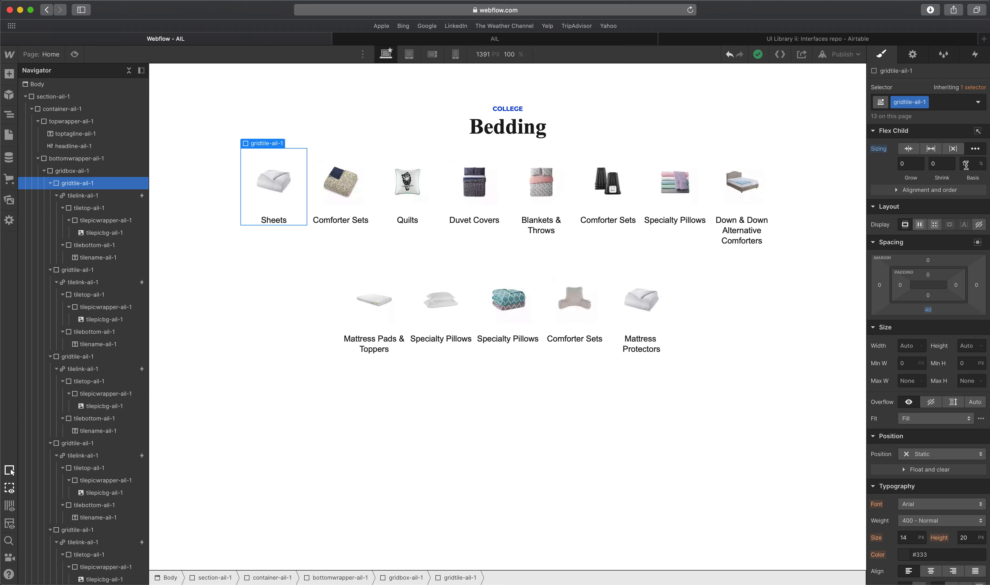
left_click(363, 56)
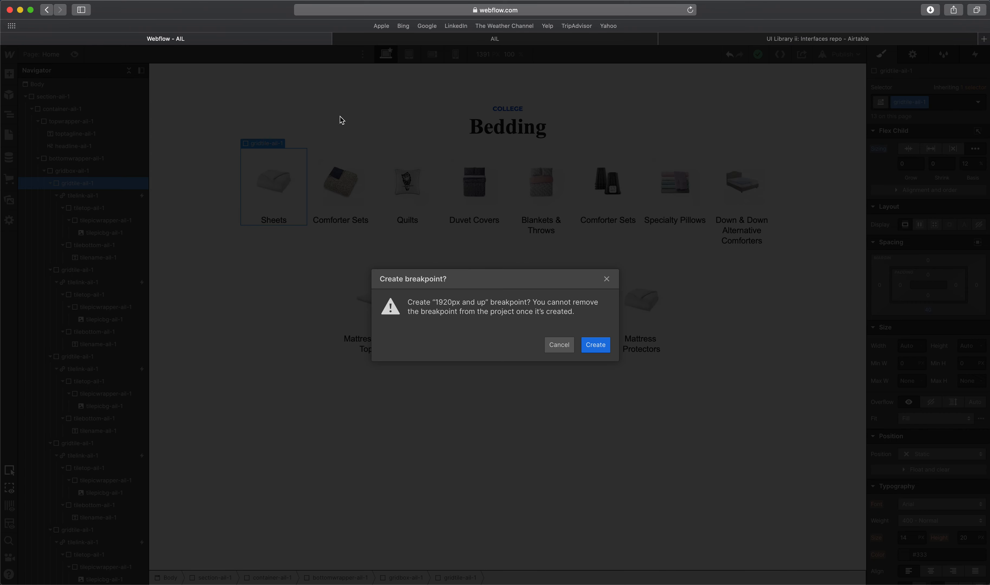
left_click(597, 347)
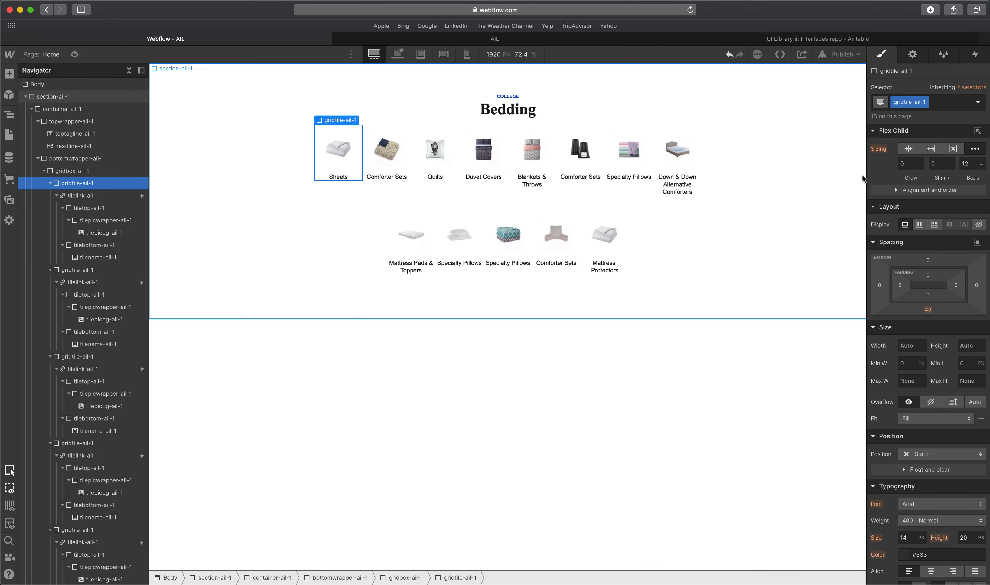
left_click(966, 165)
type("12")
key("Return")
Return to the base desktop breakpoint, then publish the site and check the tiles on the live page.
left_click(404, 55)
left_click(710, 114)
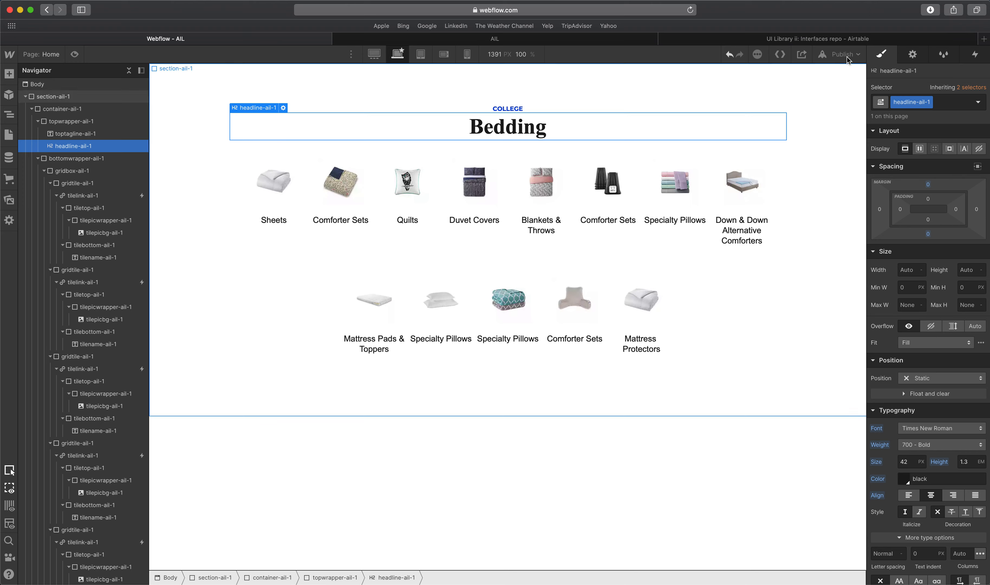
left_click(845, 56)
left_click(781, 222)
left_click(491, 40)
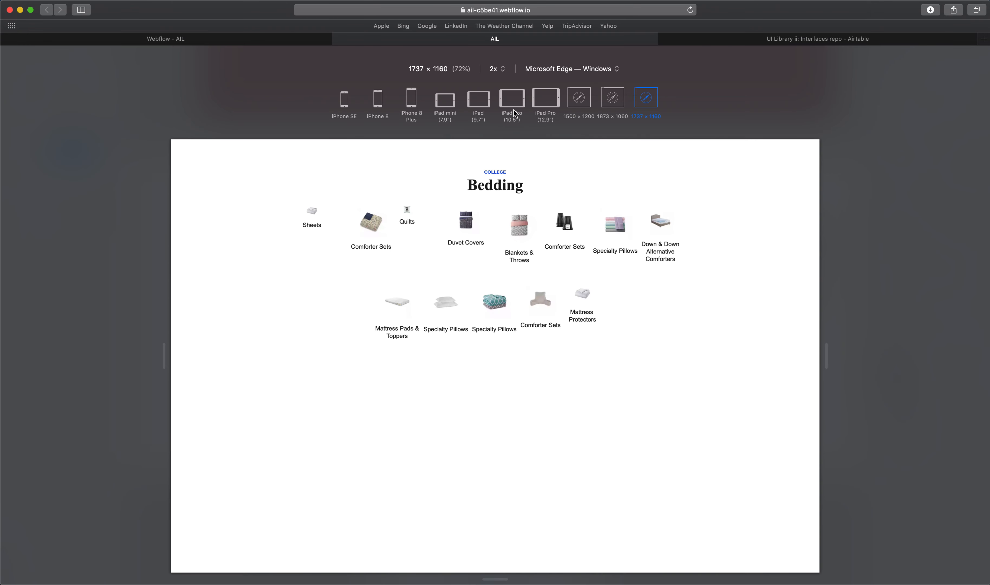
left_click(313, 40)
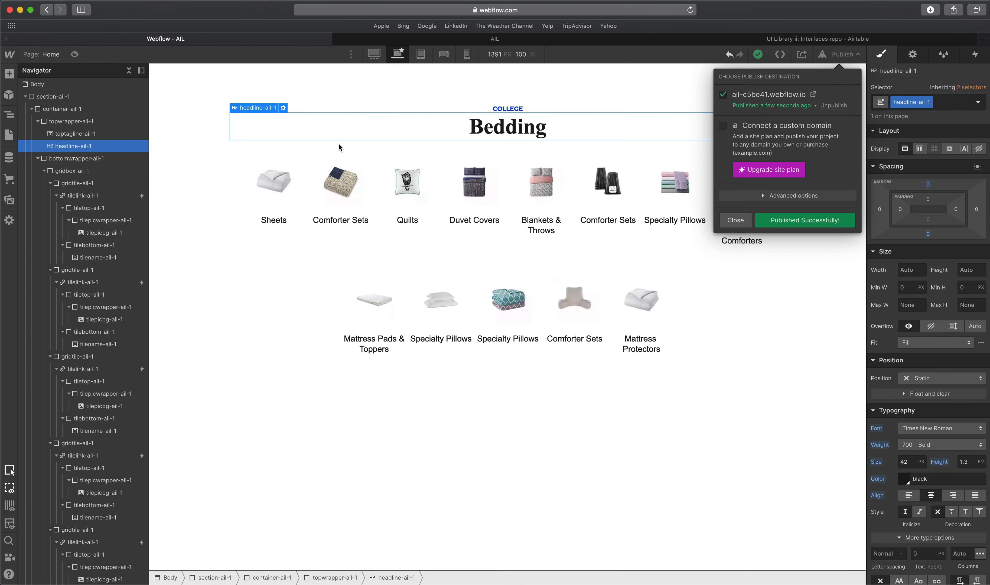
Set the width to 100% on the Sheets tile's picture wrapper and on the tiletop class.
left_click(291, 183)
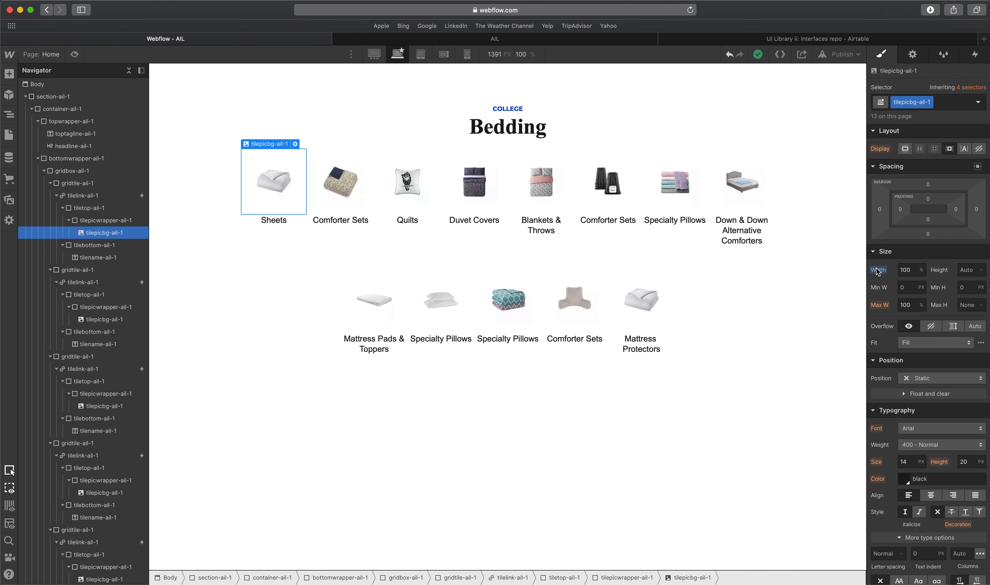
left_click(109, 220)
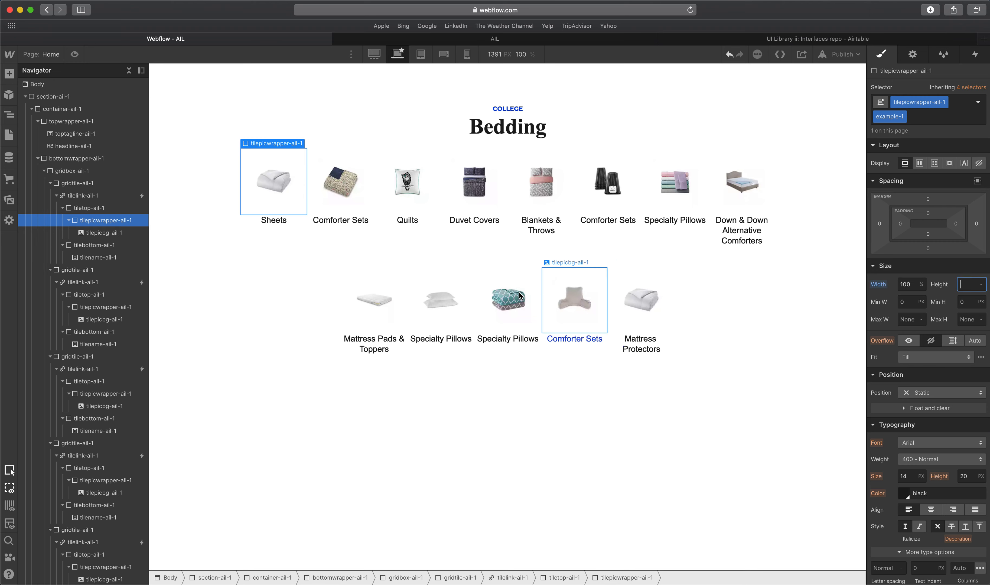
left_click(114, 209)
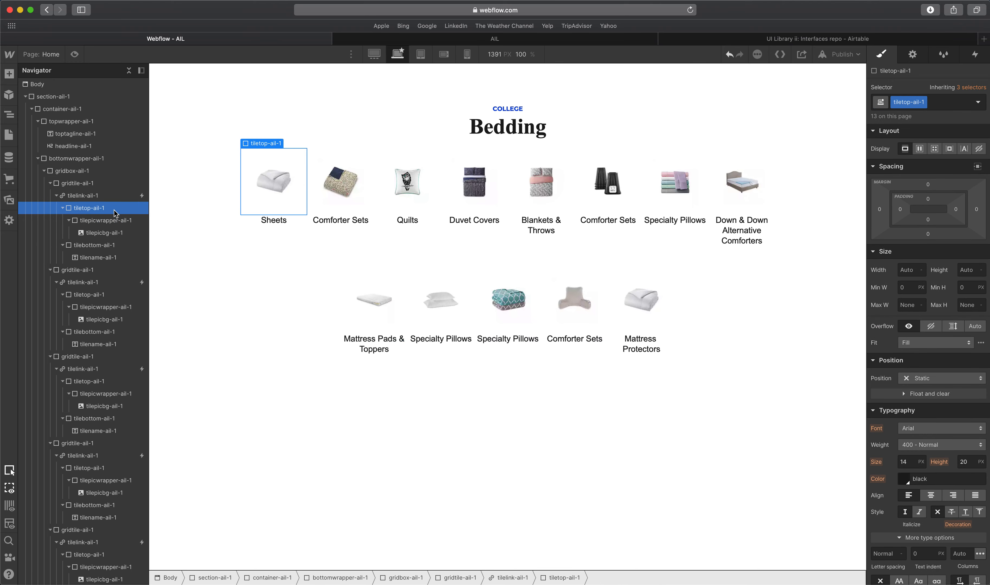
left_click(913, 270)
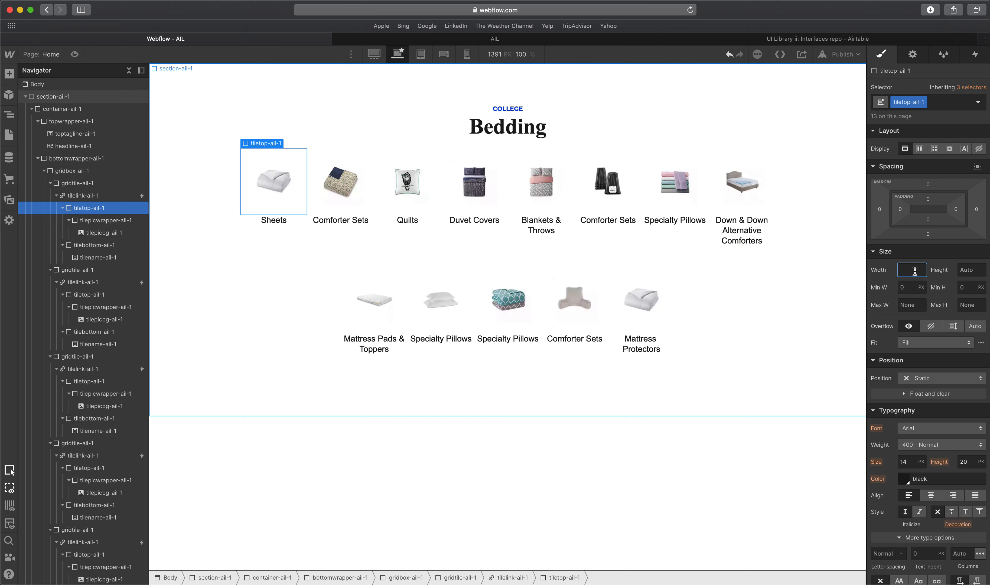
key("Return")
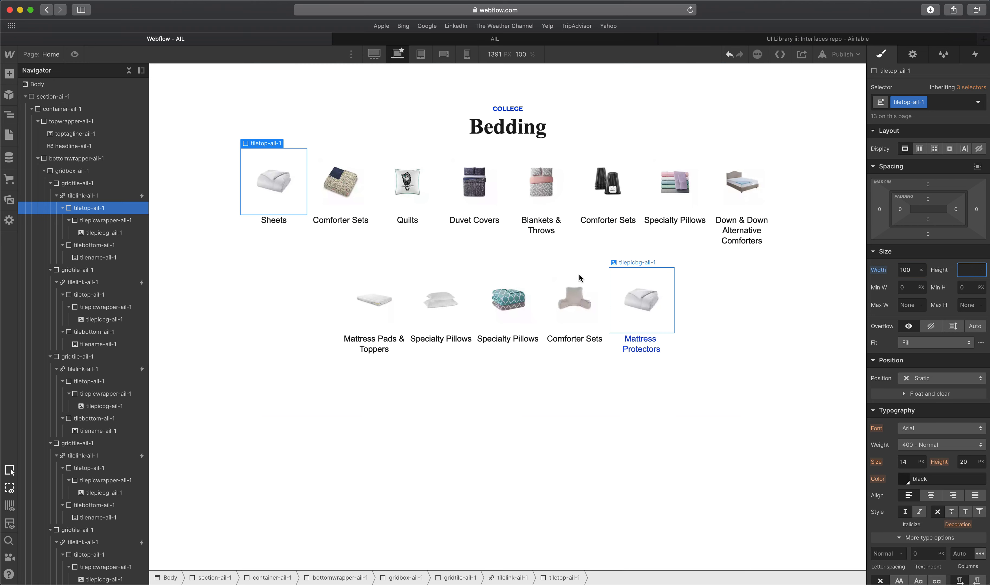
Give the tilelink class a 100% width and block display.
left_click(102, 200)
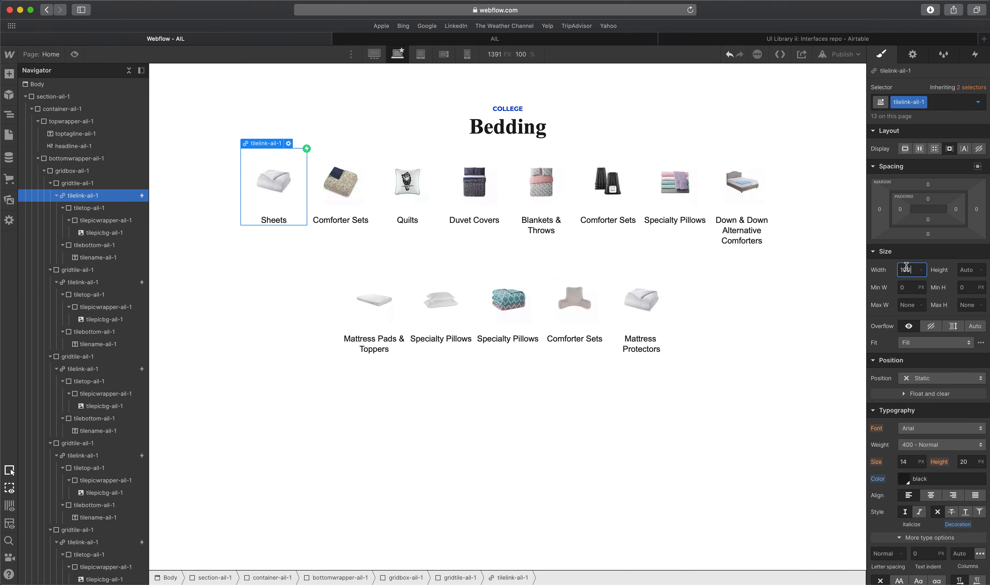
key("Return")
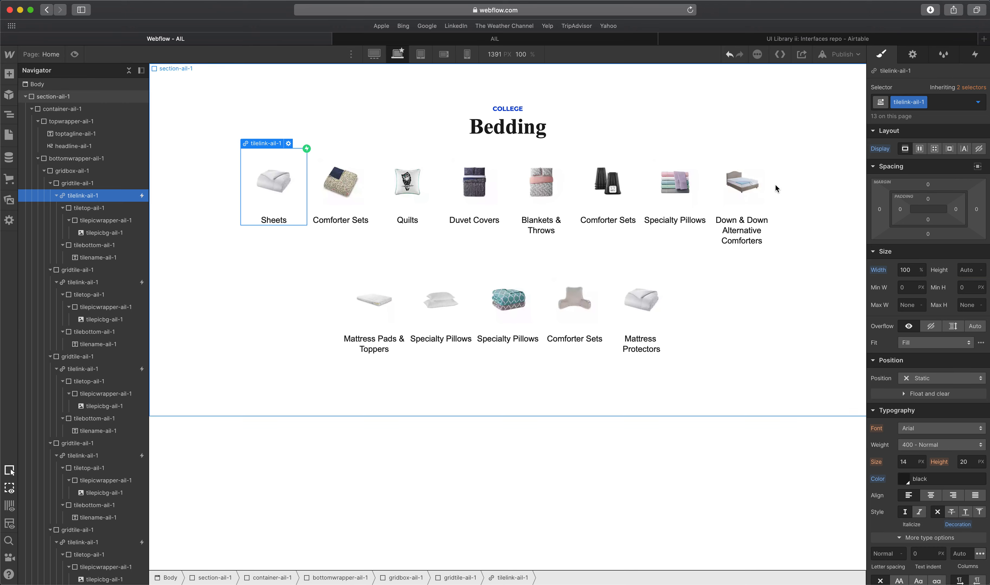
left_click(113, 185)
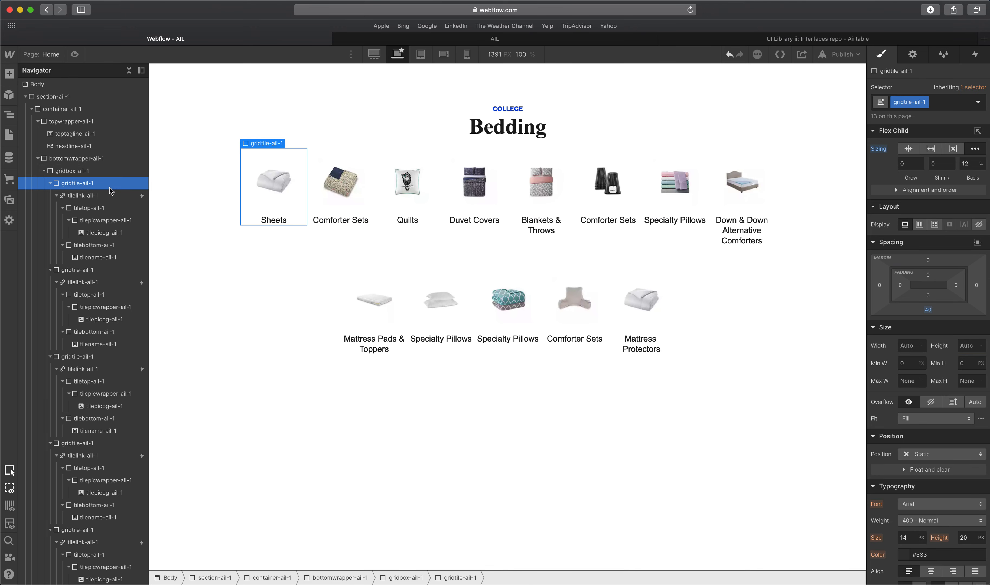
Publish the site and compare the live page's tiles with the Designer canvas, including the tiles' hover states.
left_click(843, 54)
left_click(804, 221)
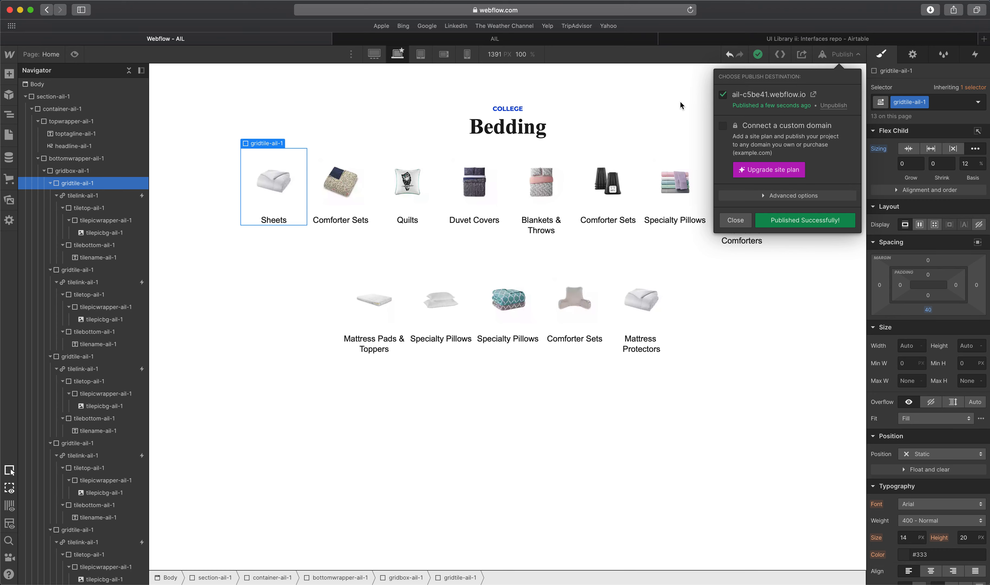
left_click(525, 40)
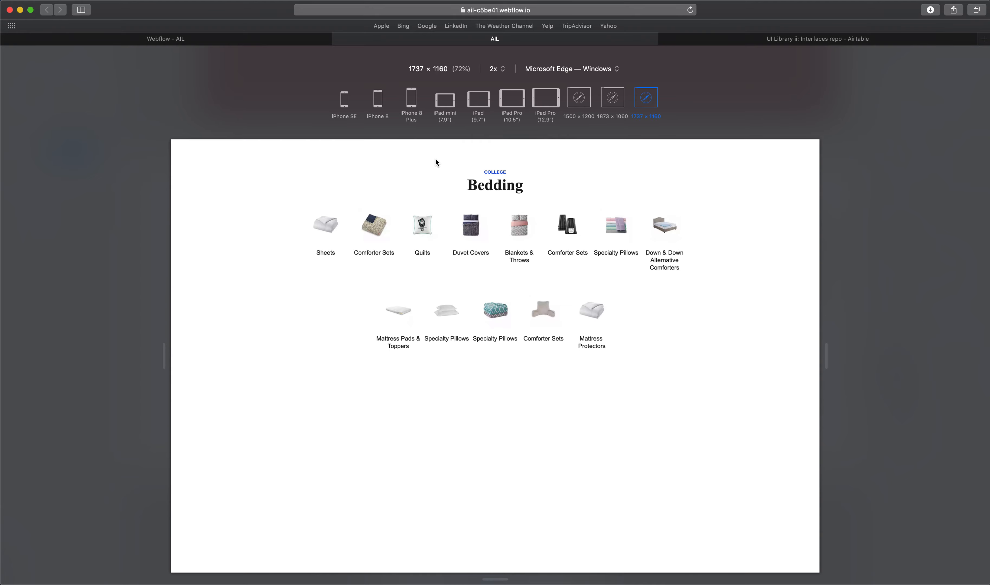
left_click(275, 43)
left_click(730, 225)
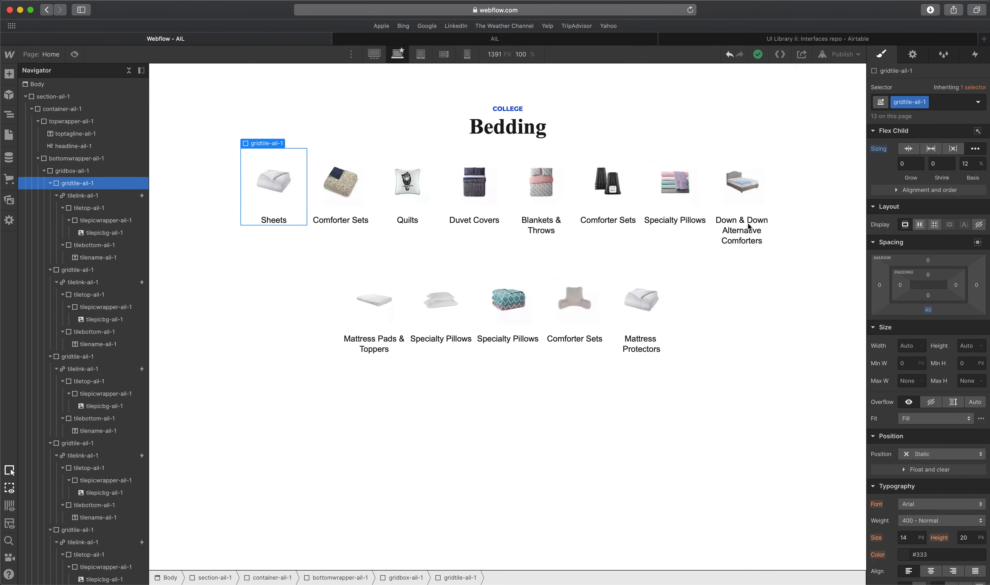
left_click(400, 40)
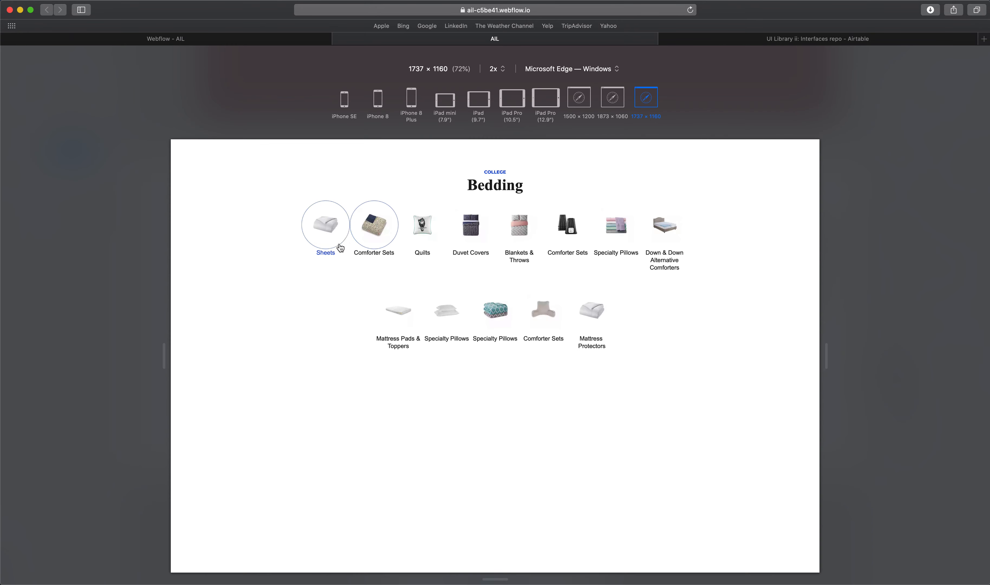